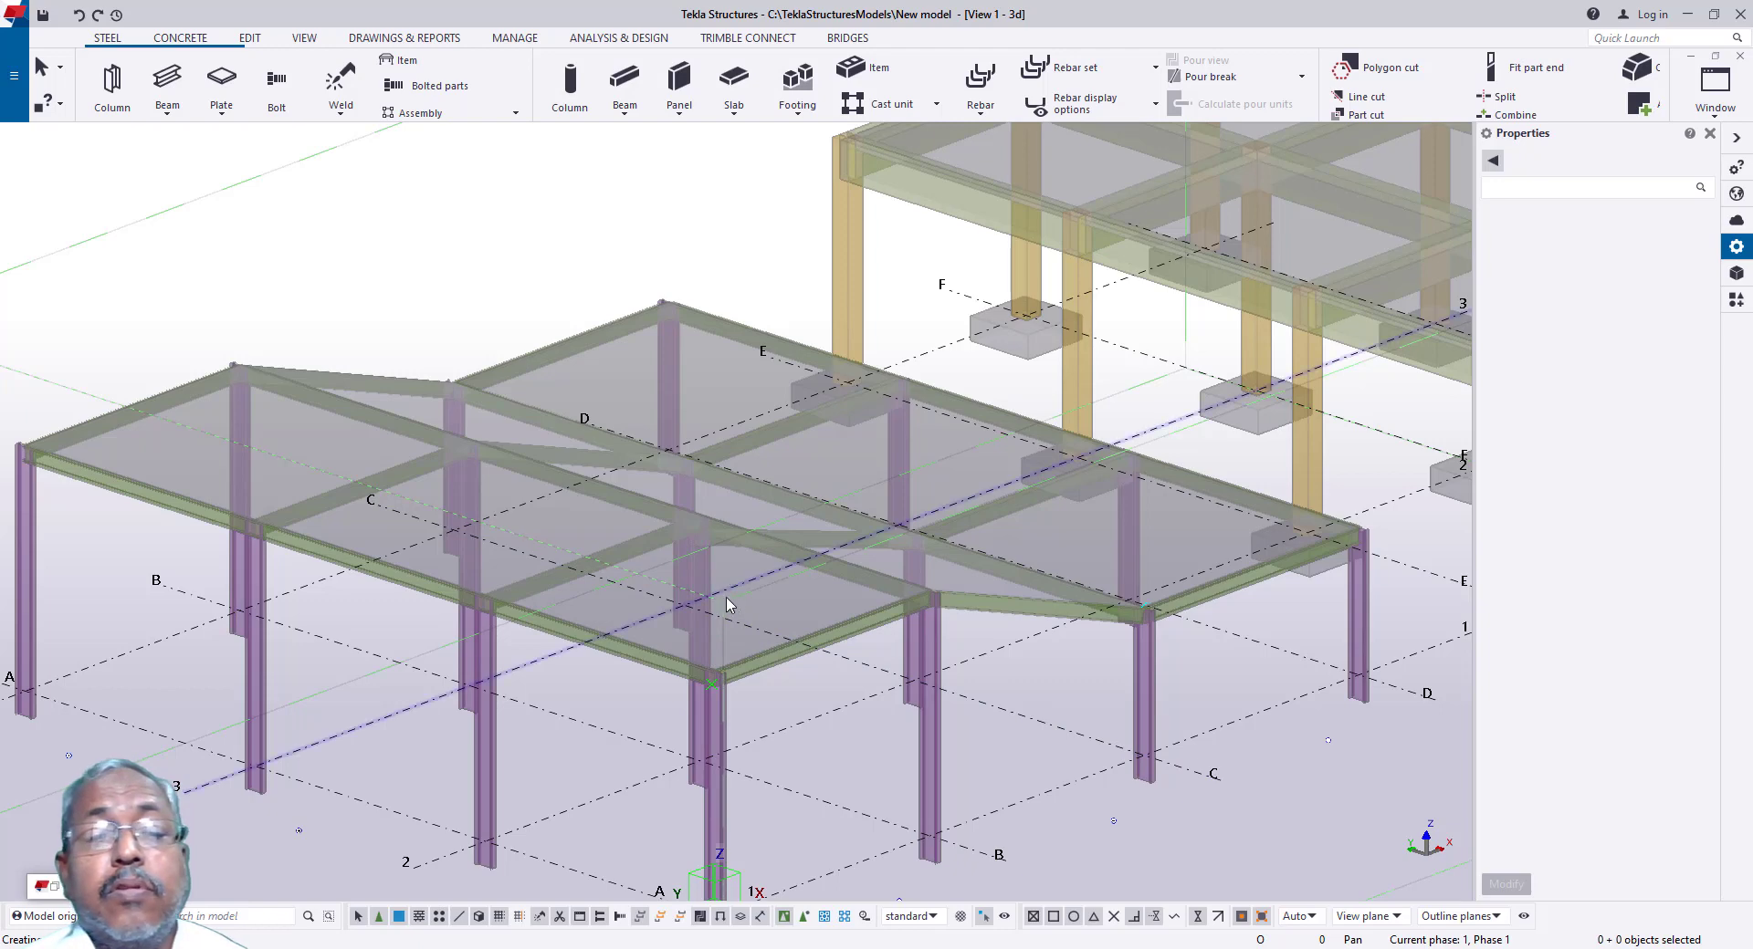
Step: Select the steel column at grid intersection A-1 and inspect its properties and length
{"action": "scroll", "coordinate": [733, 584], "scroll_direction": "down", "scroll_amount": 2}
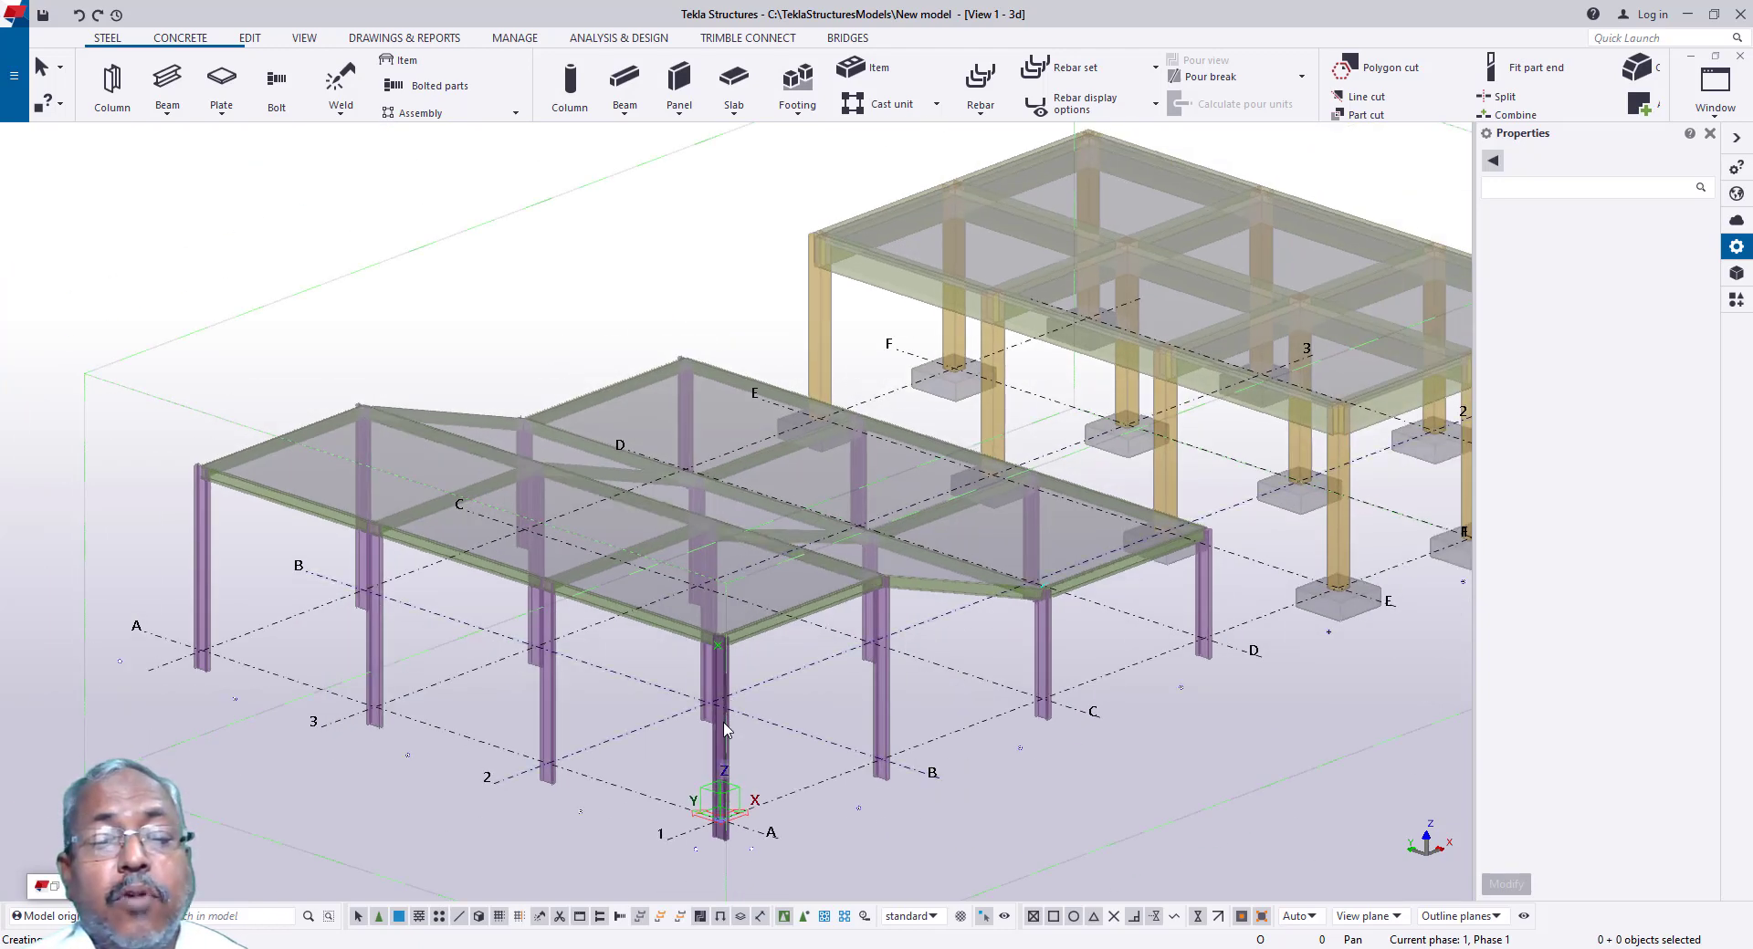
{"action": "left_click", "coordinate": [724, 712]}
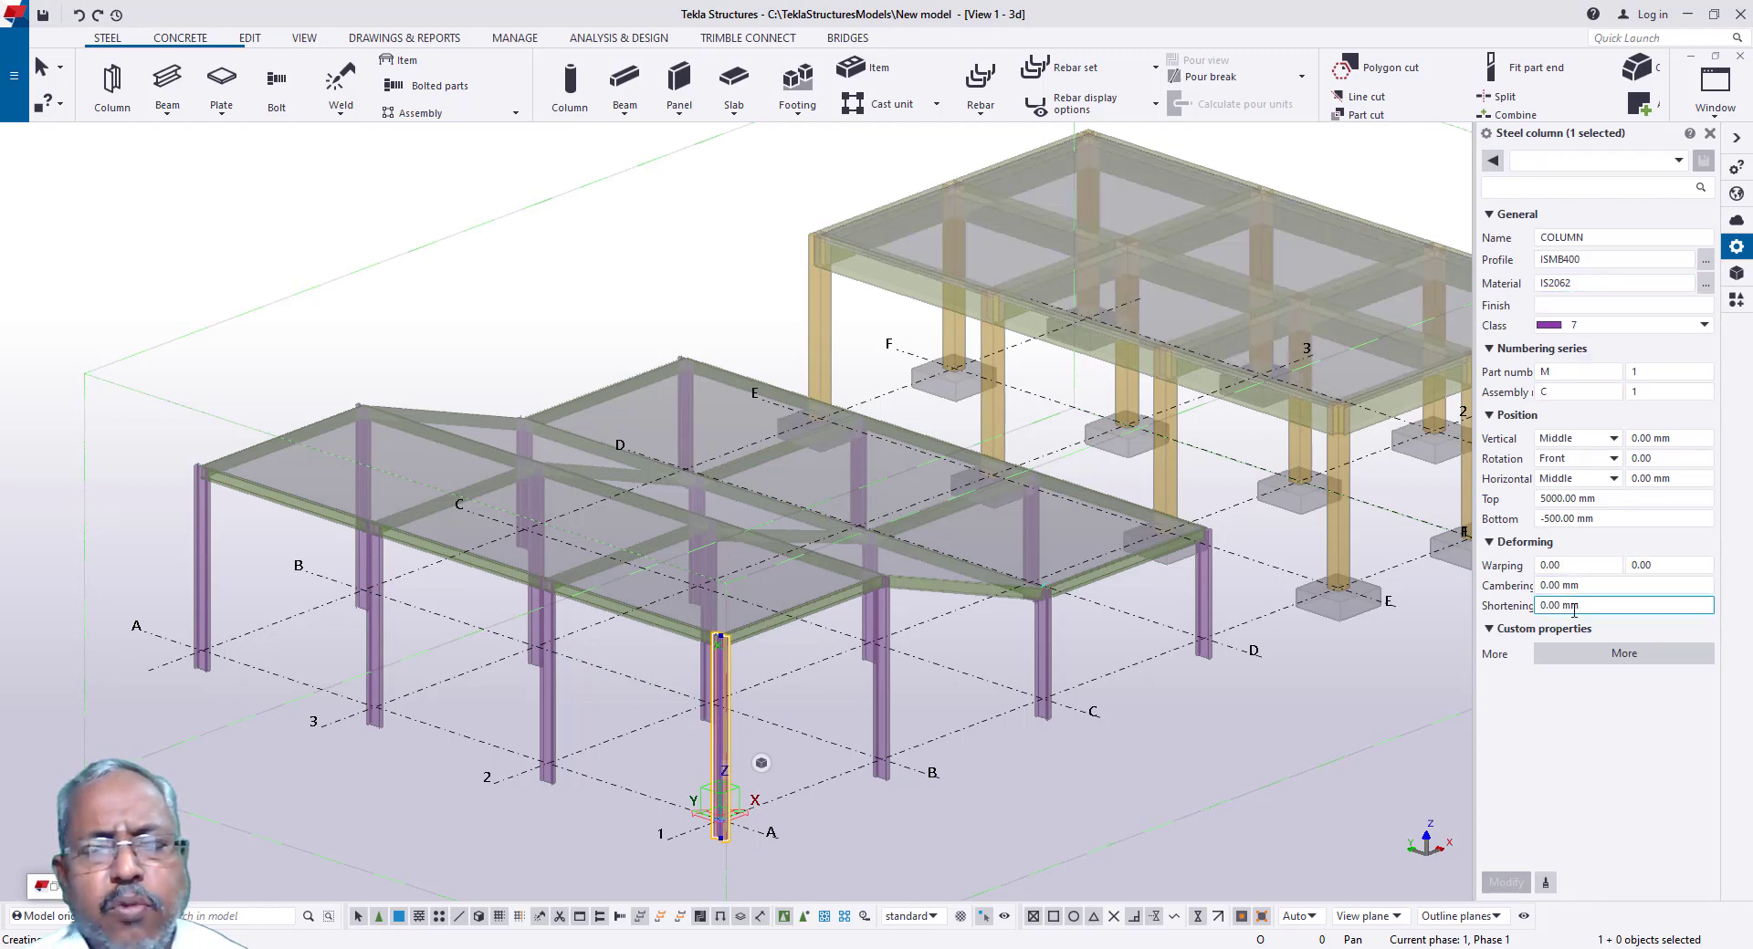
{"action": "left_click", "coordinate": [854, 819]}
{"action": "left_click", "coordinate": [724, 749]}
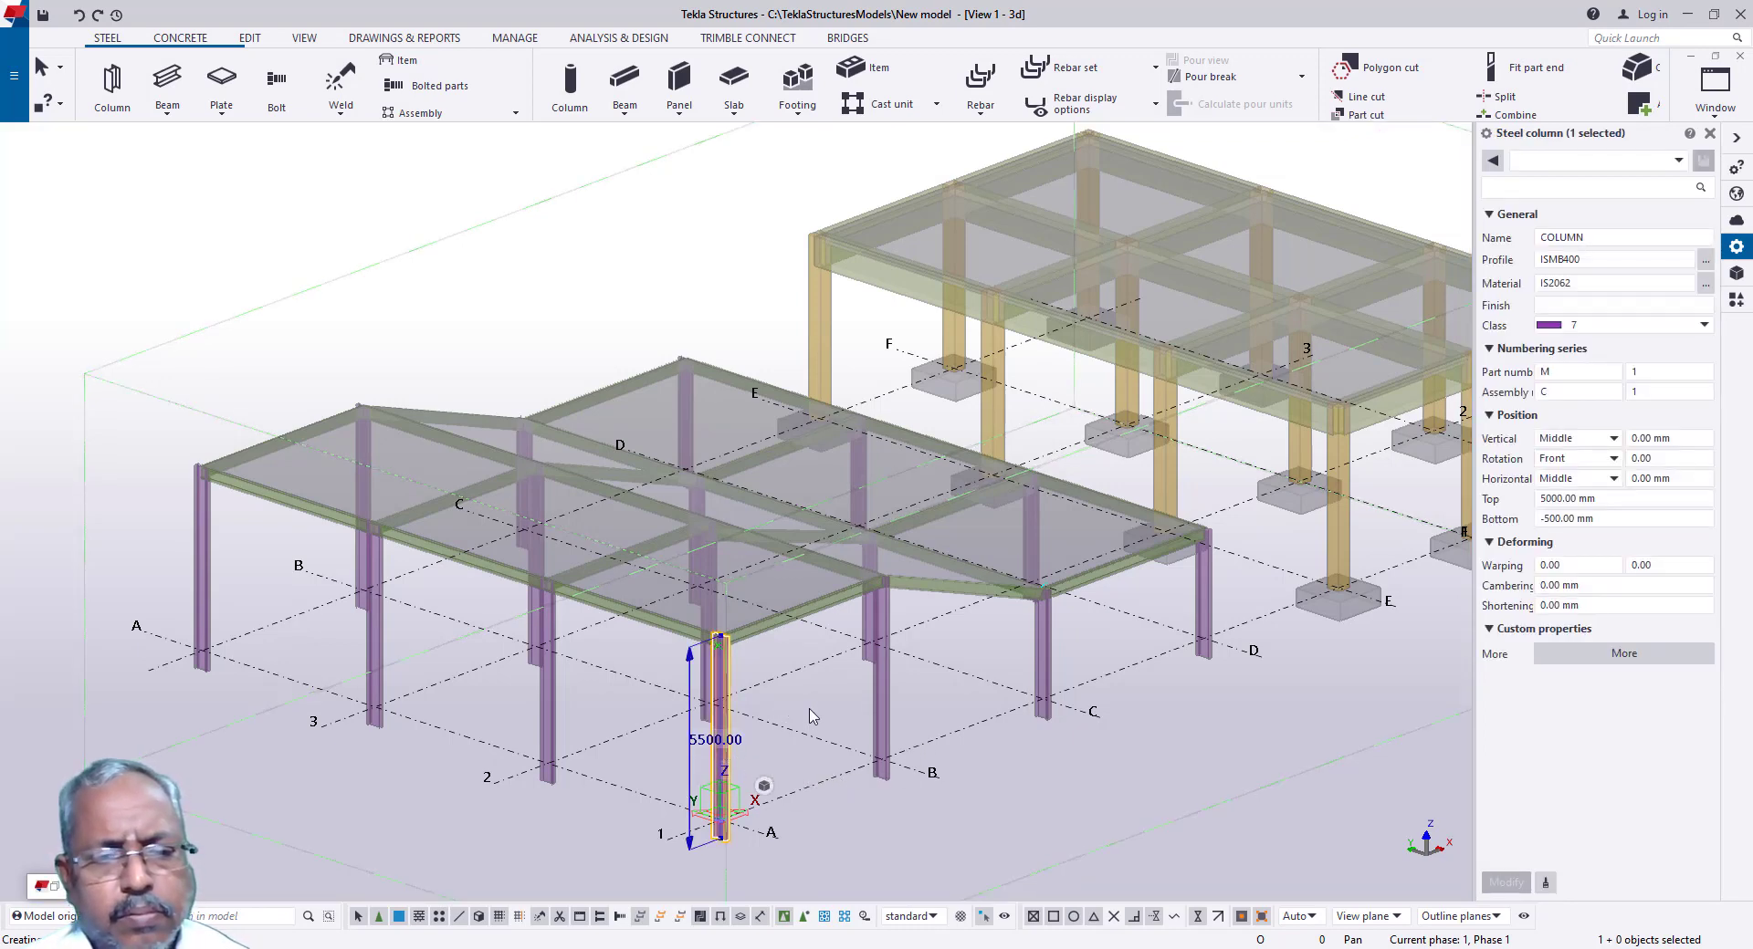
{"action": "scroll", "coordinate": [756, 720], "scroll_direction": "down", "scroll_amount": 2}
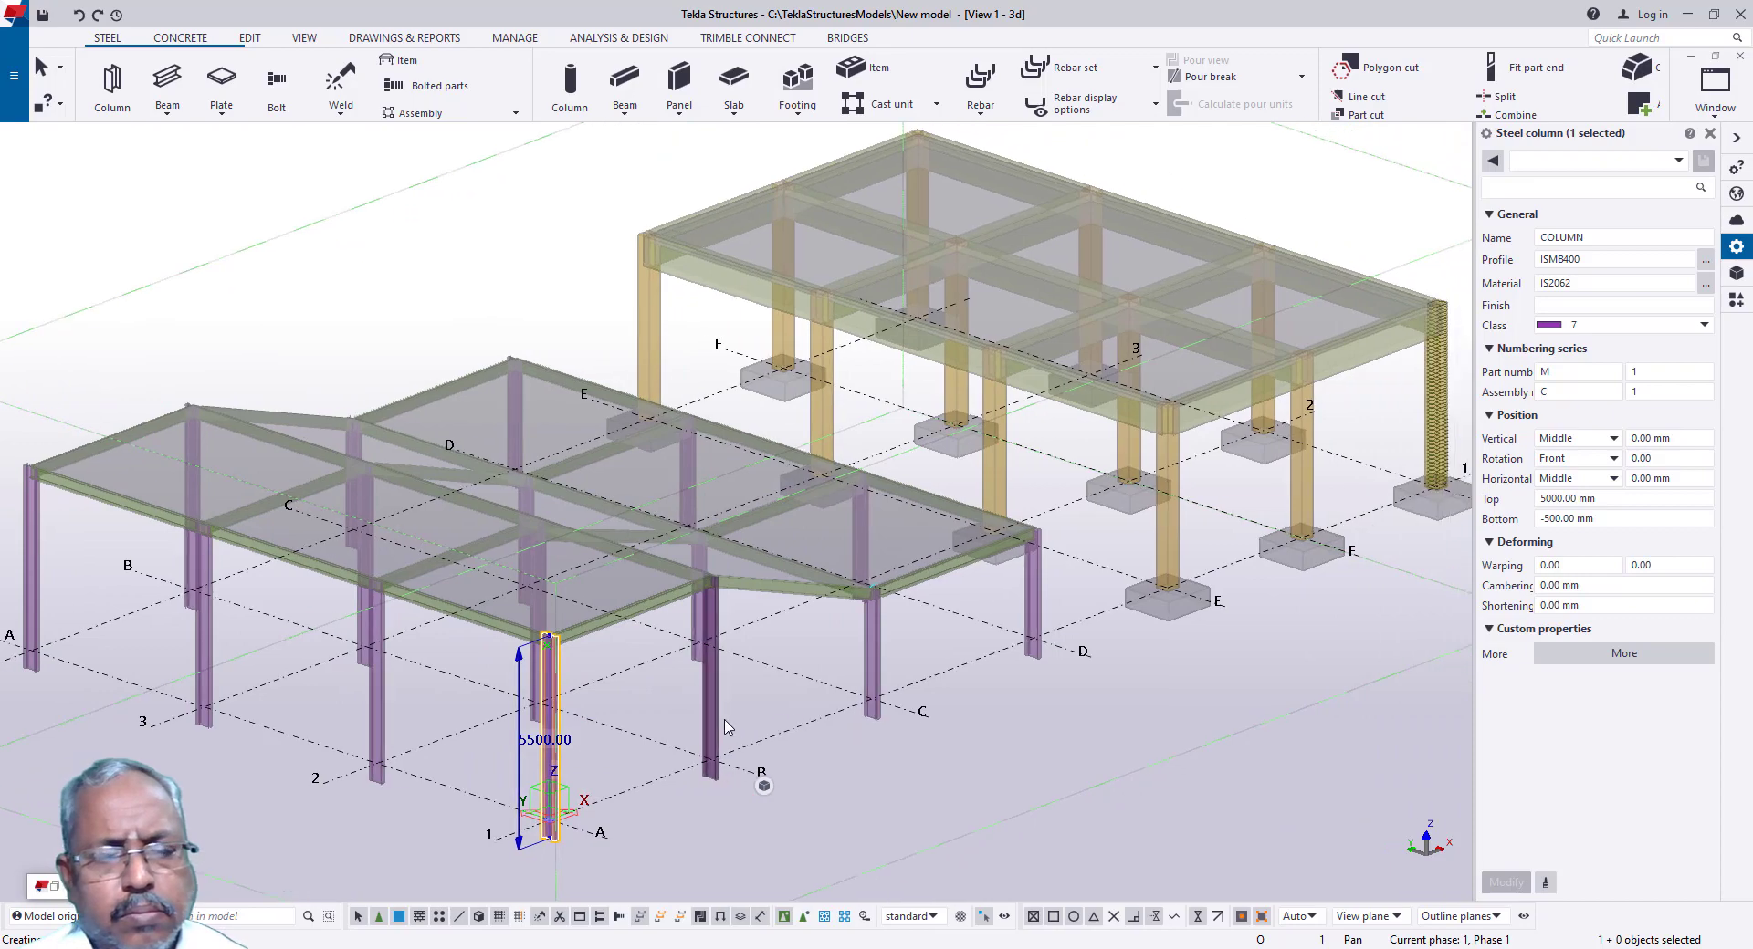
Step: Examine the steel frame from its grid 3 side, including the columns and the beam-to-column joints along that edge
{"action": "middle_click_drag", "start_coordinate": [611, 714], "coordinate": [798, 729], "text": "ctrl"}
{"action": "scroll", "coordinate": [1043, 727], "scroll_direction": "up", "scroll_amount": 1}
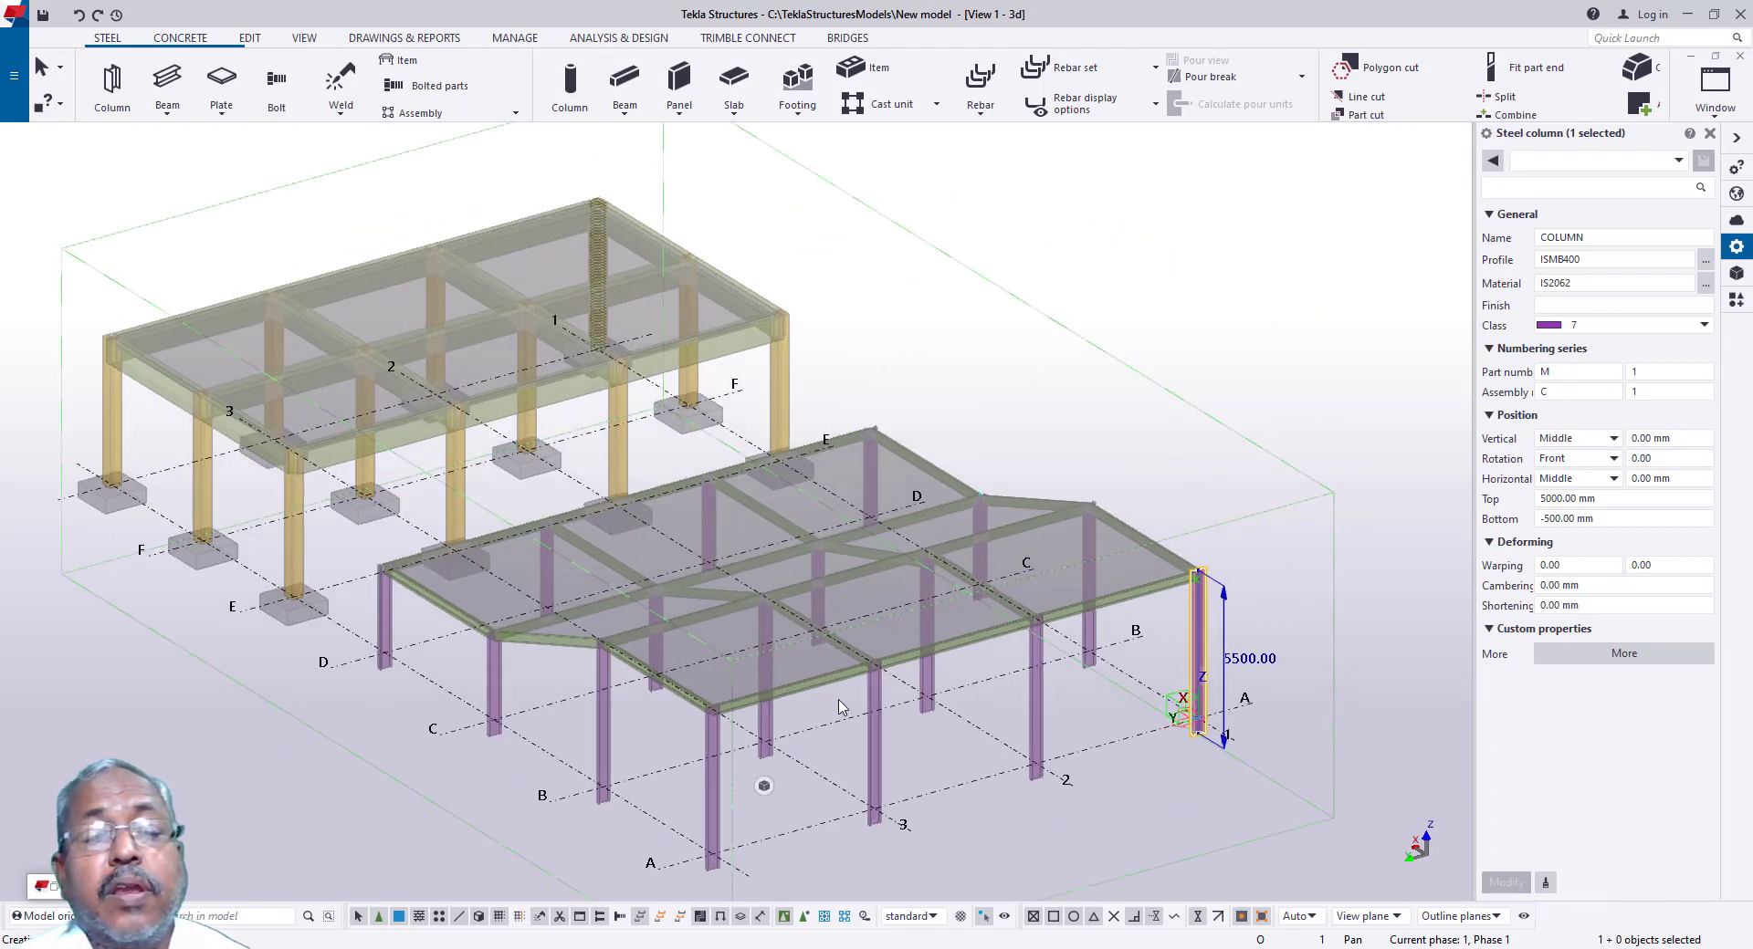
{"action": "scroll", "coordinate": [835, 693], "scroll_direction": "down", "scroll_amount": 2}
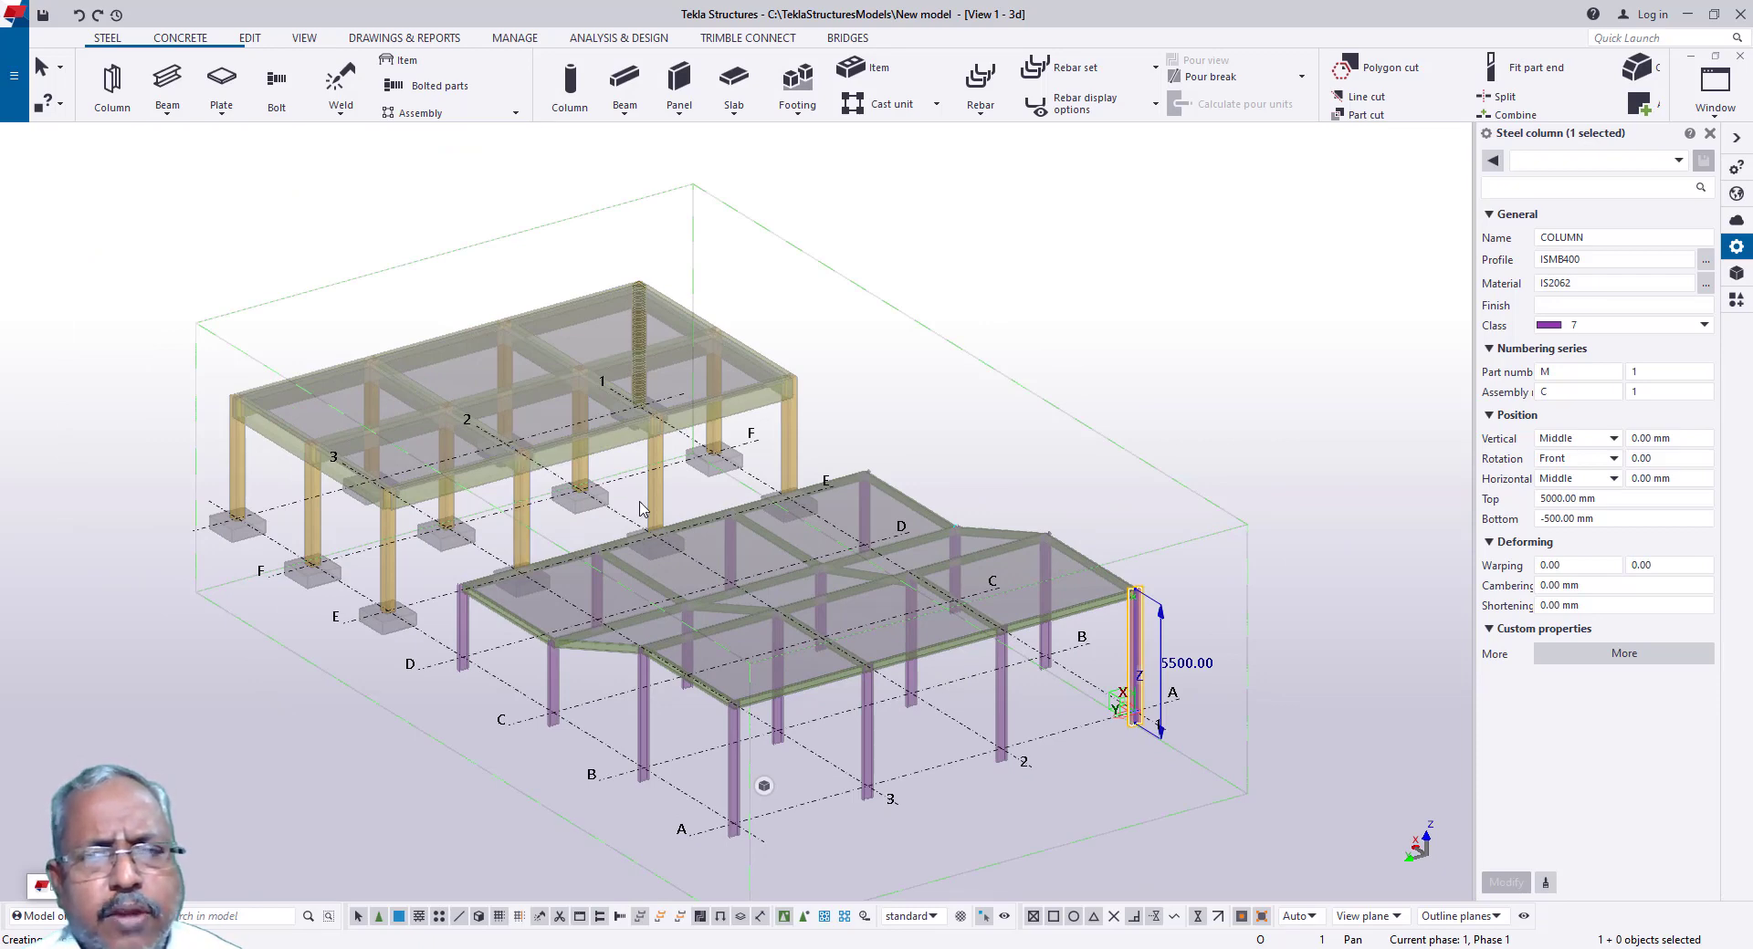
{"action": "scroll", "coordinate": [822, 735], "scroll_direction": "up", "scroll_amount": 3}
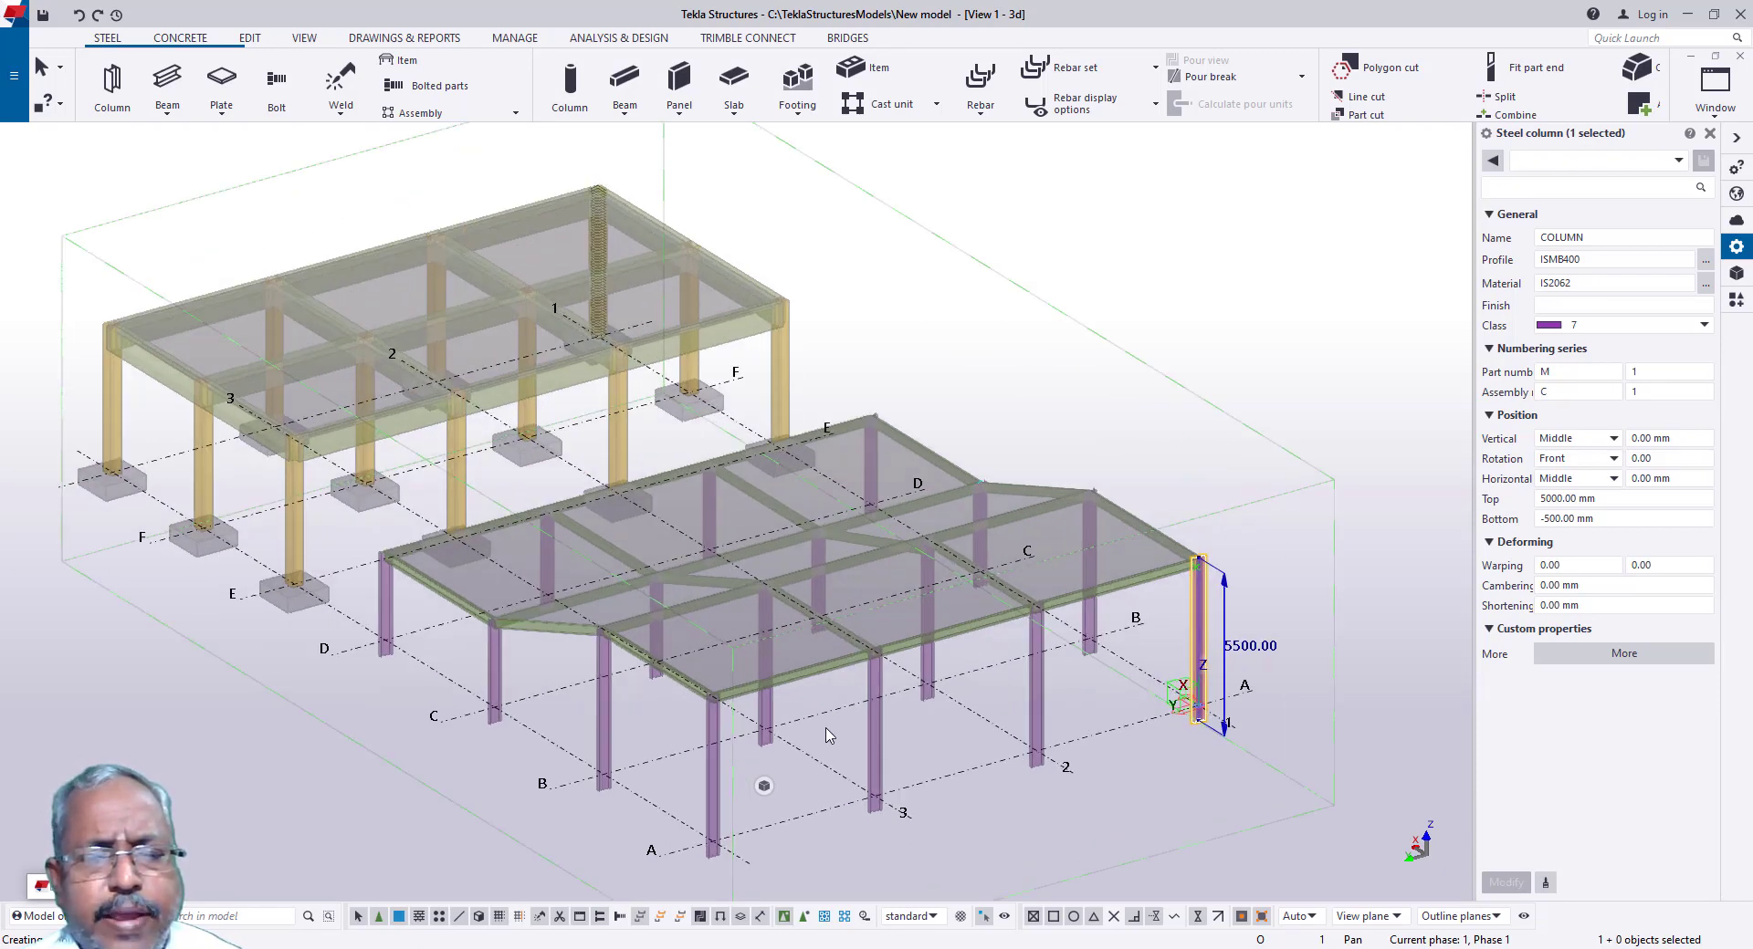
{"action": "scroll", "coordinate": [821, 727], "scroll_direction": "up", "scroll_amount": 2}
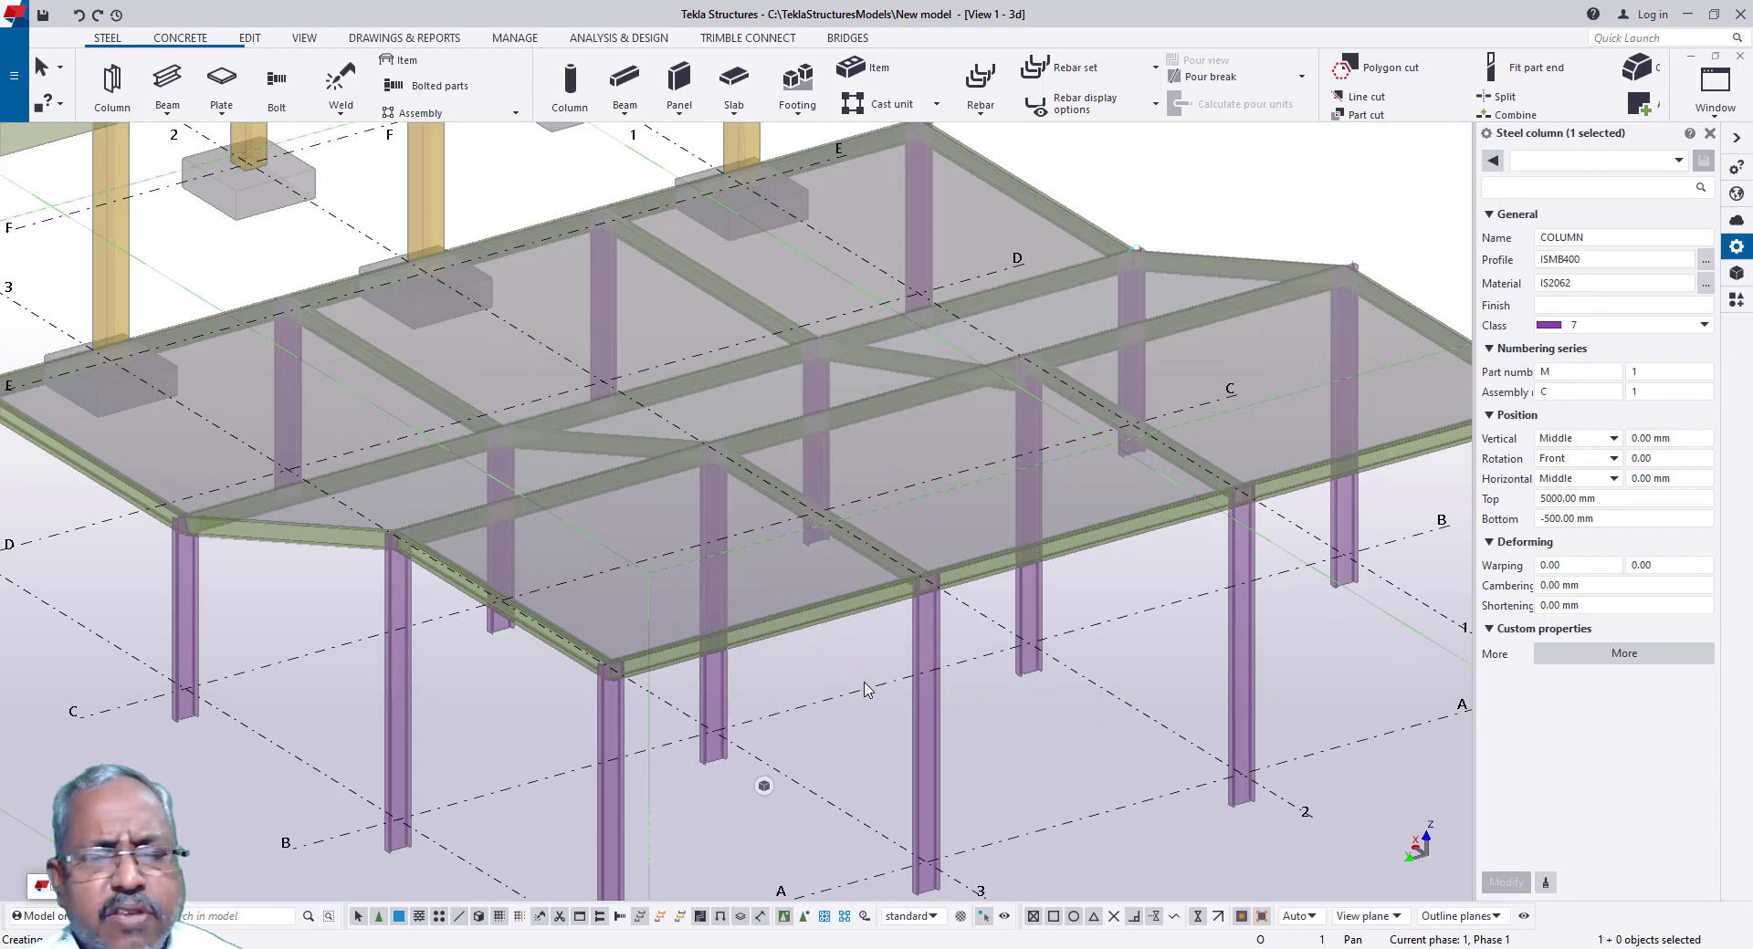
{"action": "scroll", "coordinate": [927, 668], "scroll_direction": "down", "scroll_amount": 5}
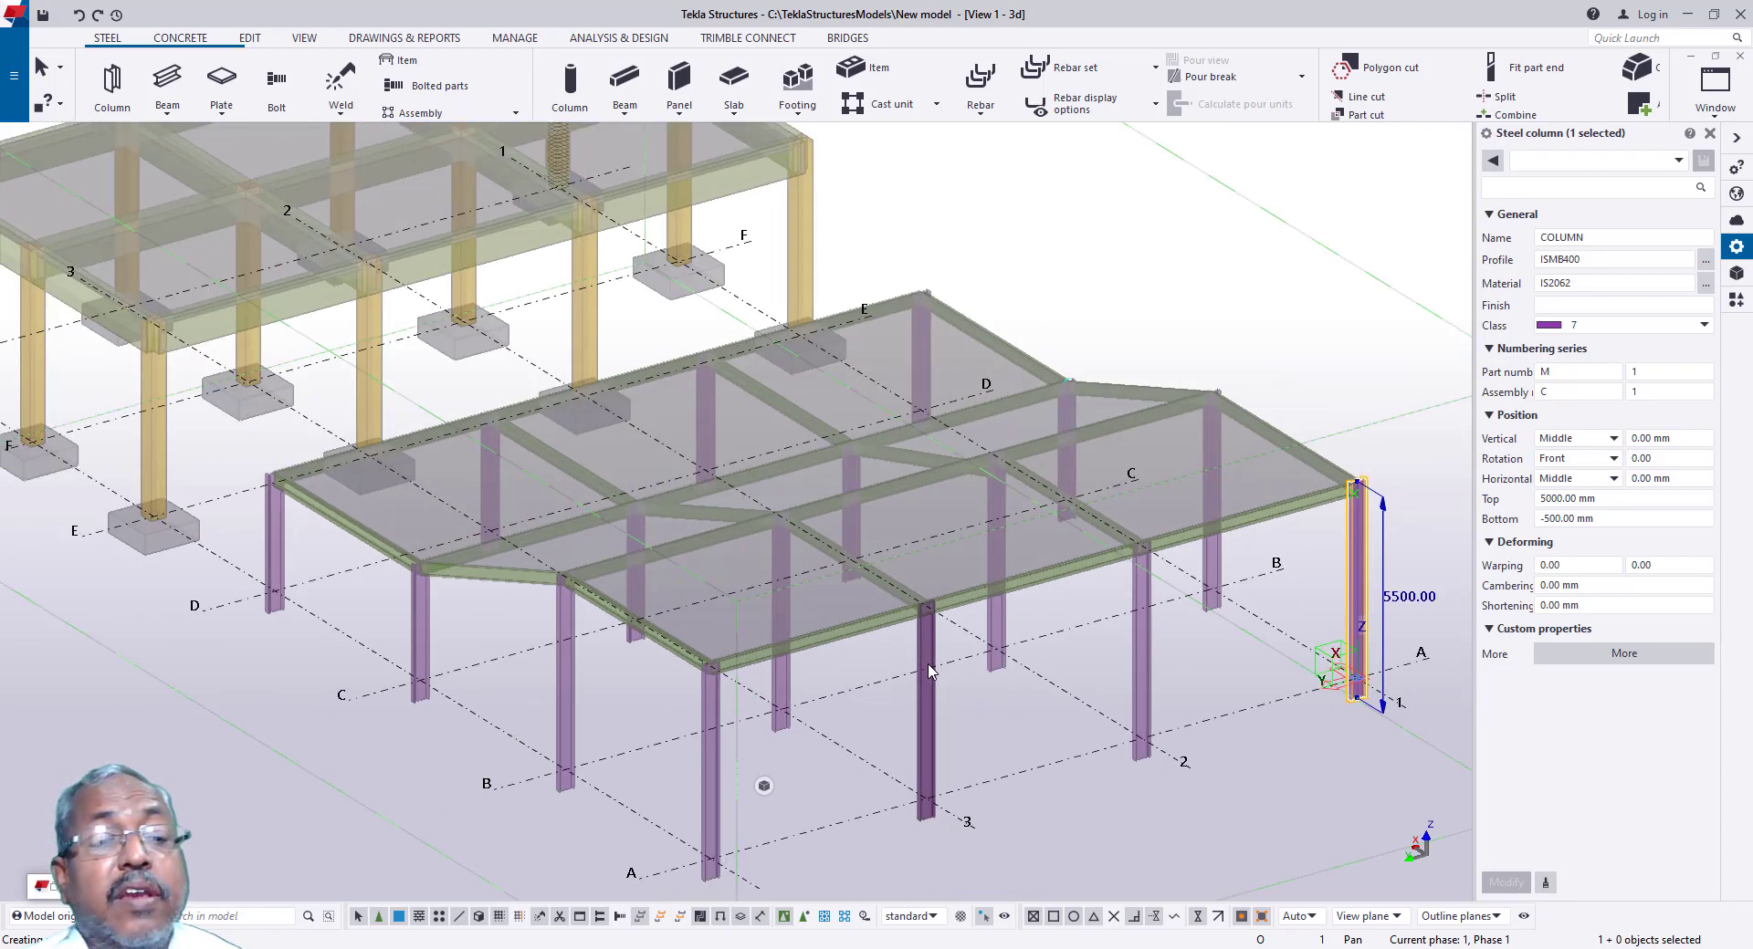
{"action": "scroll", "coordinate": [406, 545], "scroll_direction": "up", "scroll_amount": 7}
{"action": "scroll", "coordinate": [406, 545], "scroll_direction": "up", "scroll_amount": 2}
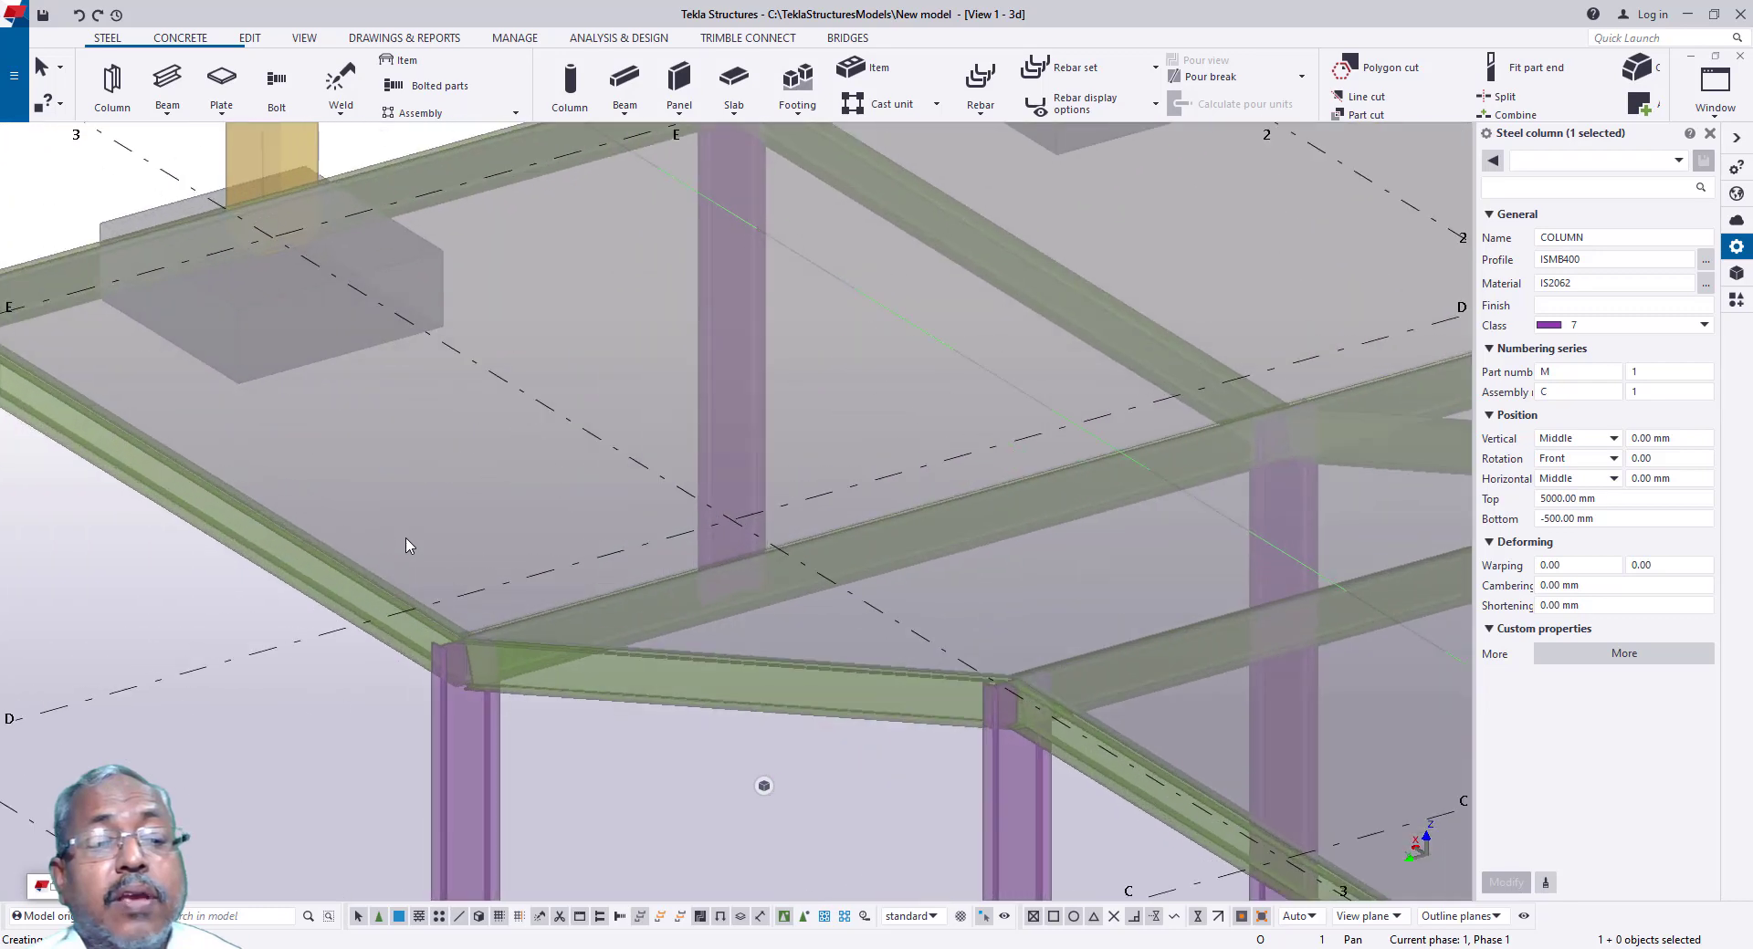
{"action": "scroll", "coordinate": [411, 541], "scroll_direction": "down", "scroll_amount": 5}
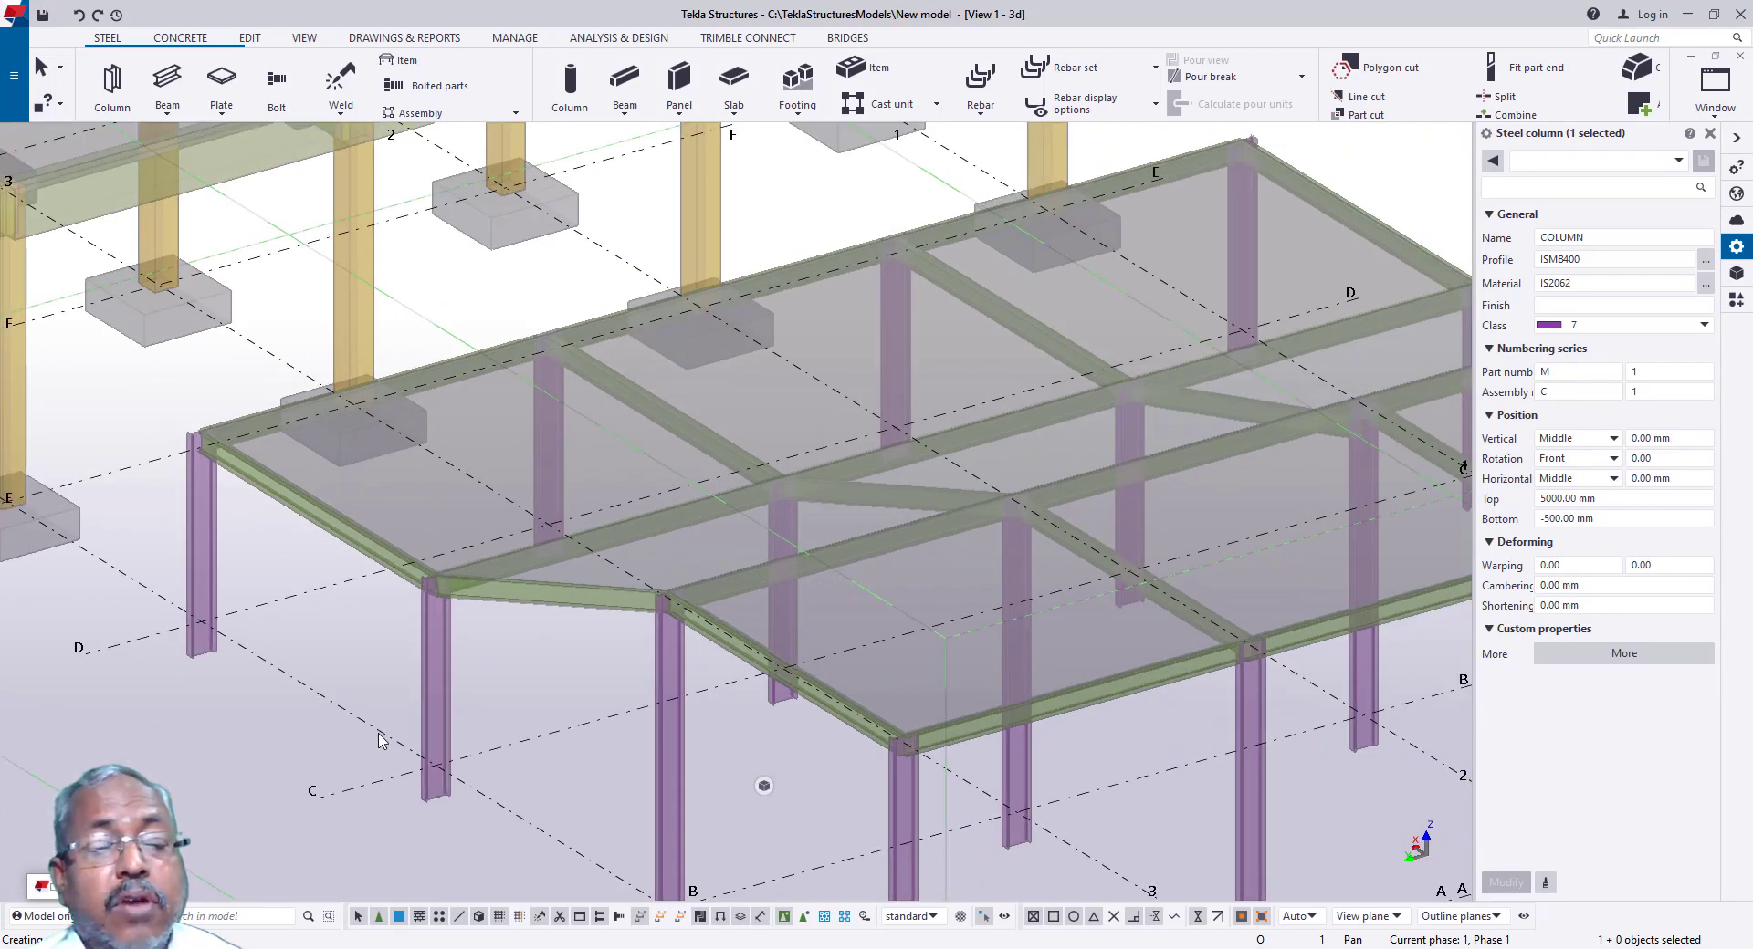
{"action": "left_click", "coordinate": [419, 772]}
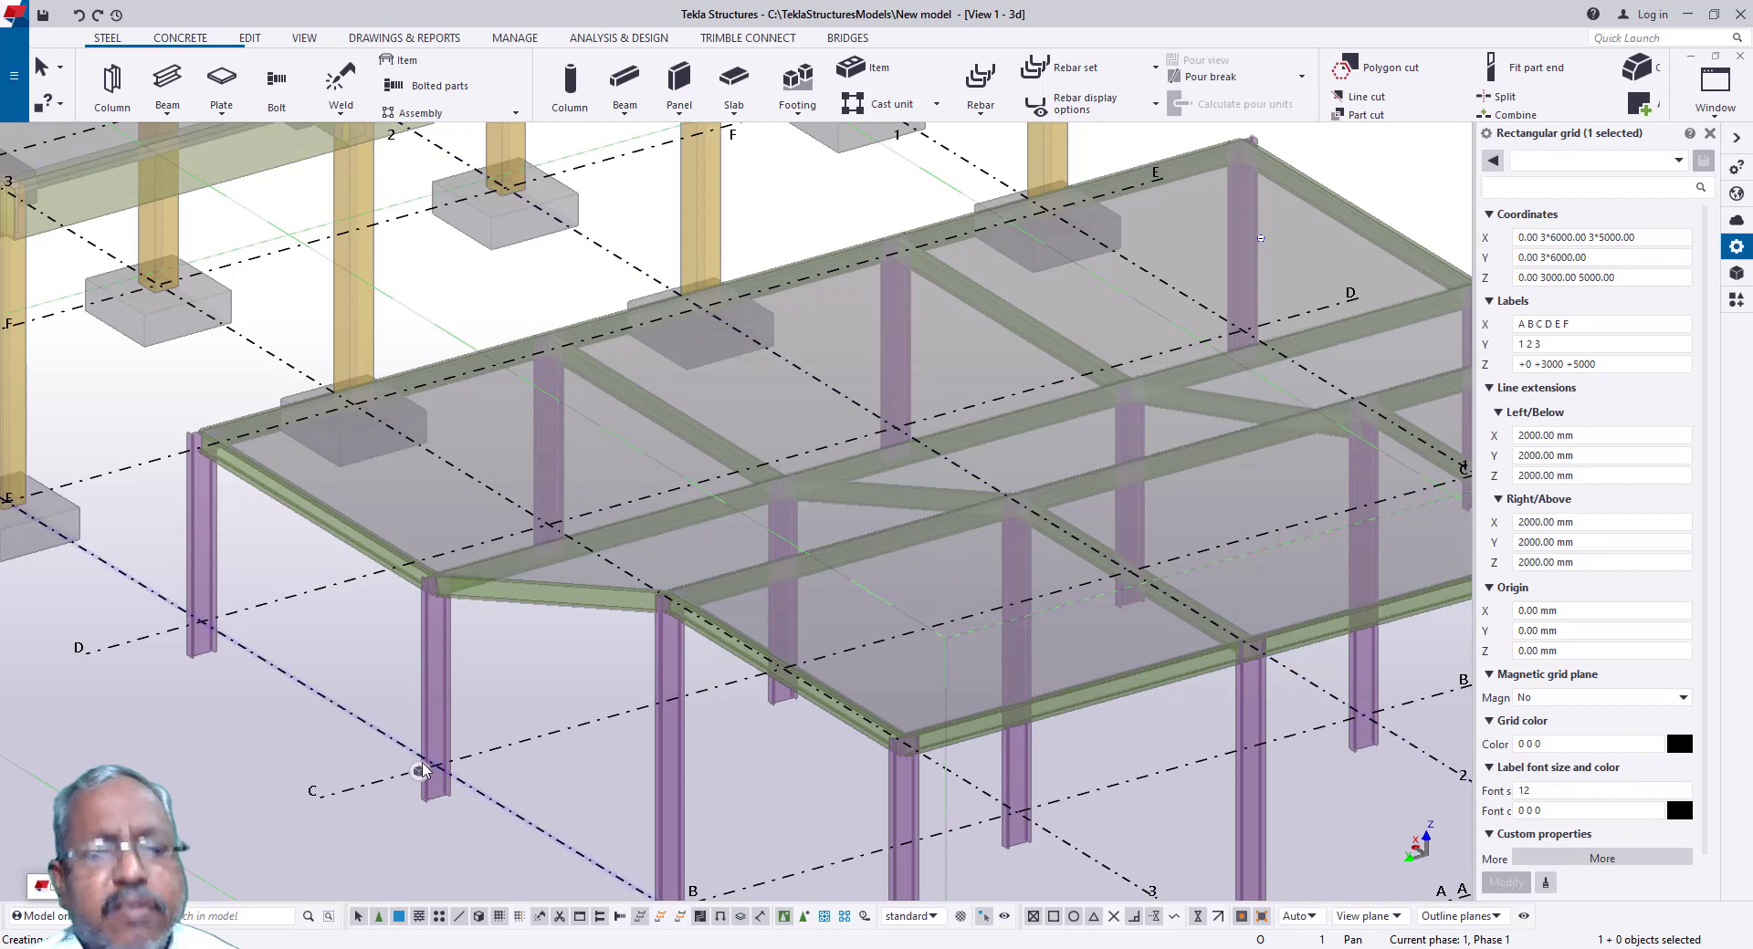
{"action": "left_click", "coordinate": [324, 744]}
{"action": "scroll", "coordinate": [759, 695], "scroll_direction": "up", "scroll_amount": 2}
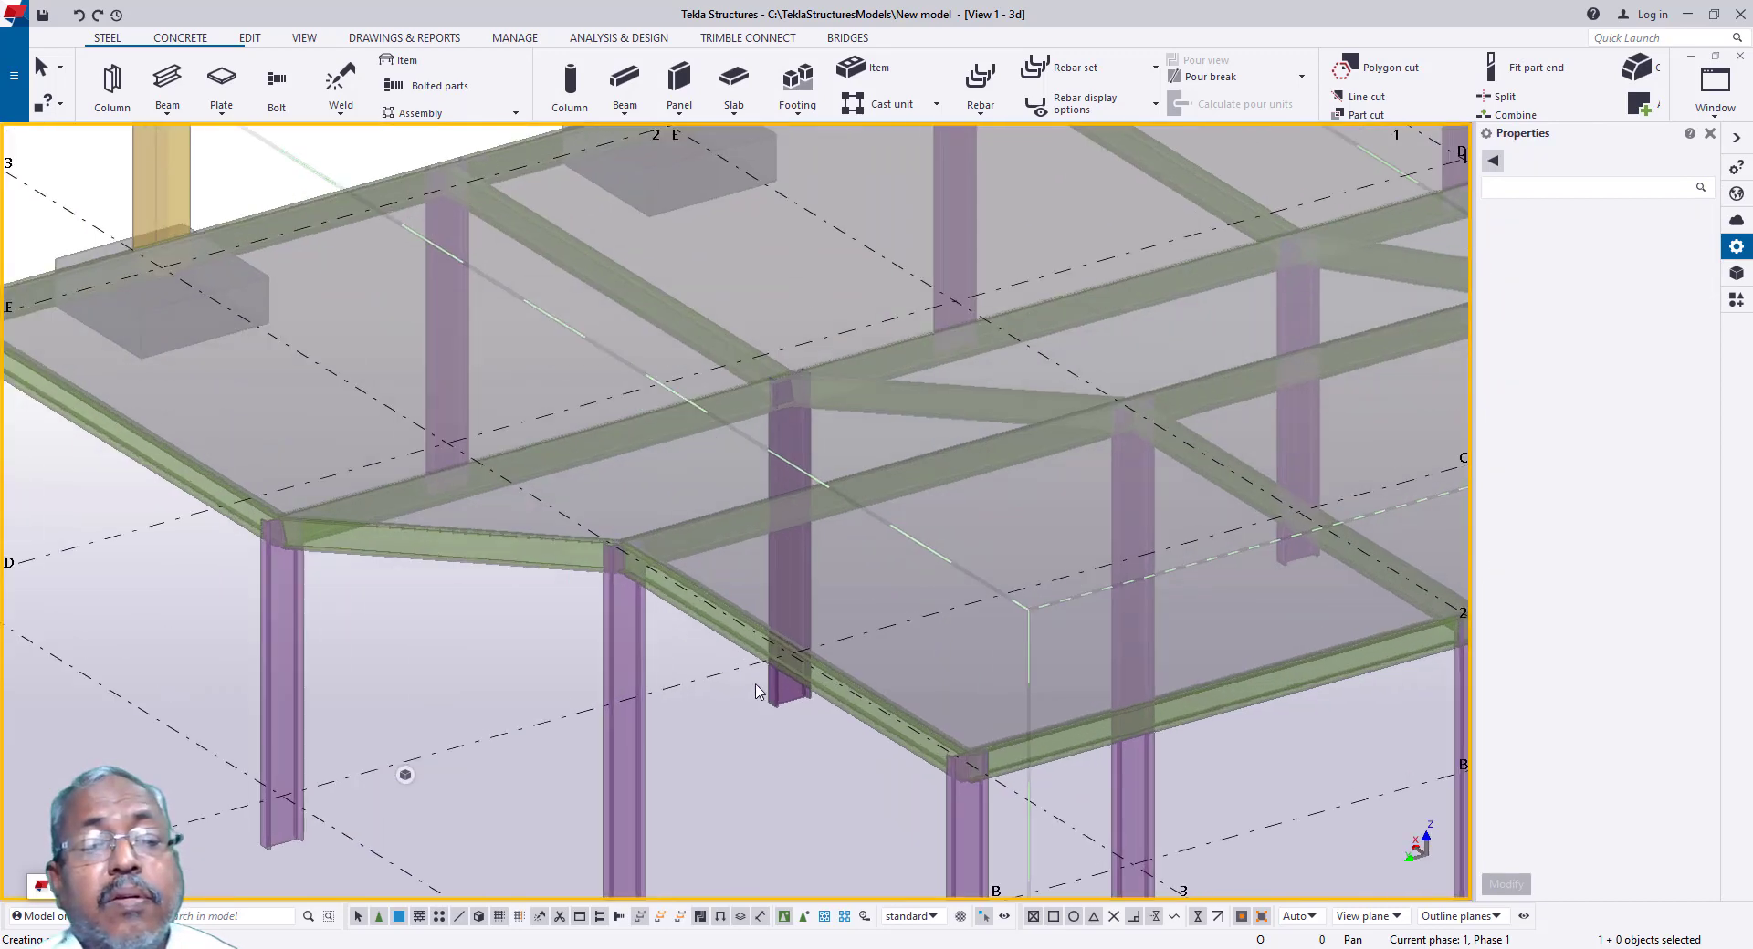
{"action": "scroll", "coordinate": [639, 594], "scroll_direction": "up", "scroll_amount": 4}
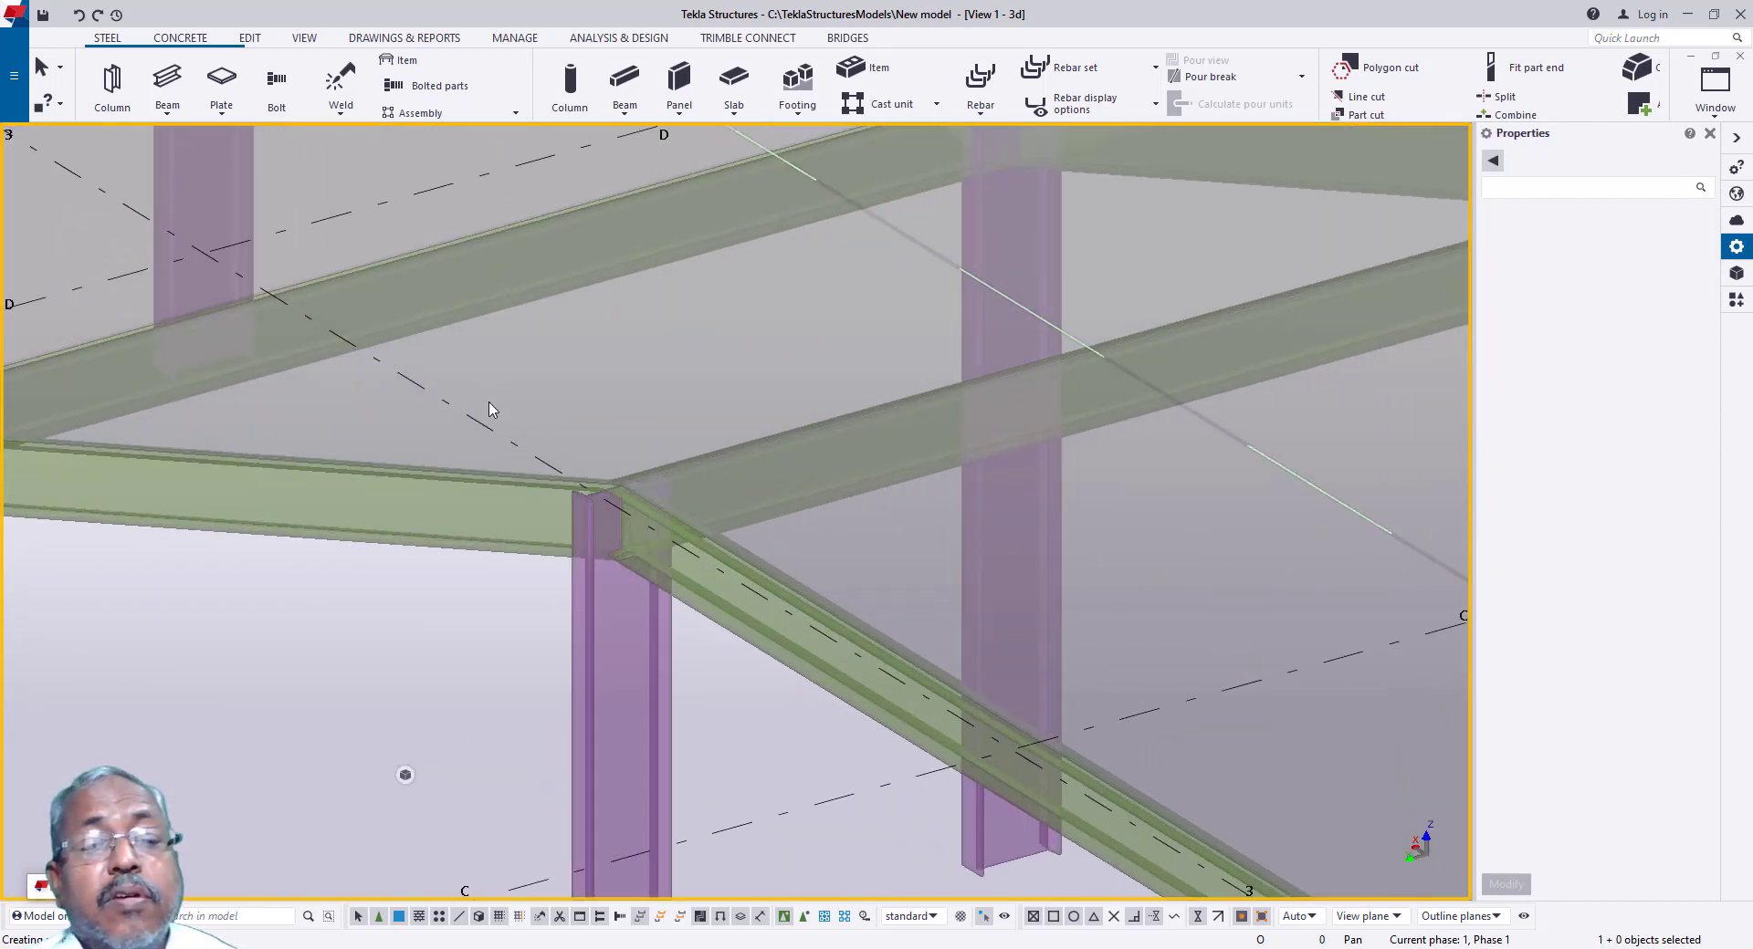
{"action": "scroll", "coordinate": [491, 409], "scroll_direction": "down", "scroll_amount": 2}
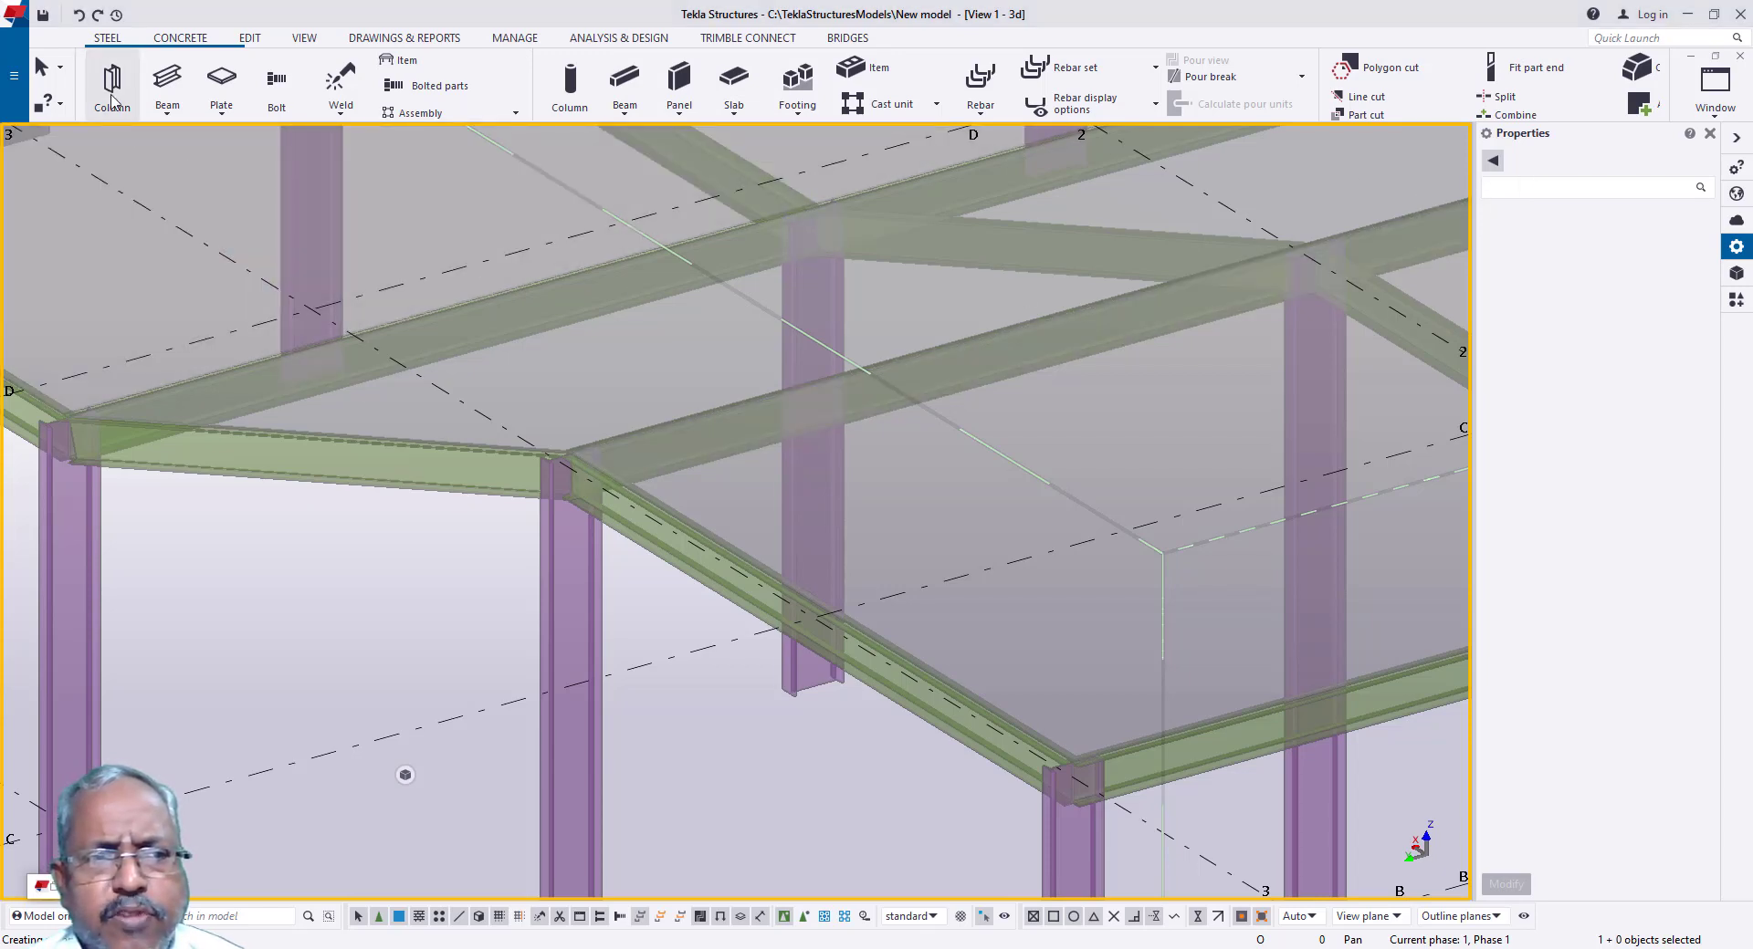
{"action": "left_click", "coordinate": [169, 116]}
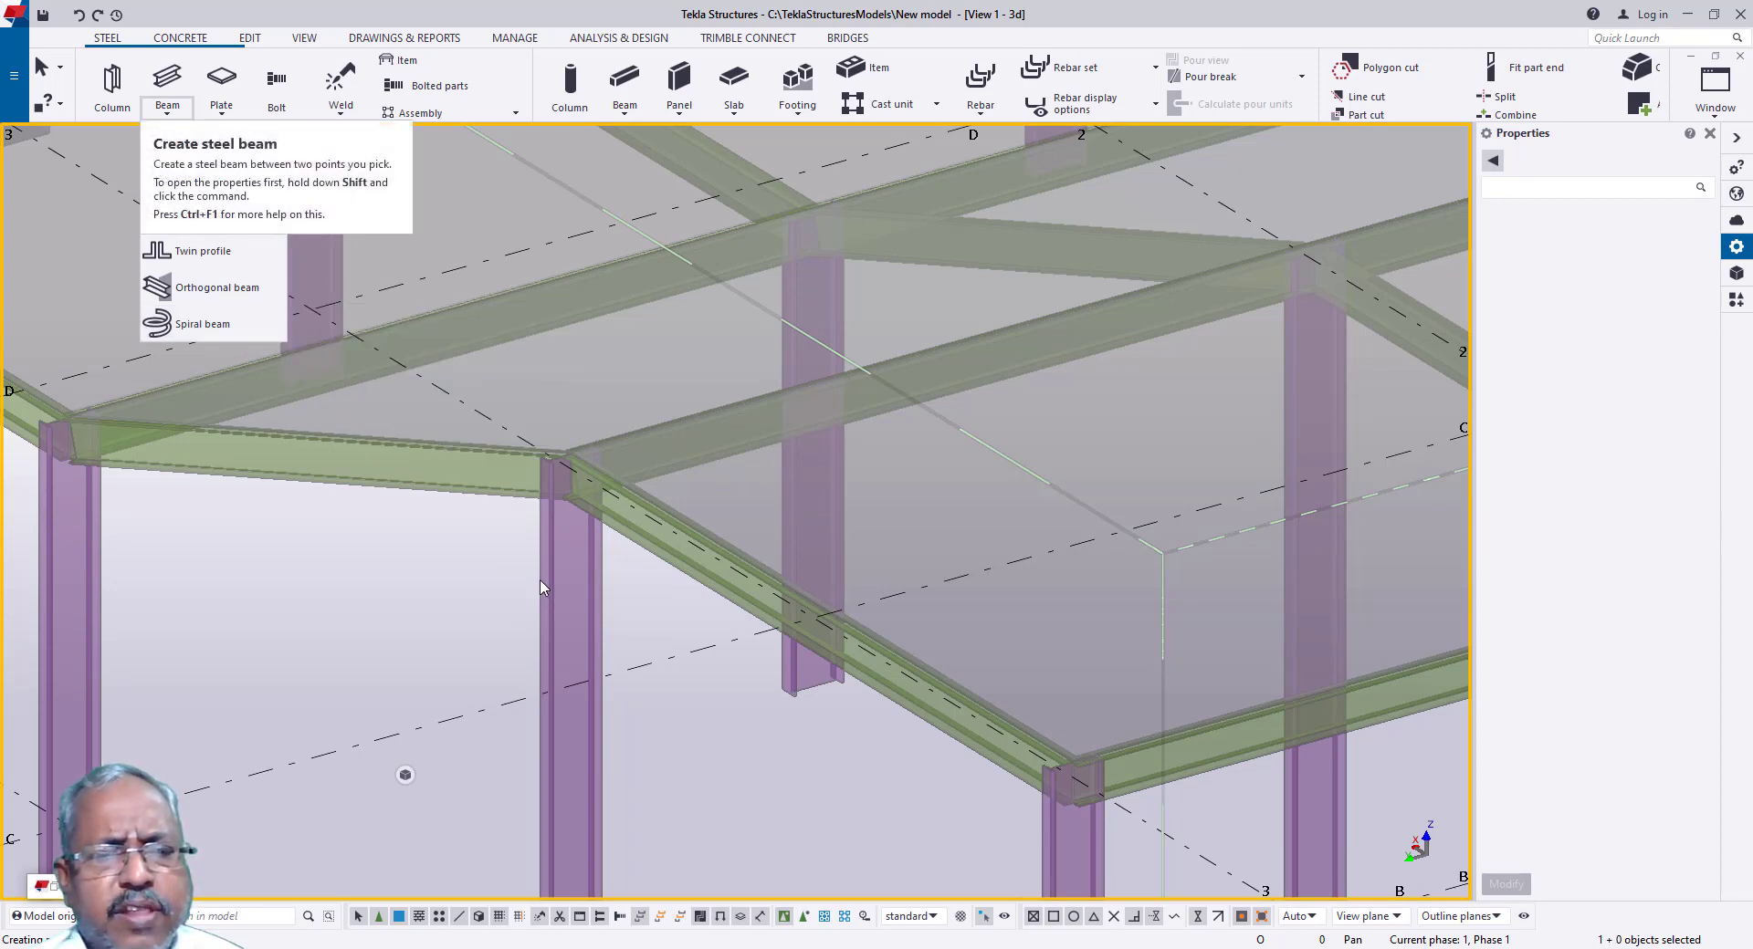
{"action": "left_click", "coordinate": [221, 108]}
{"action": "left_click", "coordinate": [221, 108]}
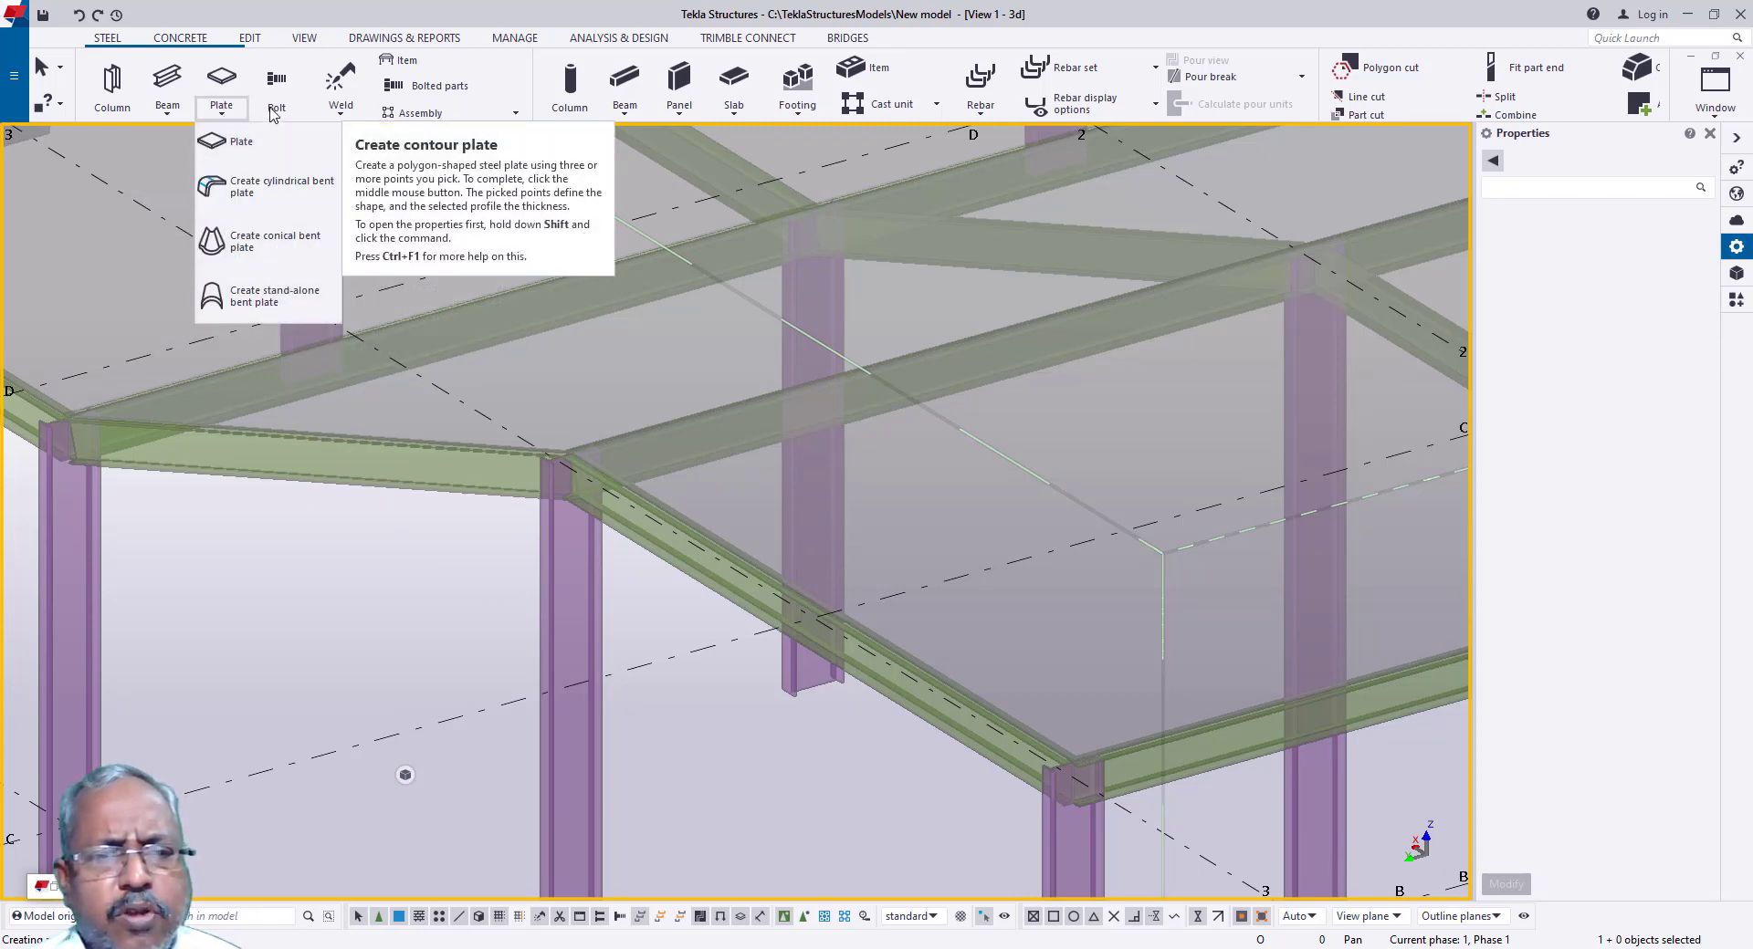
{"action": "left_click", "coordinate": [447, 685]}
Step: Examine the corner joints around the steel frame and view the whole model
{"action": "scroll", "coordinate": [520, 614], "scroll_direction": "down", "scroll_amount": 5}
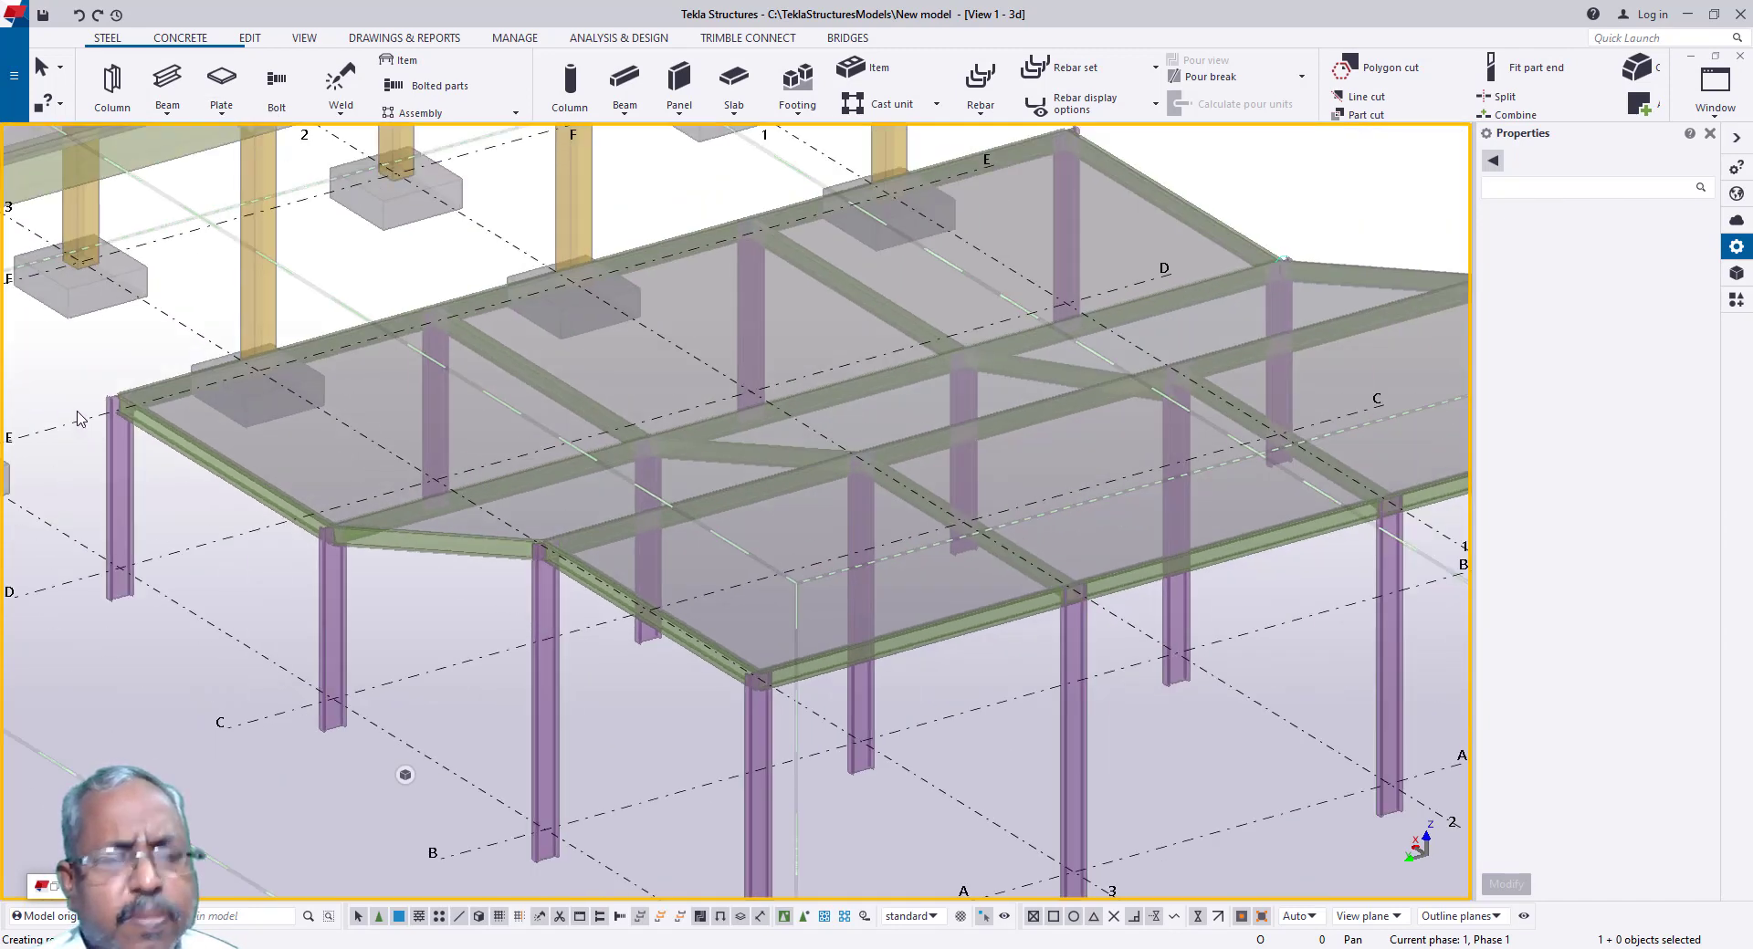
{"action": "scroll", "coordinate": [80, 418], "scroll_direction": "up", "scroll_amount": 4}
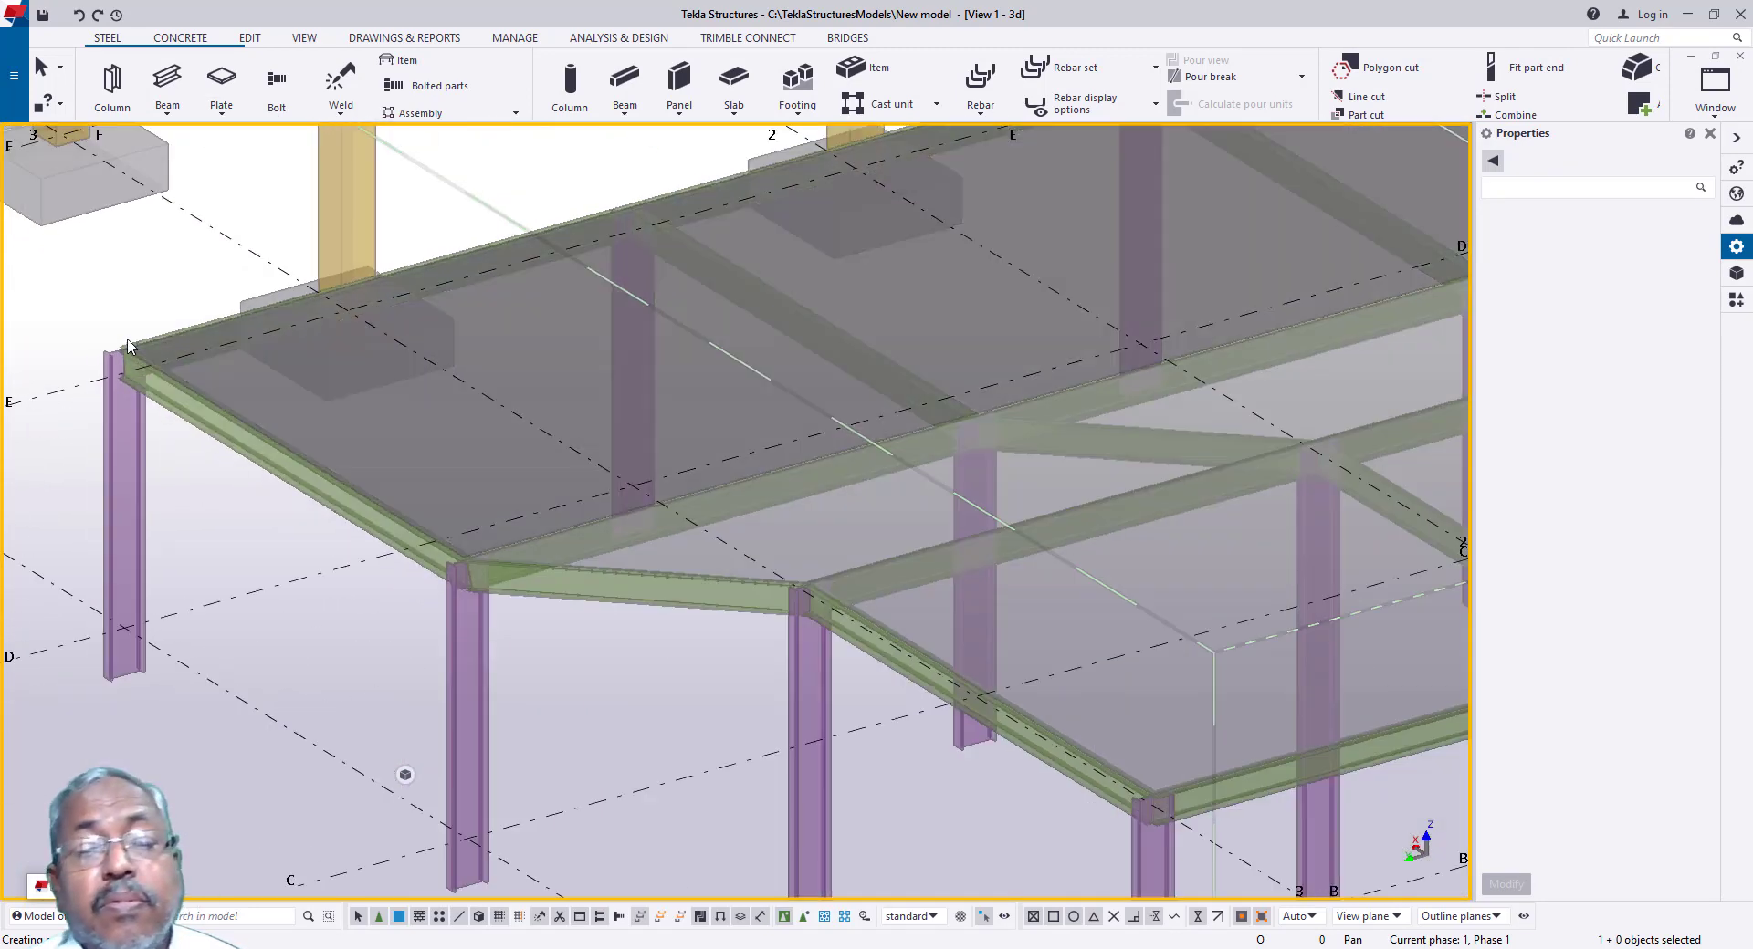
{"action": "scroll", "coordinate": [137, 356], "scroll_direction": "down", "scroll_amount": 4}
{"action": "scroll", "coordinate": [639, 619], "scroll_direction": "up", "scroll_amount": 5}
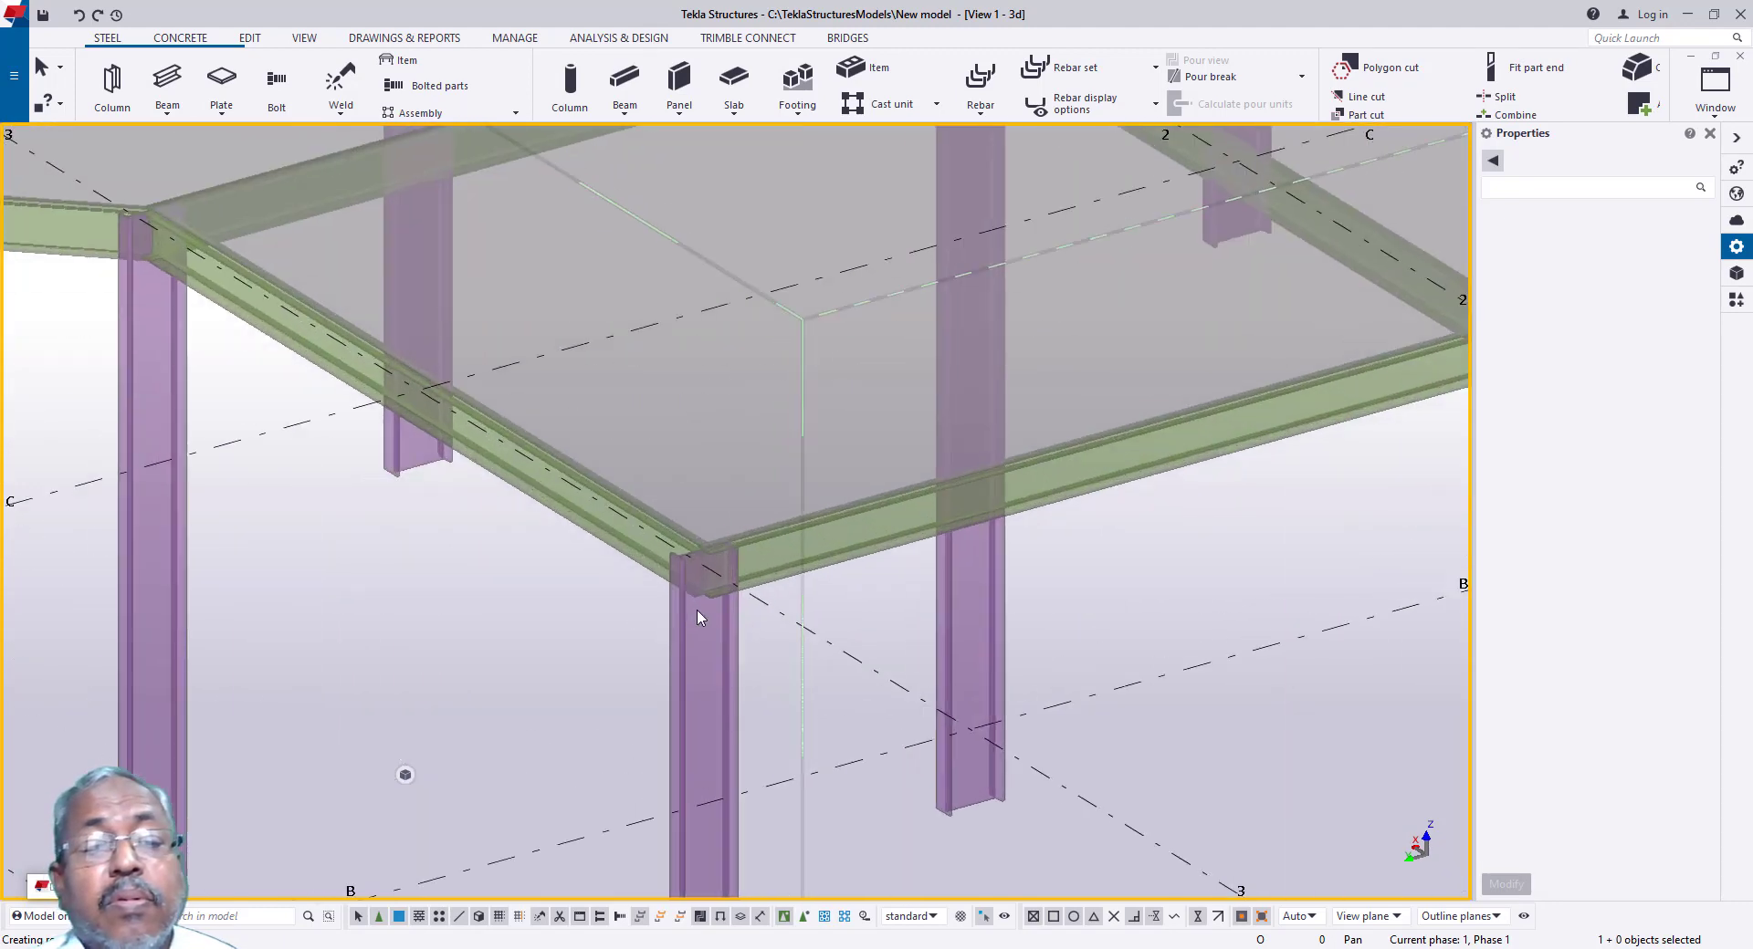
{"action": "scroll", "coordinate": [628, 613], "scroll_direction": "down", "scroll_amount": 5}
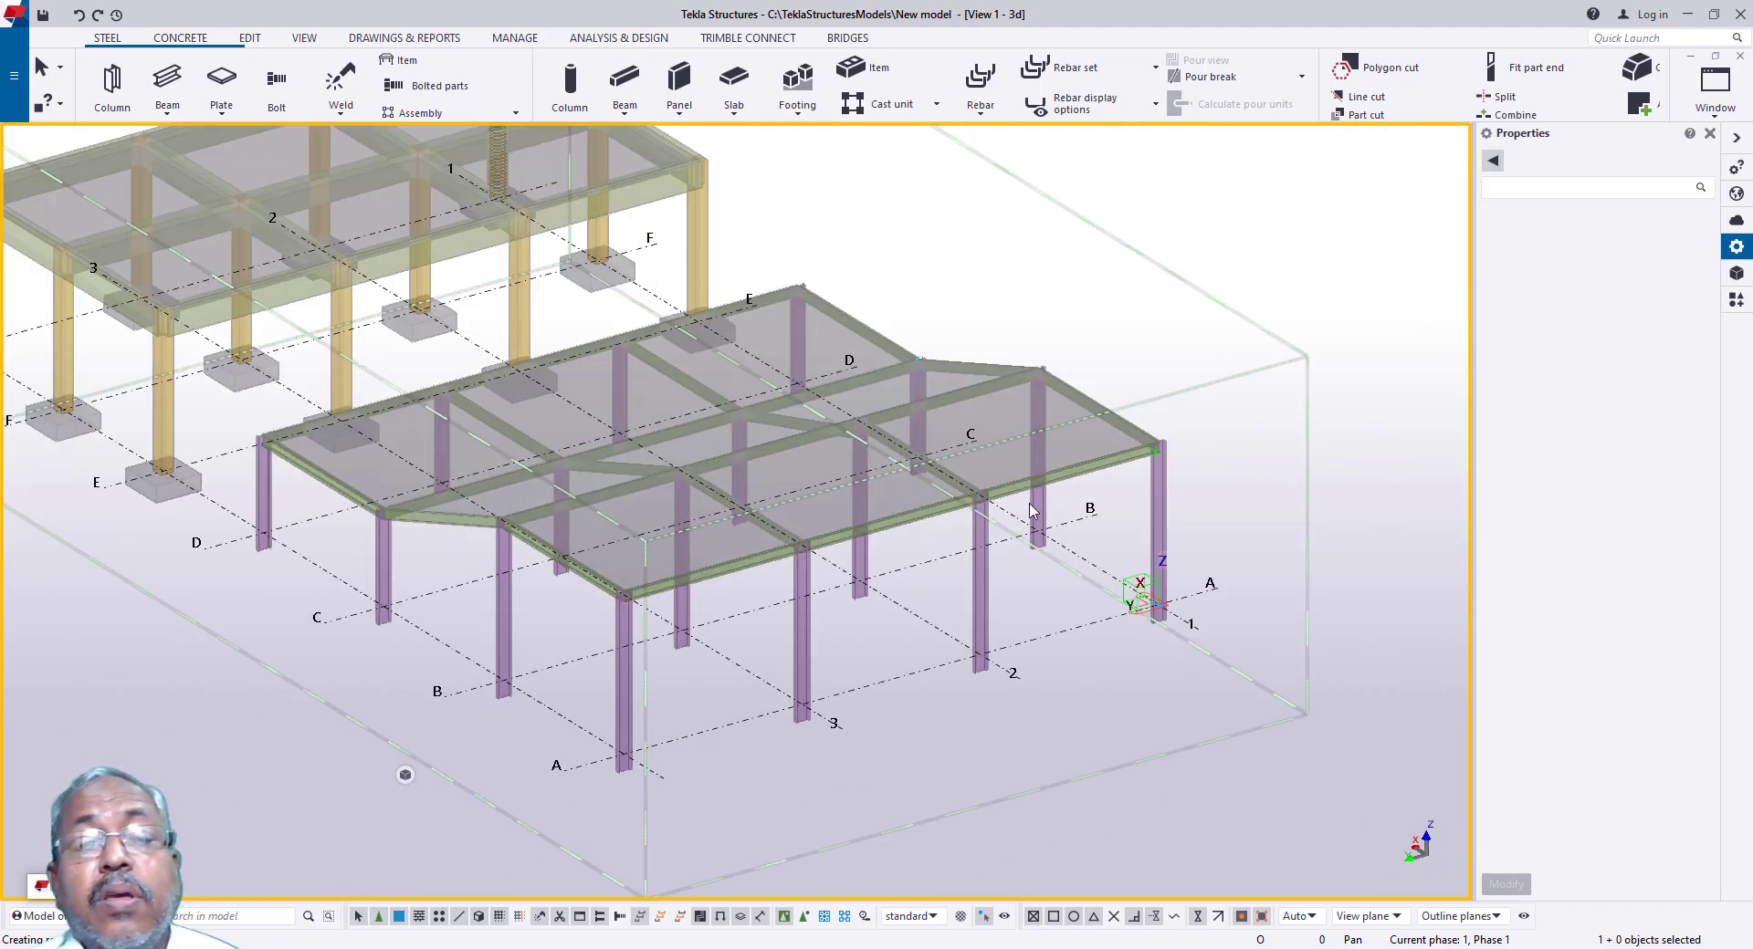
{"action": "scroll", "coordinate": [1151, 475], "scroll_direction": "up", "scroll_amount": 8}
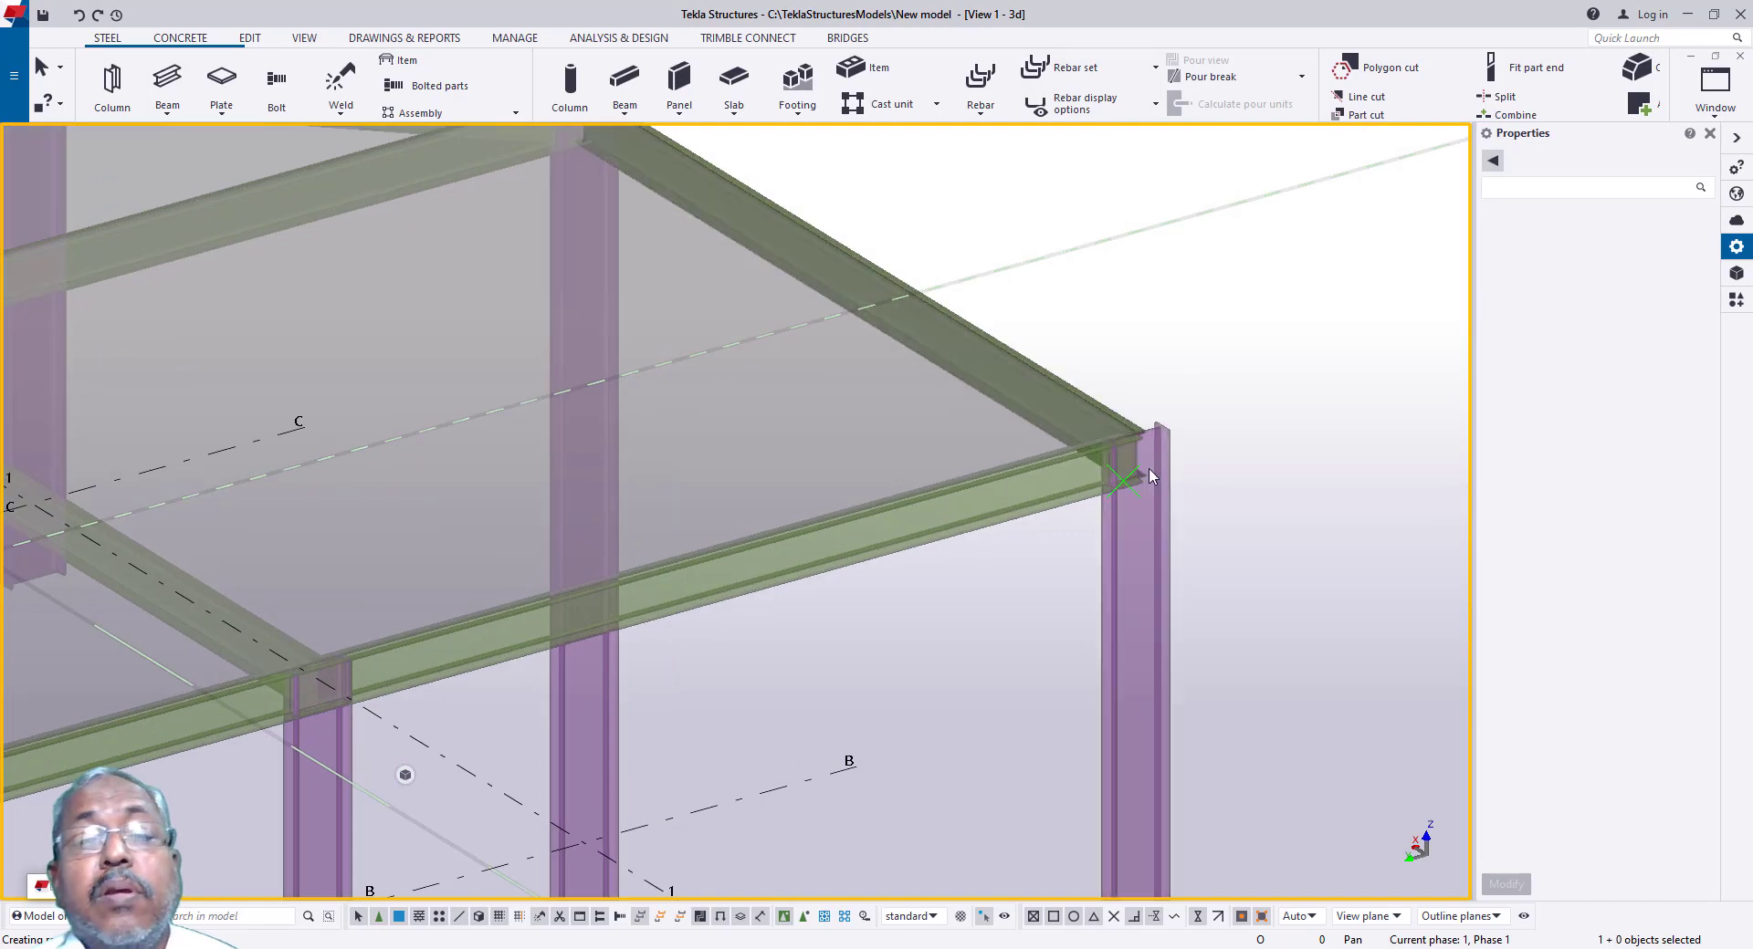
{"action": "scroll", "coordinate": [1150, 475], "scroll_direction": "down", "scroll_amount": 8}
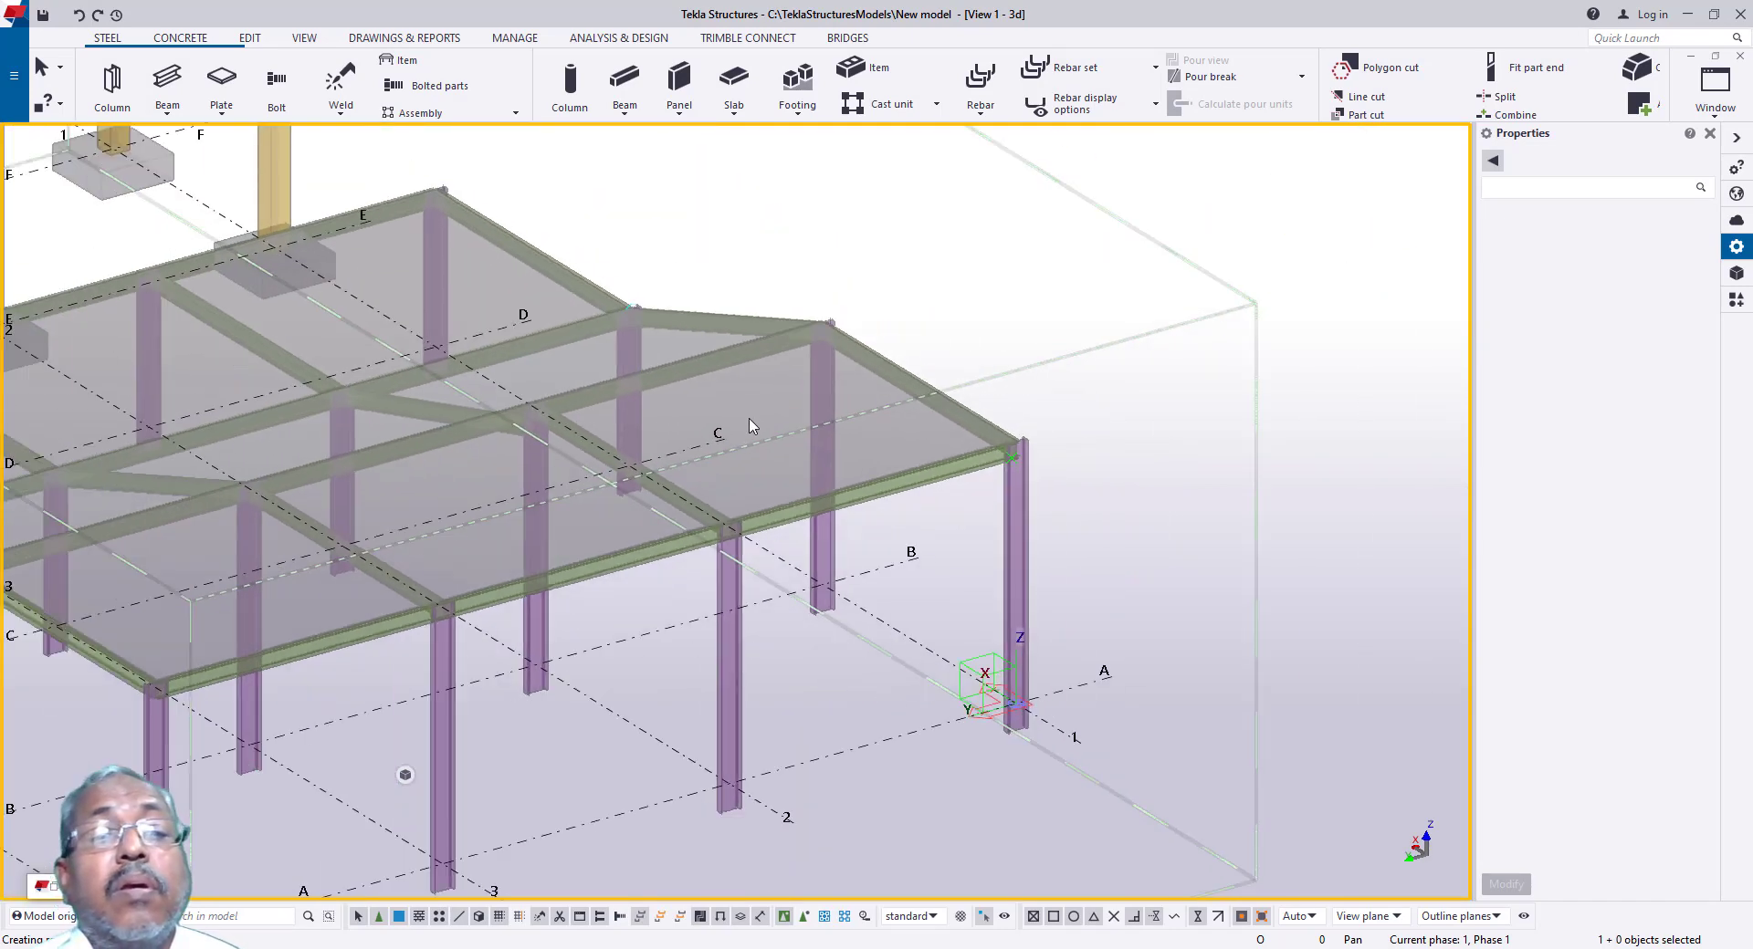
{"action": "scroll", "coordinate": [750, 427], "scroll_direction": "down", "scroll_amount": 3}
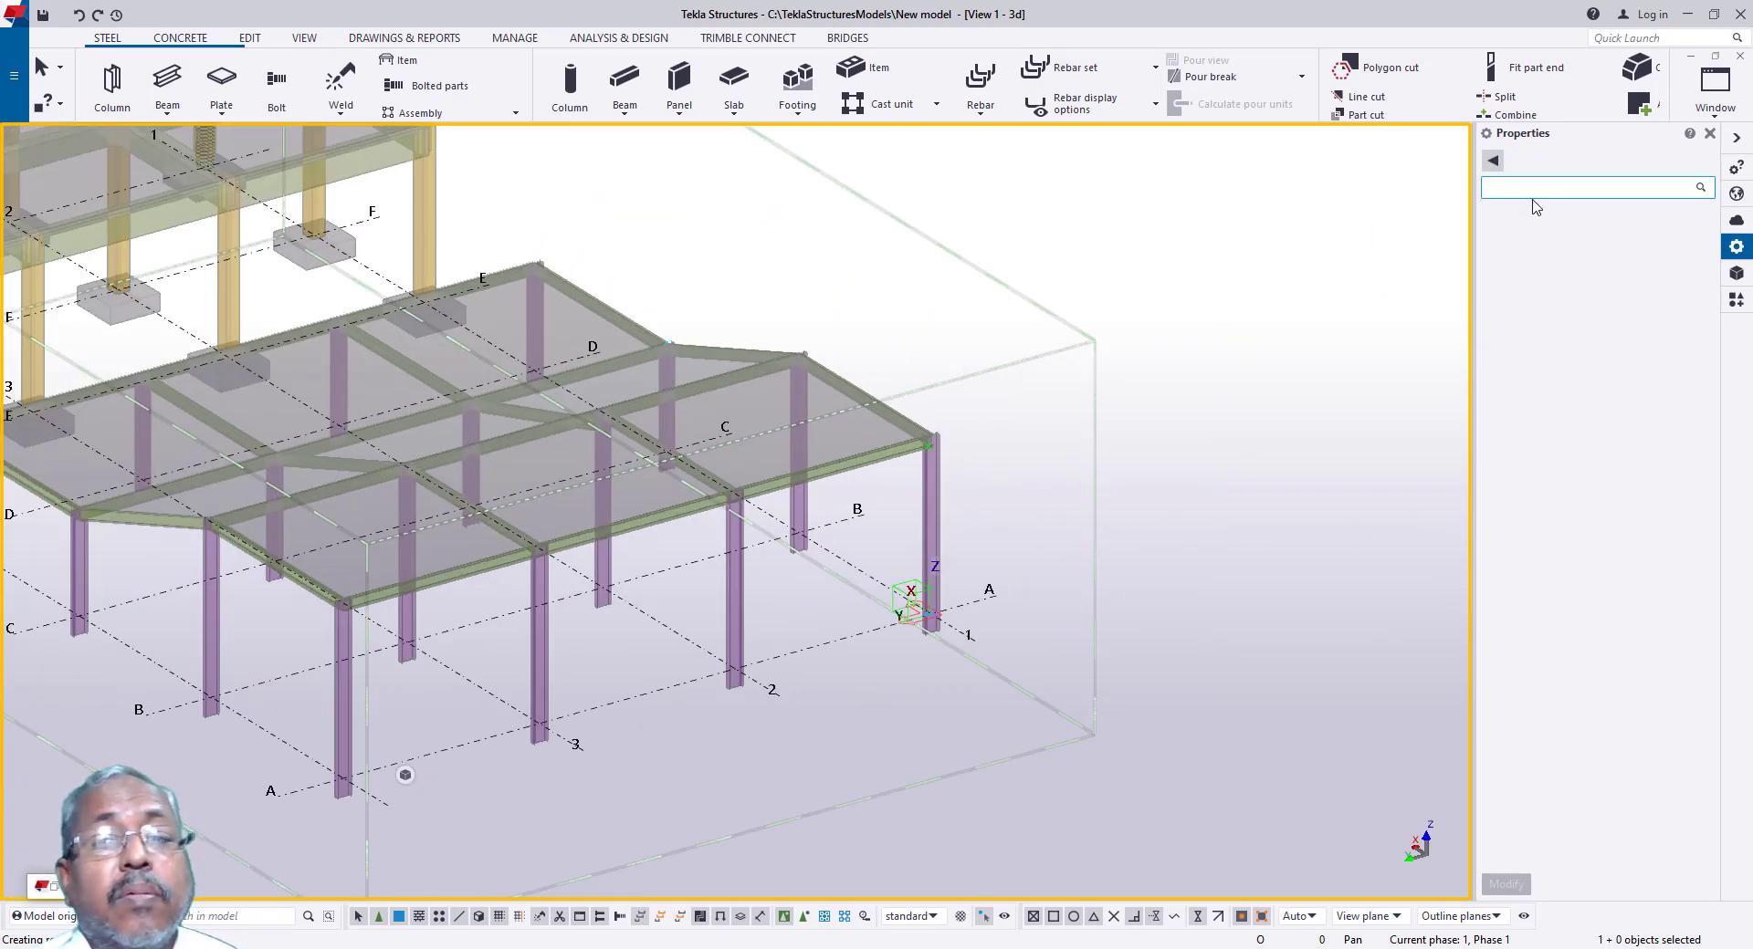
{"action": "key", "text": "Home"}
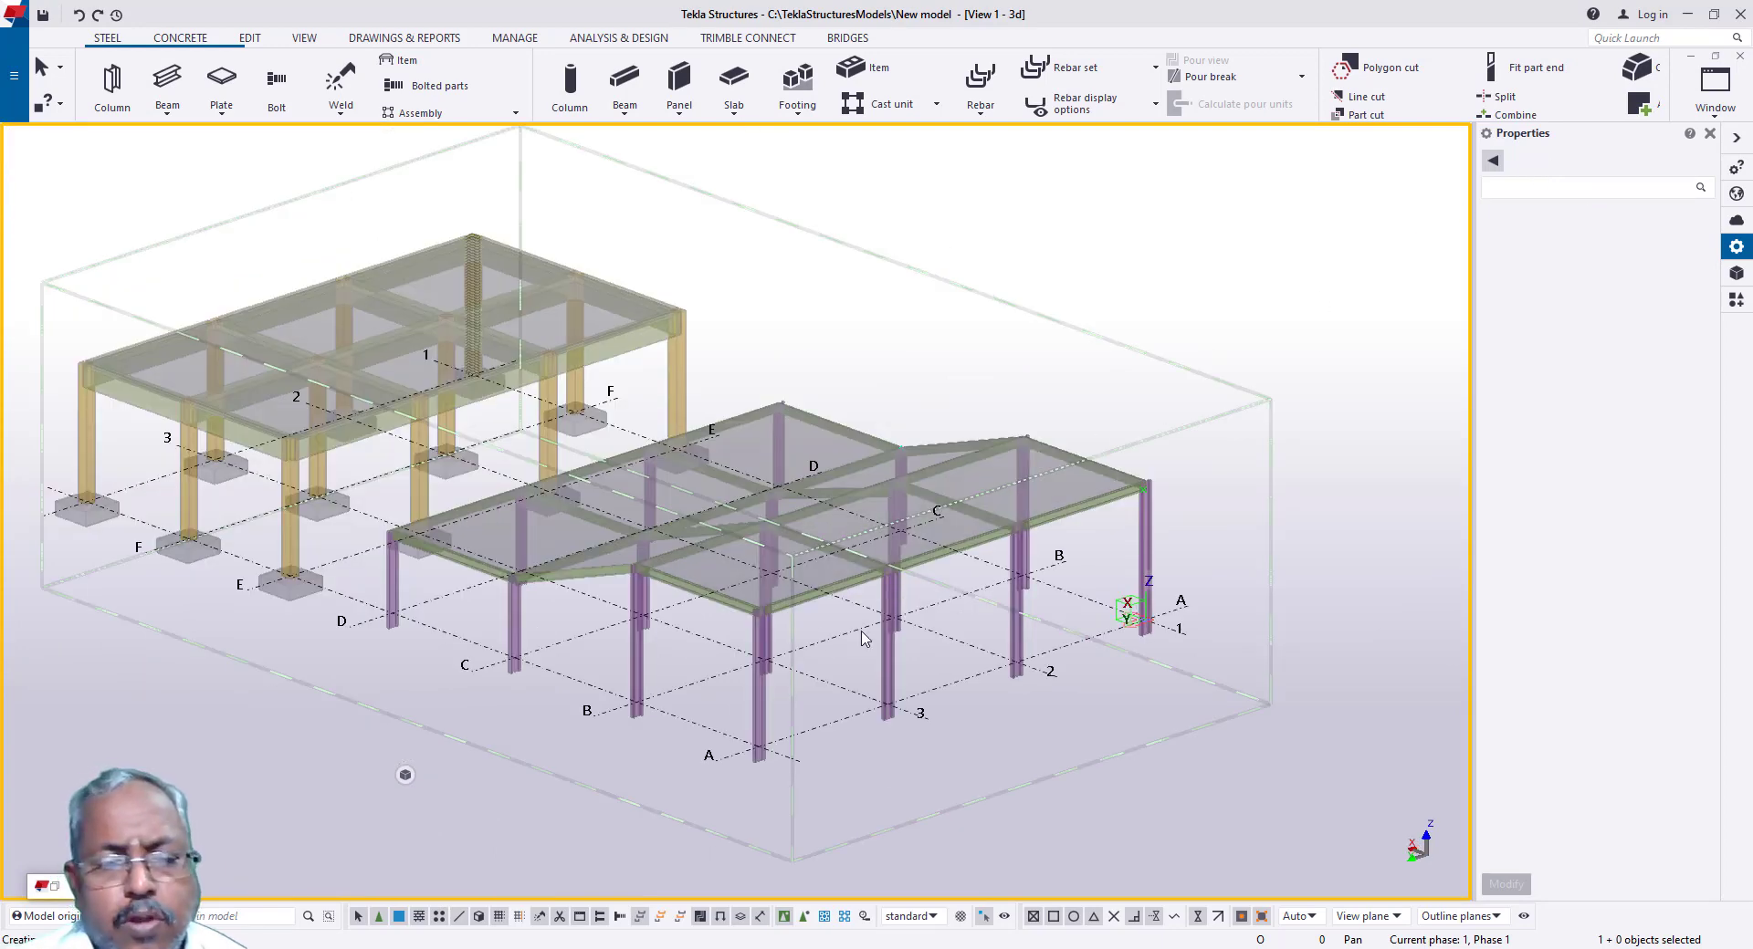
Step: Extend the rectangular grid's X coordinates with one more 5000 mm bay and add G to its X labels
{"action": "left_click", "coordinate": [676, 720]}
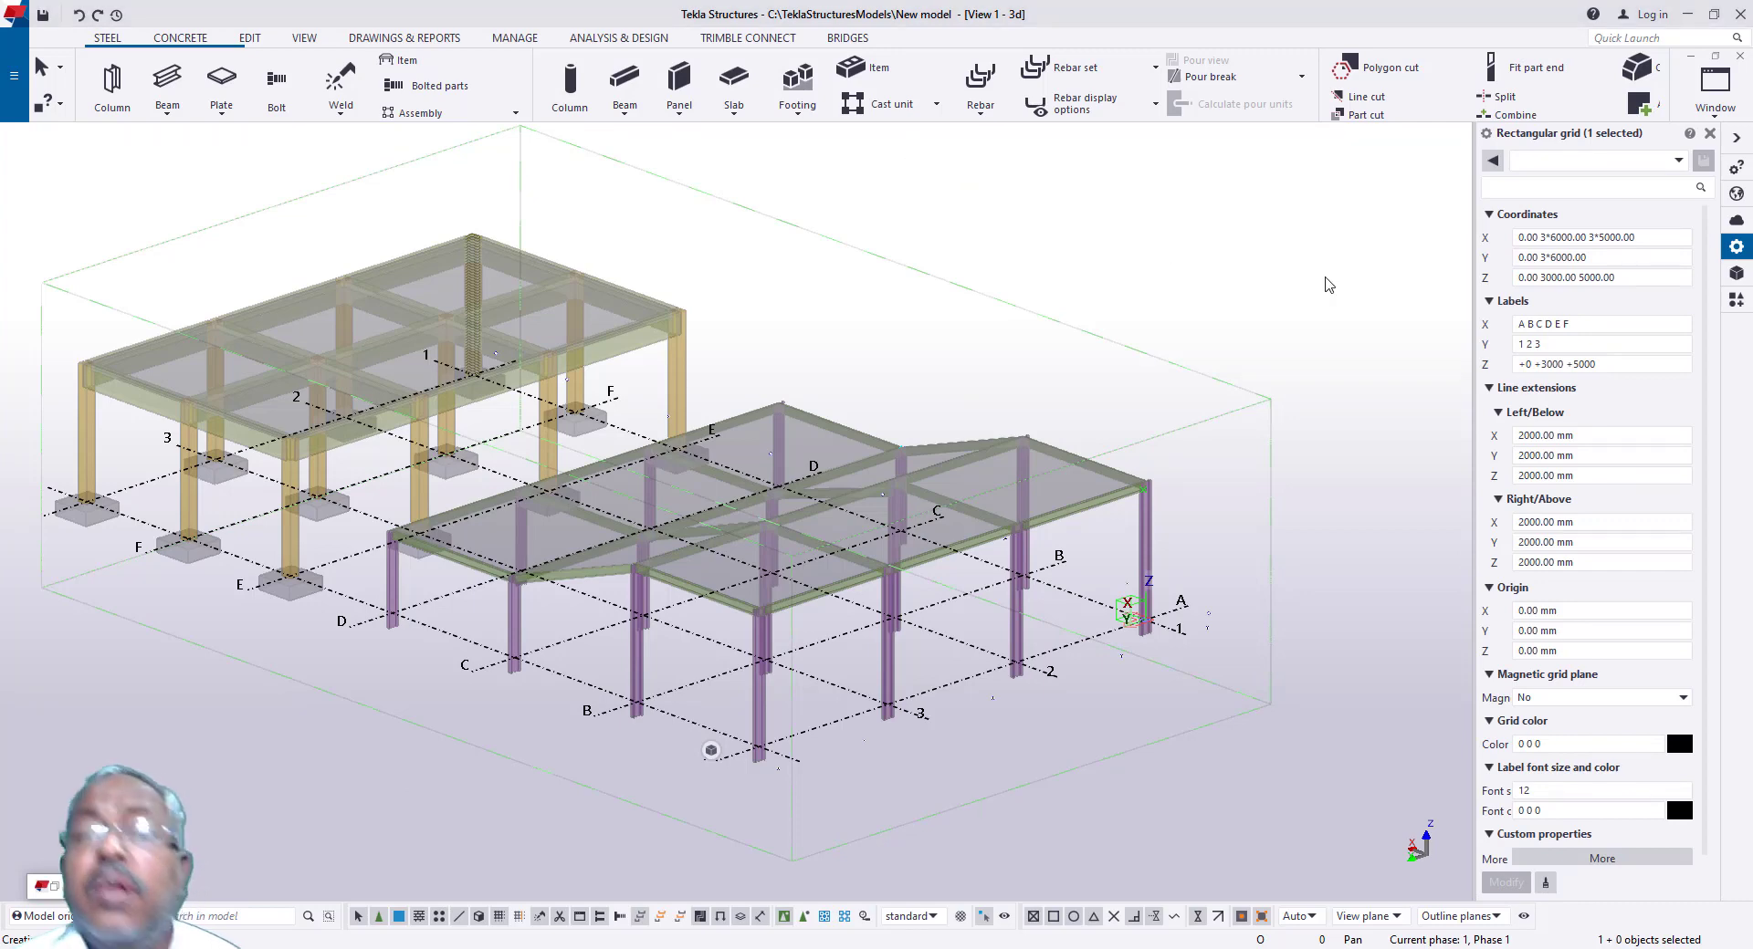
{"action": "left_click", "coordinate": [1655, 237]}
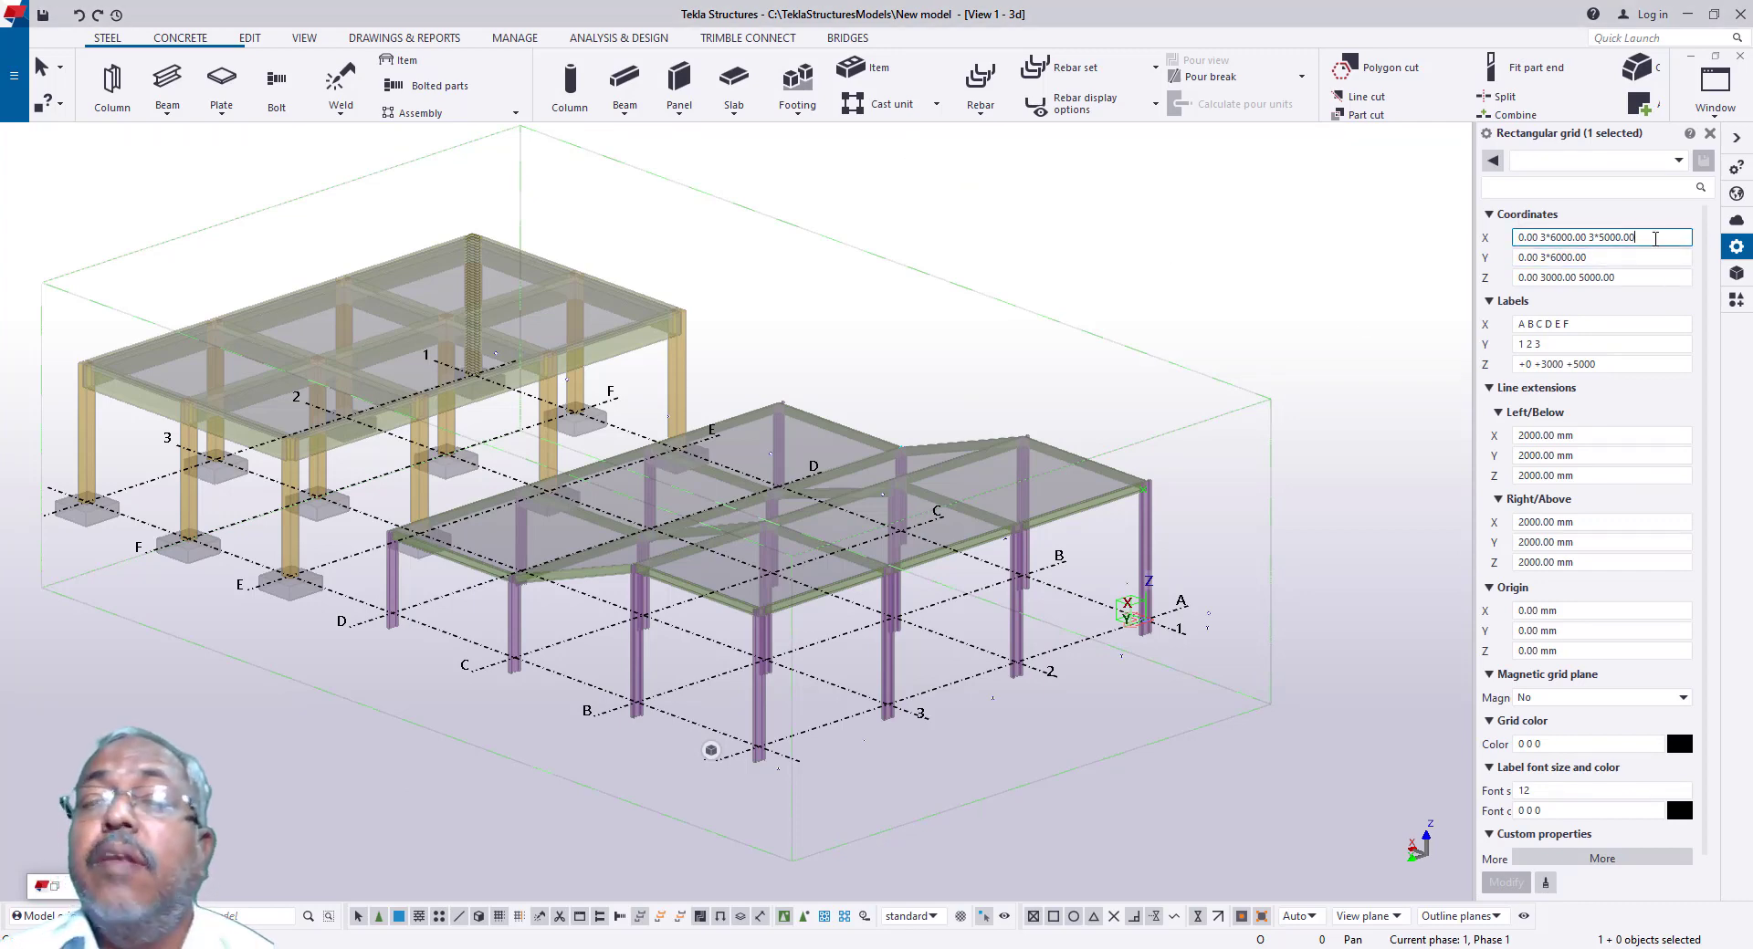
{"action": "type", "text": "500"}
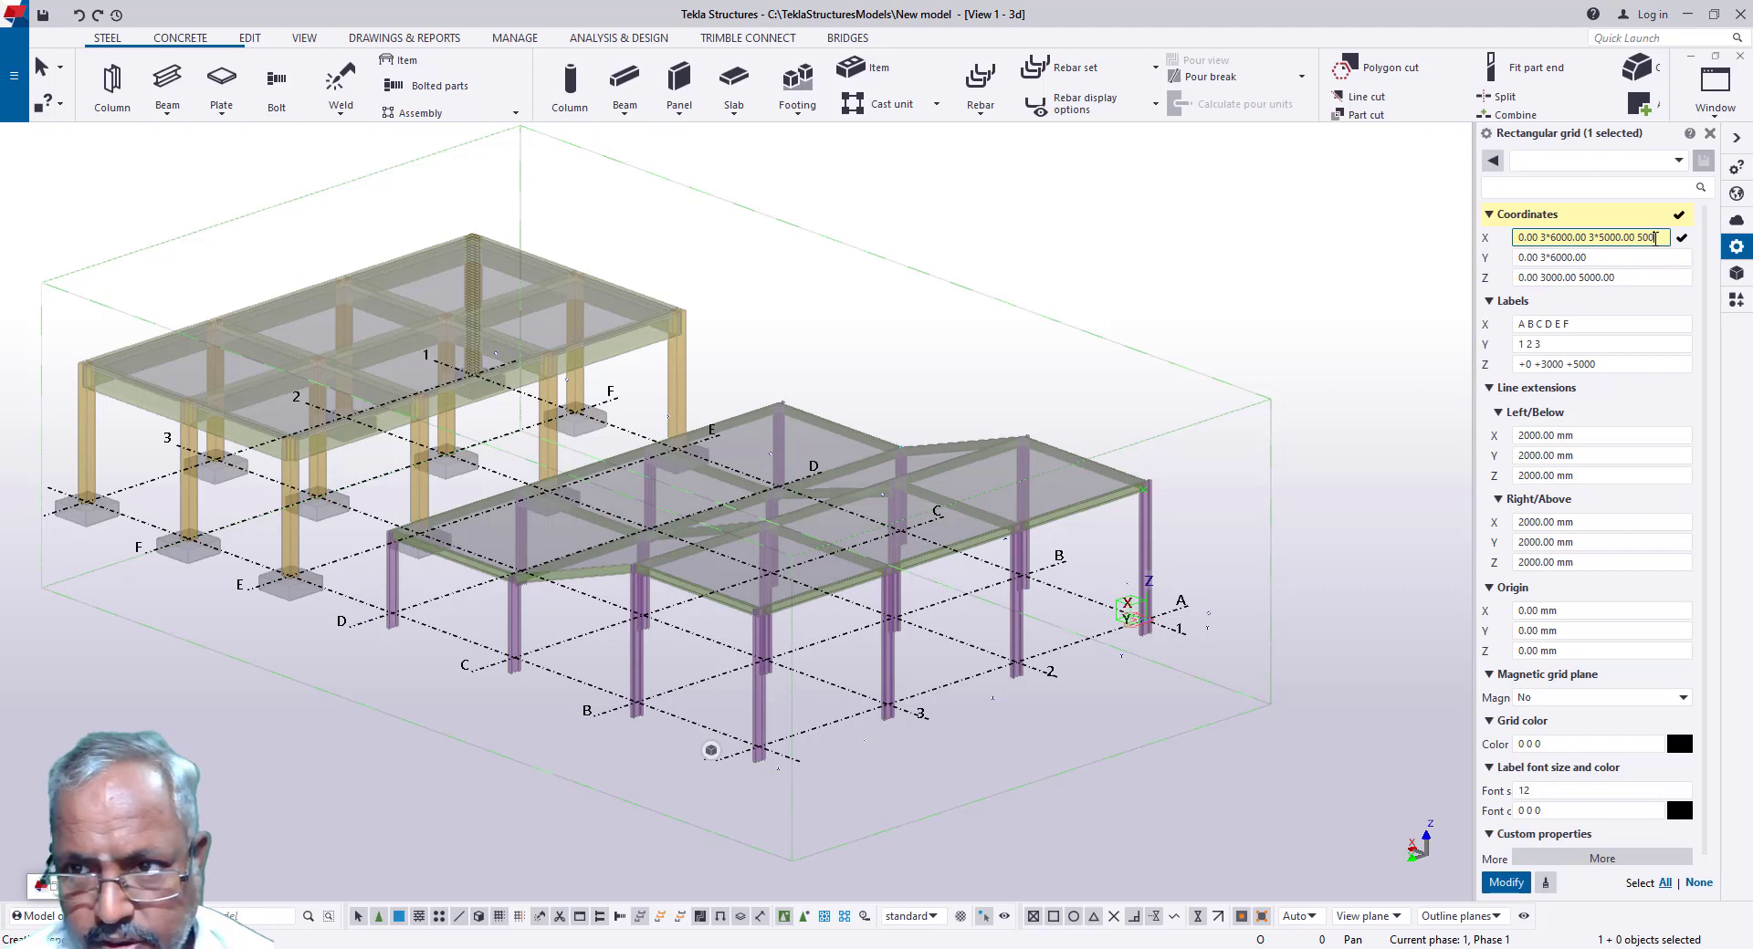
{"action": "type", "text": "0"}
{"action": "key", "text": "Return"}
{"action": "left_click", "coordinate": [1604, 327]}
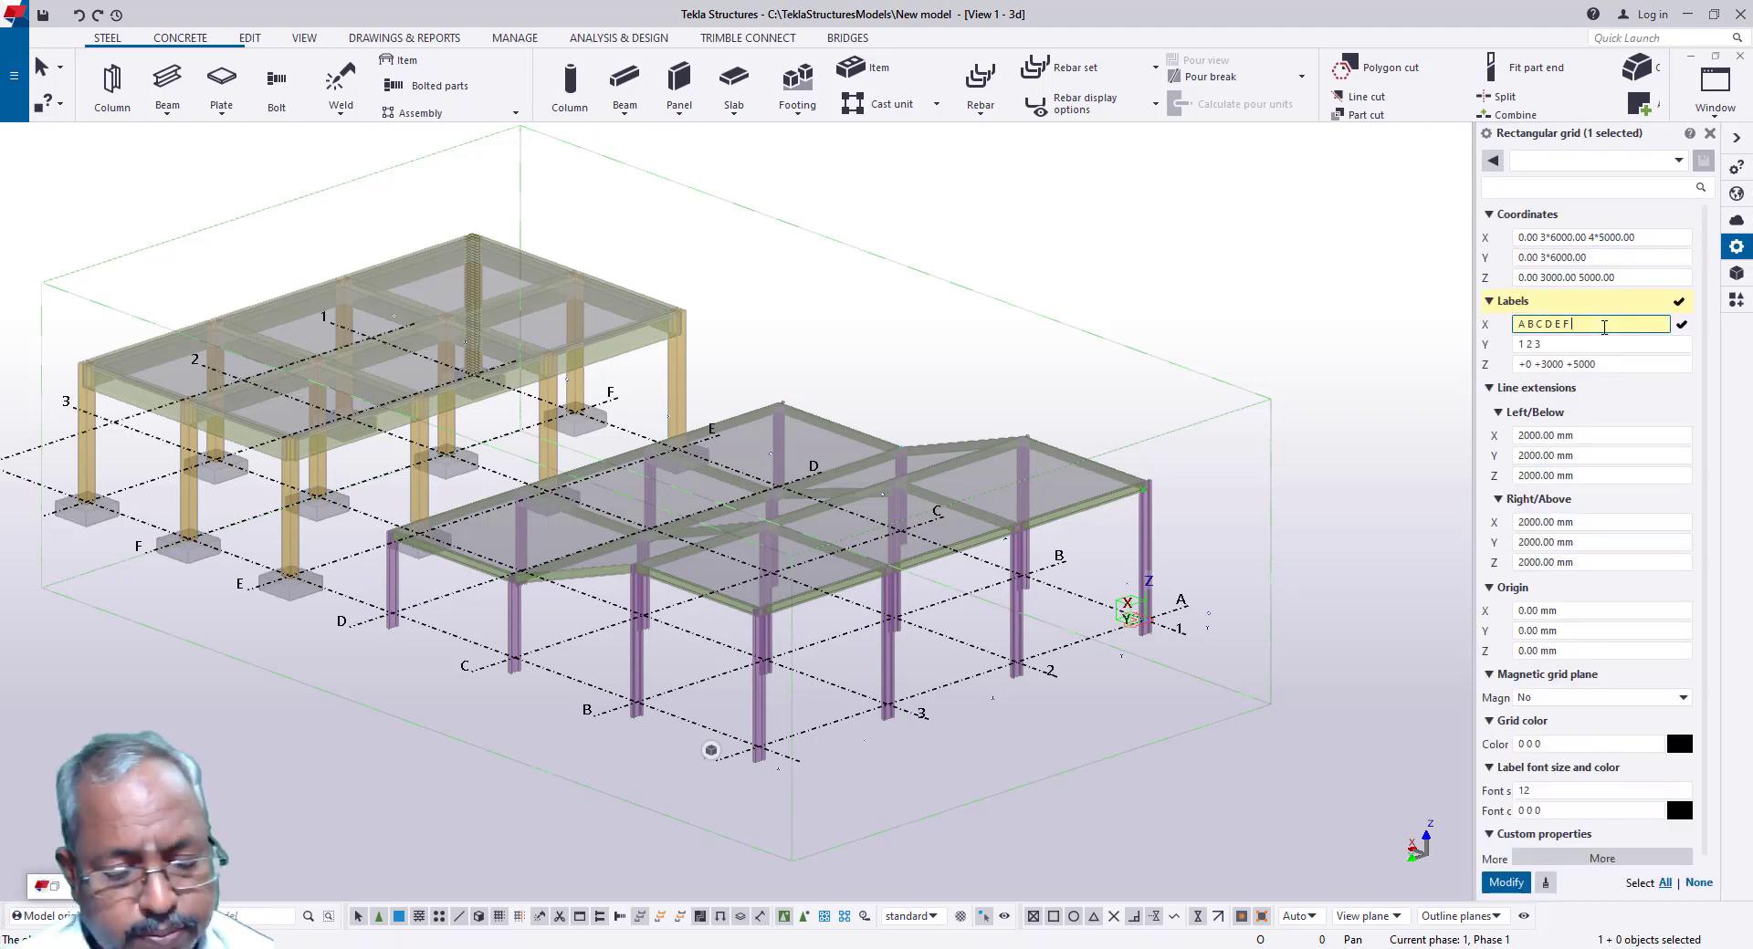
{"action": "type", "text": "G"}
{"action": "key", "text": "Return"}
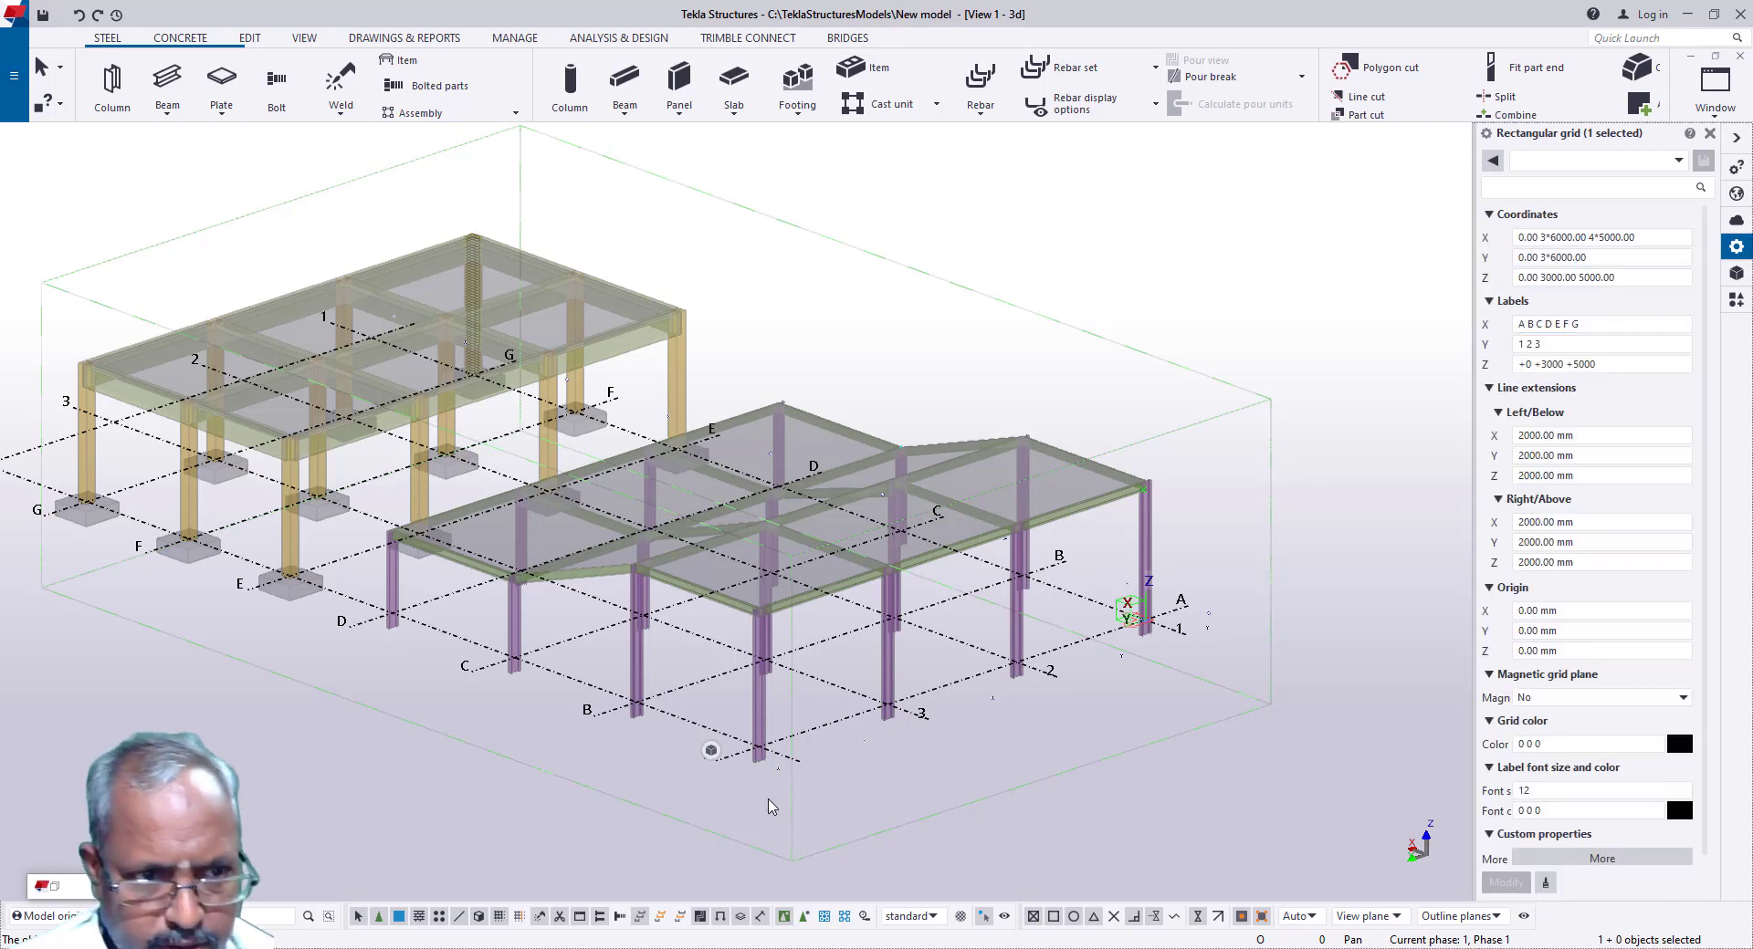
Step: Set the grid's X coordinates to 0.00 3*6000.00 5*5000.00 and add H to its X labels
{"action": "scroll", "coordinate": [678, 696], "scroll_direction": "down", "scroll_amount": 3}
{"action": "scroll", "coordinate": [347, 611], "scroll_direction": "up", "scroll_amount": 5}
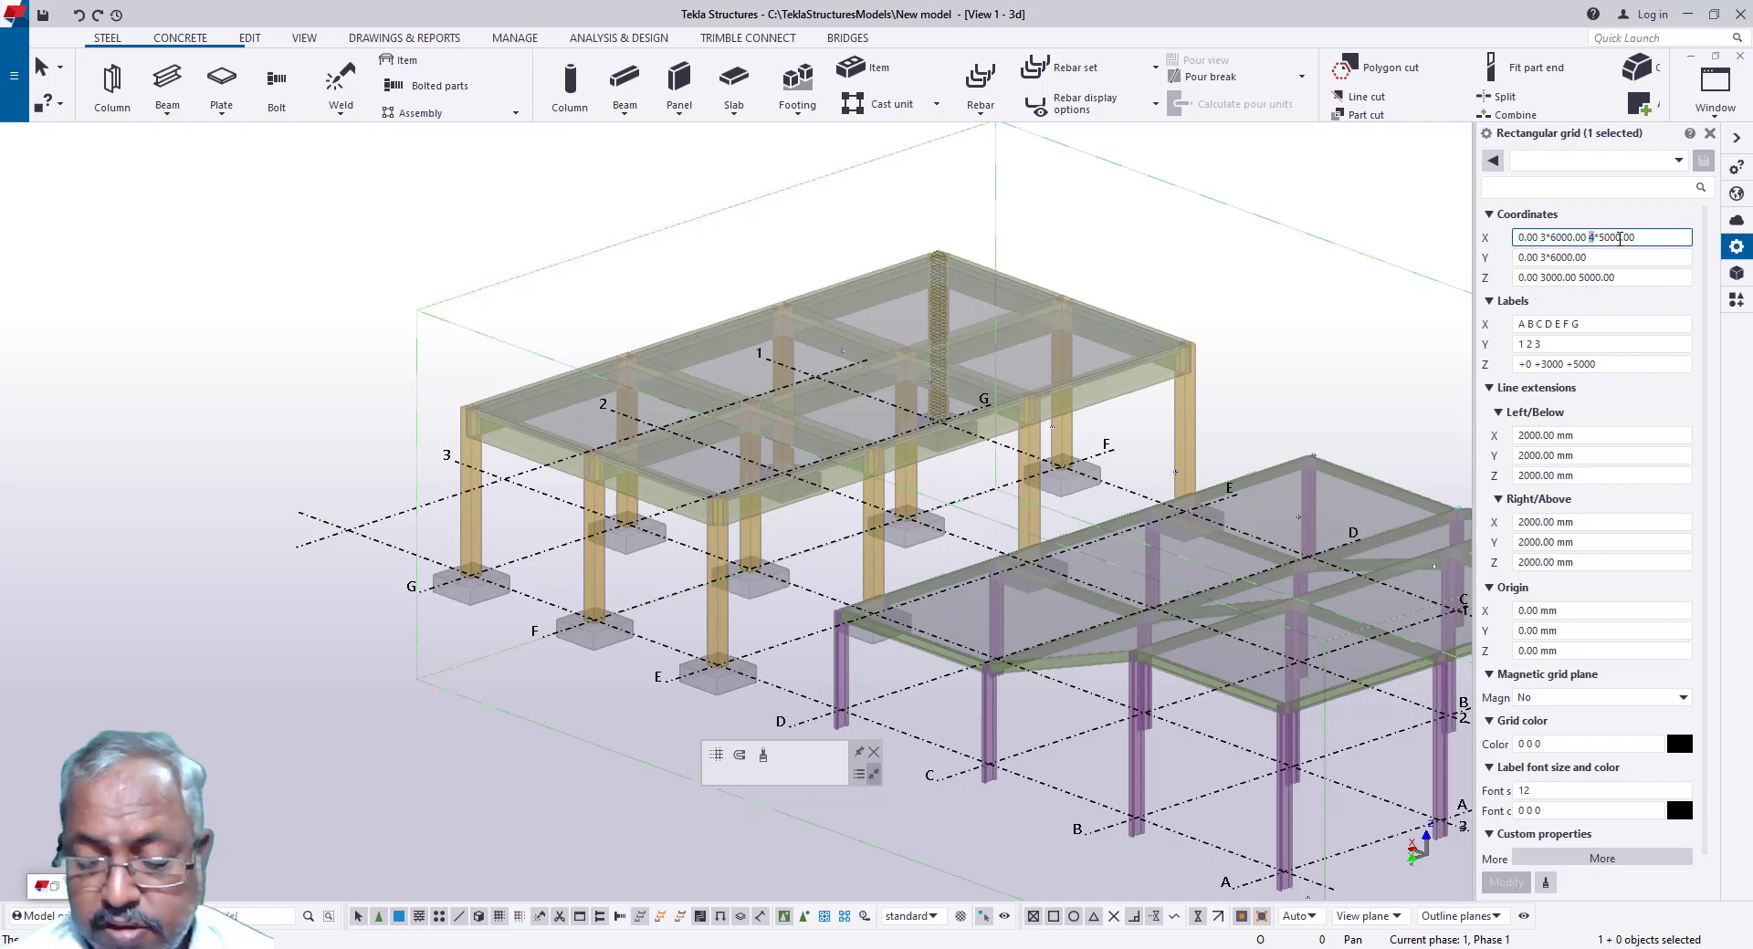
{"action": "type", "text": "5"}
{"action": "key", "text": "Return"}
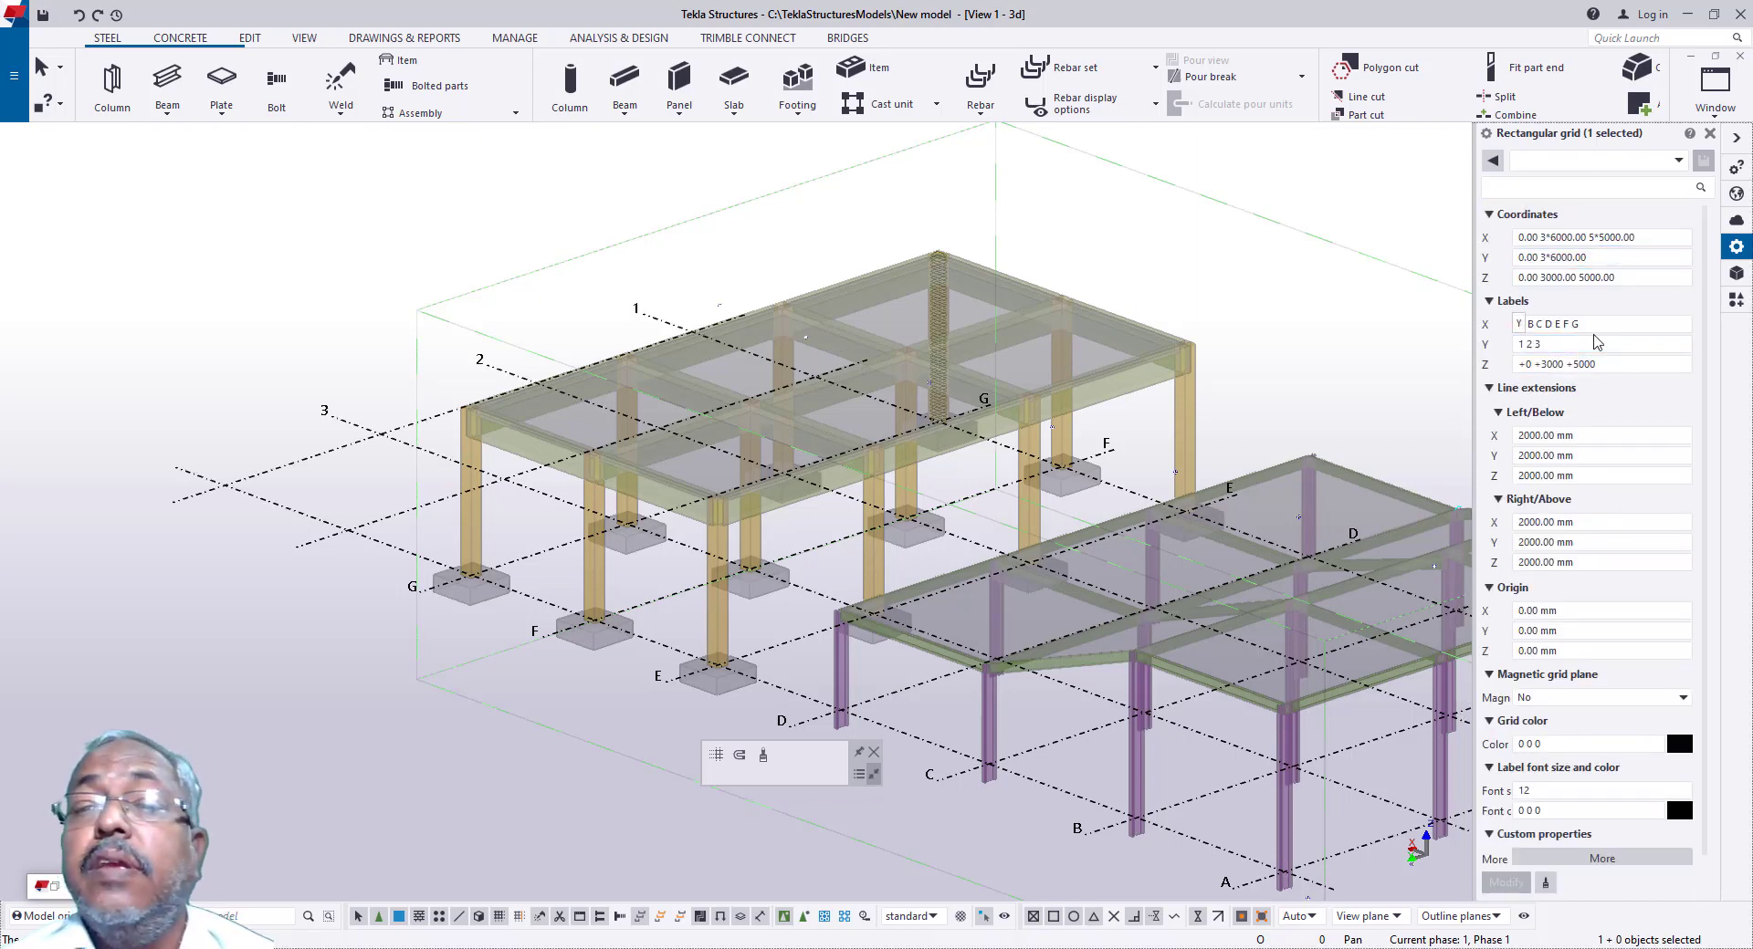
{"action": "left_click", "coordinate": [1594, 330]}
{"action": "type", "text": "H"}
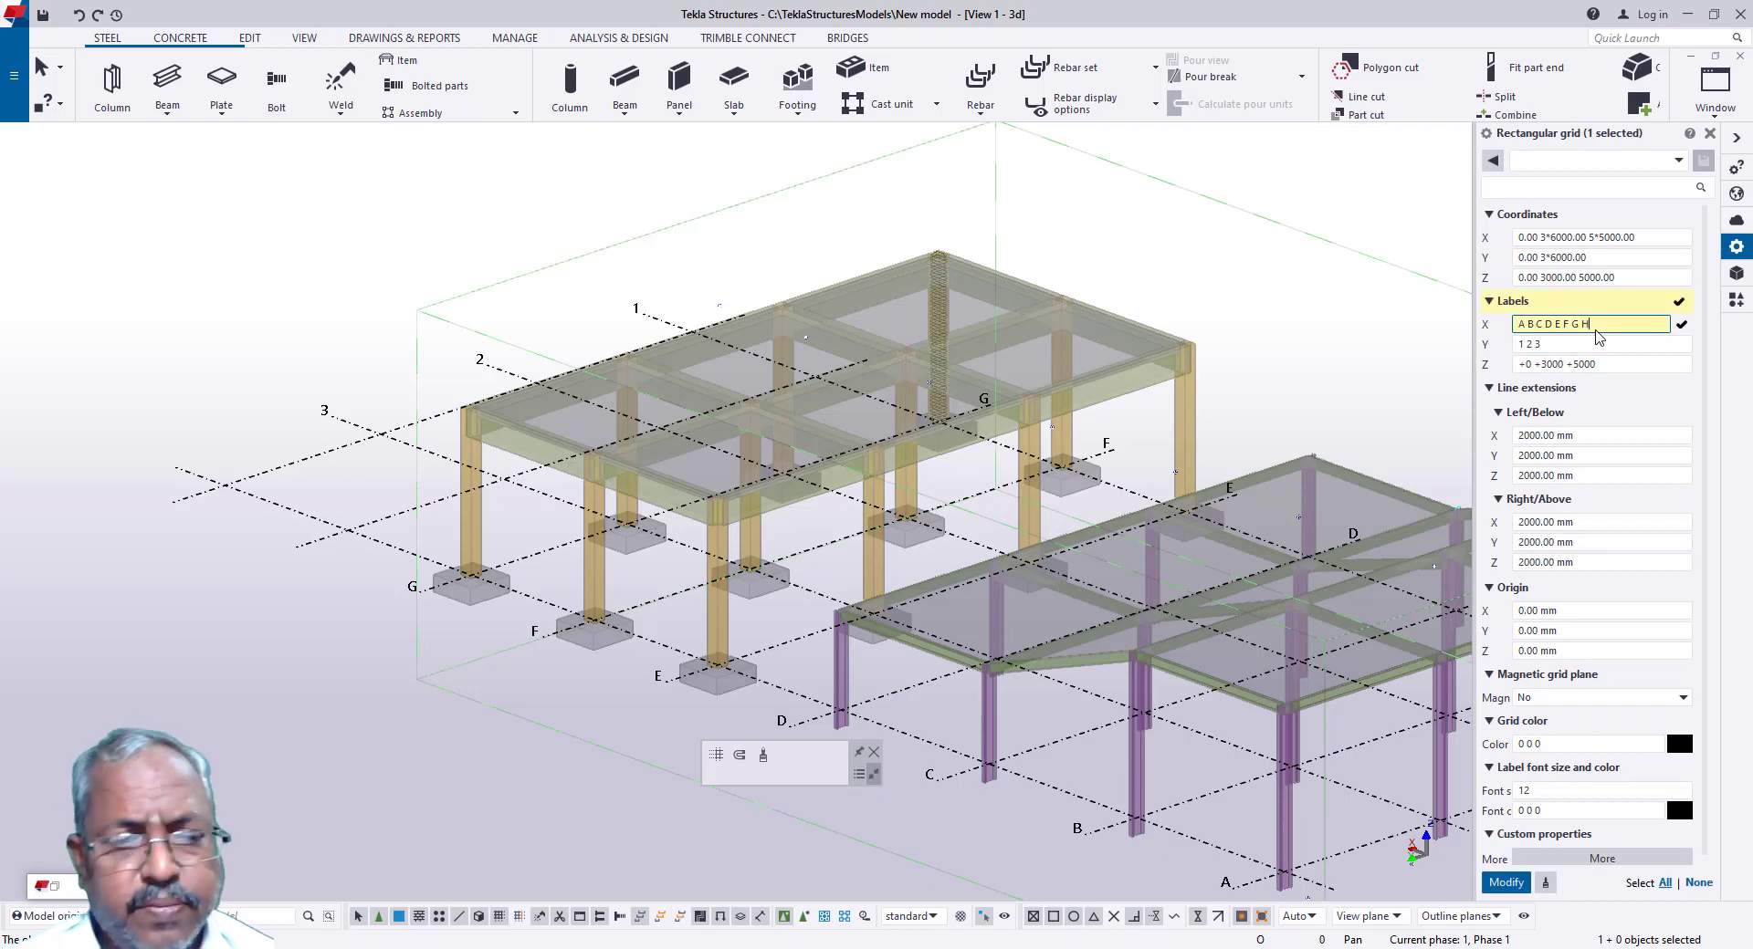
{"action": "key", "text": "Return"}
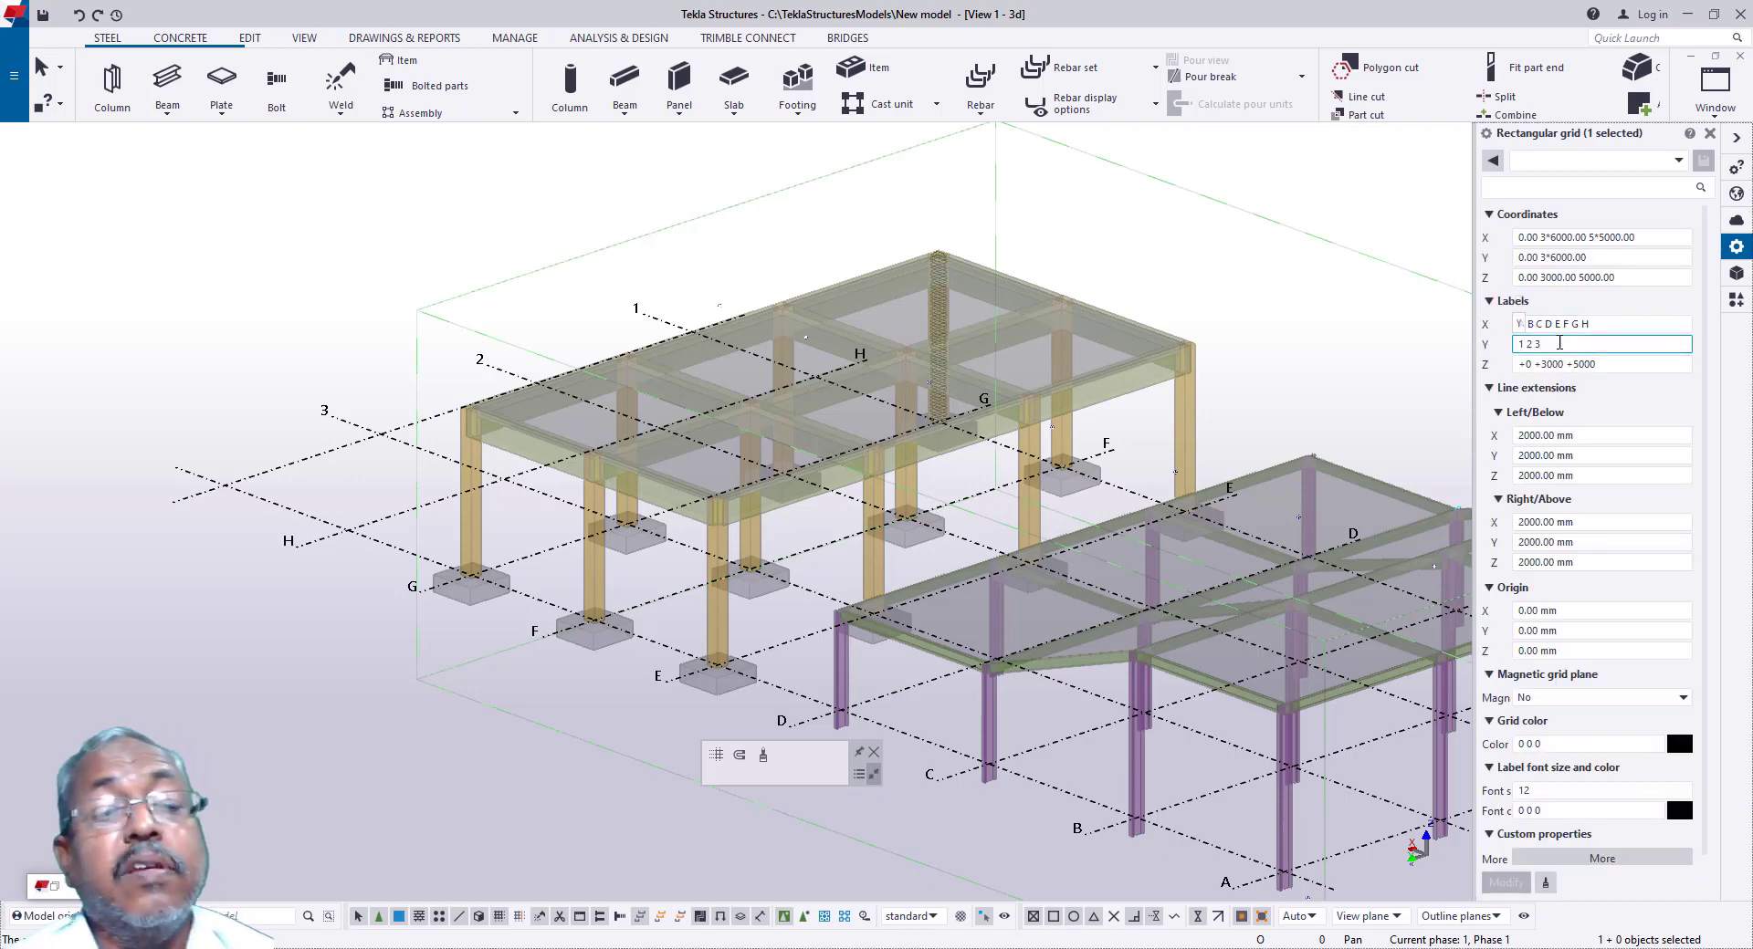
Step: Add I to the end of the rectangular grid's X labels
{"action": "left_click", "coordinate": [1623, 325]}
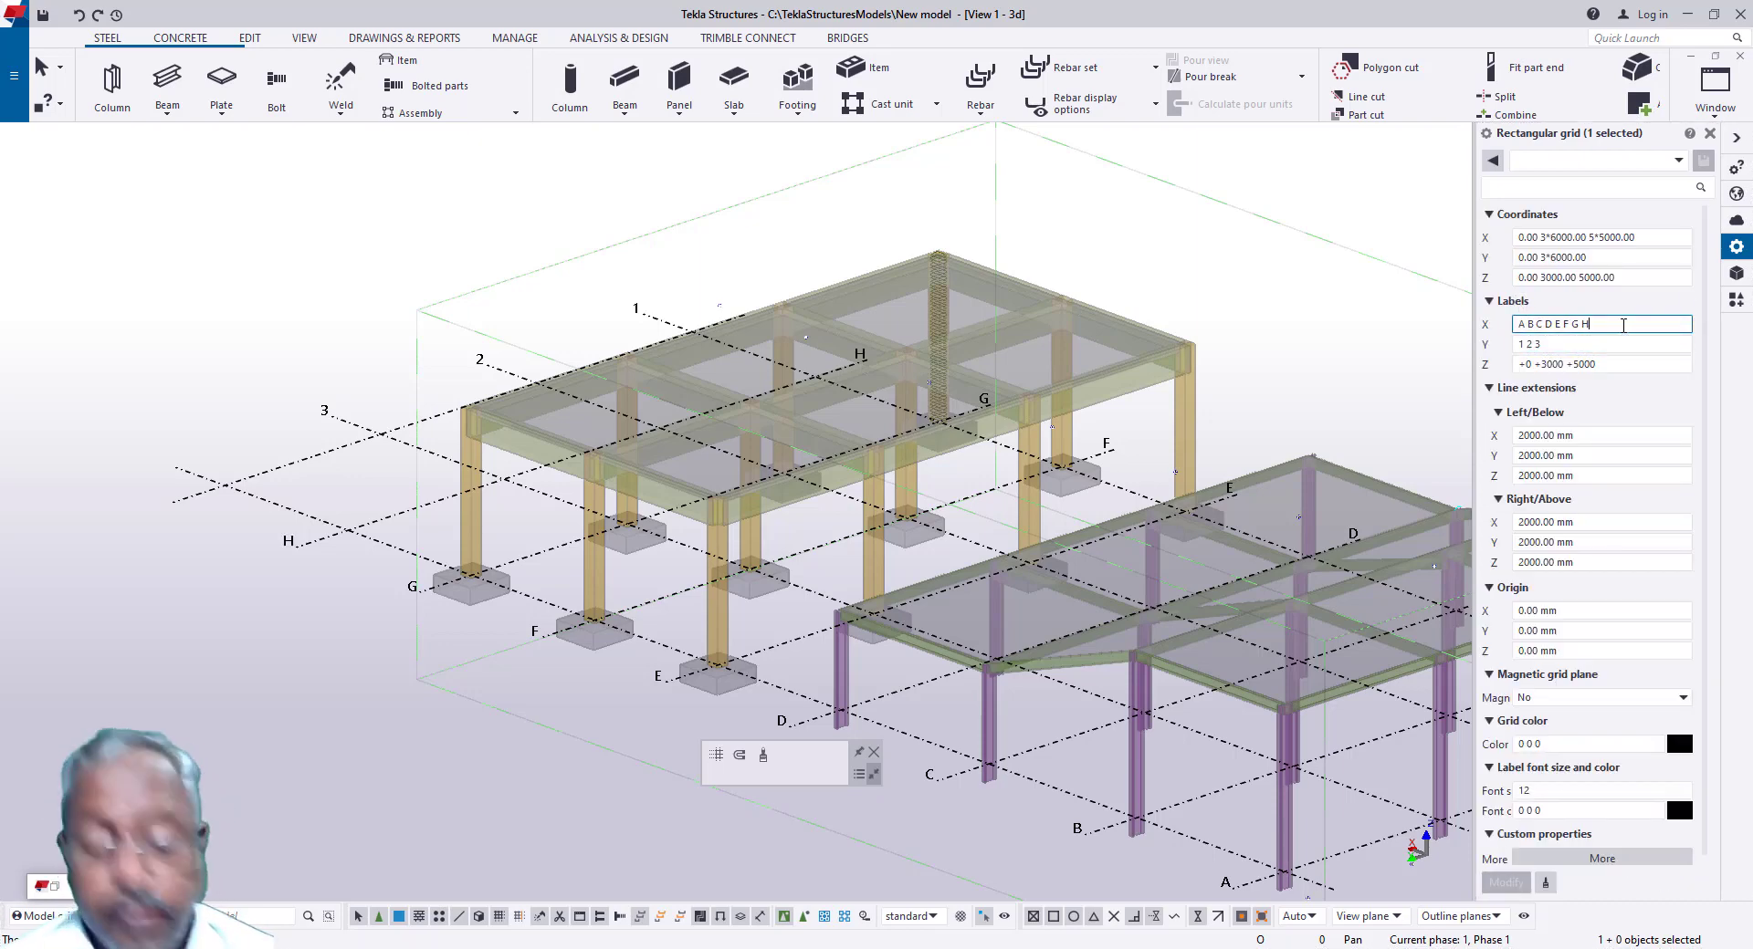
{"action": "type", "text": "I"}
{"action": "key", "text": "Return"}
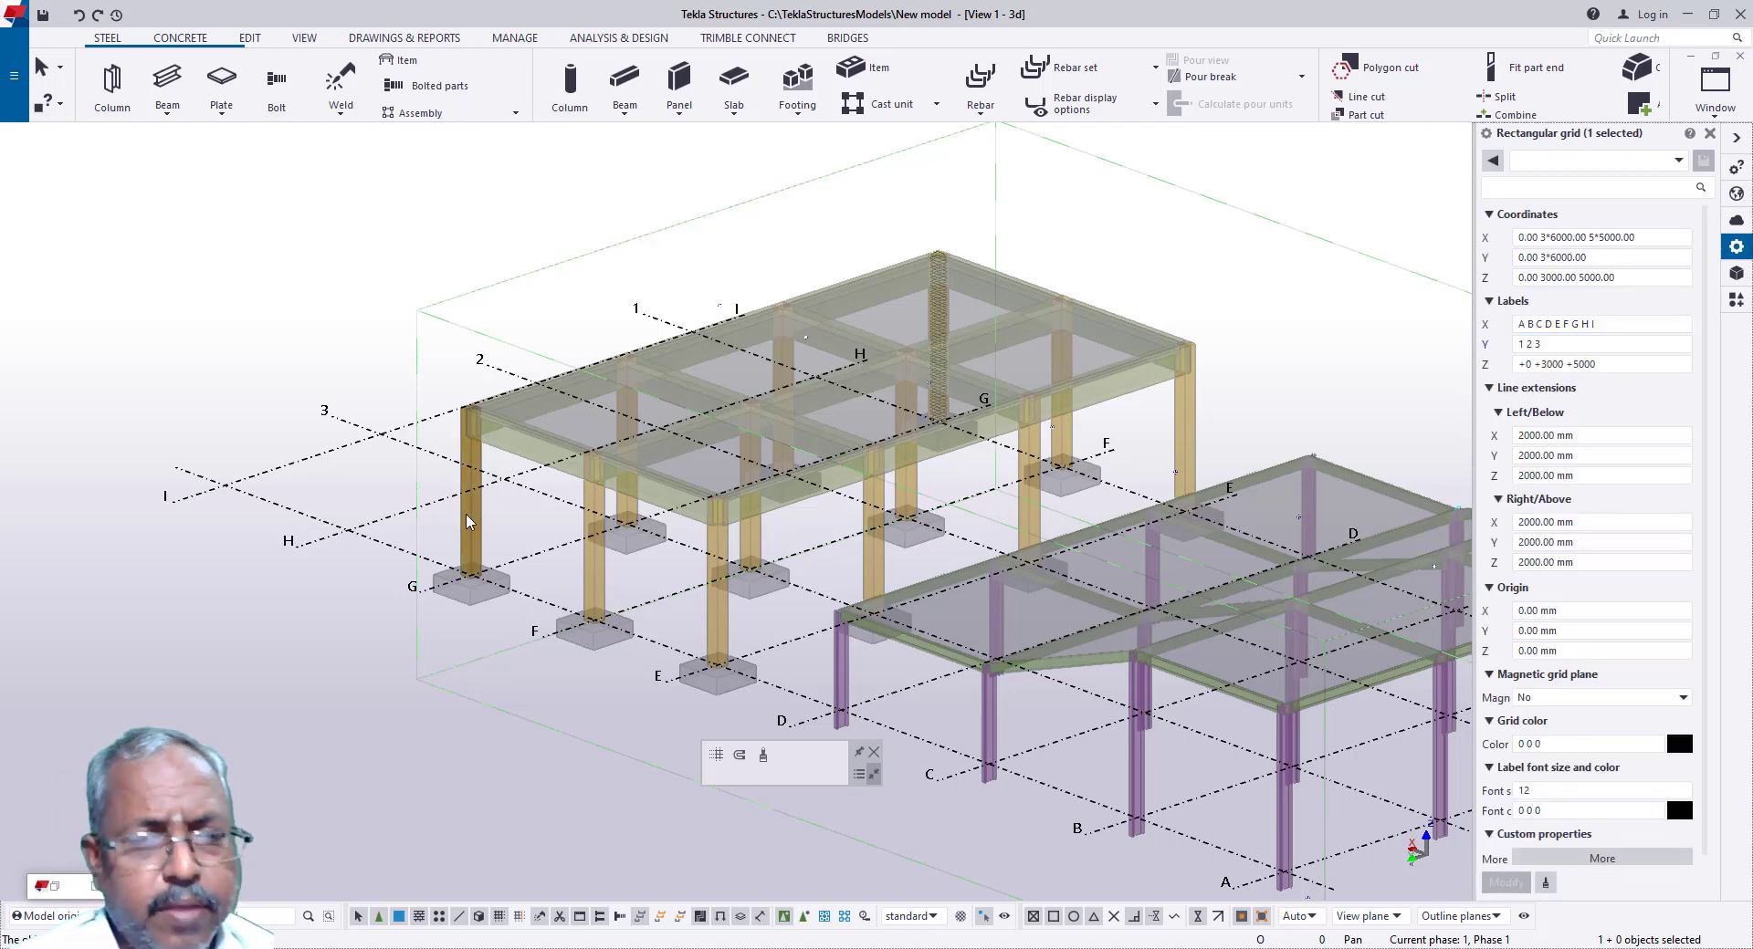
Step: Place steel columns where grids H and I meet the unlabelled line beyond grid 3, expanding the work area for each
{"action": "left_click", "coordinate": [114, 100]}
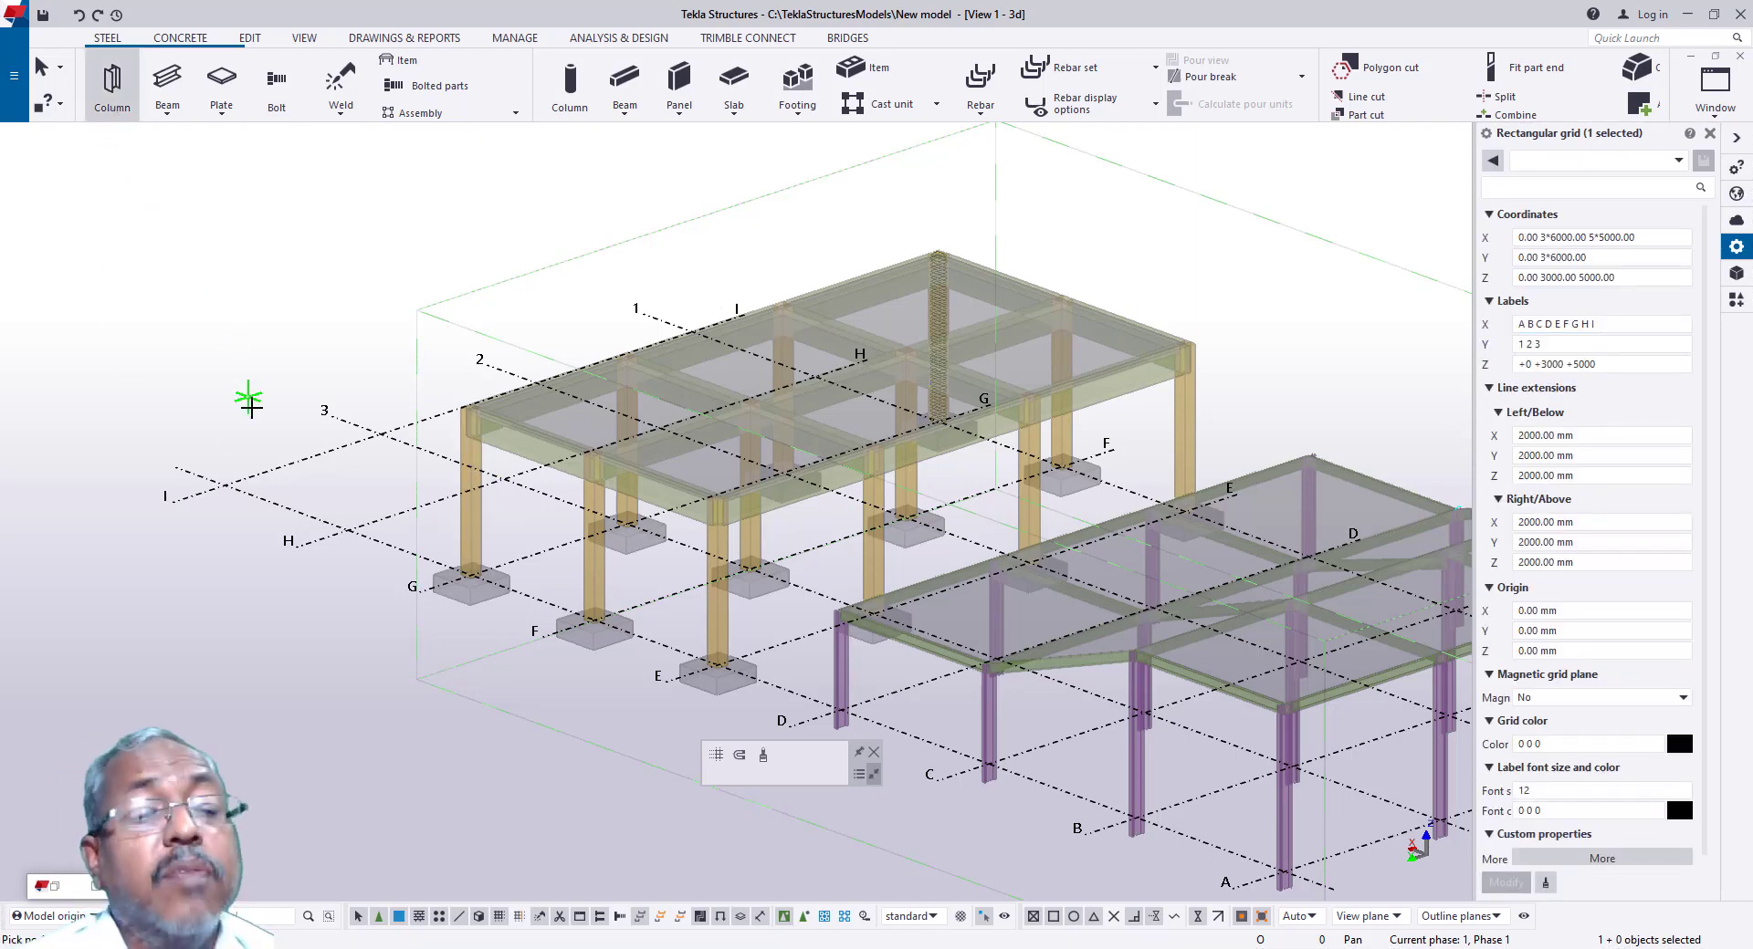
{"action": "left_click", "coordinate": [348, 531]}
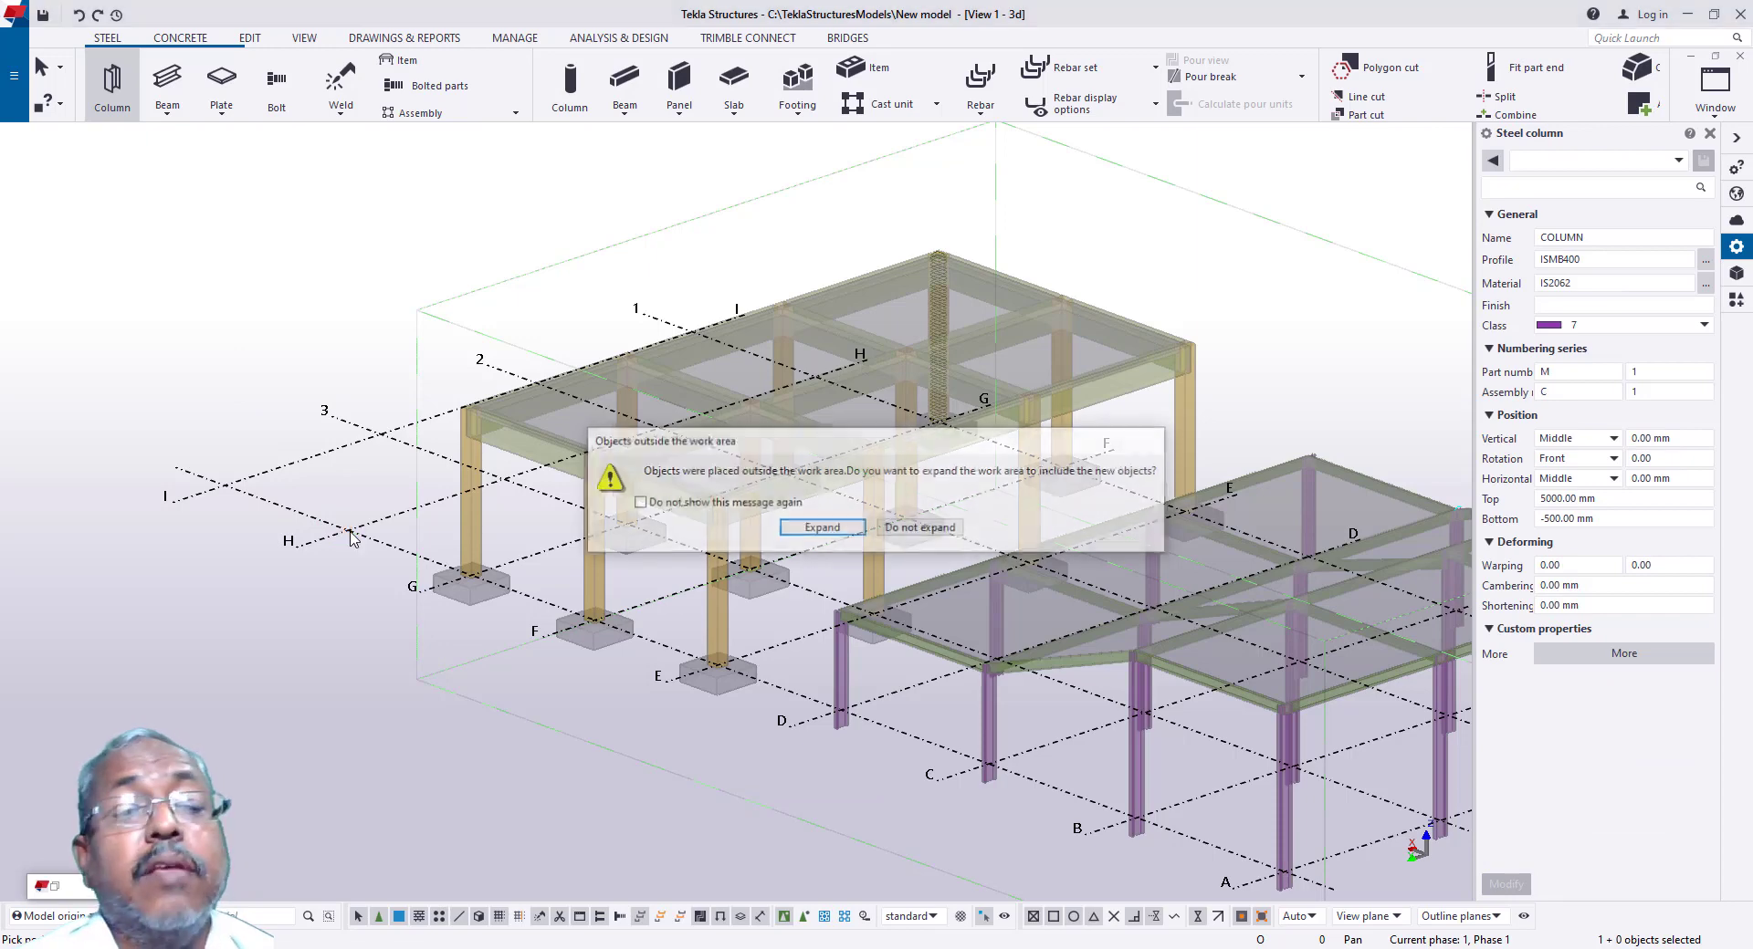
{"action": "left_click", "coordinate": [822, 537]}
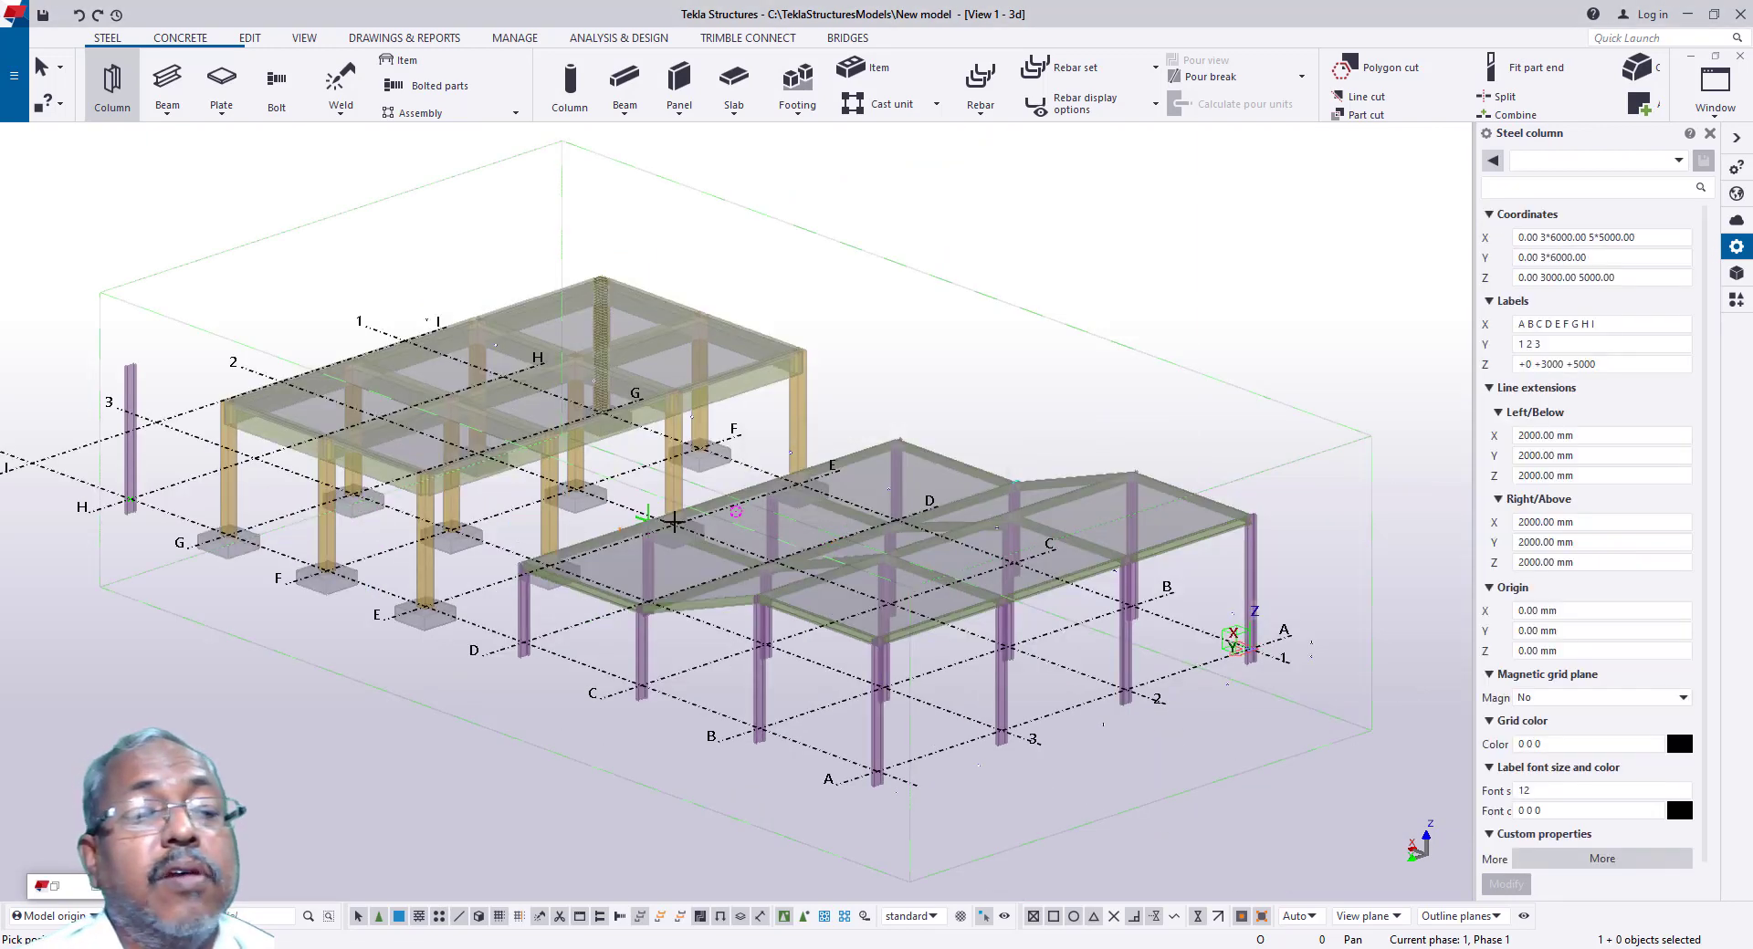
{"action": "scroll", "coordinate": [705, 538], "scroll_direction": "down", "scroll_amount": 3}
{"action": "scroll", "coordinate": [365, 500], "scroll_direction": "up", "scroll_amount": 3}
{"action": "scroll", "coordinate": [363, 500], "scroll_direction": "up", "scroll_amount": 1}
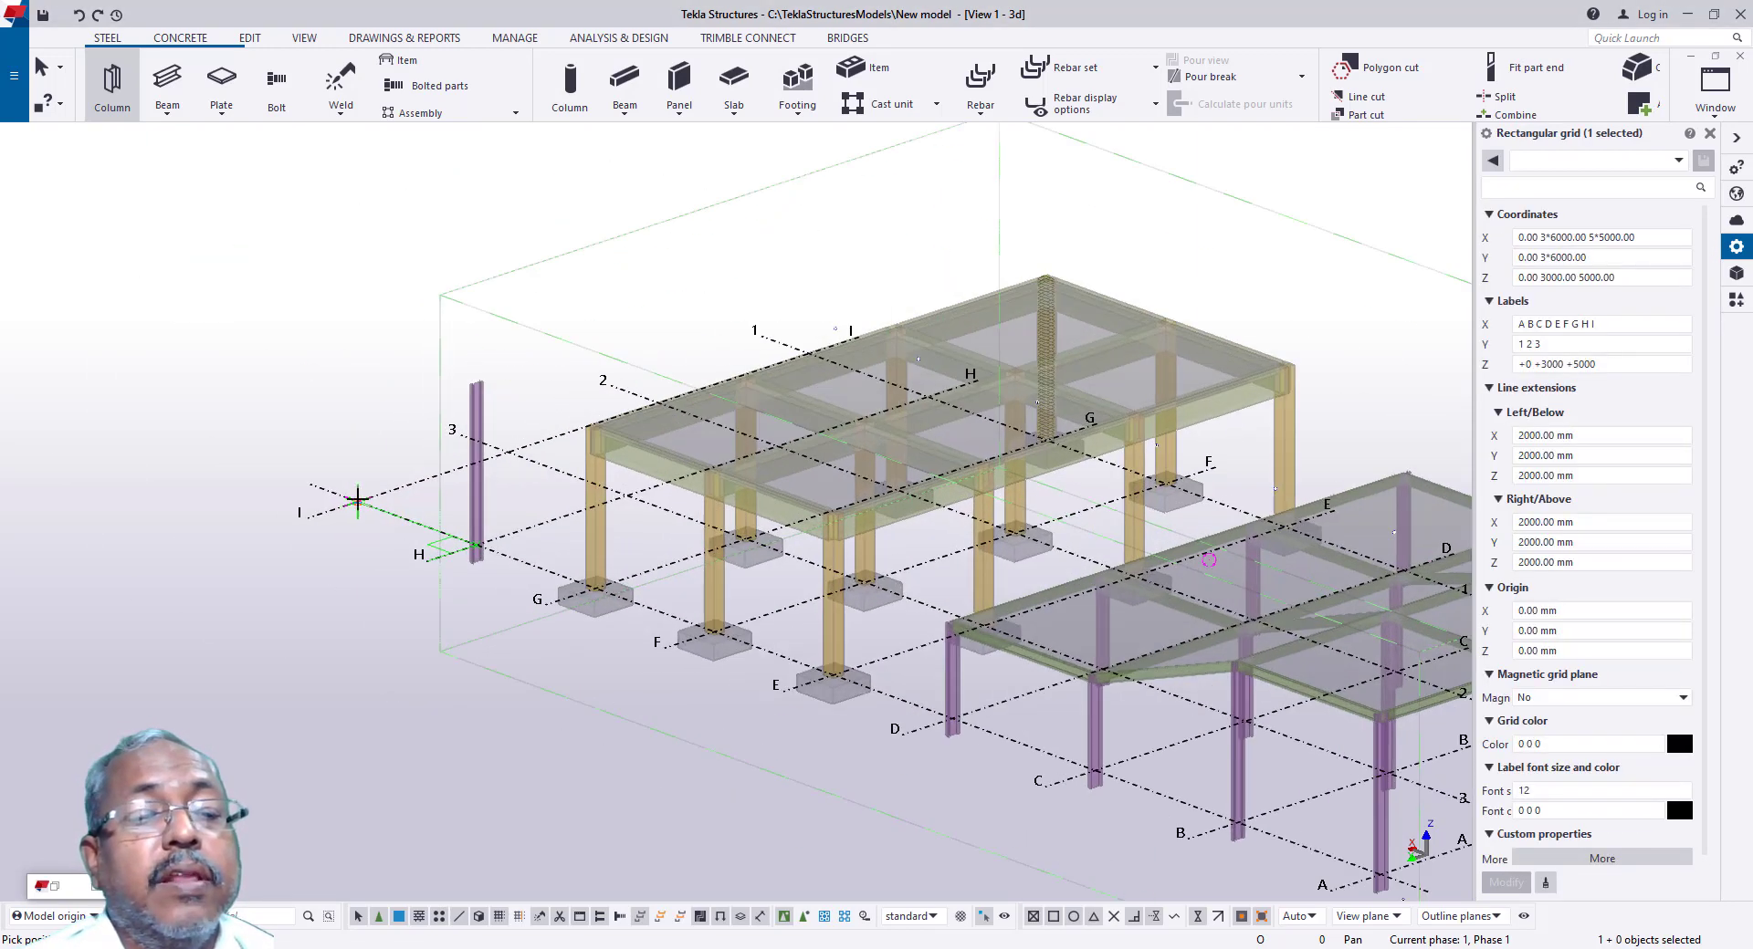
{"action": "left_click", "coordinate": [357, 503]}
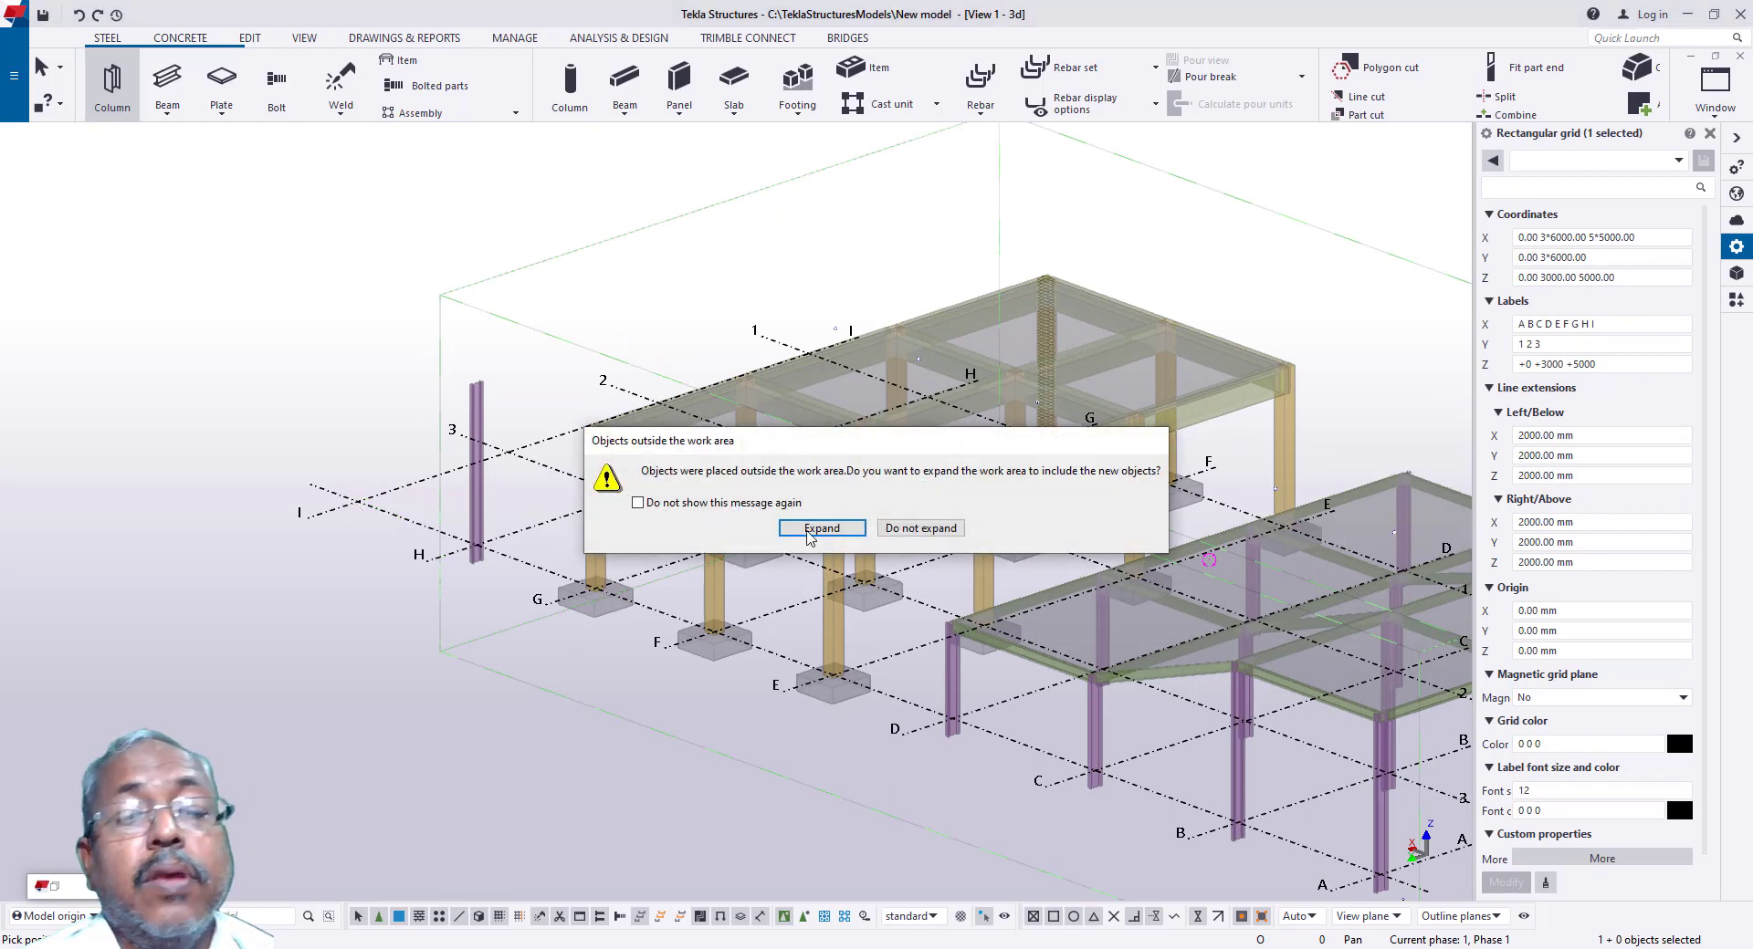
{"action": "left_click", "coordinate": [822, 537]}
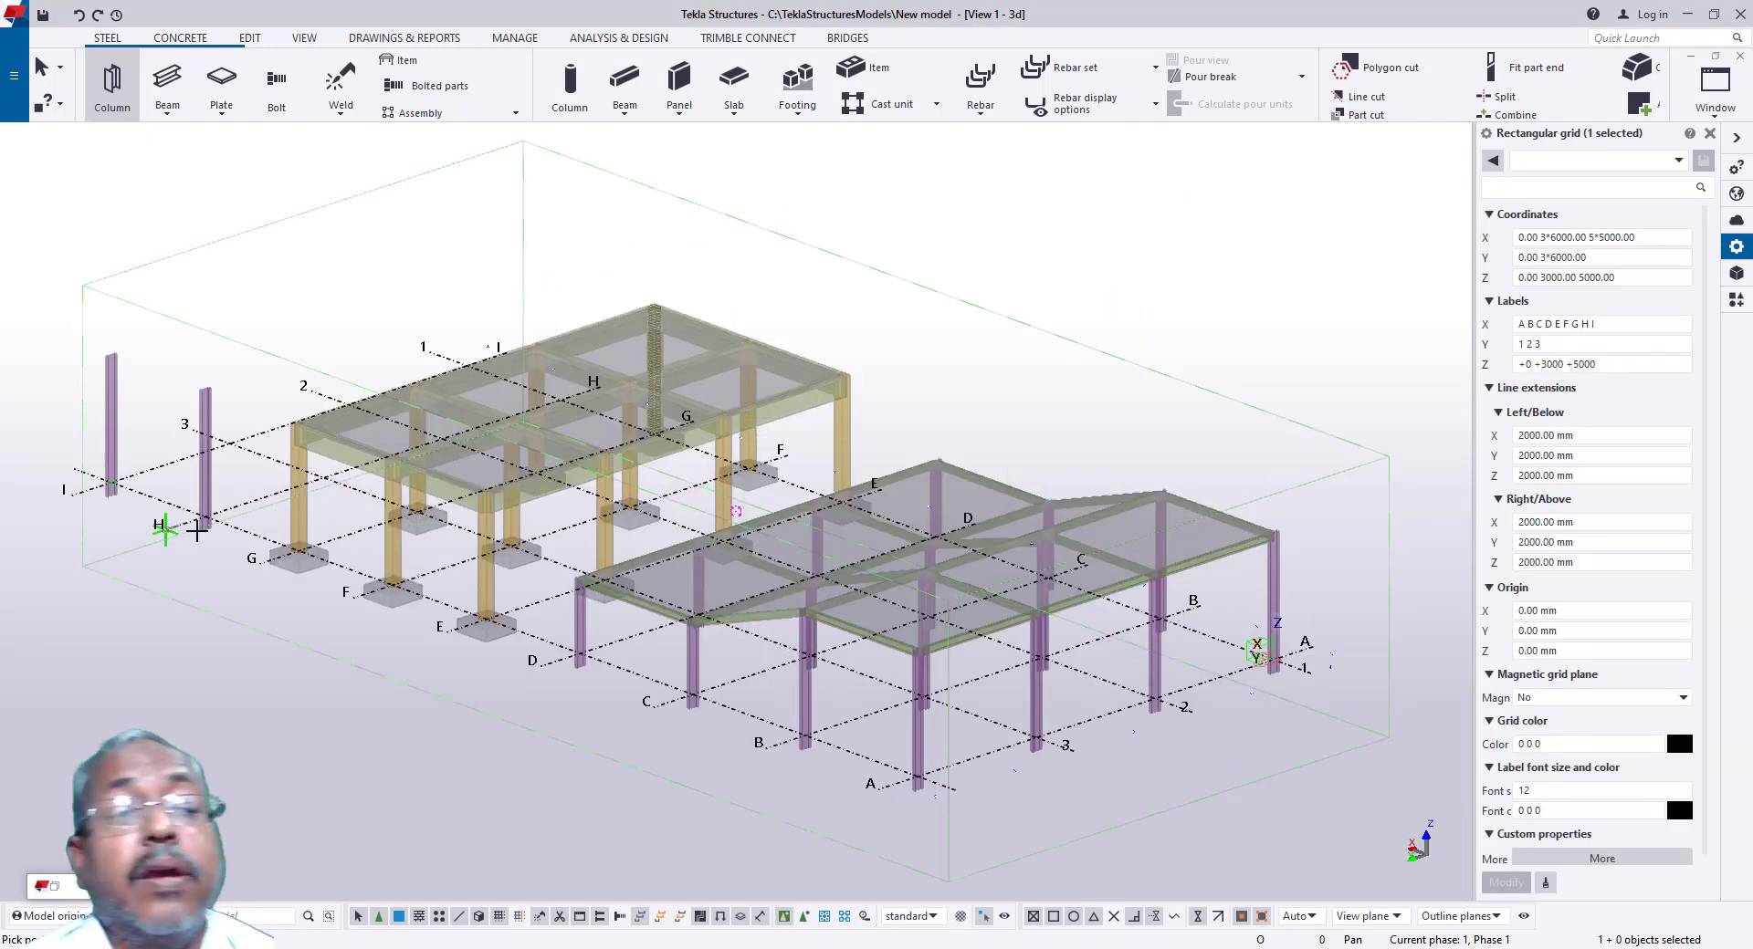
{"action": "scroll", "coordinate": [936, 618], "scroll_direction": "down", "scroll_amount": 2}
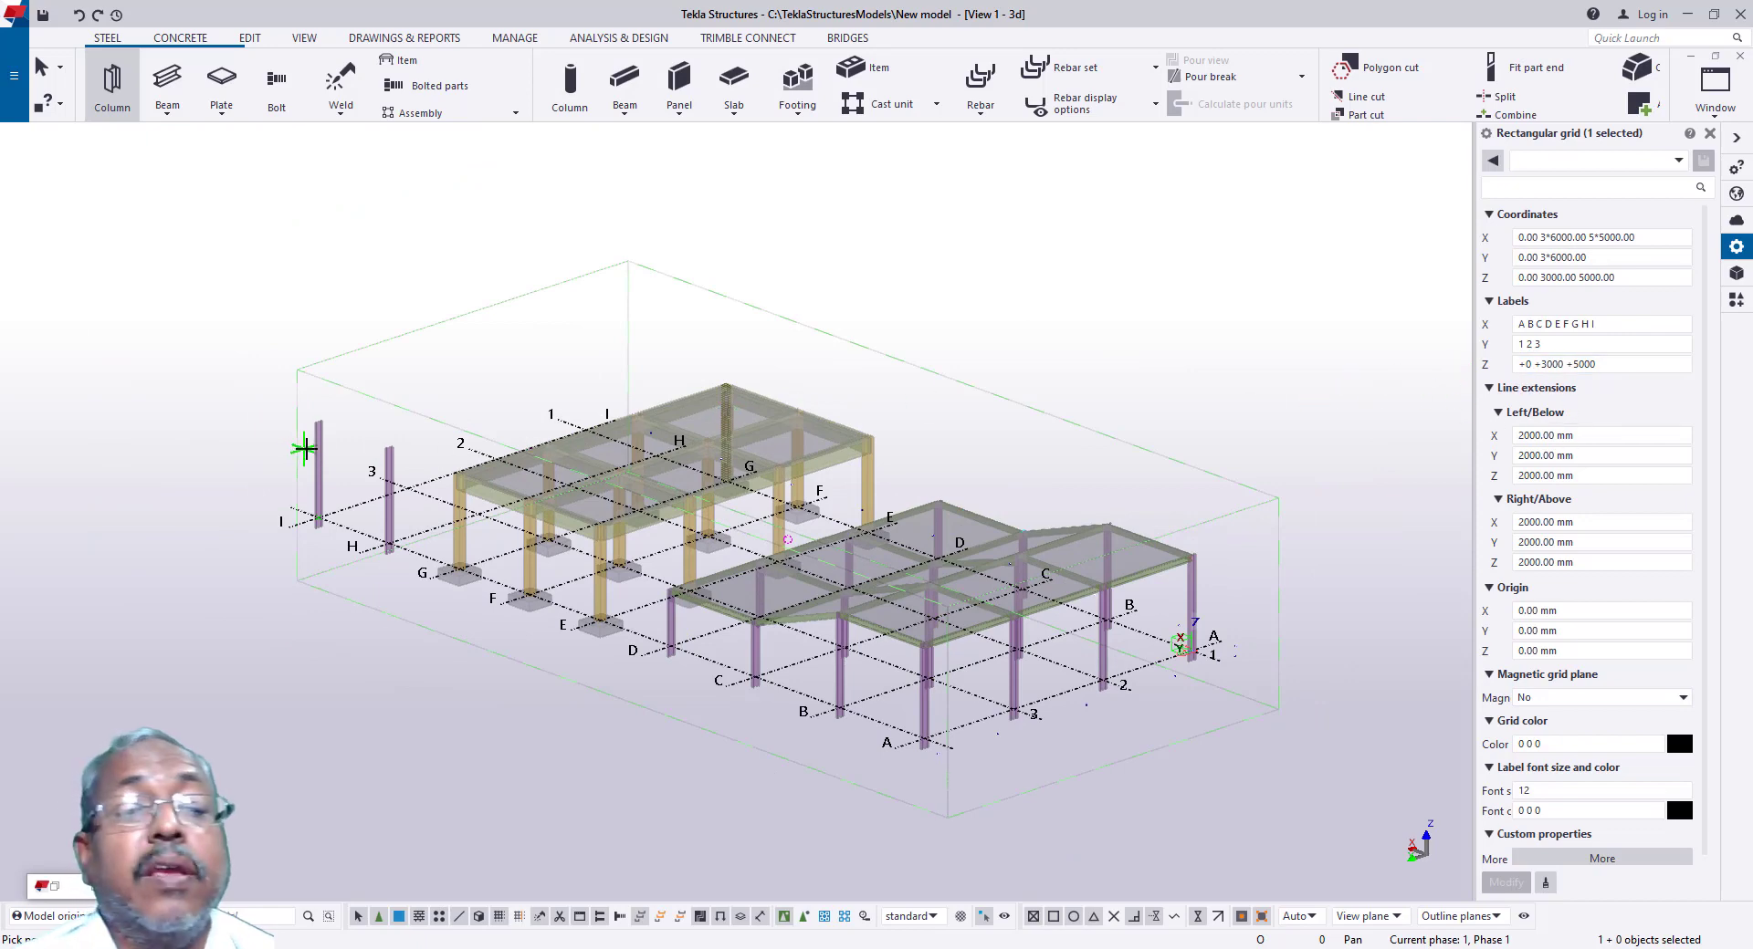
{"action": "key", "text": "Escape"}
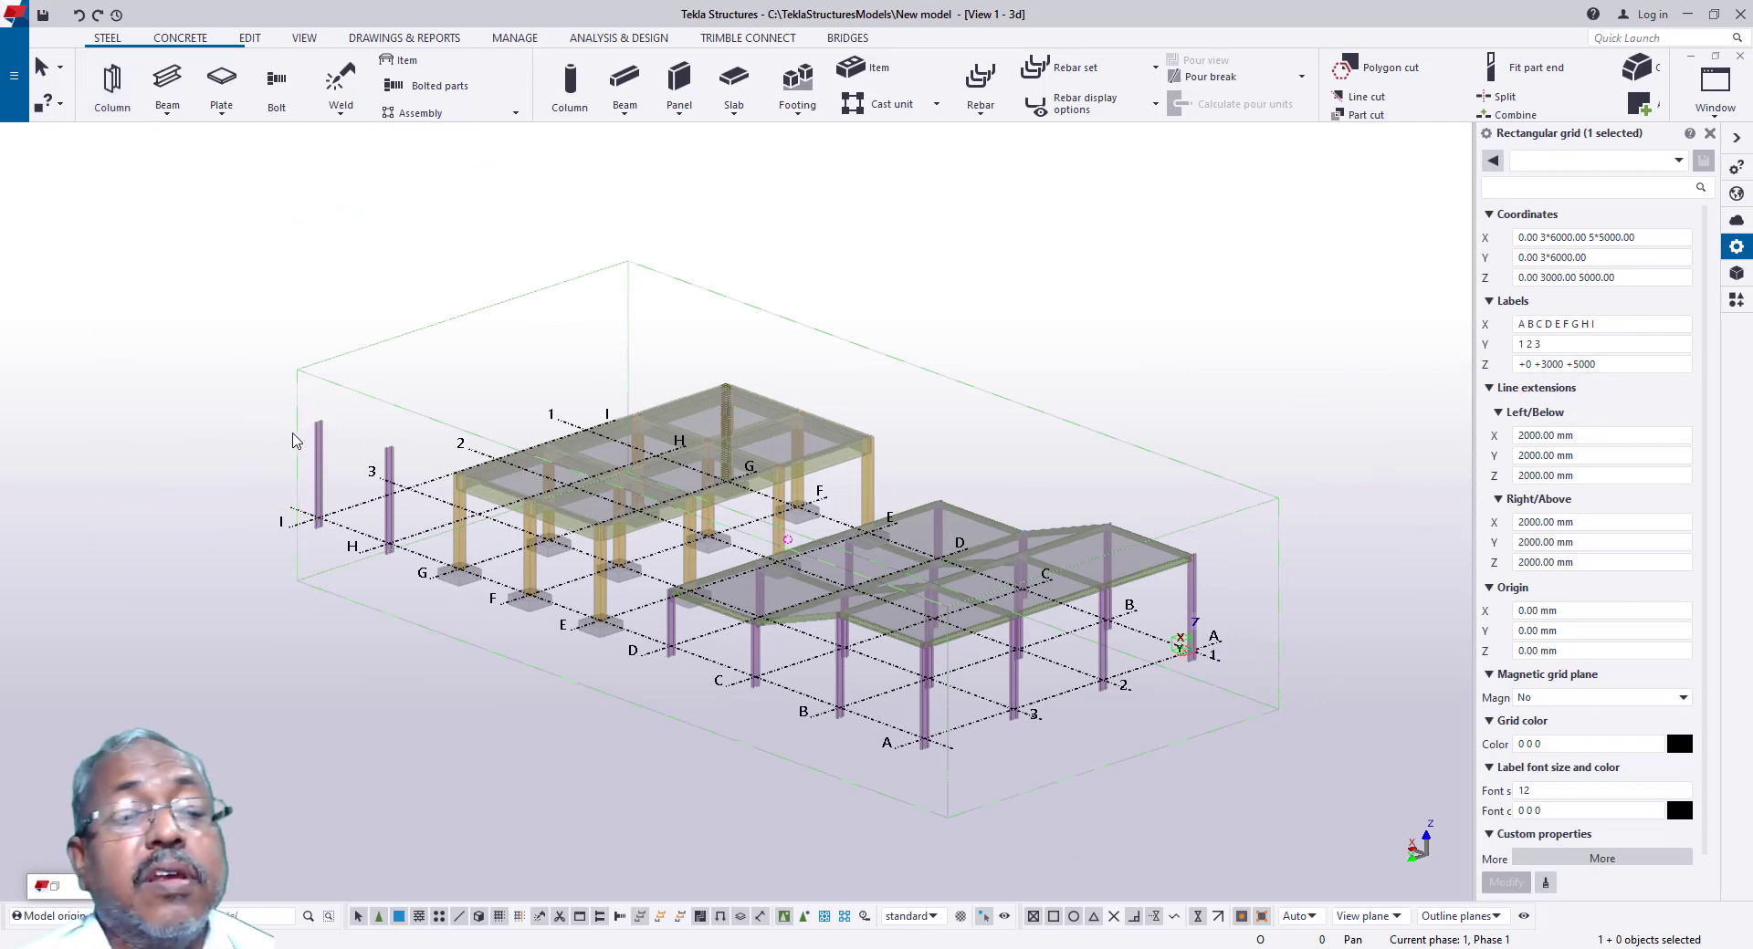
Step: Set the bottom level of the outer steel column on grid I to 0 mm
{"action": "left_click", "coordinate": [314, 446]}
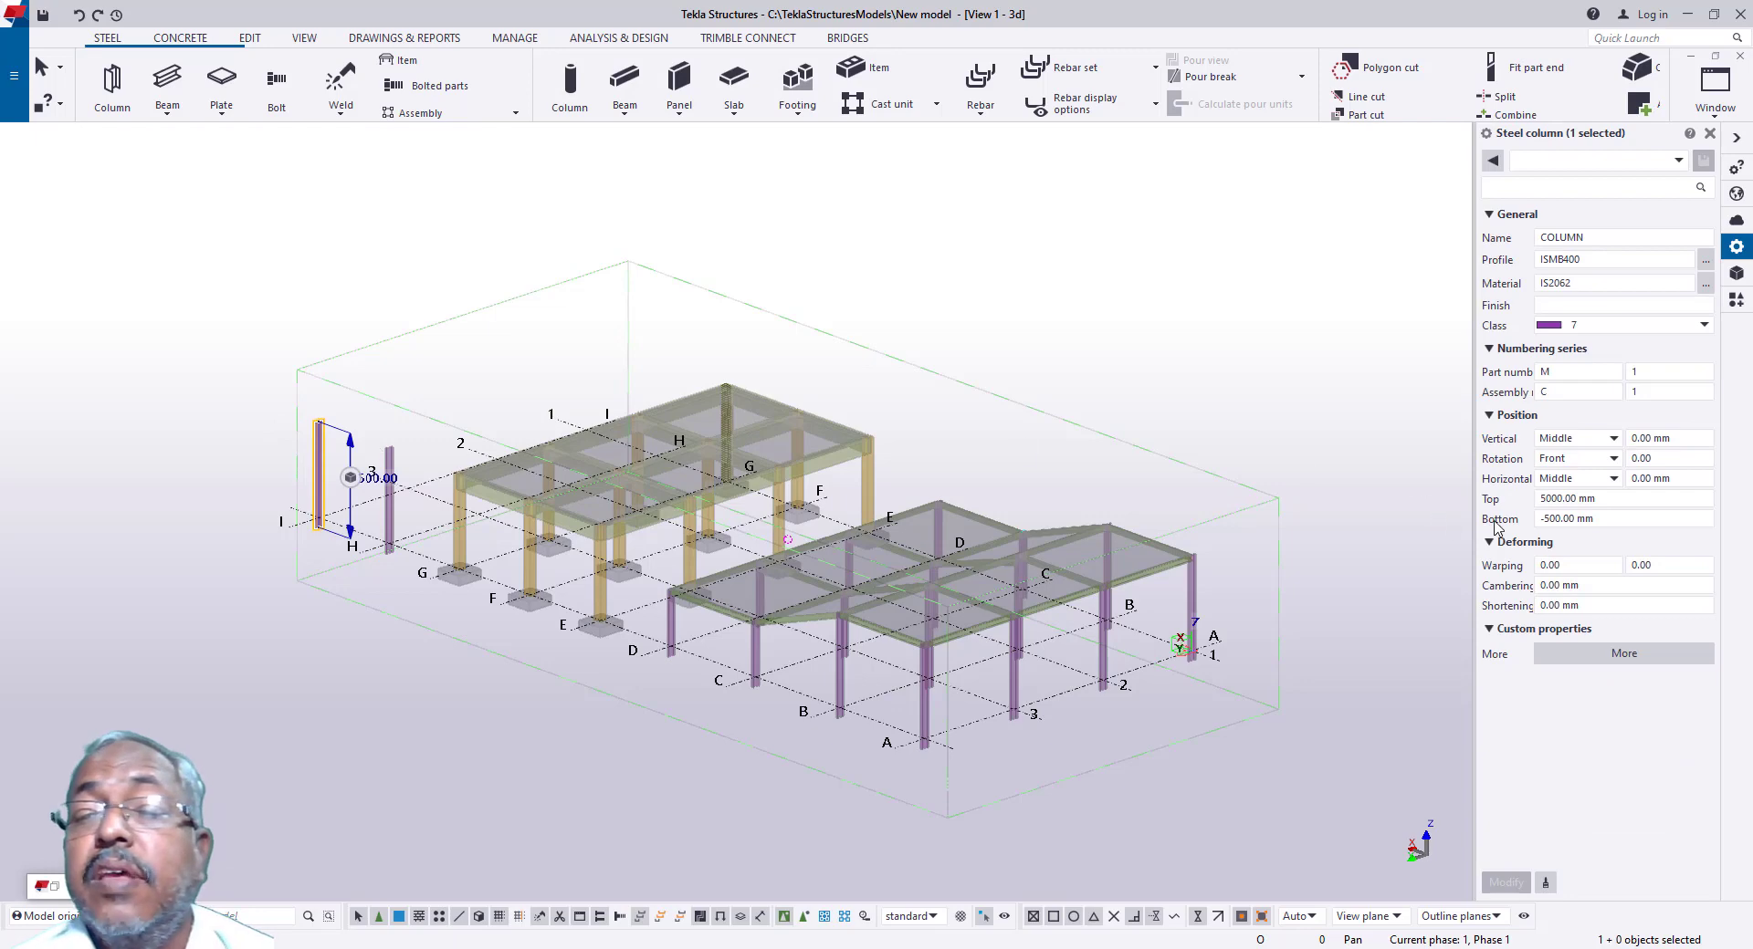
{"action": "left_click", "coordinate": [1565, 519]}
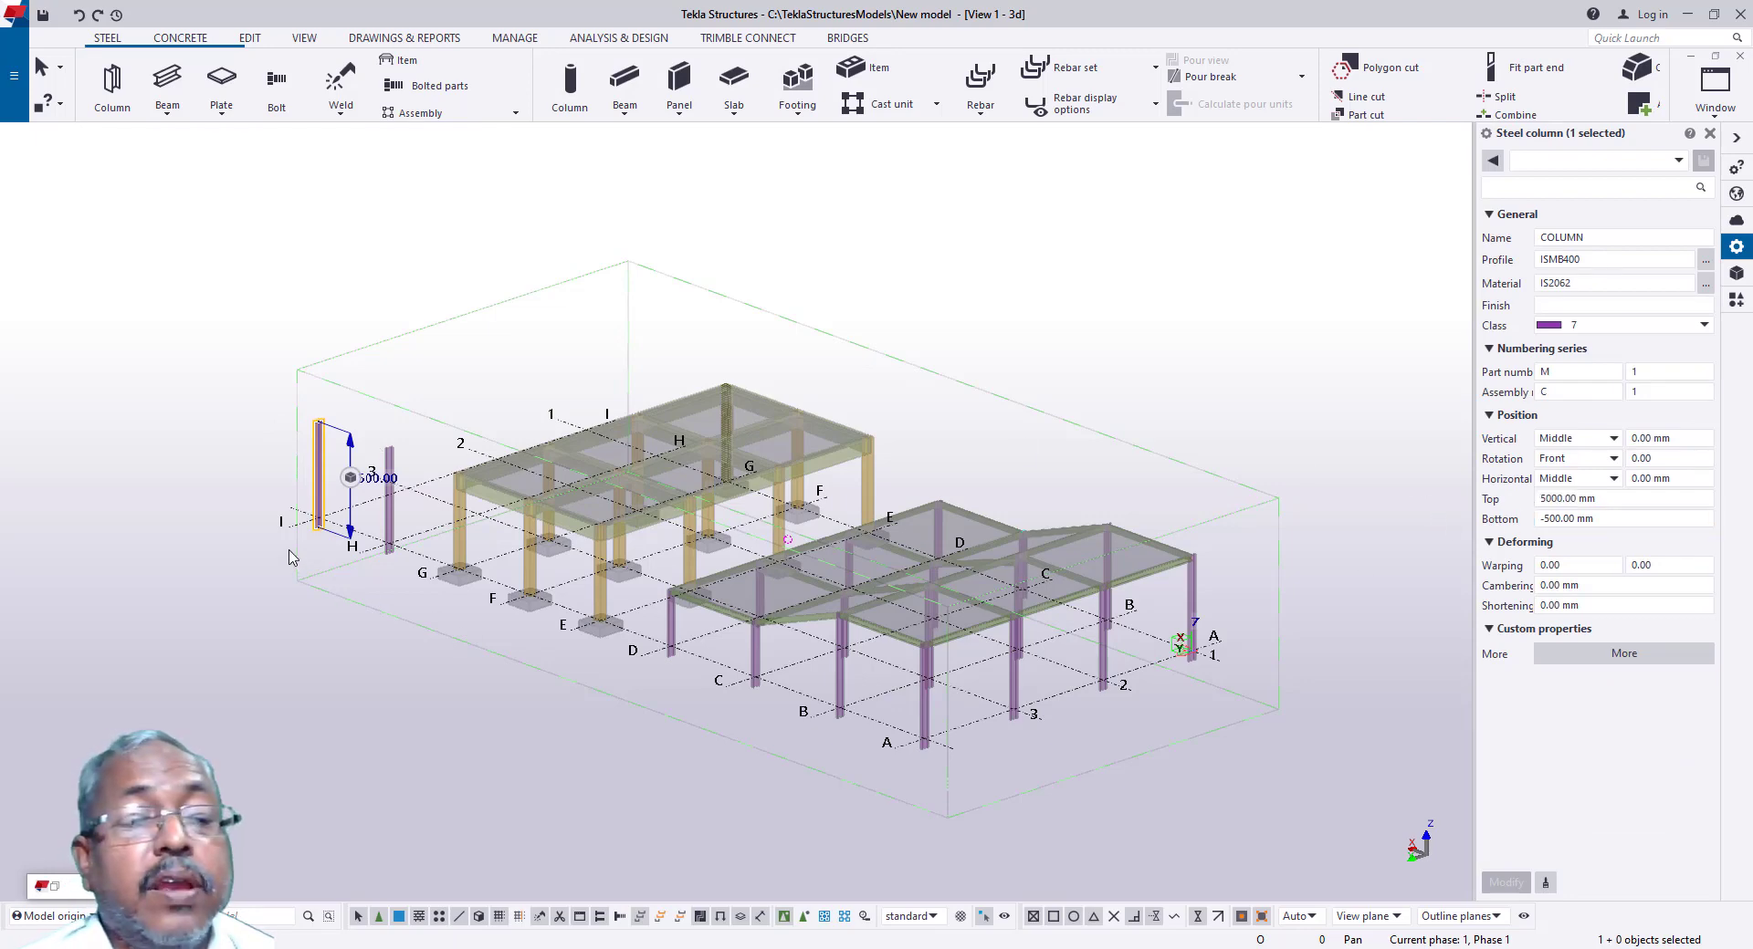
{"action": "scroll", "coordinate": [289, 557], "scroll_direction": "up", "scroll_amount": 8}
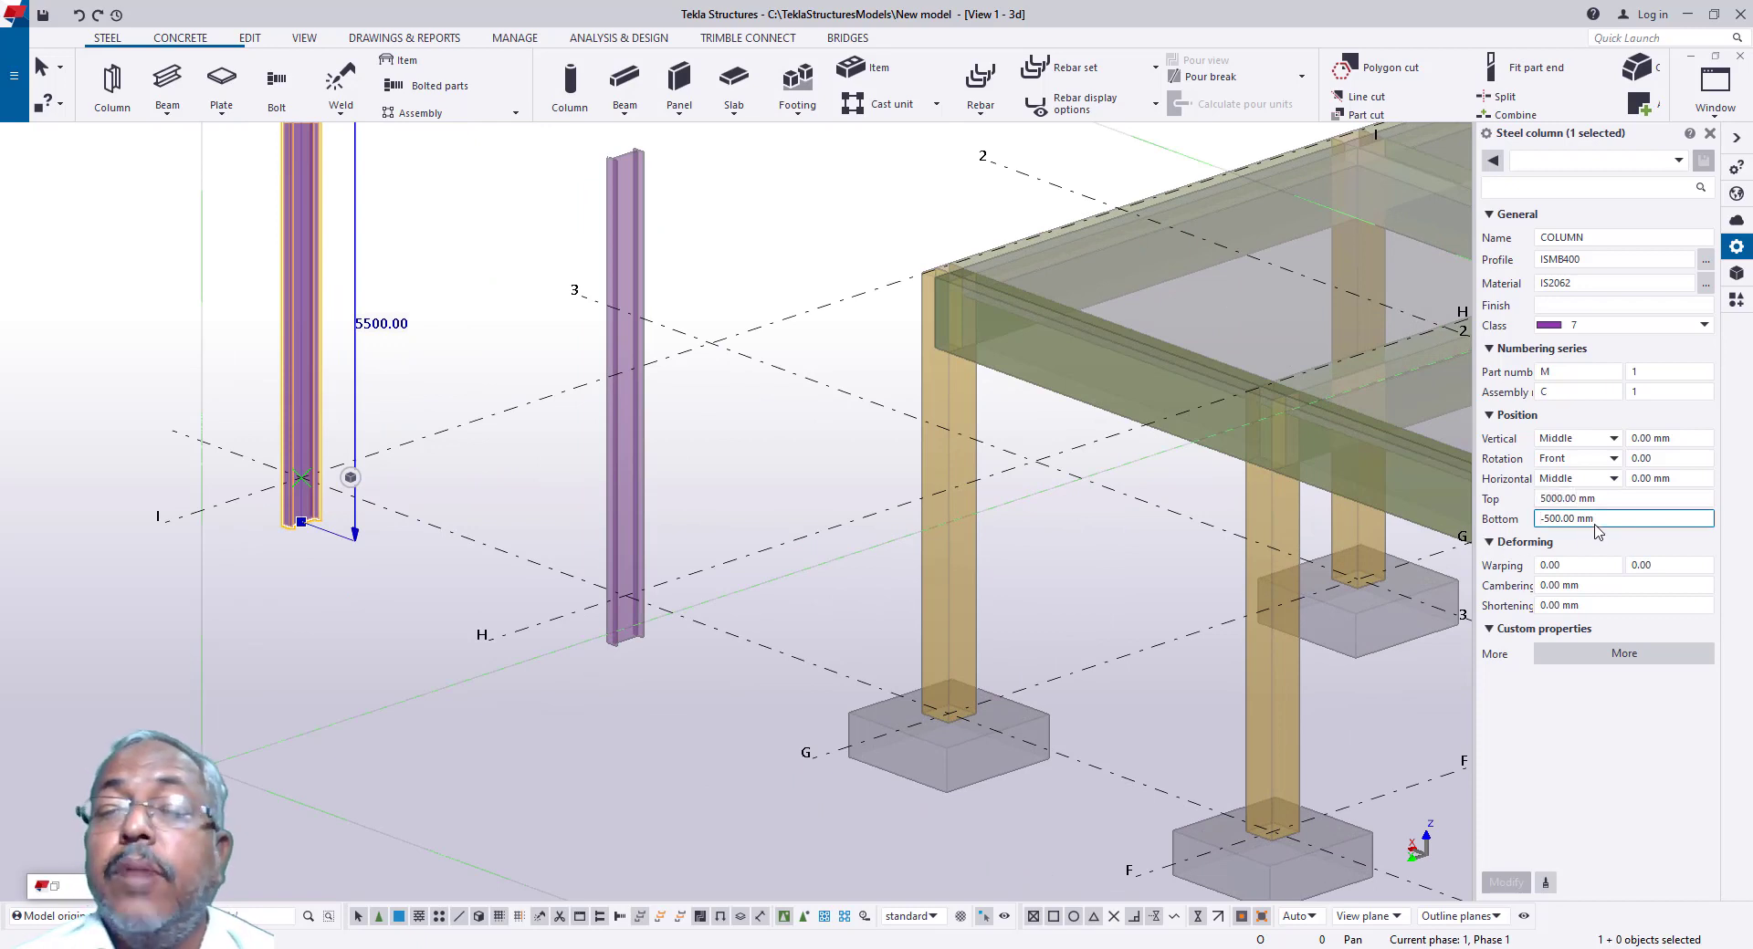
{"action": "left_click_drag", "start_coordinate": [1596, 530], "coordinate": [1513, 516]}
{"action": "type", "text": "0"}
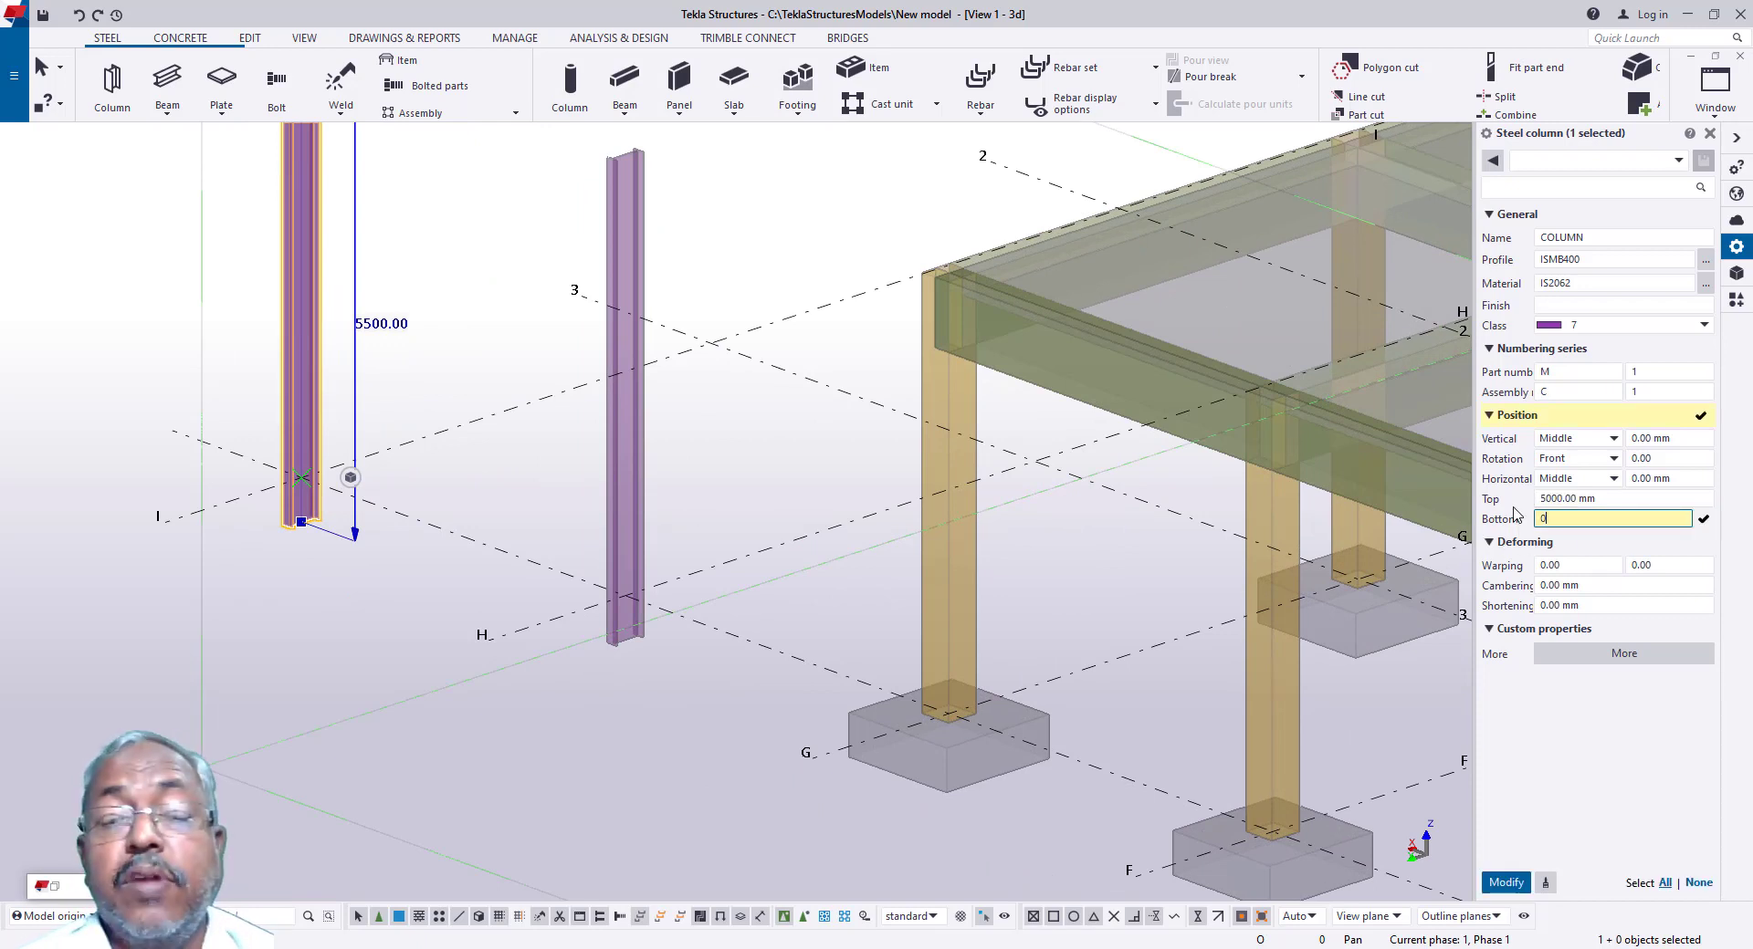
{"action": "key", "text": "Return"}
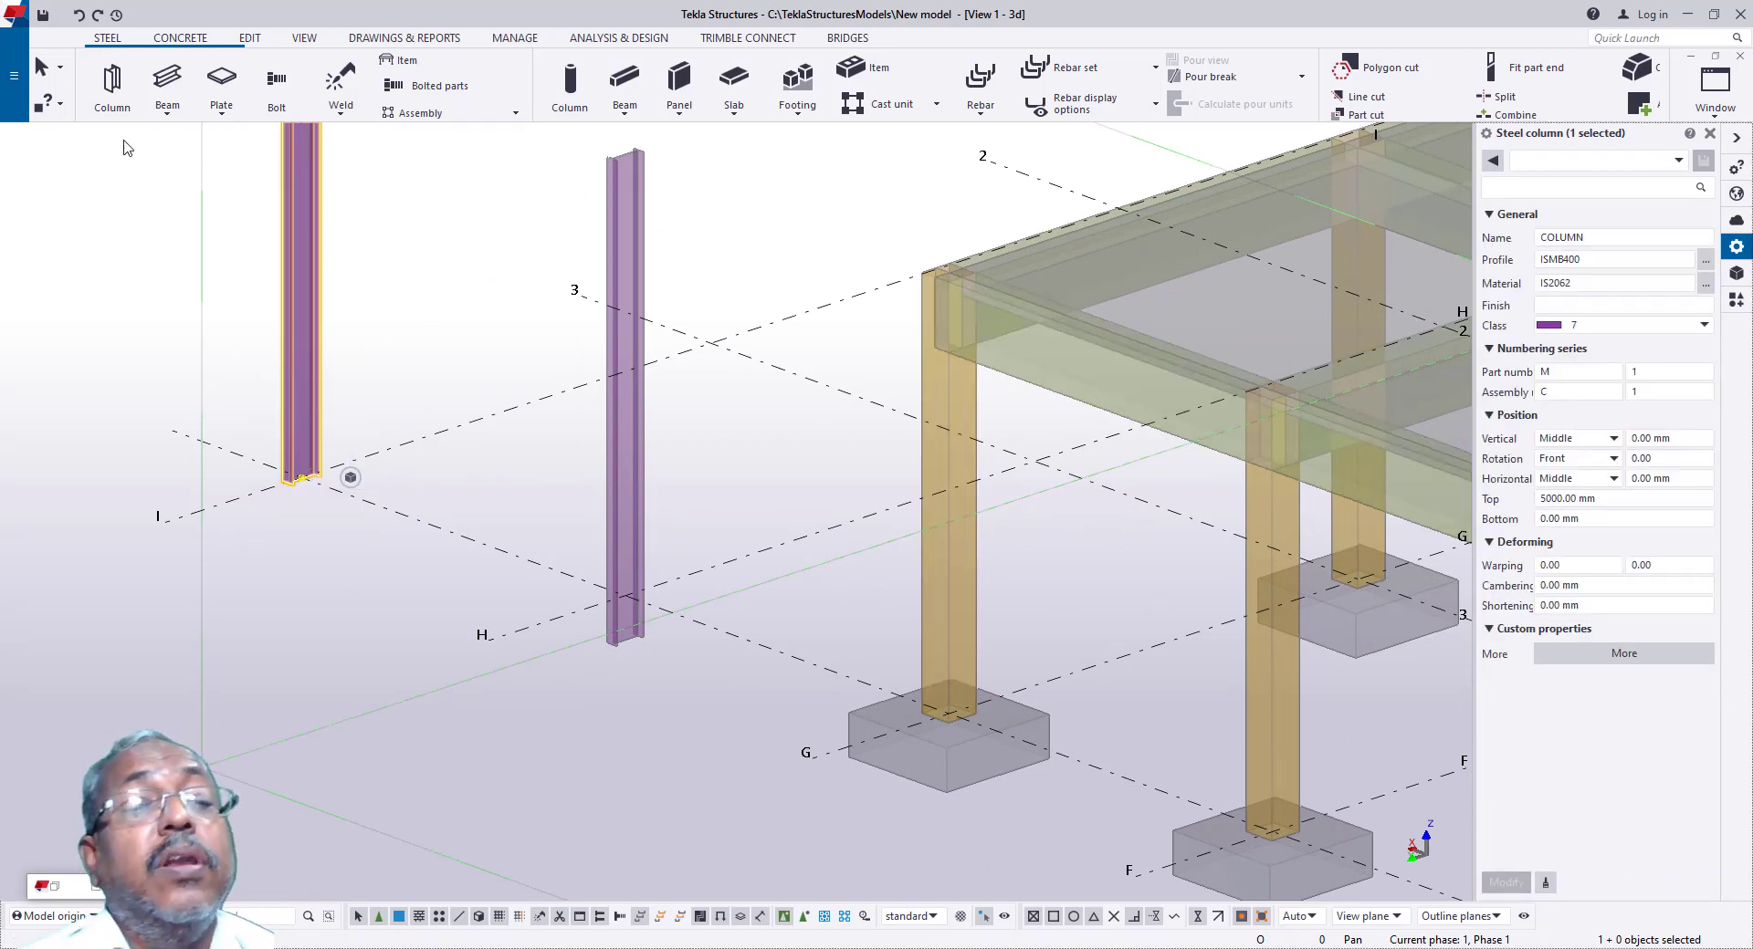
Step: Place another steel column at the intersection of grids I and 3
{"action": "left_click", "coordinate": [111, 87]}
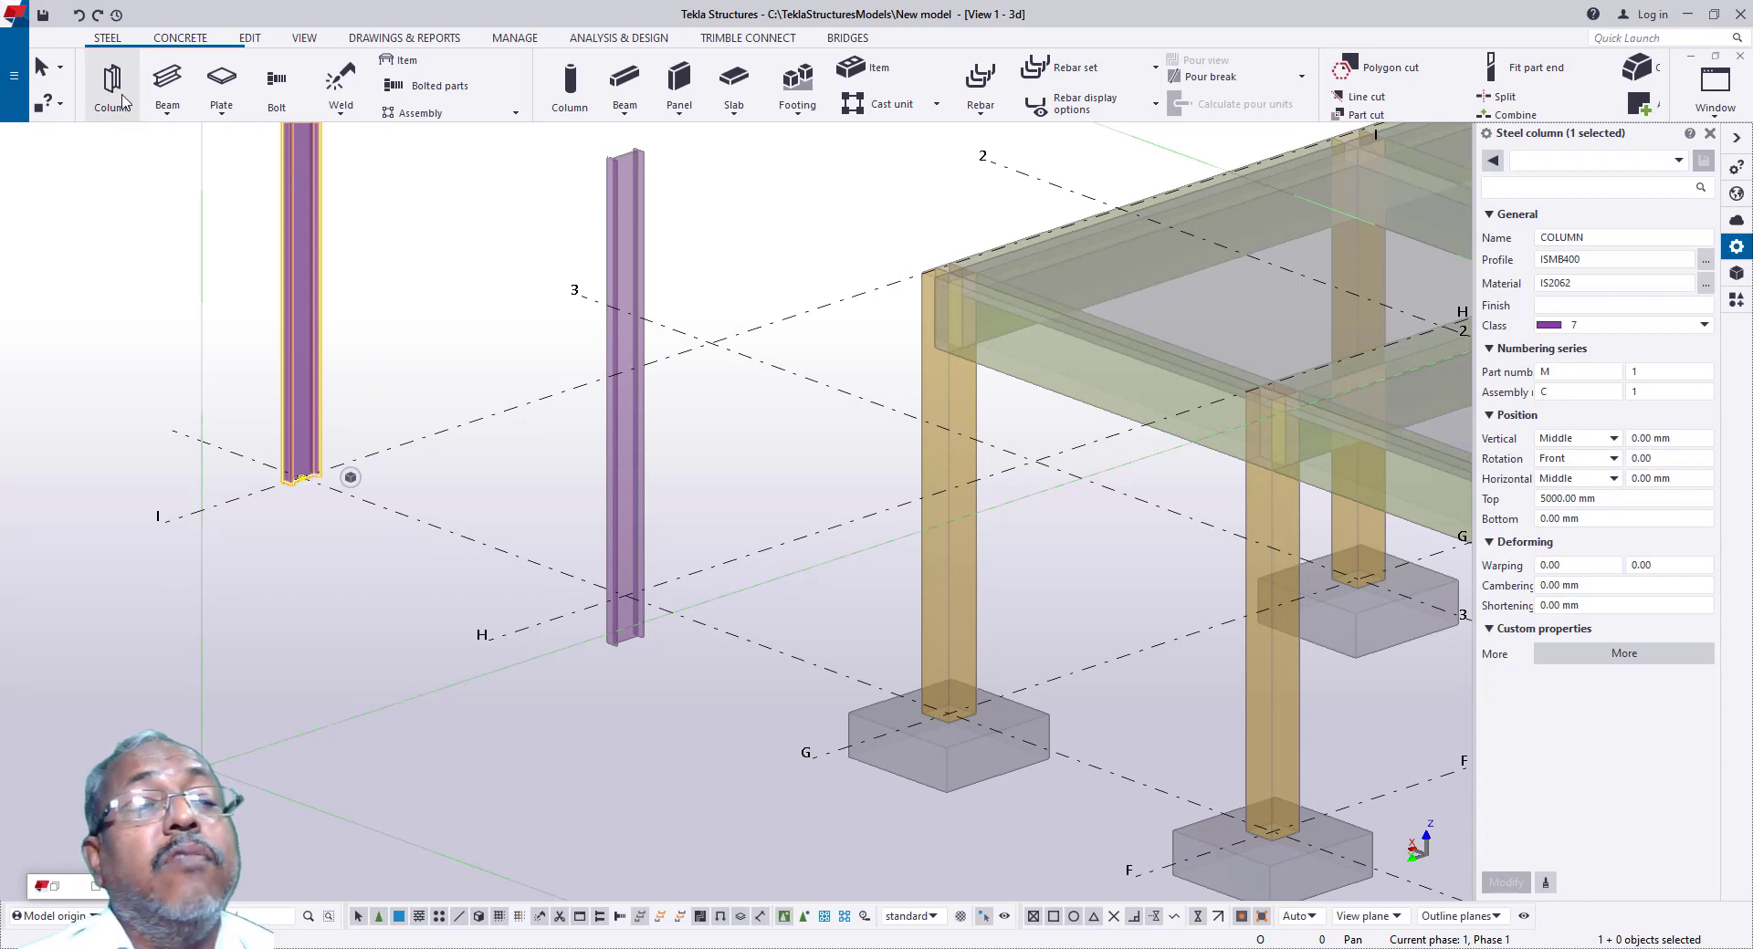
{"action": "left_click", "coordinate": [710, 345]}
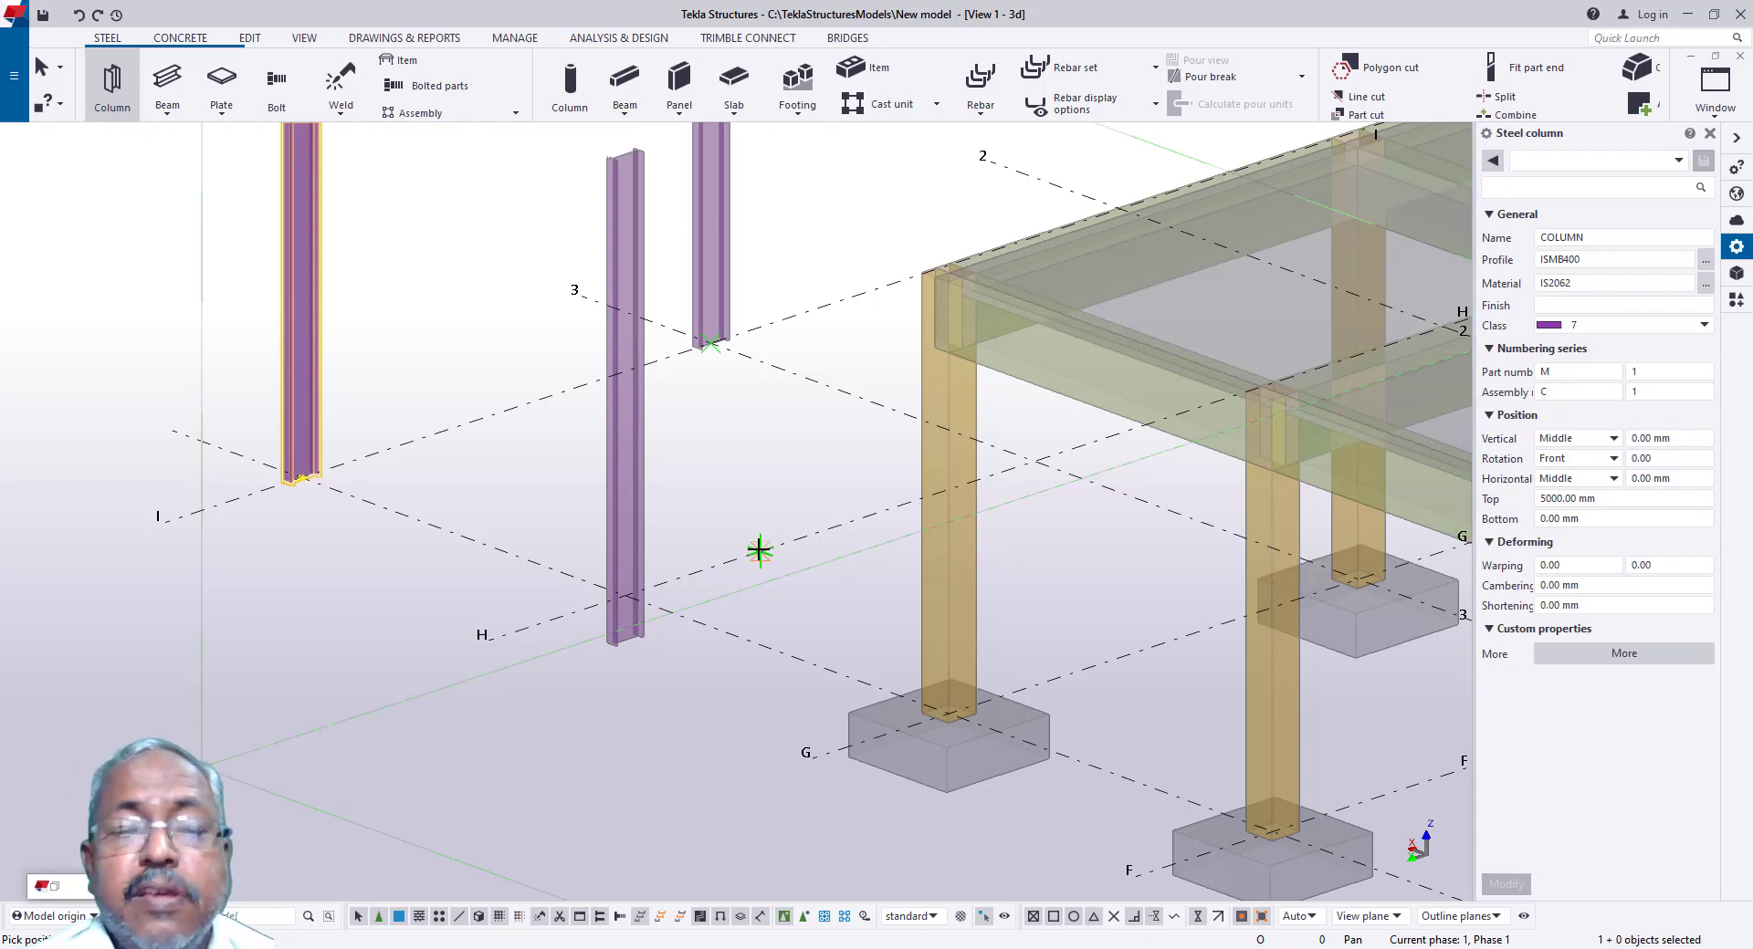
{"action": "key", "text": "Escape"}
{"action": "scroll", "coordinate": [741, 559], "scroll_direction": "down", "scroll_amount": 2}
{"action": "scroll", "coordinate": [741, 559], "scroll_direction": "down", "scroll_amount": 2}
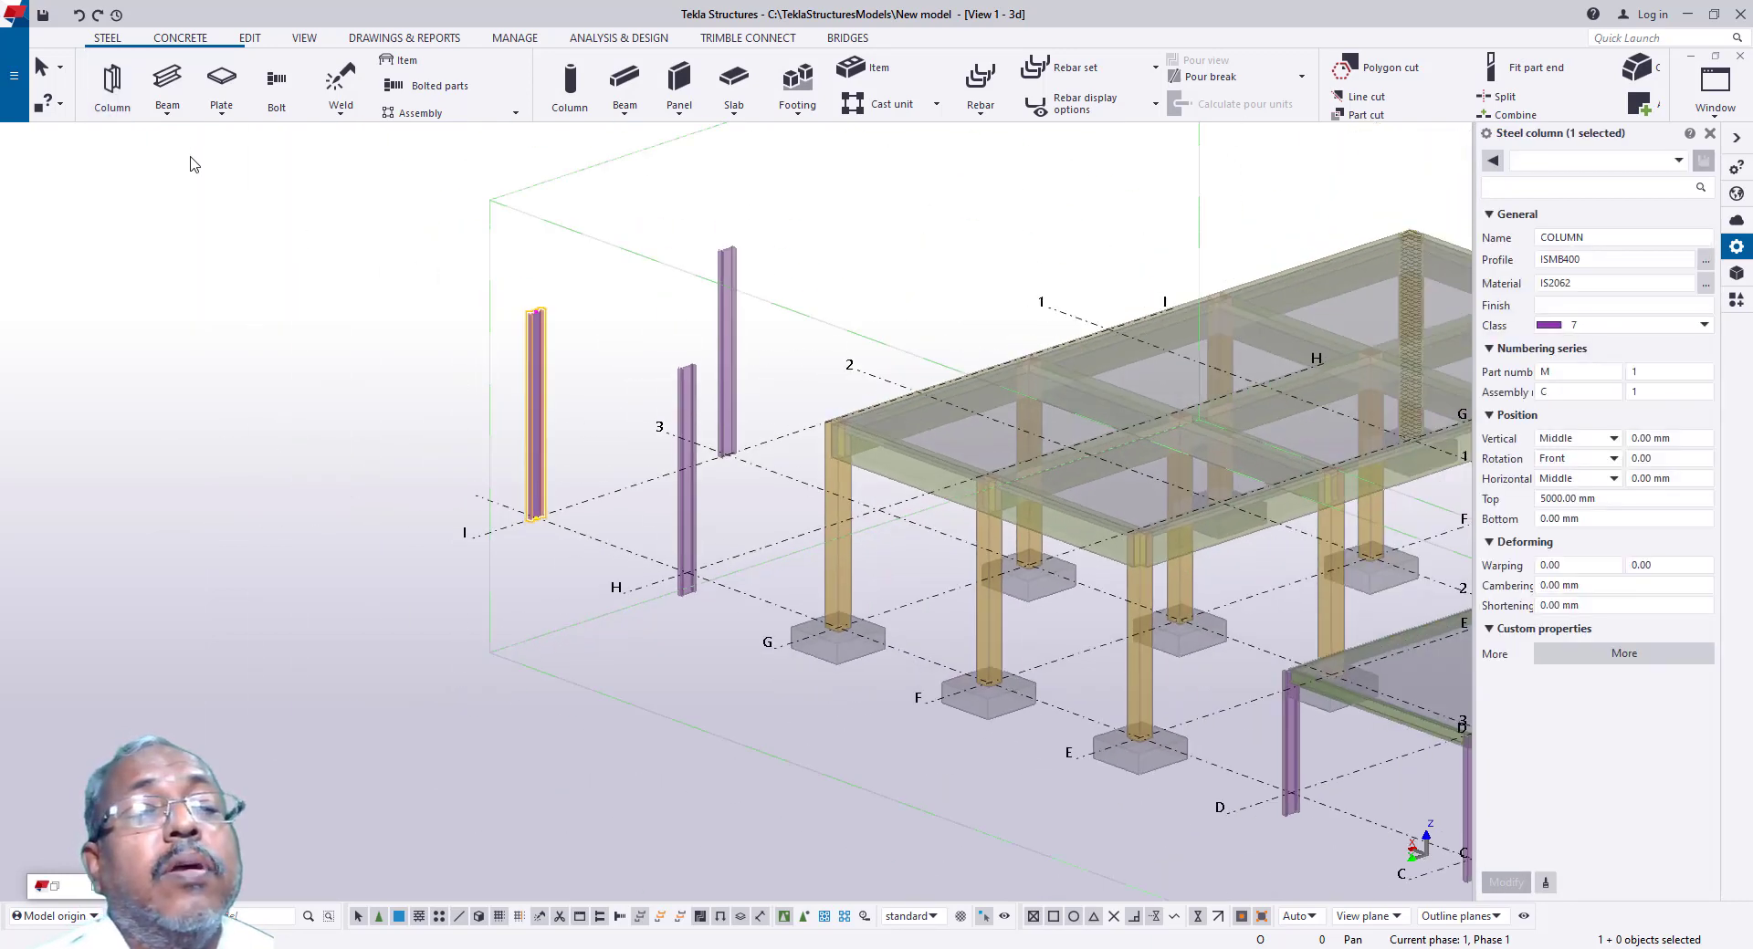
Step: Create three steel beams connecting the tops of the three new columns to form a triangle
{"action": "left_click", "coordinate": [167, 107]}
{"action": "left_click", "coordinate": [174, 141]}
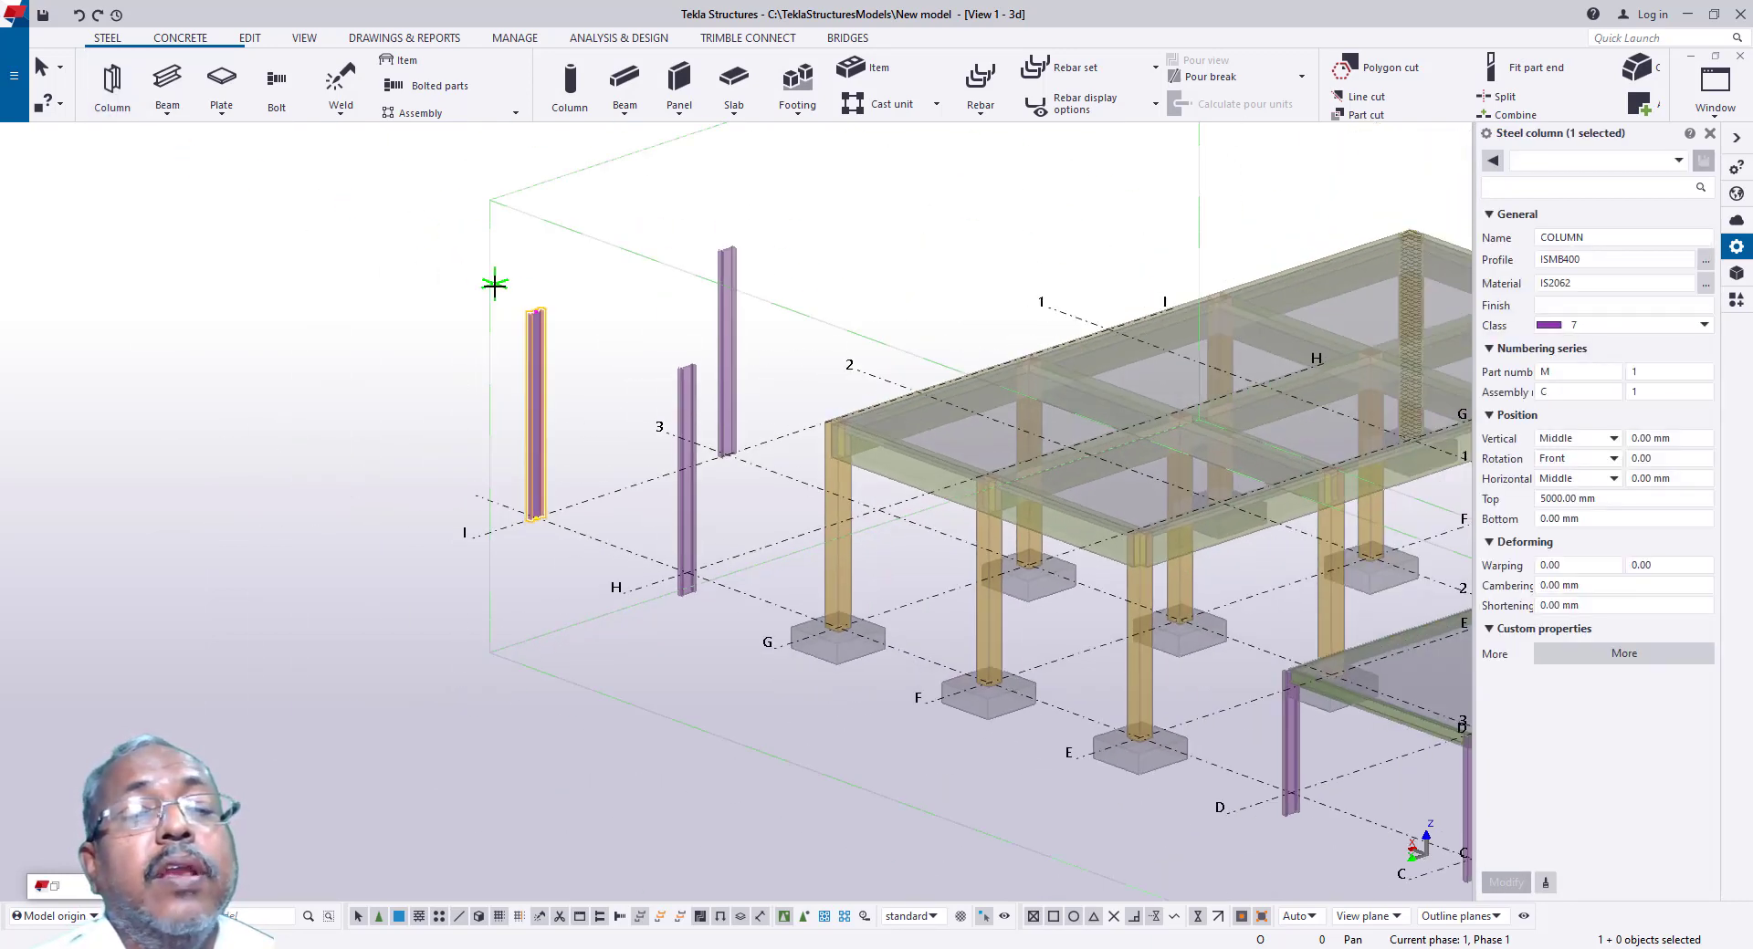
{"action": "left_click", "coordinate": [536, 310]}
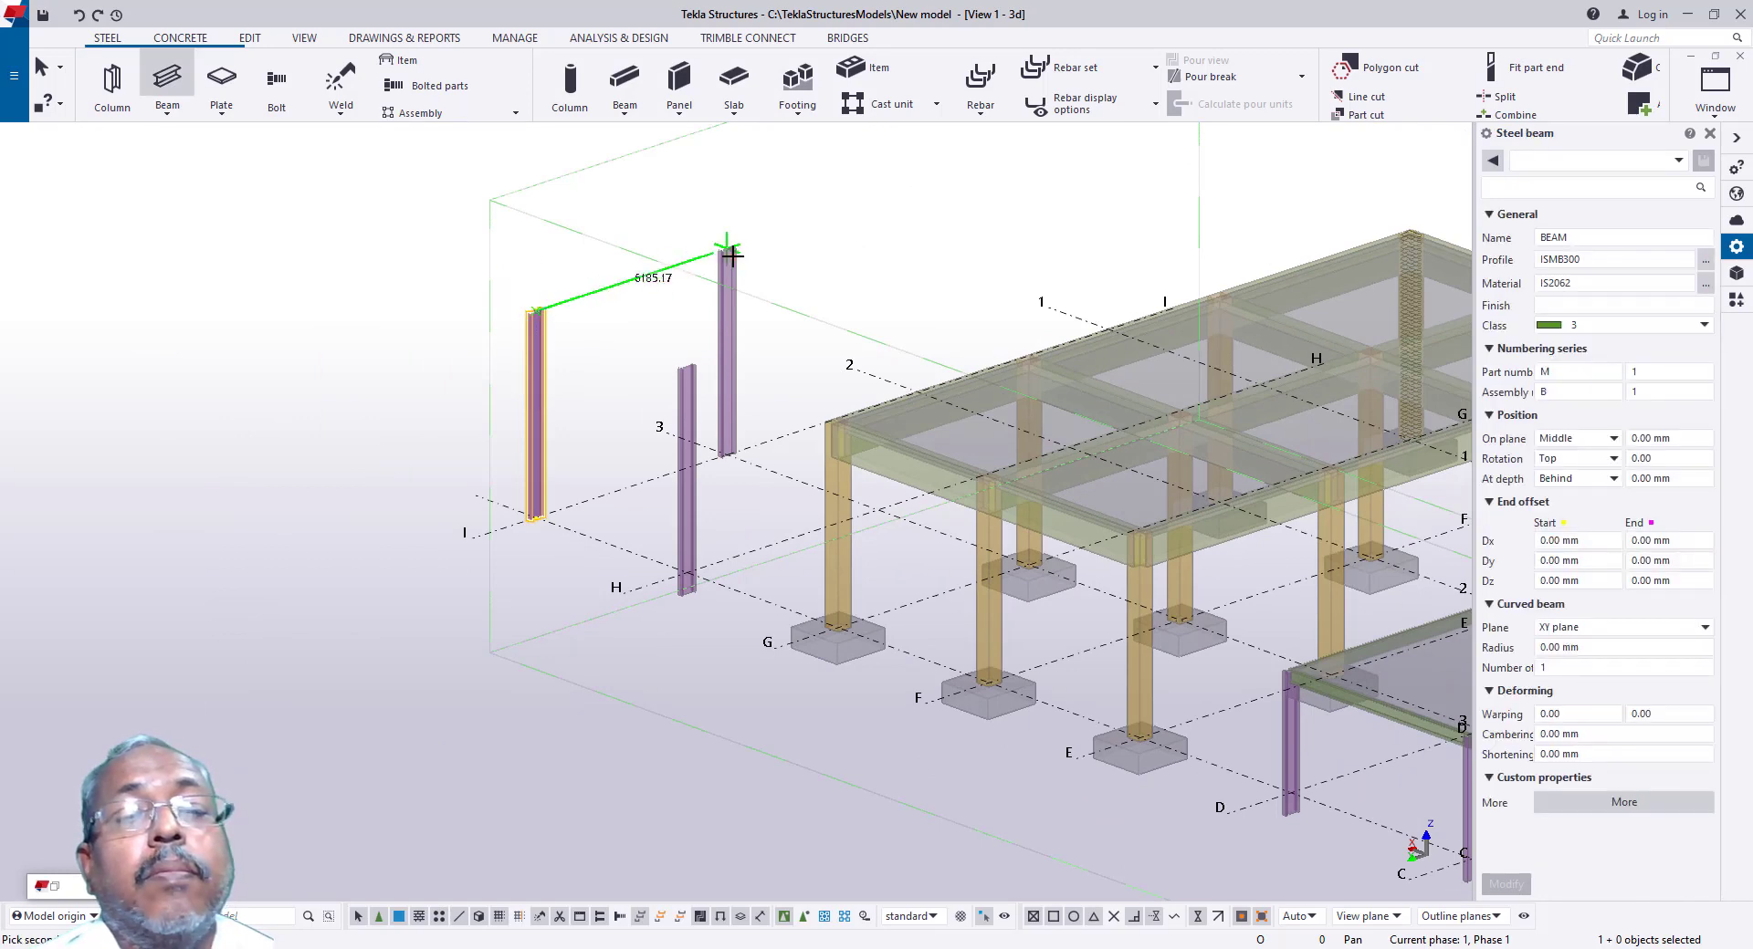
{"action": "left_click", "coordinate": [729, 251]}
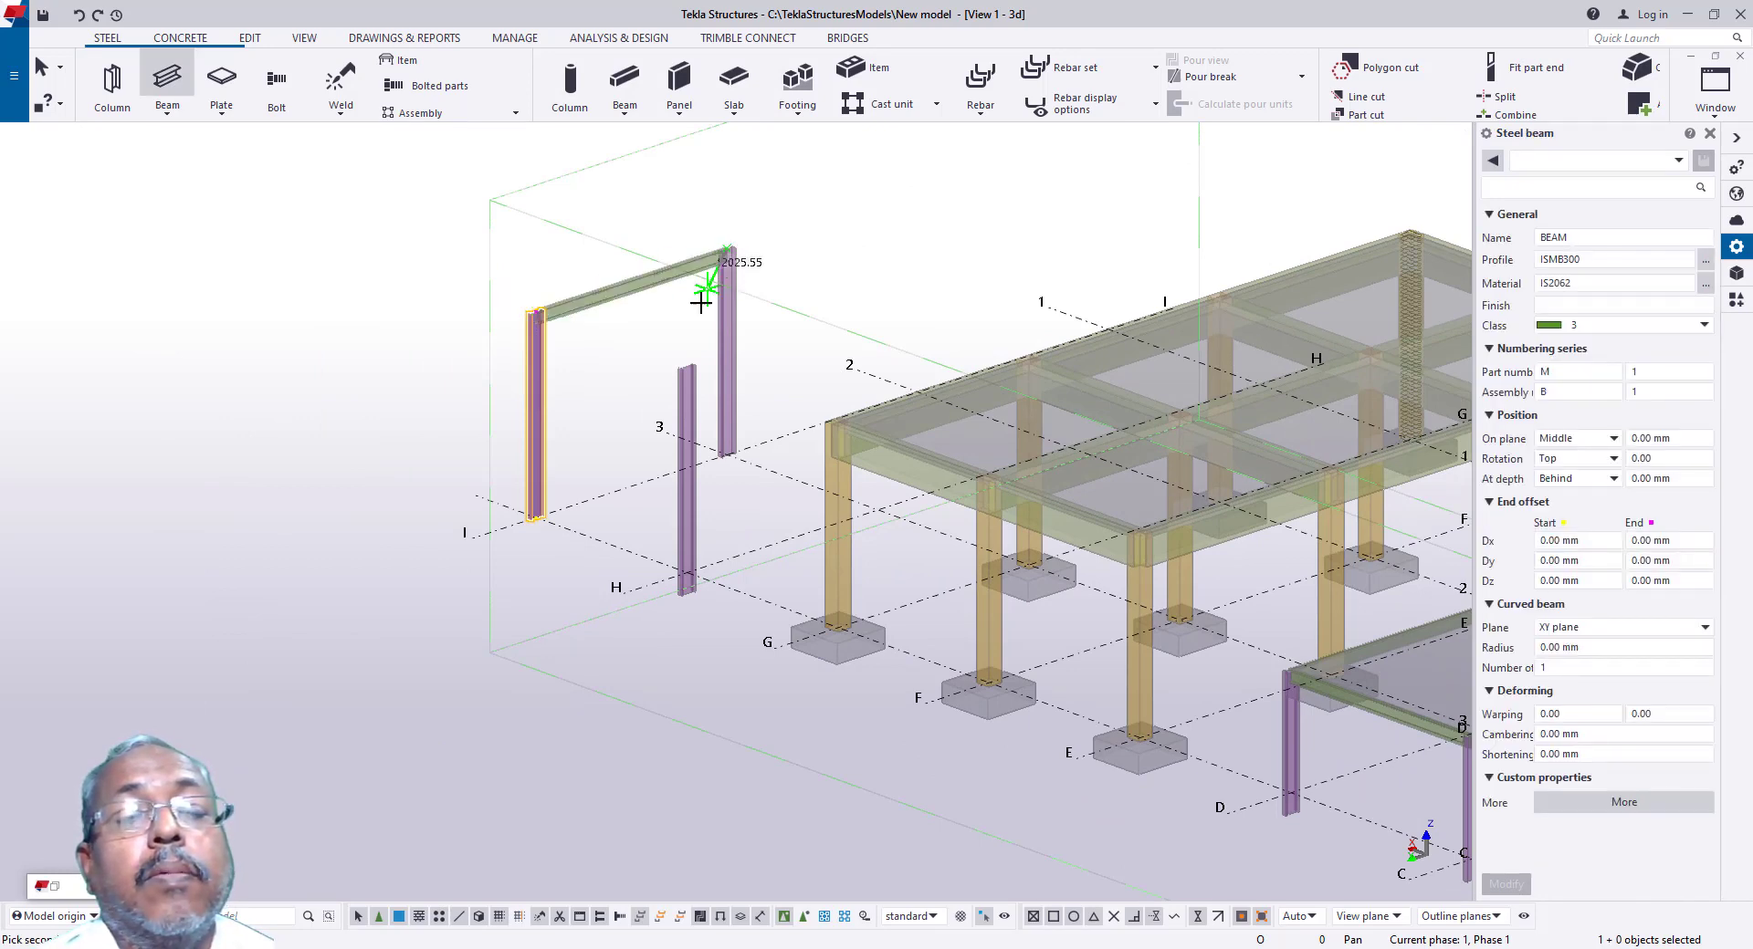
{"action": "left_click", "coordinate": [685, 367]}
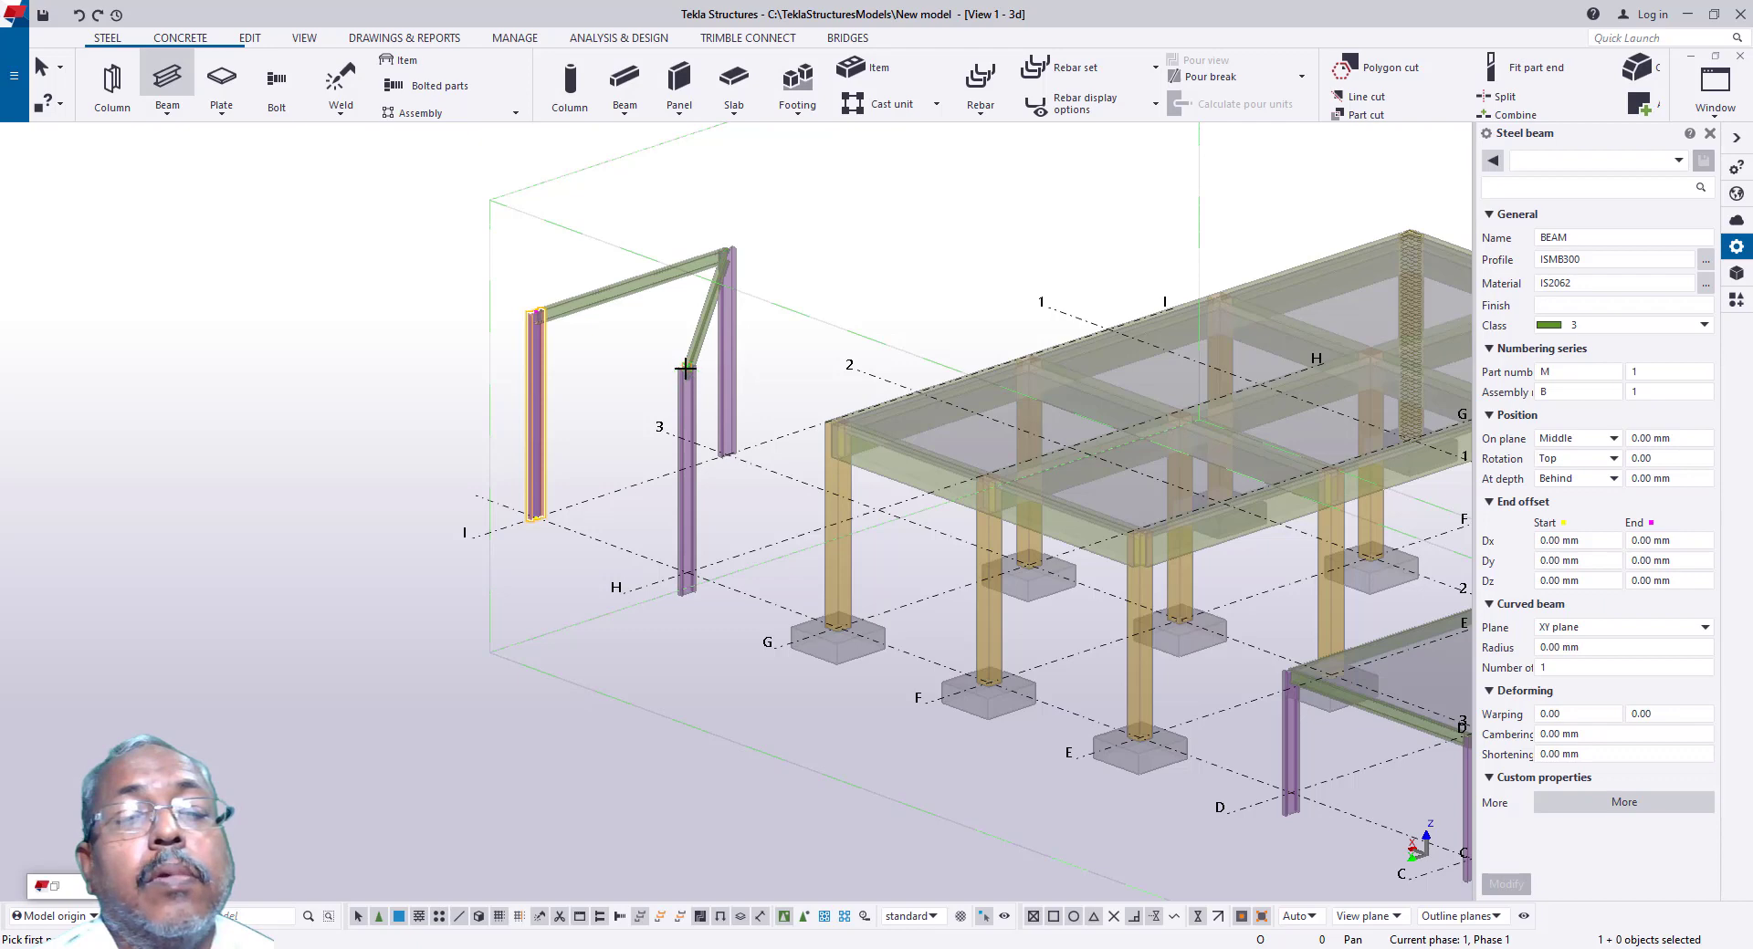
{"action": "left_click", "coordinate": [684, 367]}
{"action": "left_click", "coordinate": [538, 313]}
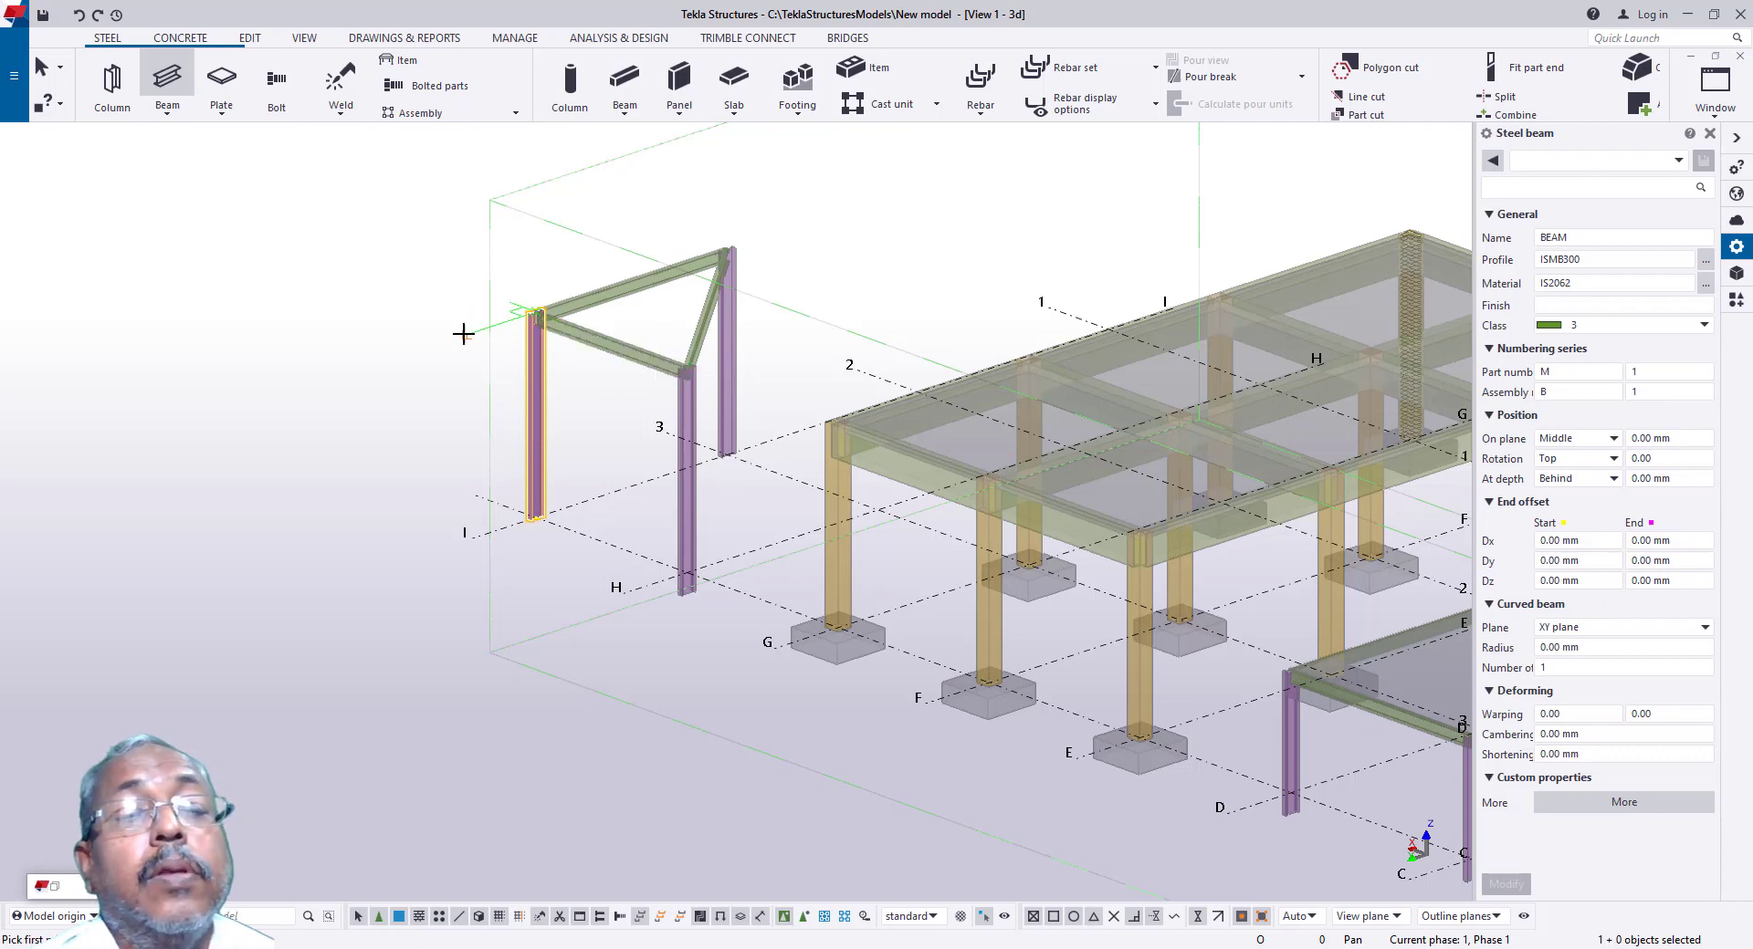
{"action": "key", "text": "Escape"}
Step: Start a contour plate and set its depth offset to 10 mm
{"action": "left_click", "coordinate": [221, 109]}
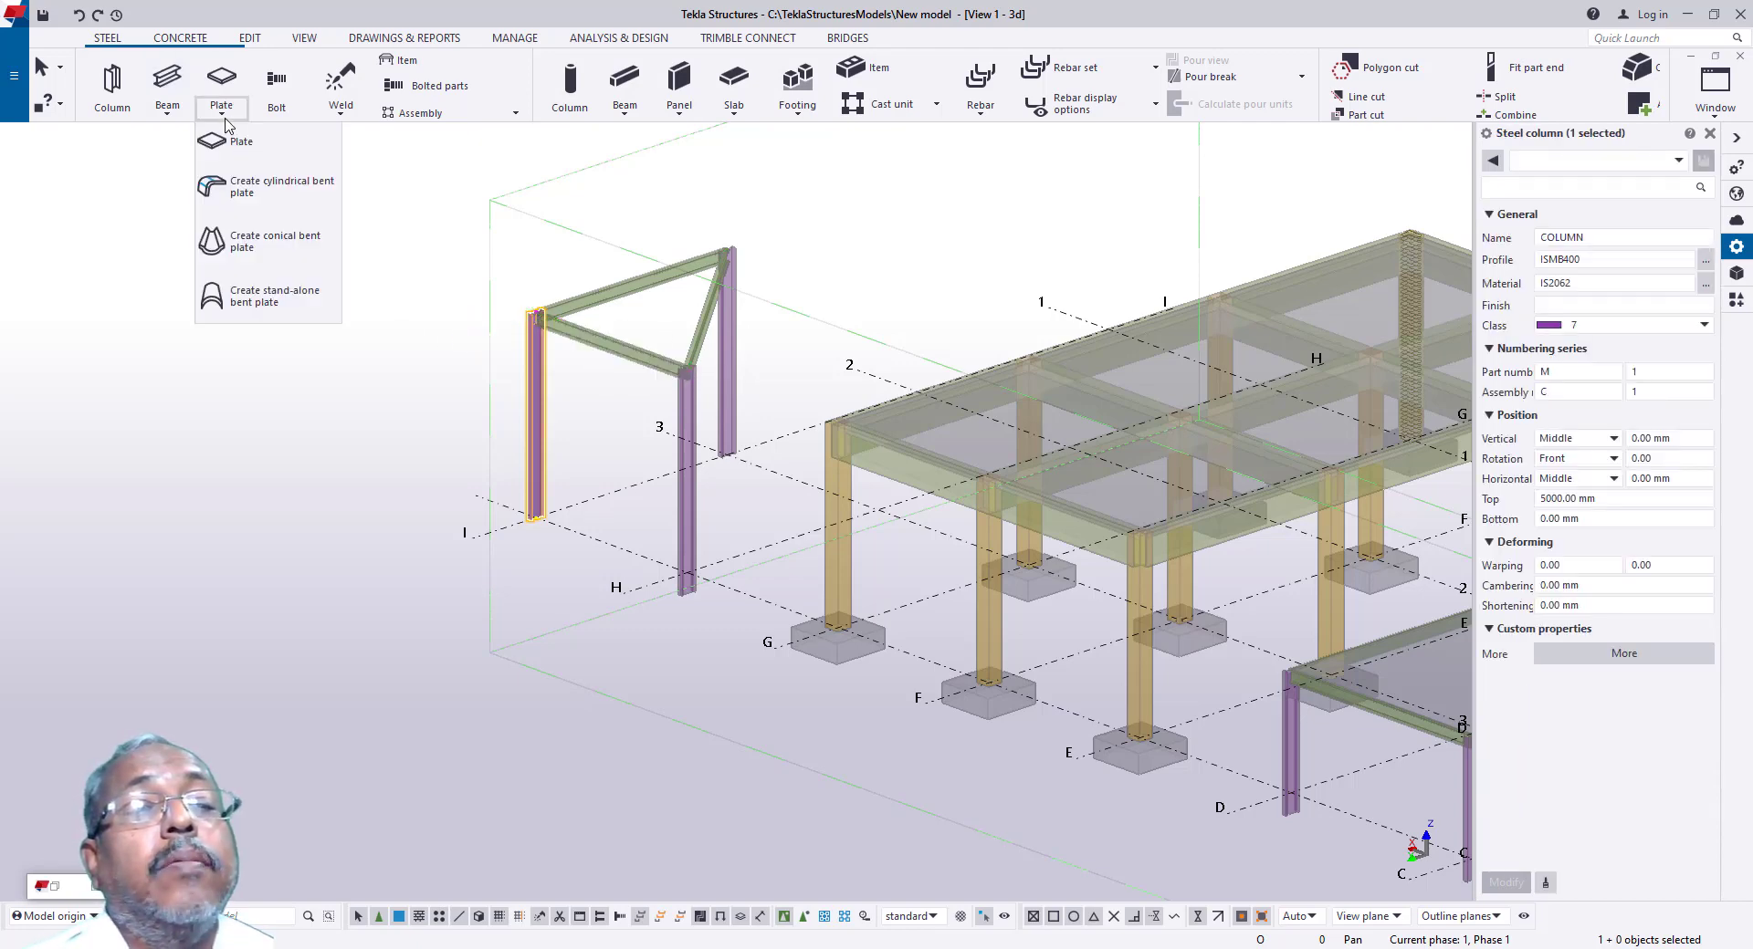
{"action": "left_click", "coordinate": [224, 137]}
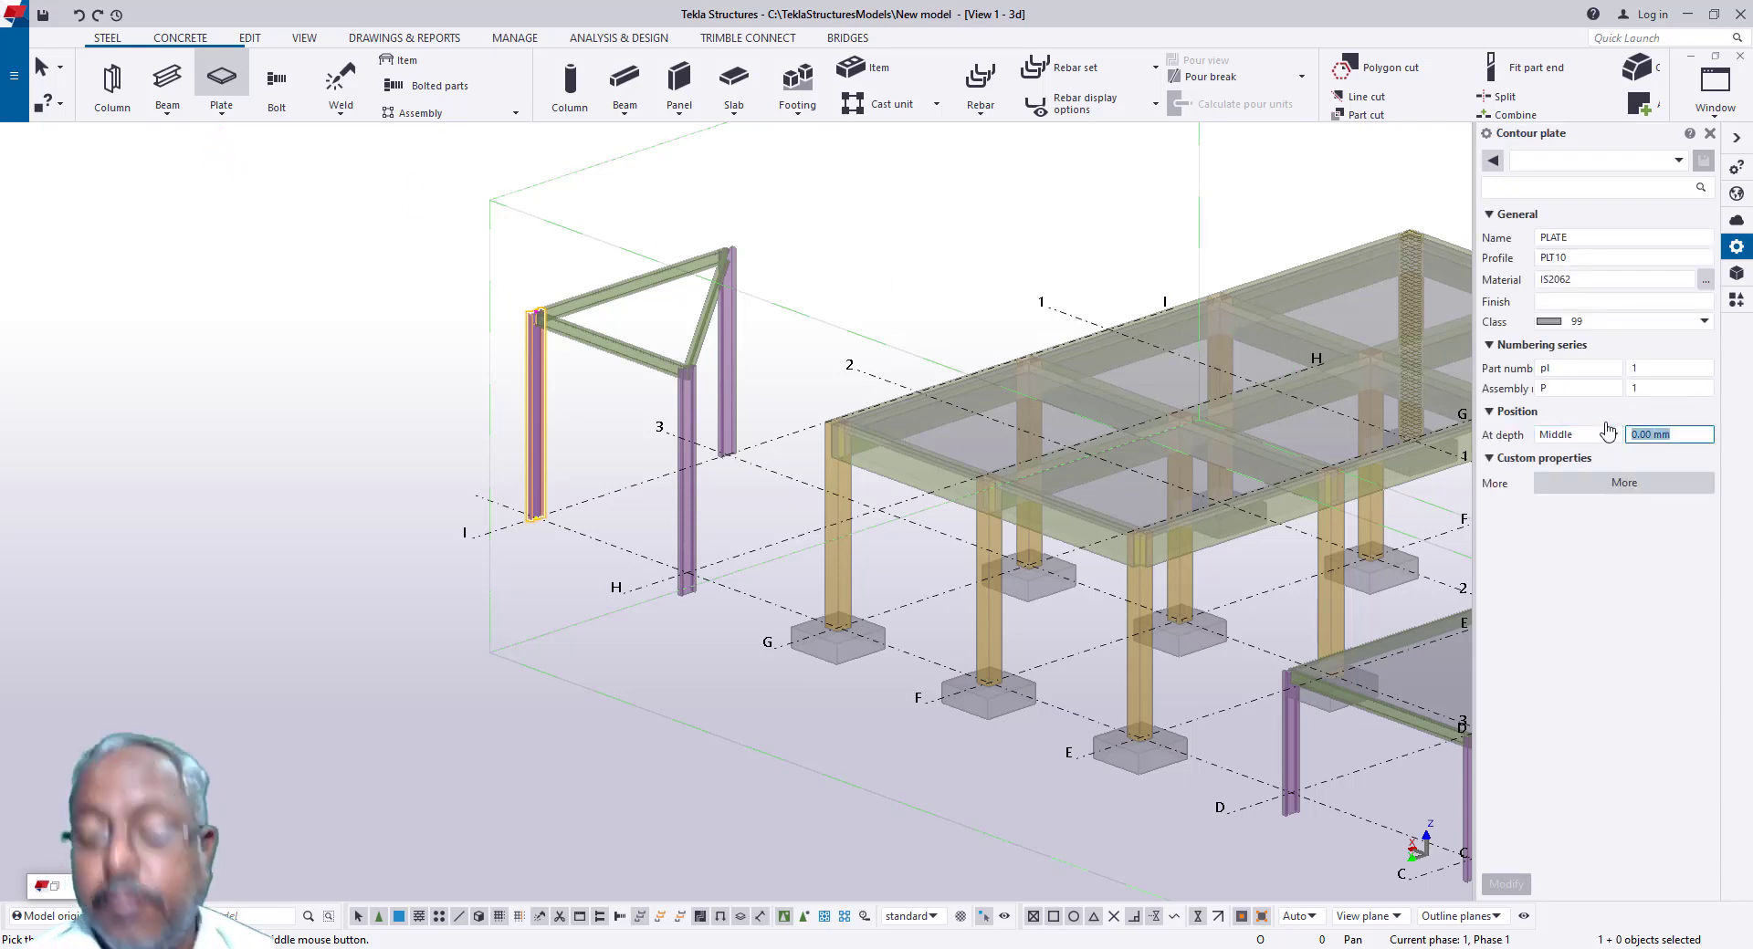
{"action": "type", "text": "10"}
{"action": "key", "text": "Tab"}
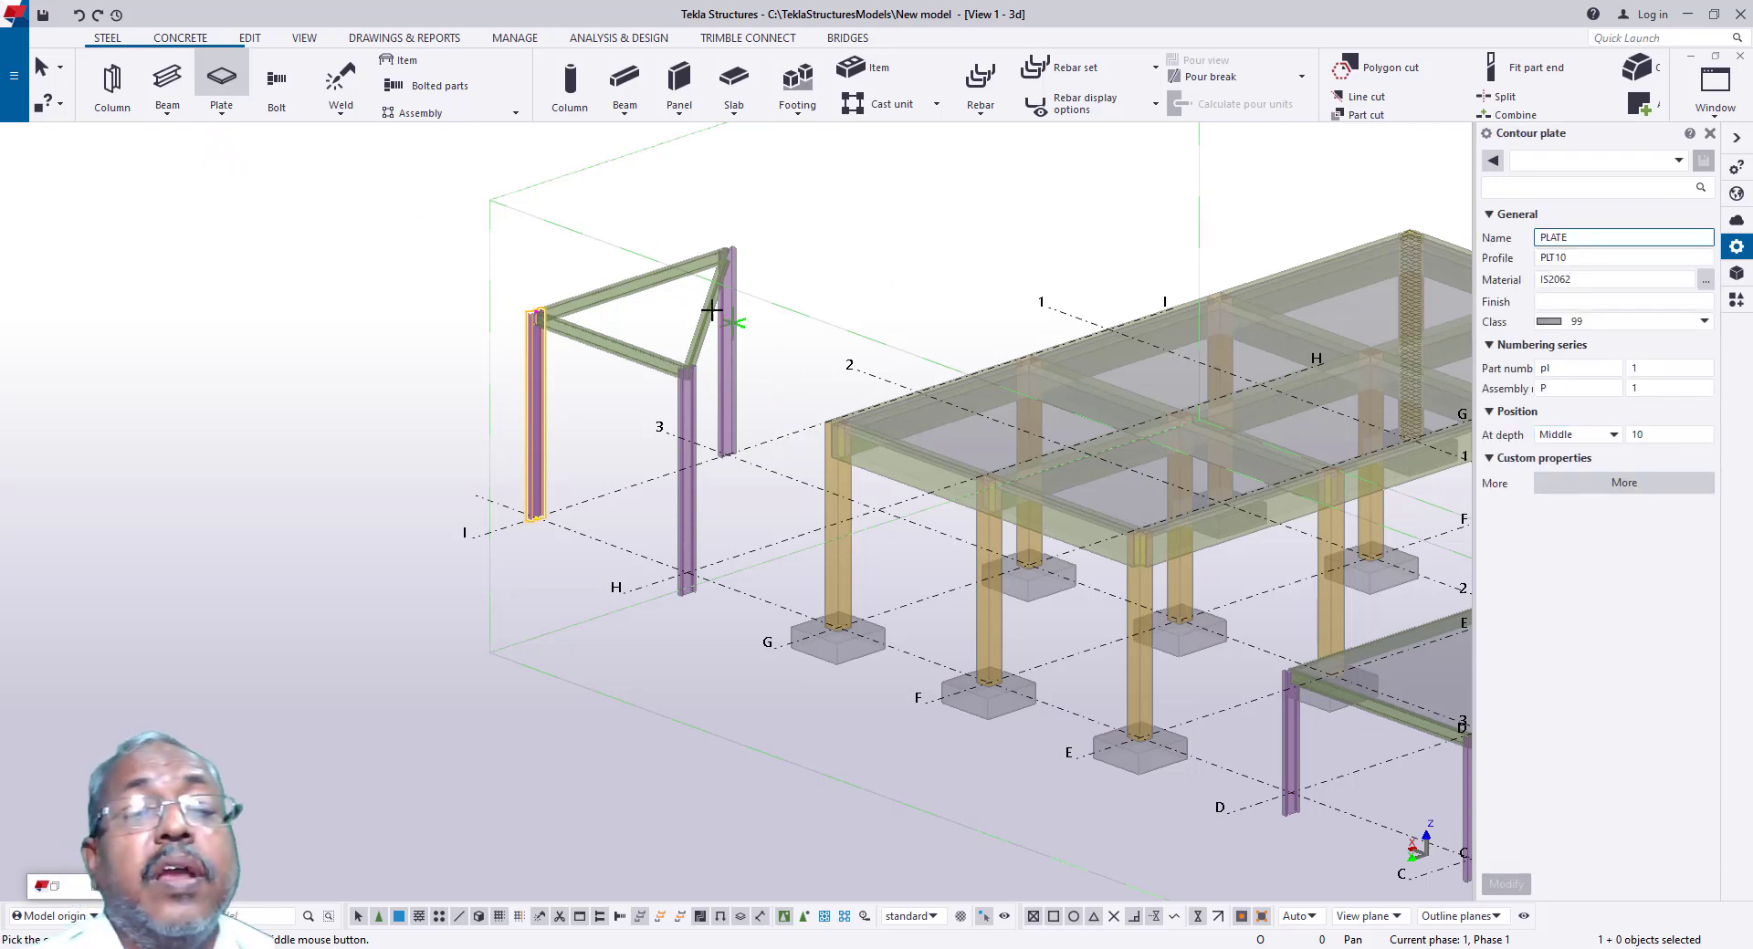
Step: Try to outline the contour plate over the triangular beam frame by picking its three corners
{"action": "scroll", "coordinate": [574, 284], "scroll_direction": "up", "scroll_amount": 1}
{"action": "scroll", "coordinate": [571, 283], "scroll_direction": "up", "scroll_amount": 4}
{"action": "scroll", "coordinate": [454, 376], "scroll_direction": "up", "scroll_amount": 2}
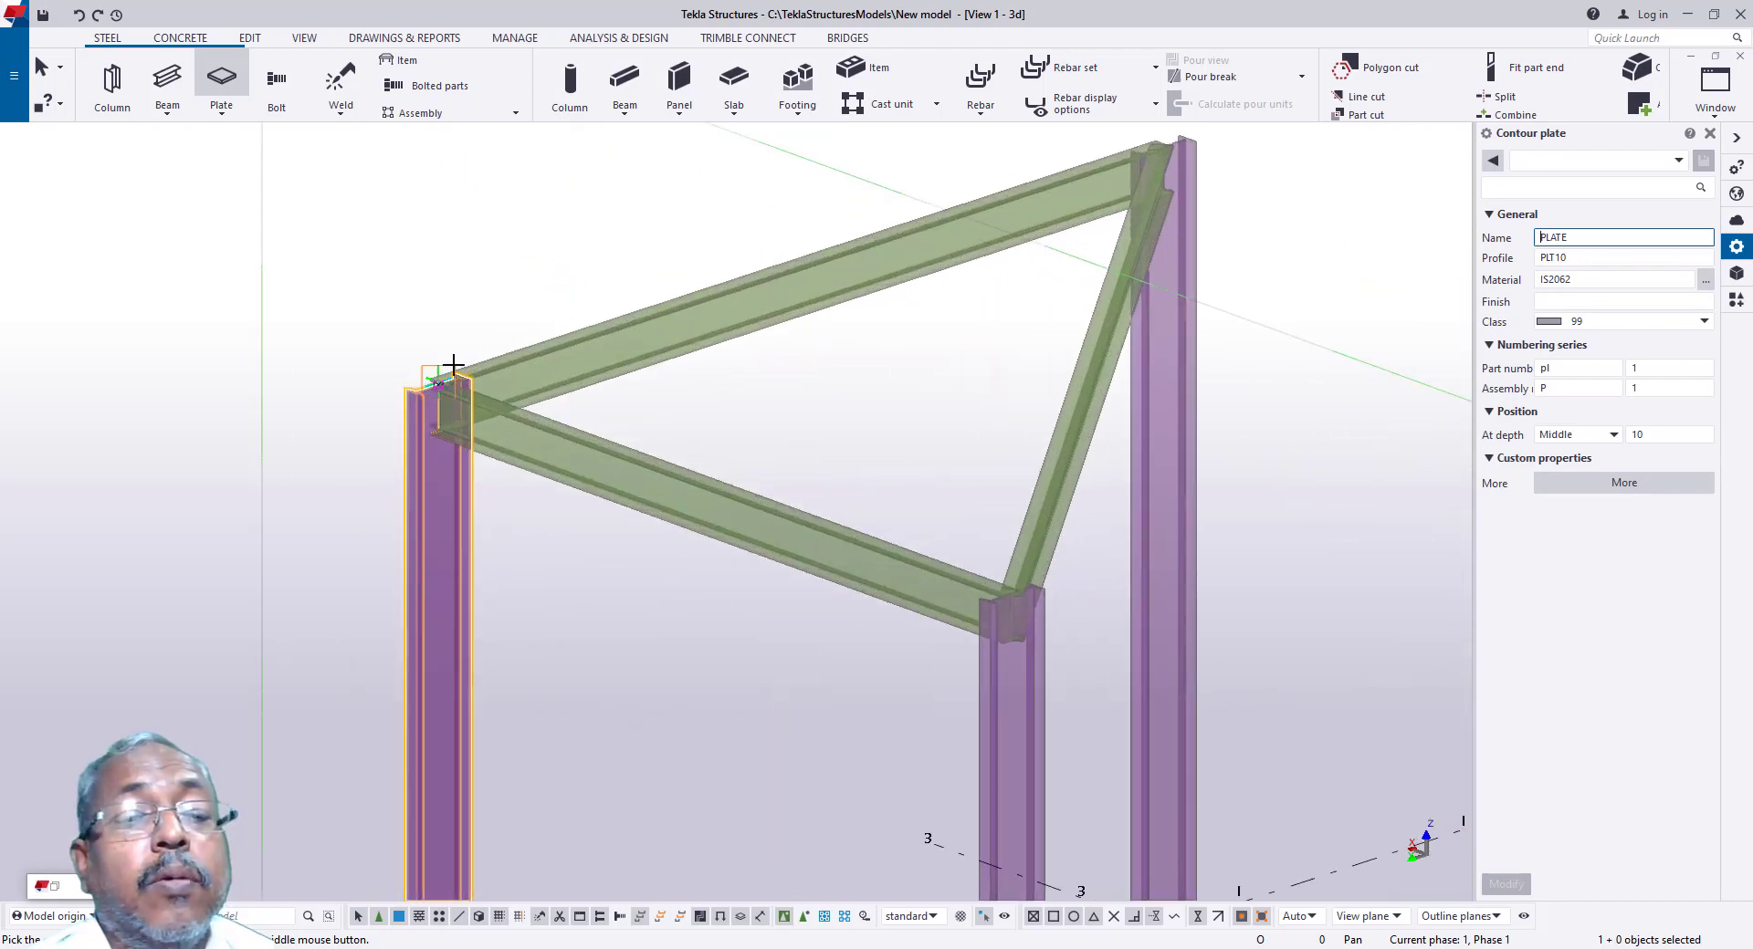
{"action": "left_click", "coordinate": [442, 387]}
{"action": "scroll", "coordinate": [365, 406], "scroll_direction": "down", "scroll_amount": 4}
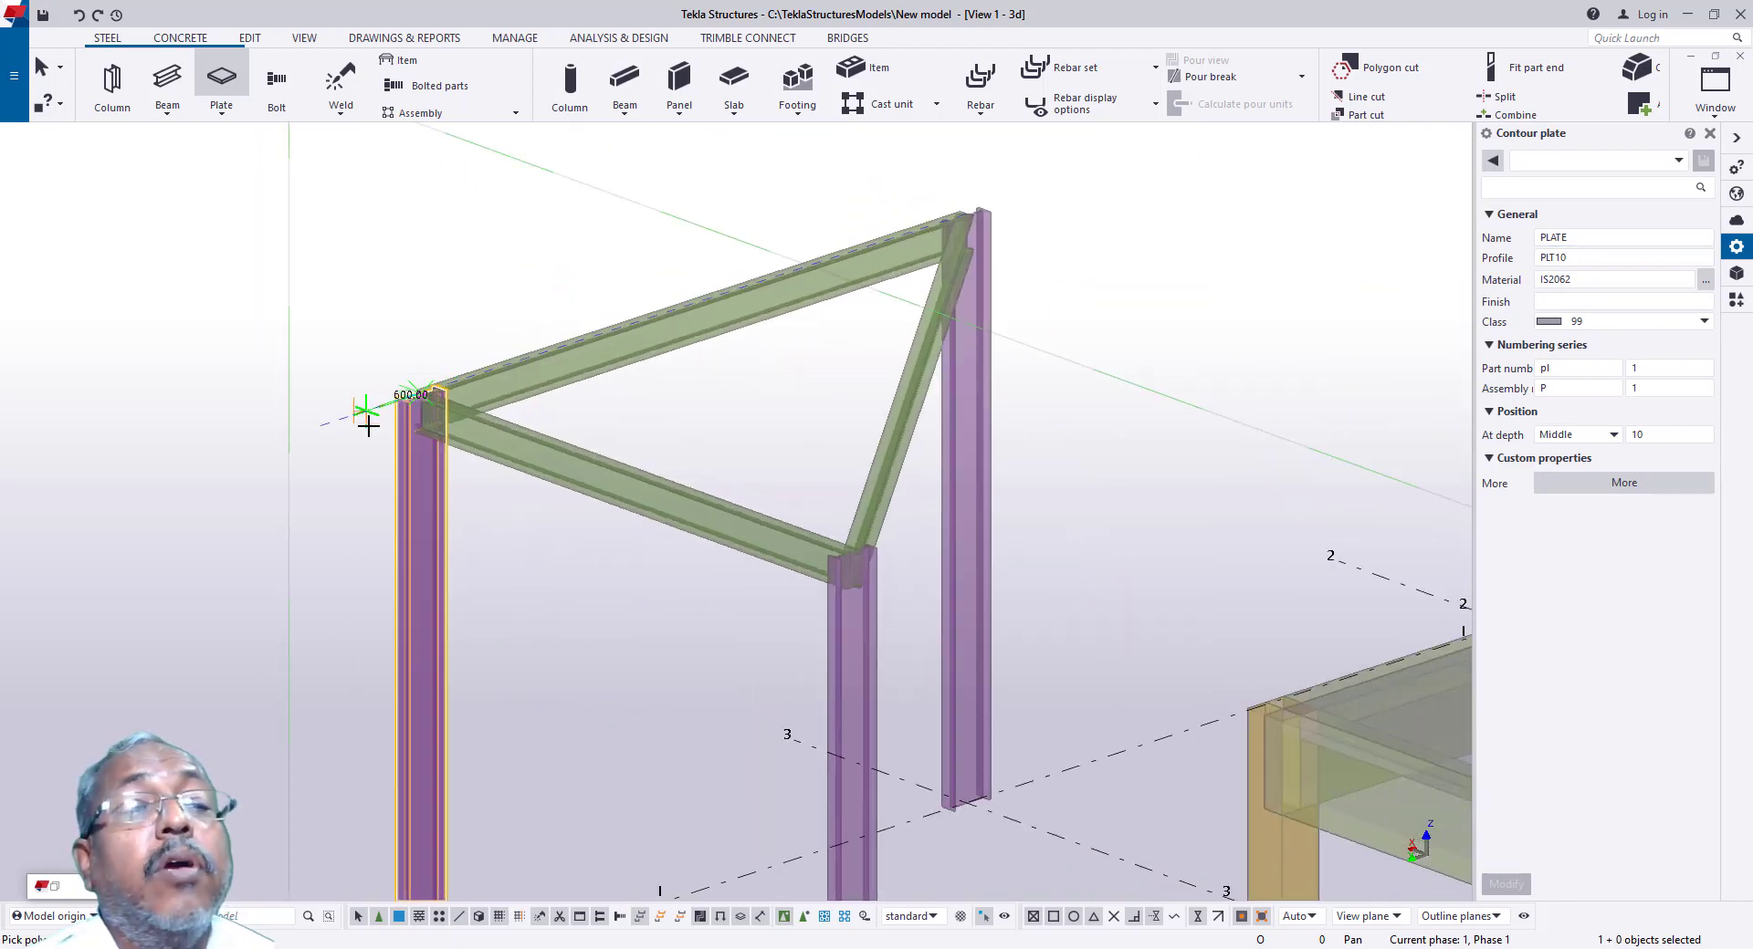
{"action": "scroll", "coordinate": [763, 279], "scroll_direction": "up", "scroll_amount": 3}
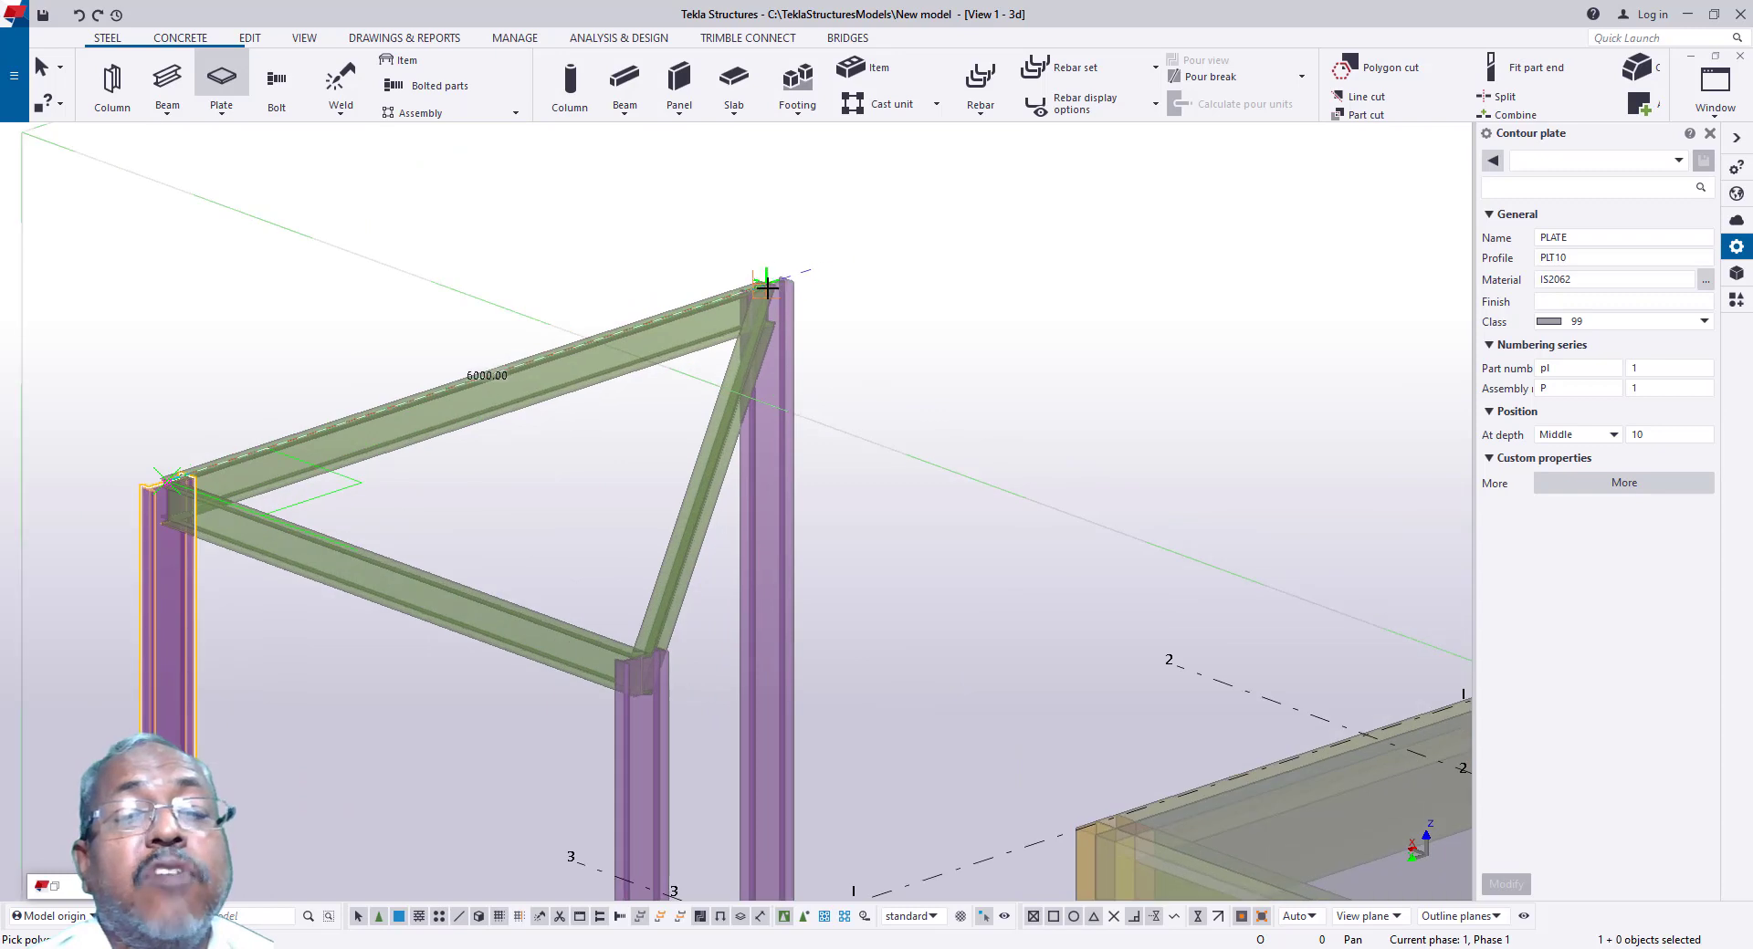
{"action": "left_click", "coordinate": [764, 290]}
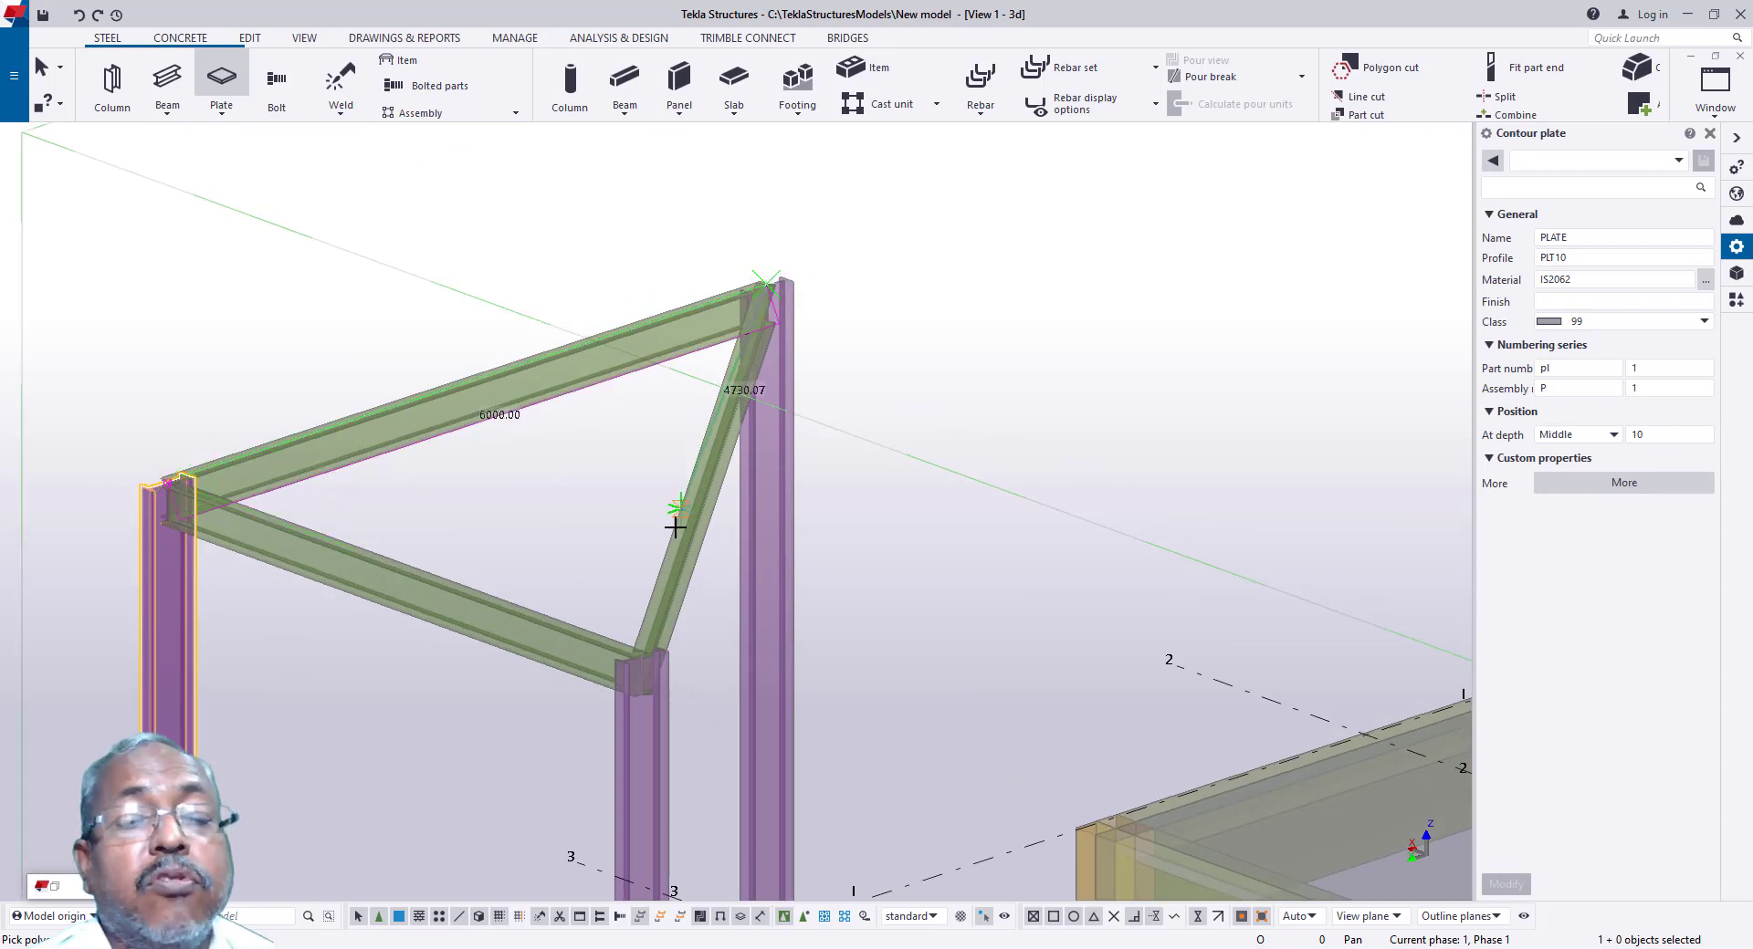
{"action": "left_click", "coordinate": [639, 653]}
{"action": "scroll", "coordinate": [155, 484], "scroll_direction": "up", "scroll_amount": 4}
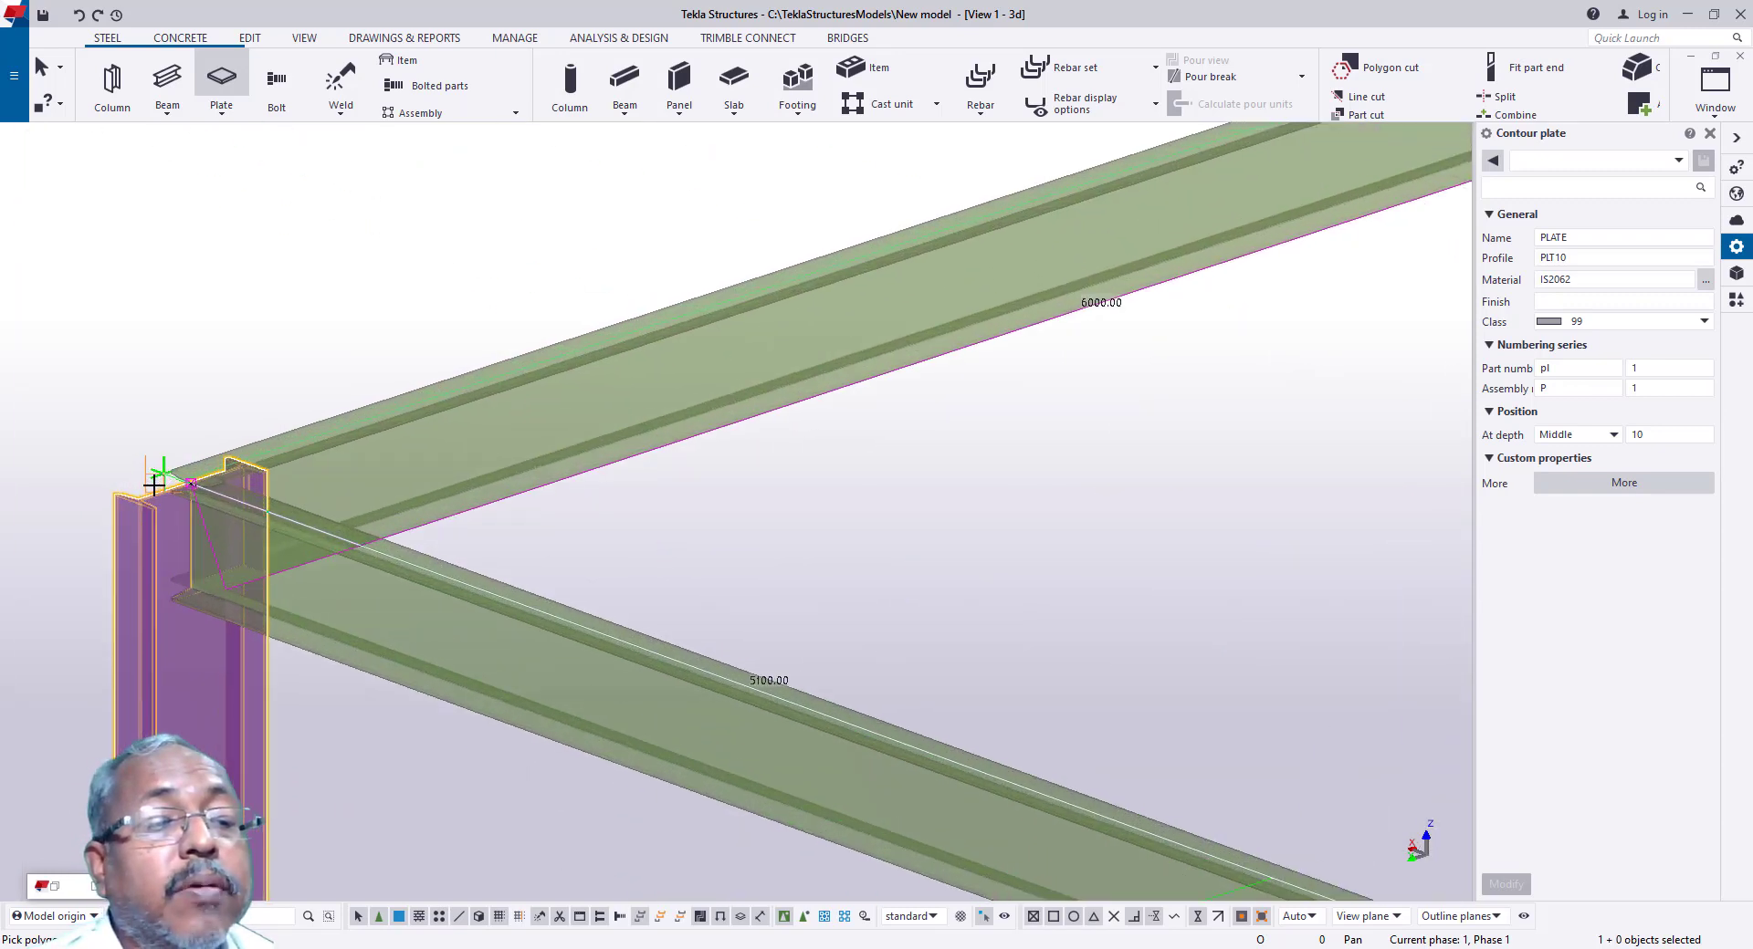
{"action": "left_click", "coordinate": [192, 485]}
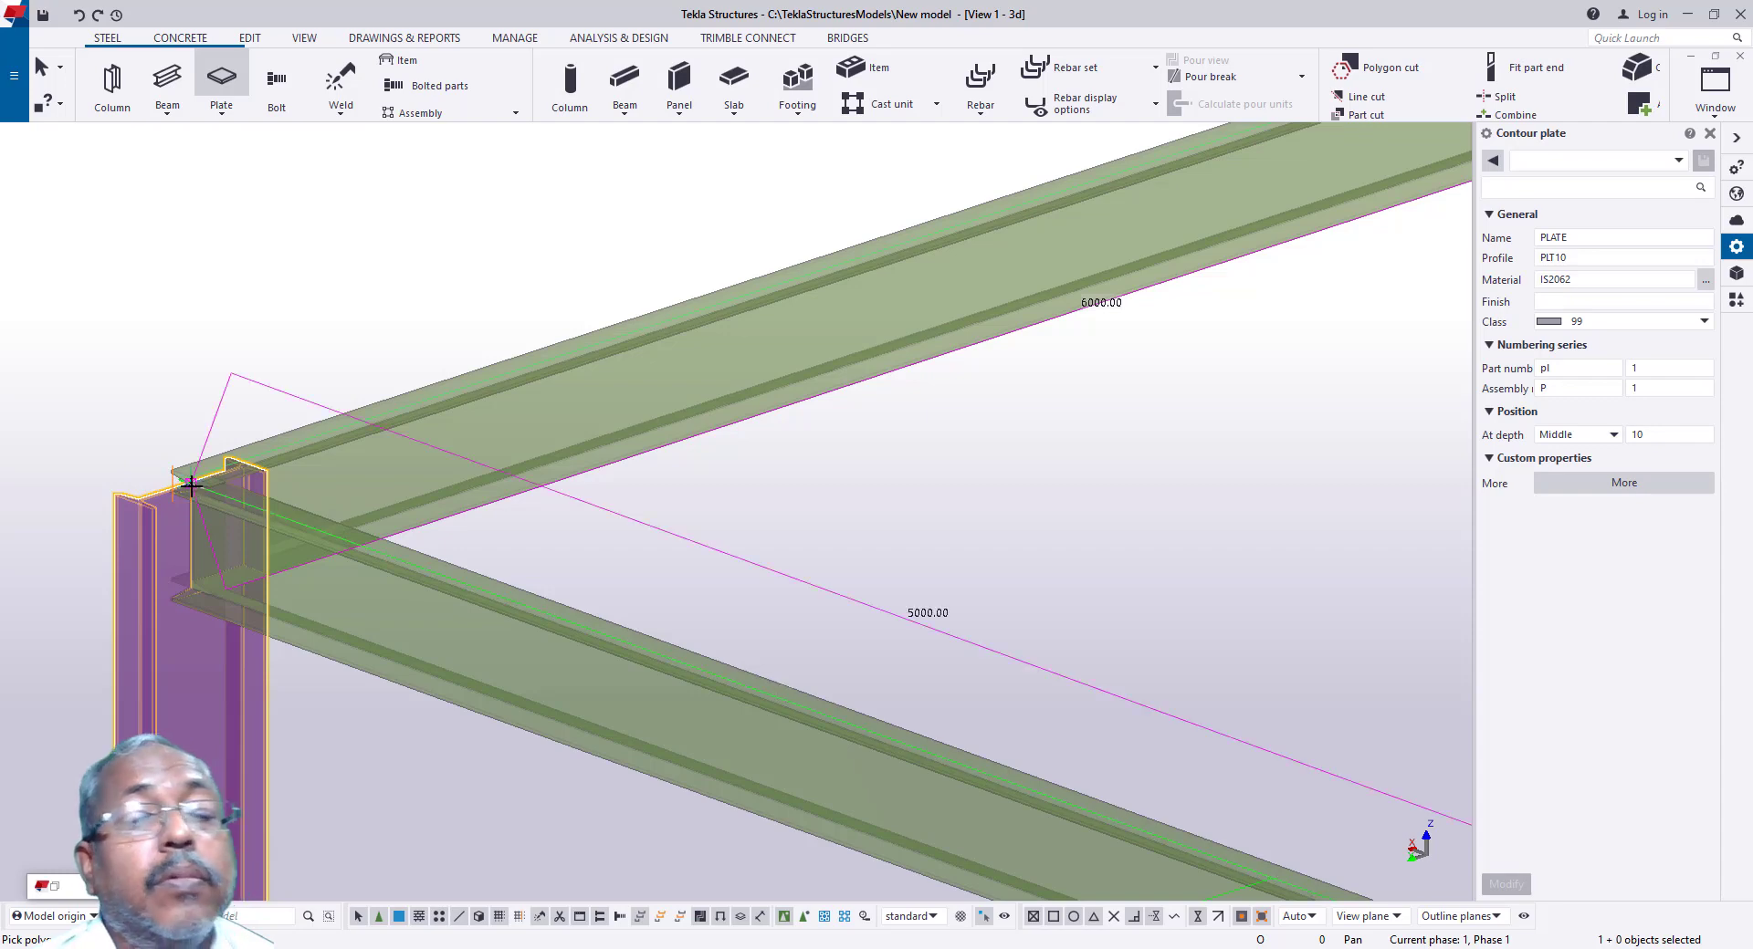
{"action": "scroll", "coordinate": [201, 482], "scroll_direction": "up", "scroll_amount": 5}
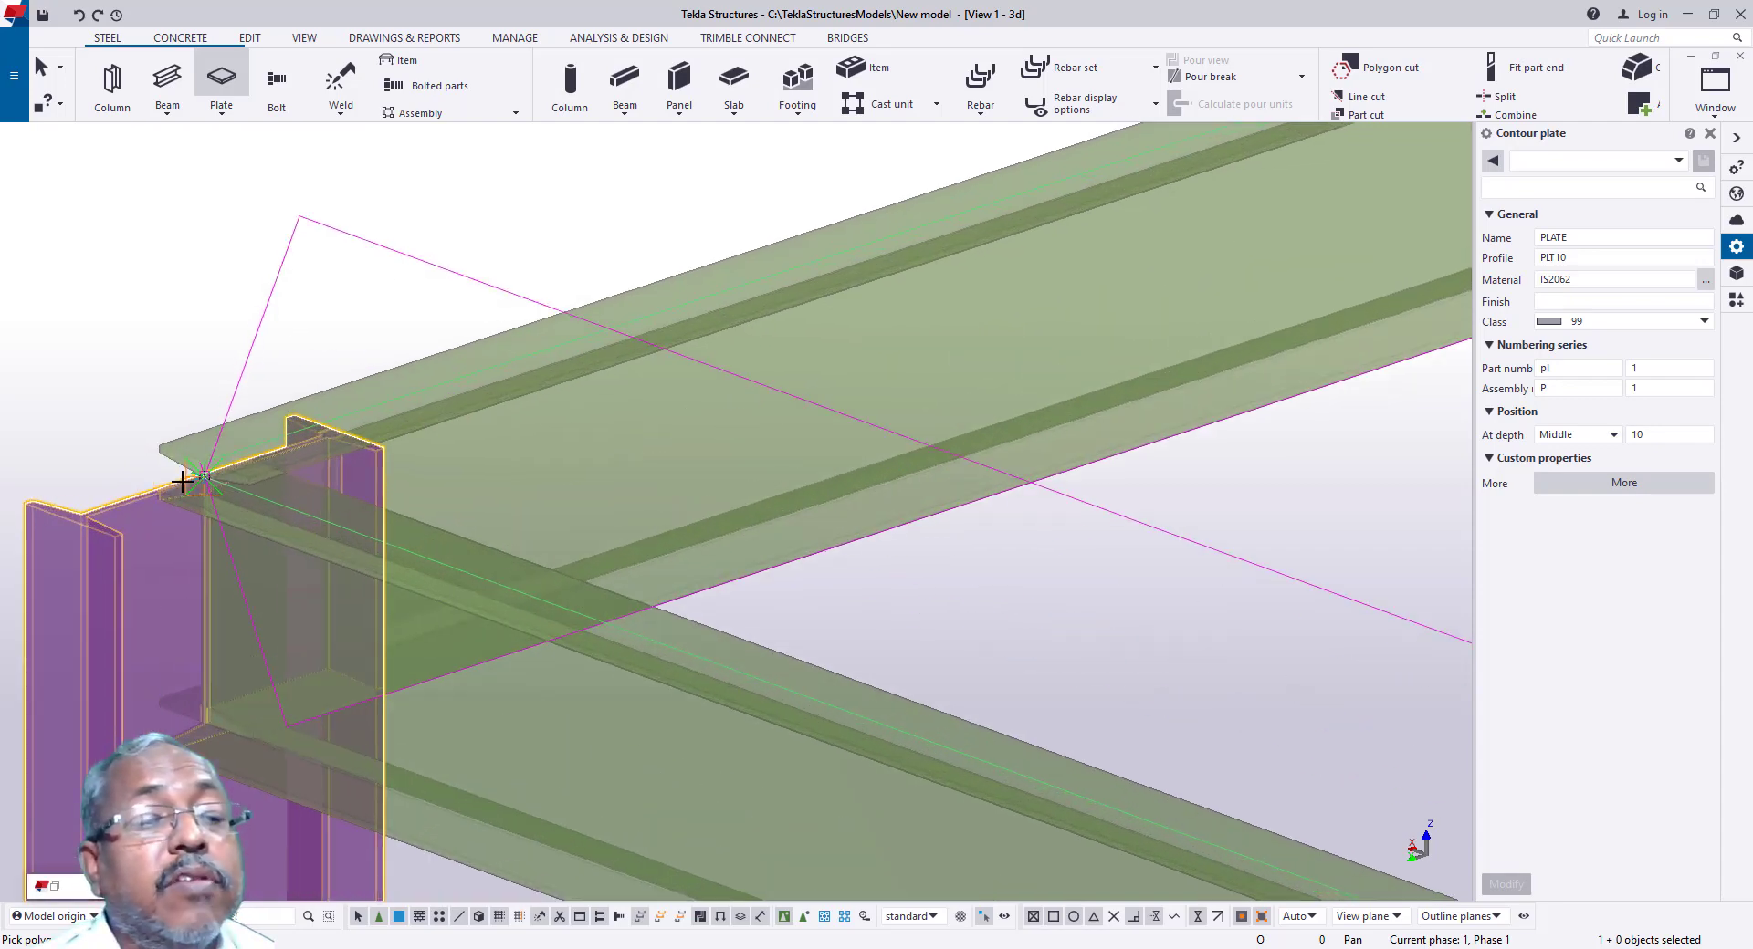
{"action": "scroll", "coordinate": [181, 482], "scroll_direction": "up", "scroll_amount": 2}
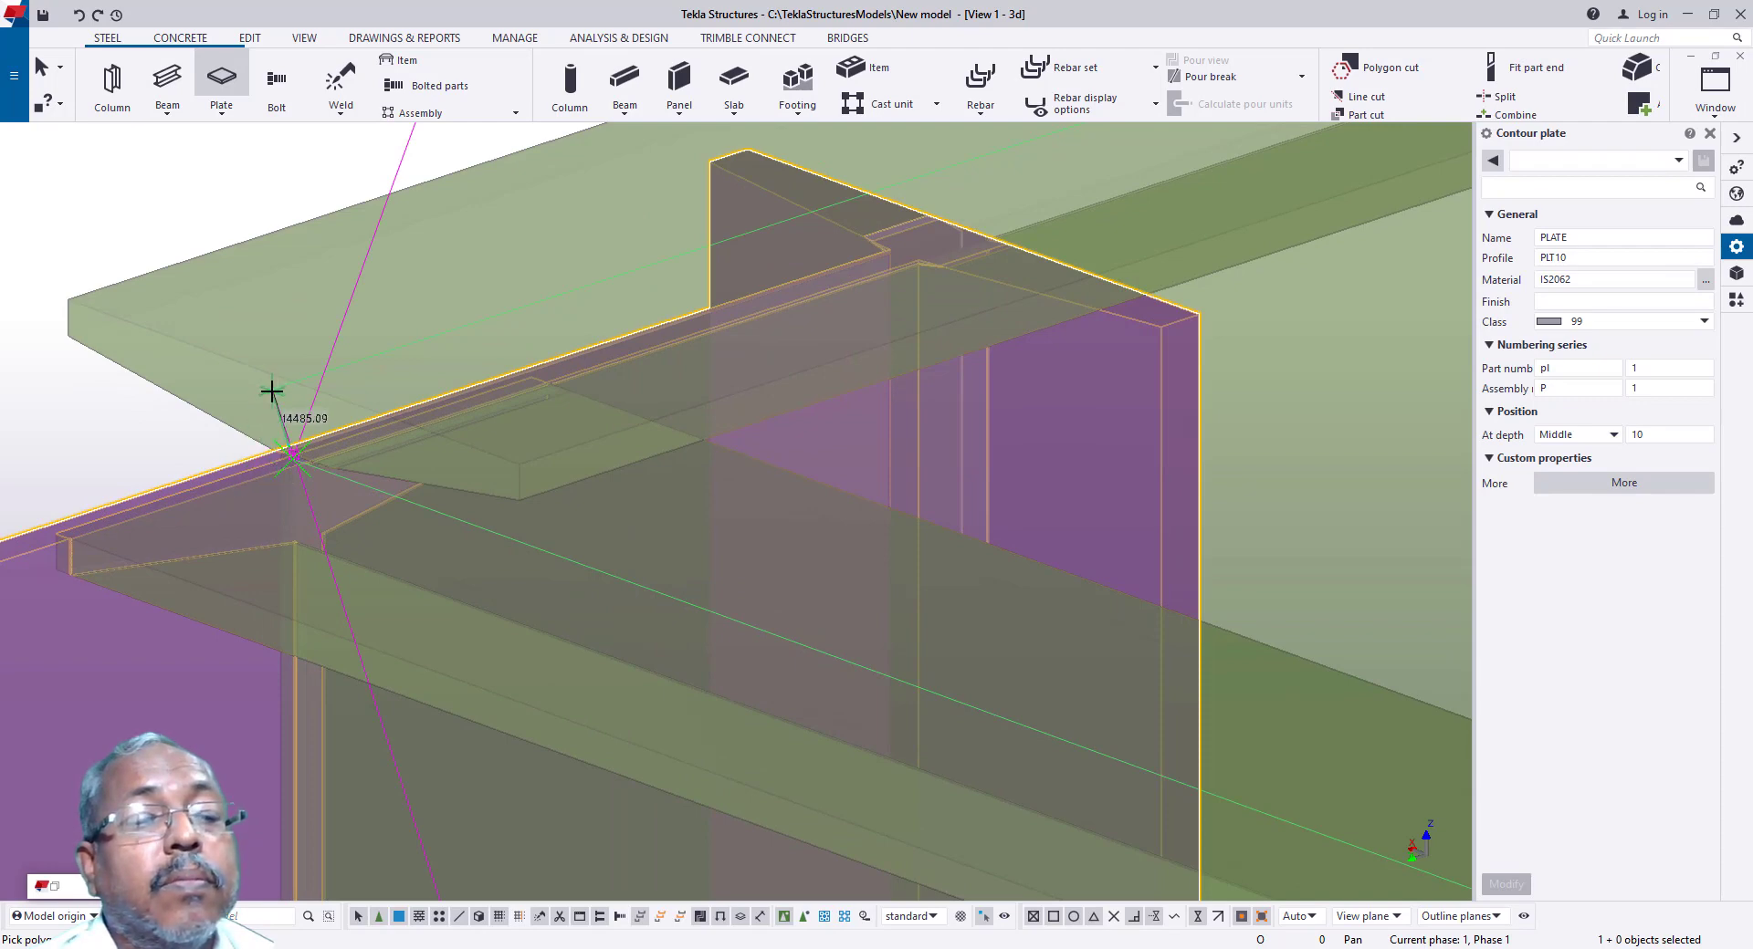
{"action": "key", "text": "Escape"}
{"action": "scroll", "coordinate": [332, 441], "scroll_direction": "down", "scroll_amount": 10}
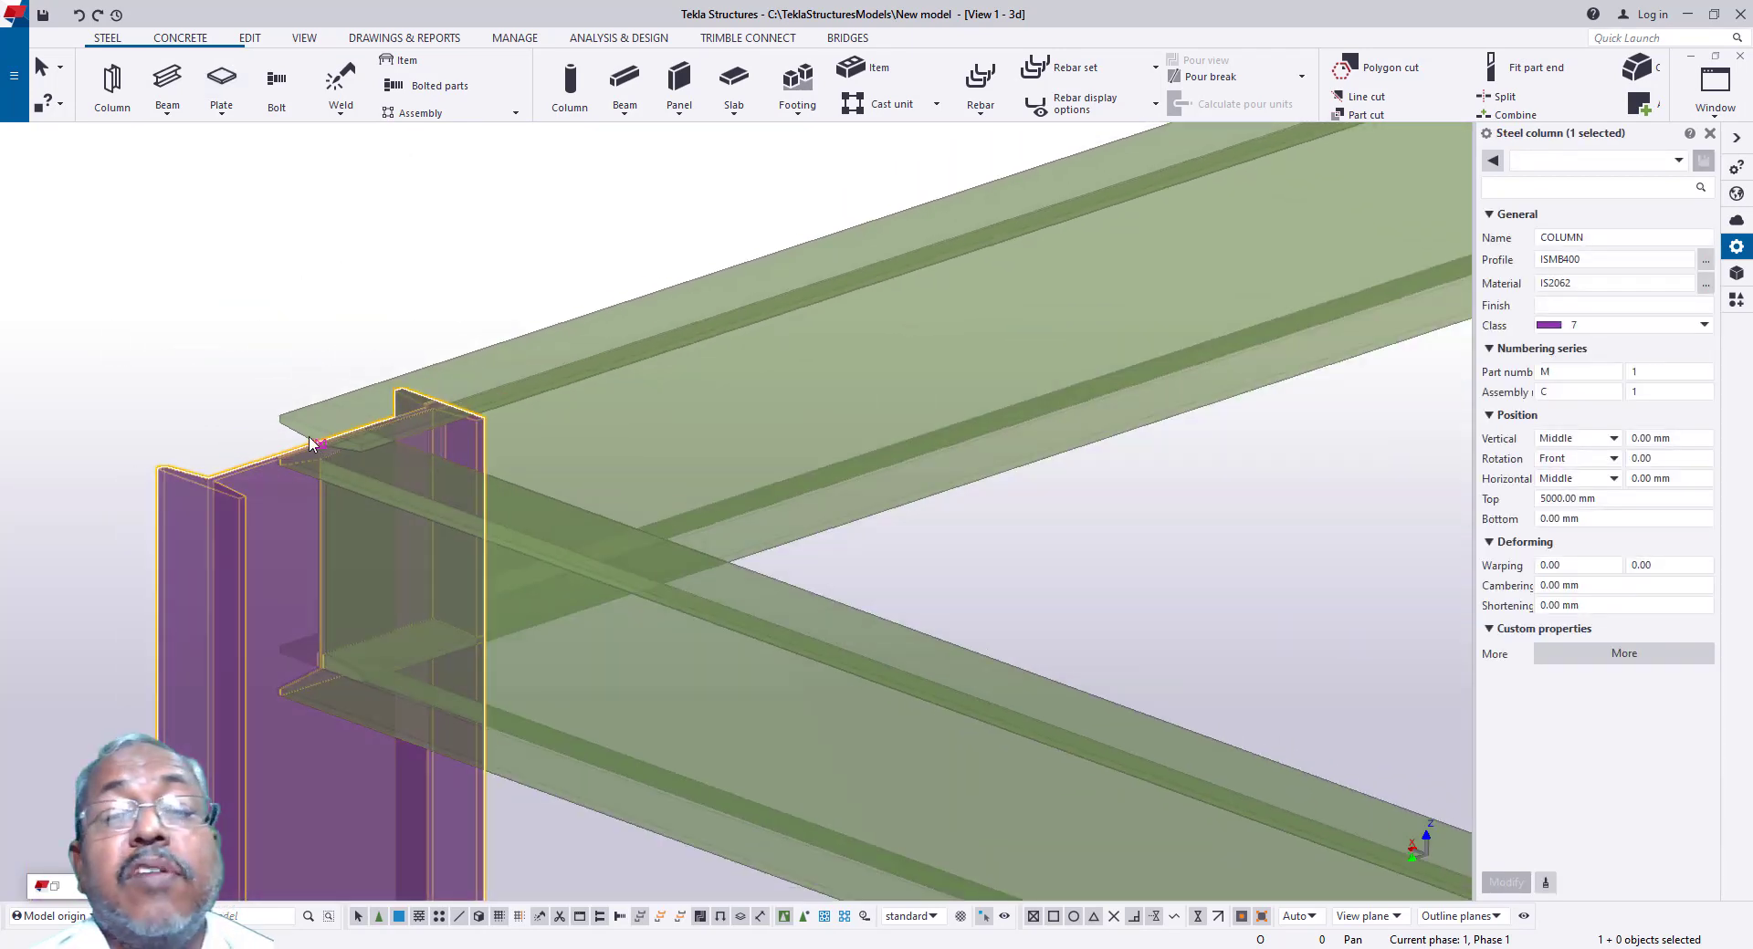
Step: Start a contour plate and outline it over the triangular beam frame by picking its corners at the three column tops
{"action": "left_click", "coordinate": [221, 80]}
{"action": "scroll", "coordinate": [255, 360], "scroll_direction": "up", "scroll_amount": 4}
{"action": "scroll", "coordinate": [312, 465], "scroll_direction": "up", "scroll_amount": 8}
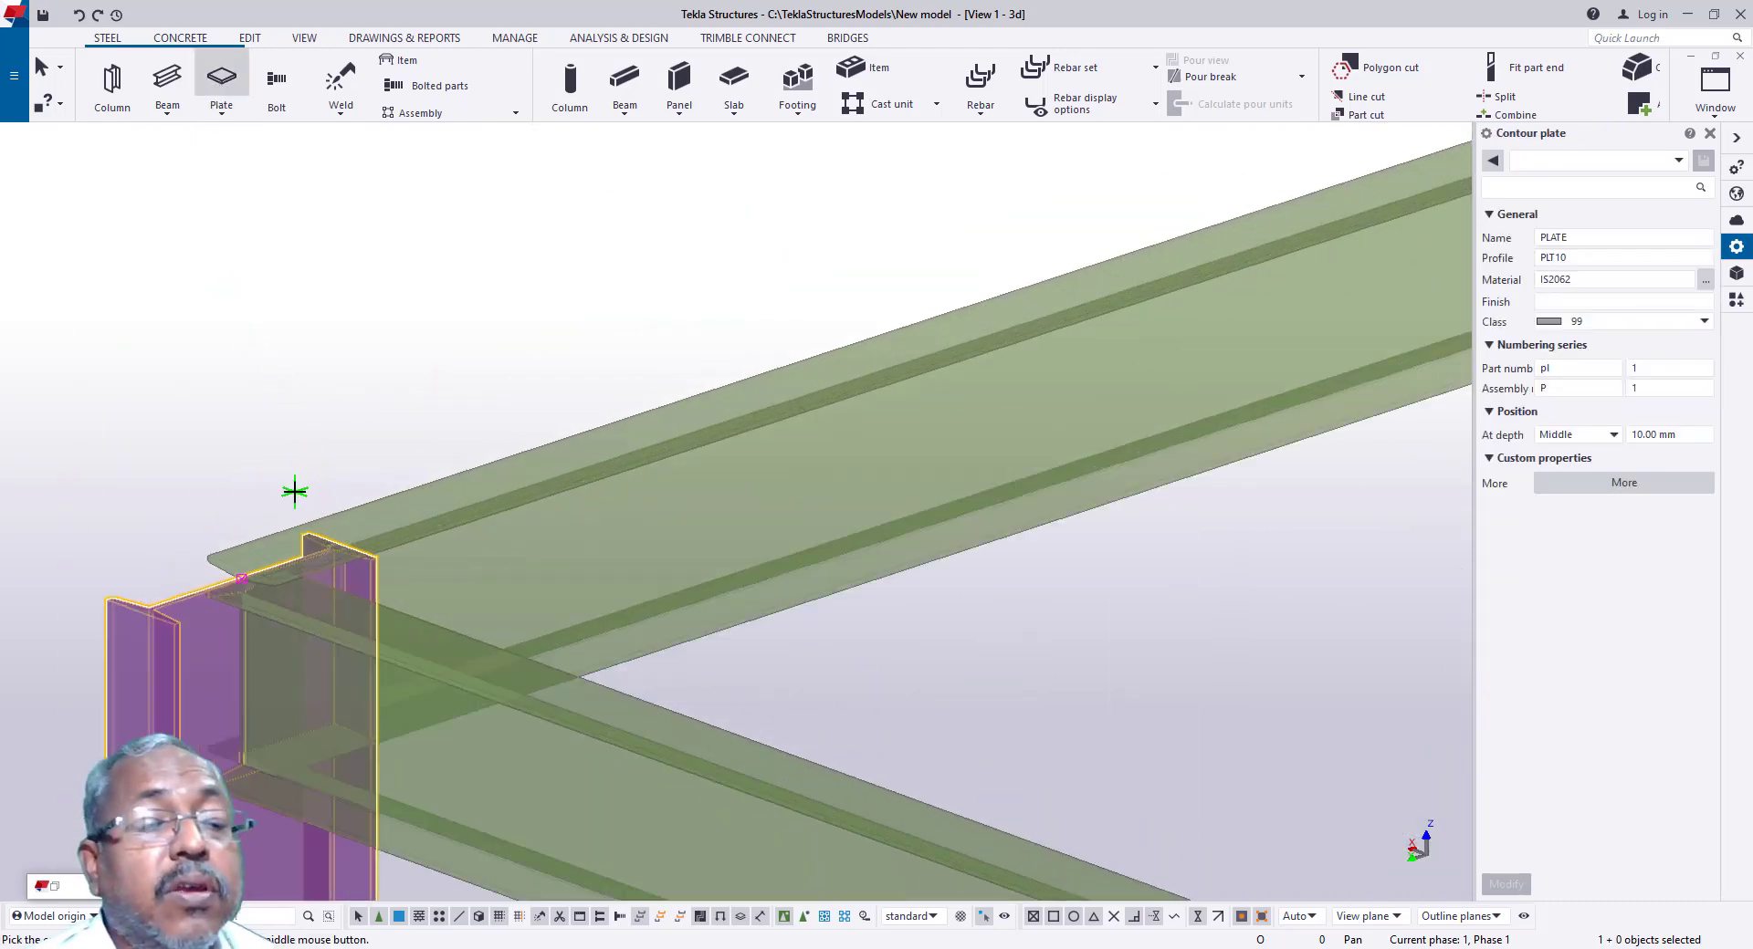
{"action": "scroll", "coordinate": [178, 630], "scroll_direction": "up", "scroll_amount": 2}
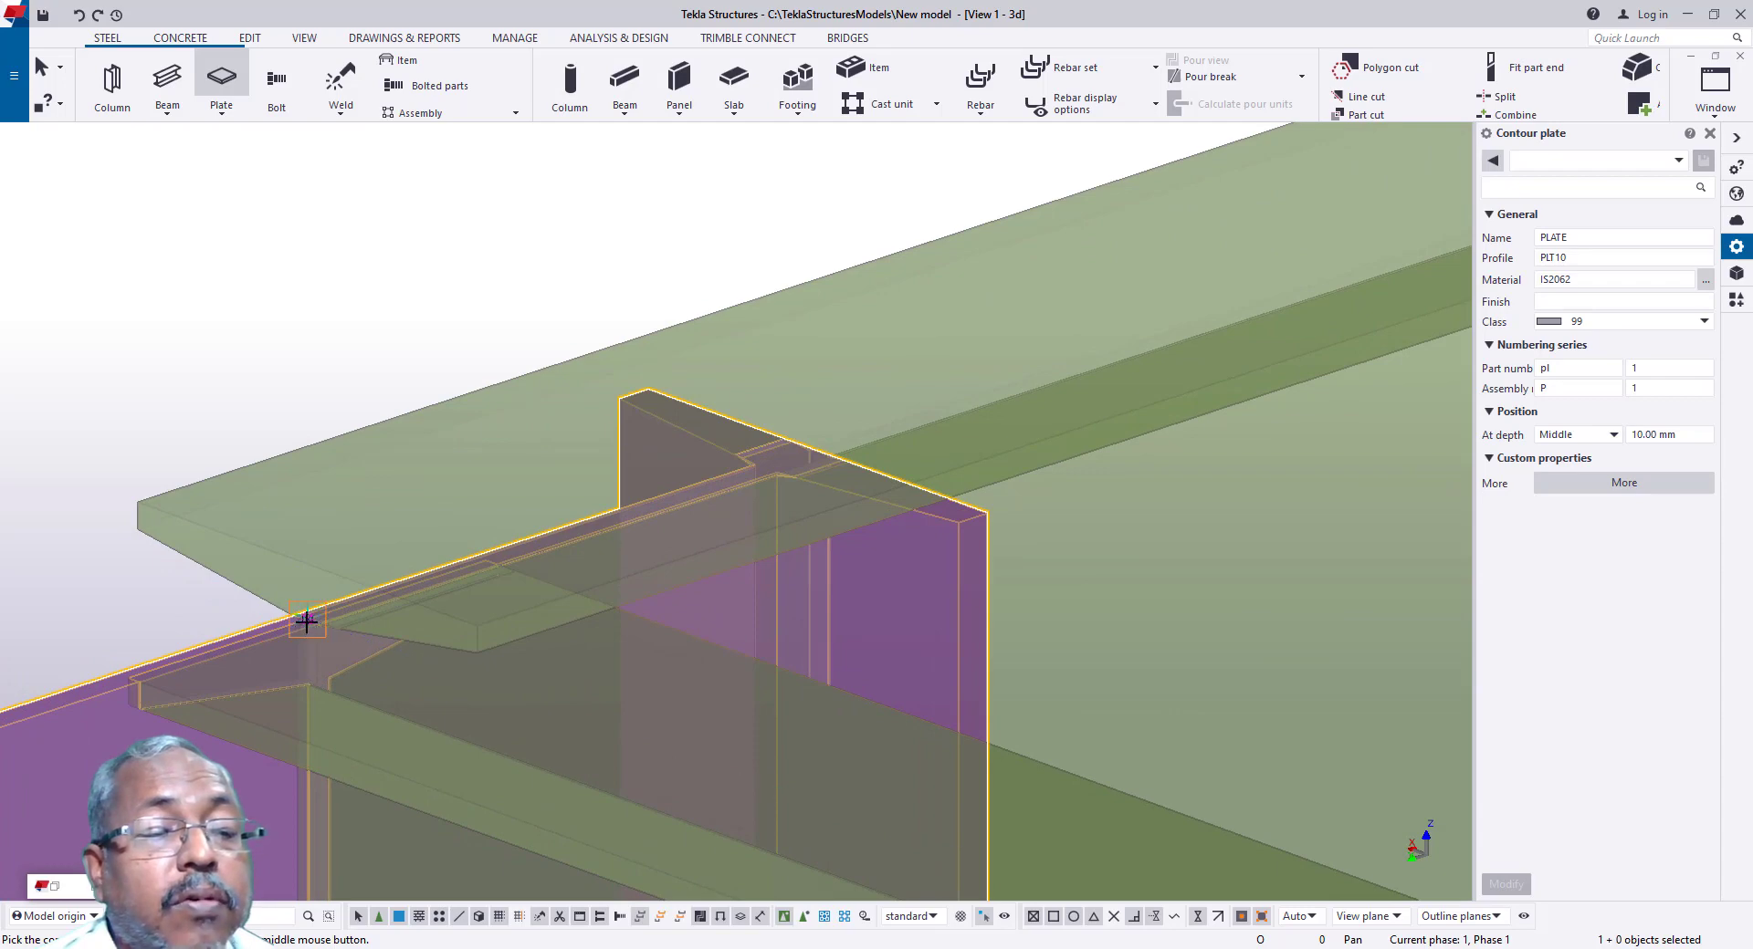
{"action": "scroll", "coordinate": [224, 655], "scroll_direction": "down", "scroll_amount": 10}
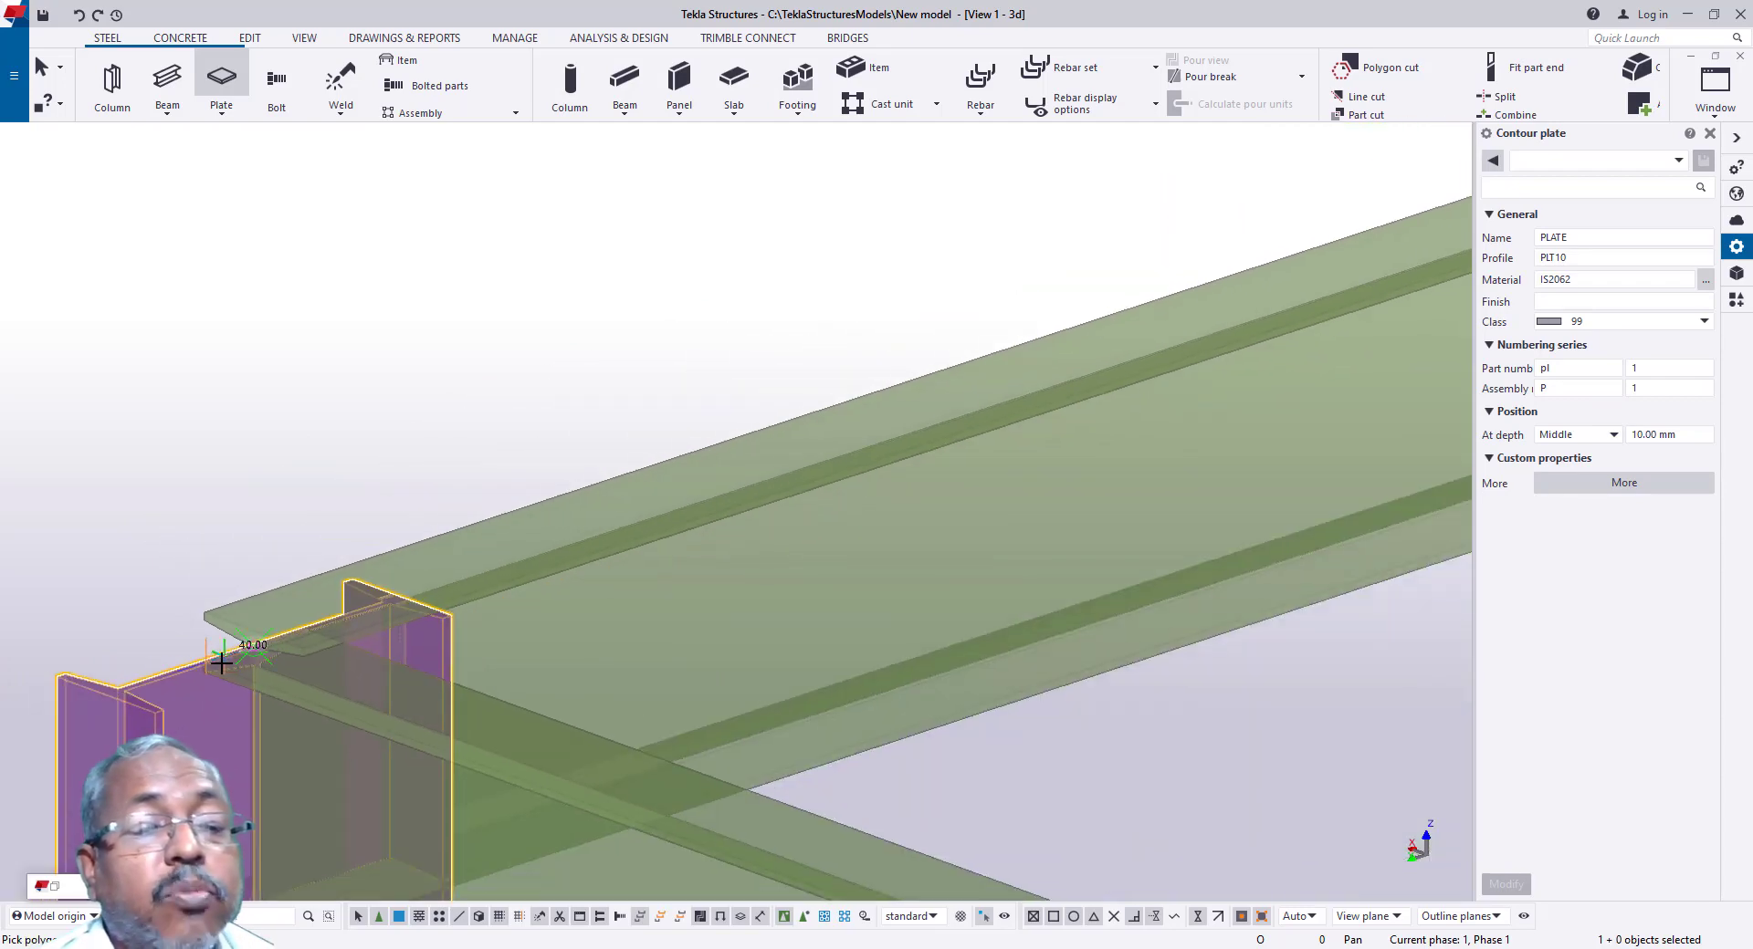
{"action": "left_click", "coordinate": [178, 675]}
{"action": "scroll", "coordinate": [763, 497], "scroll_direction": "up", "scroll_amount": 5}
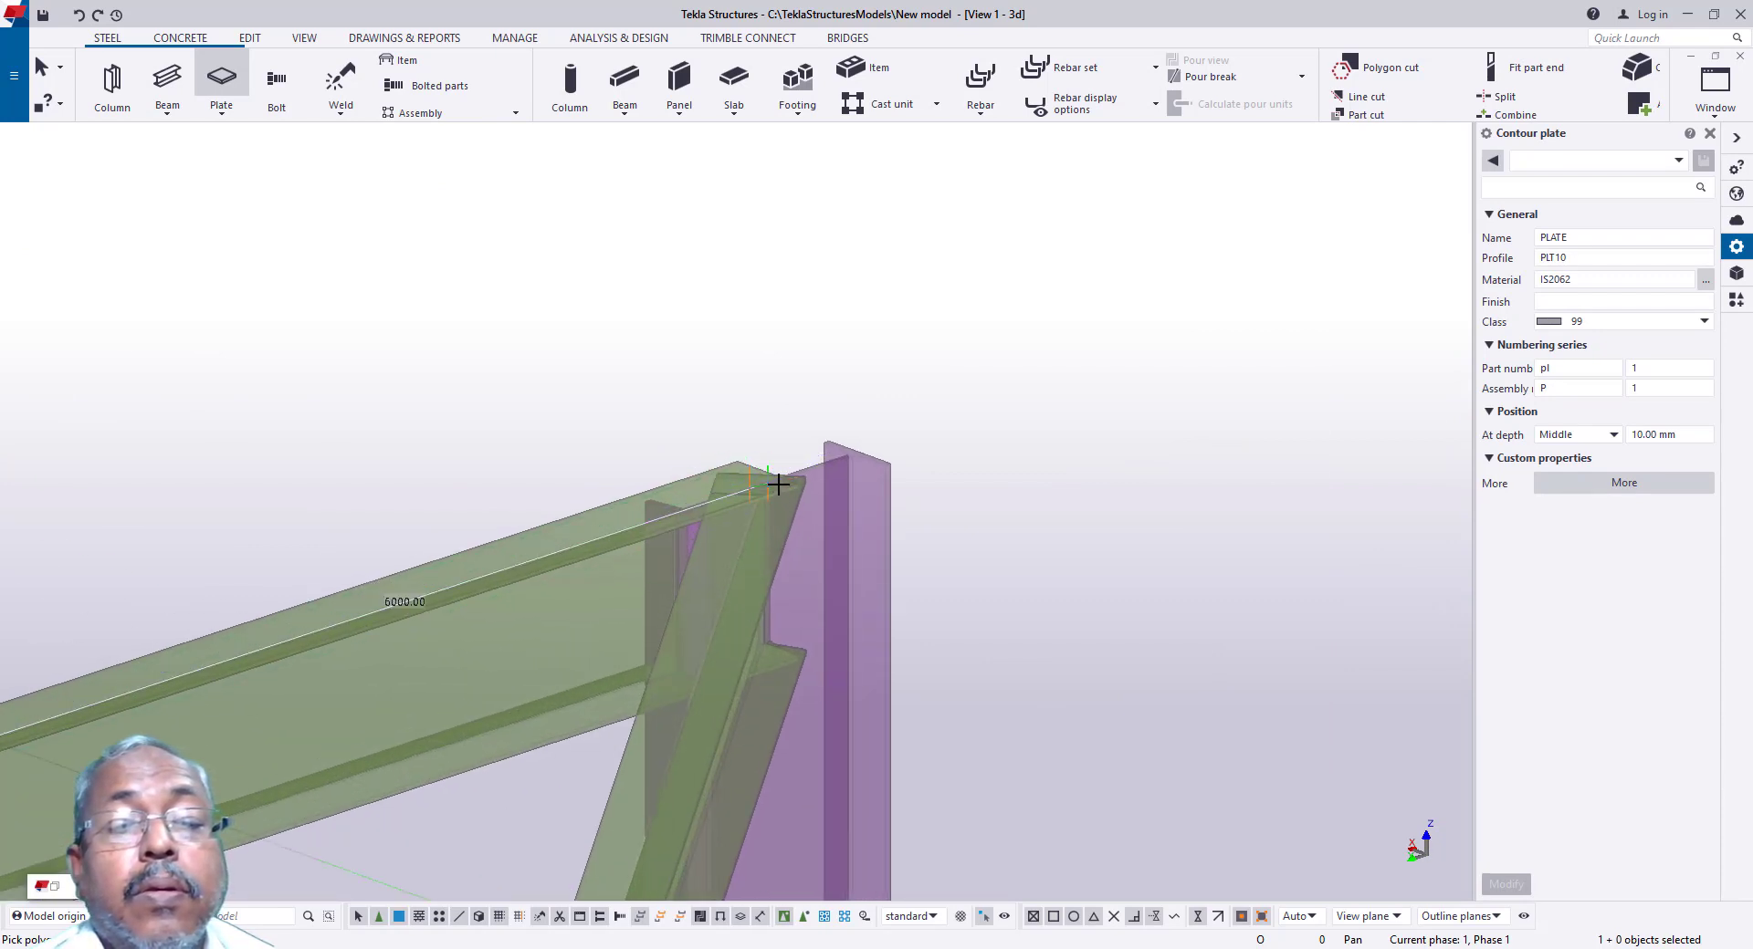
{"action": "left_click", "coordinate": [778, 484]}
{"action": "scroll", "coordinate": [785, 475], "scroll_direction": "down", "scroll_amount": 5}
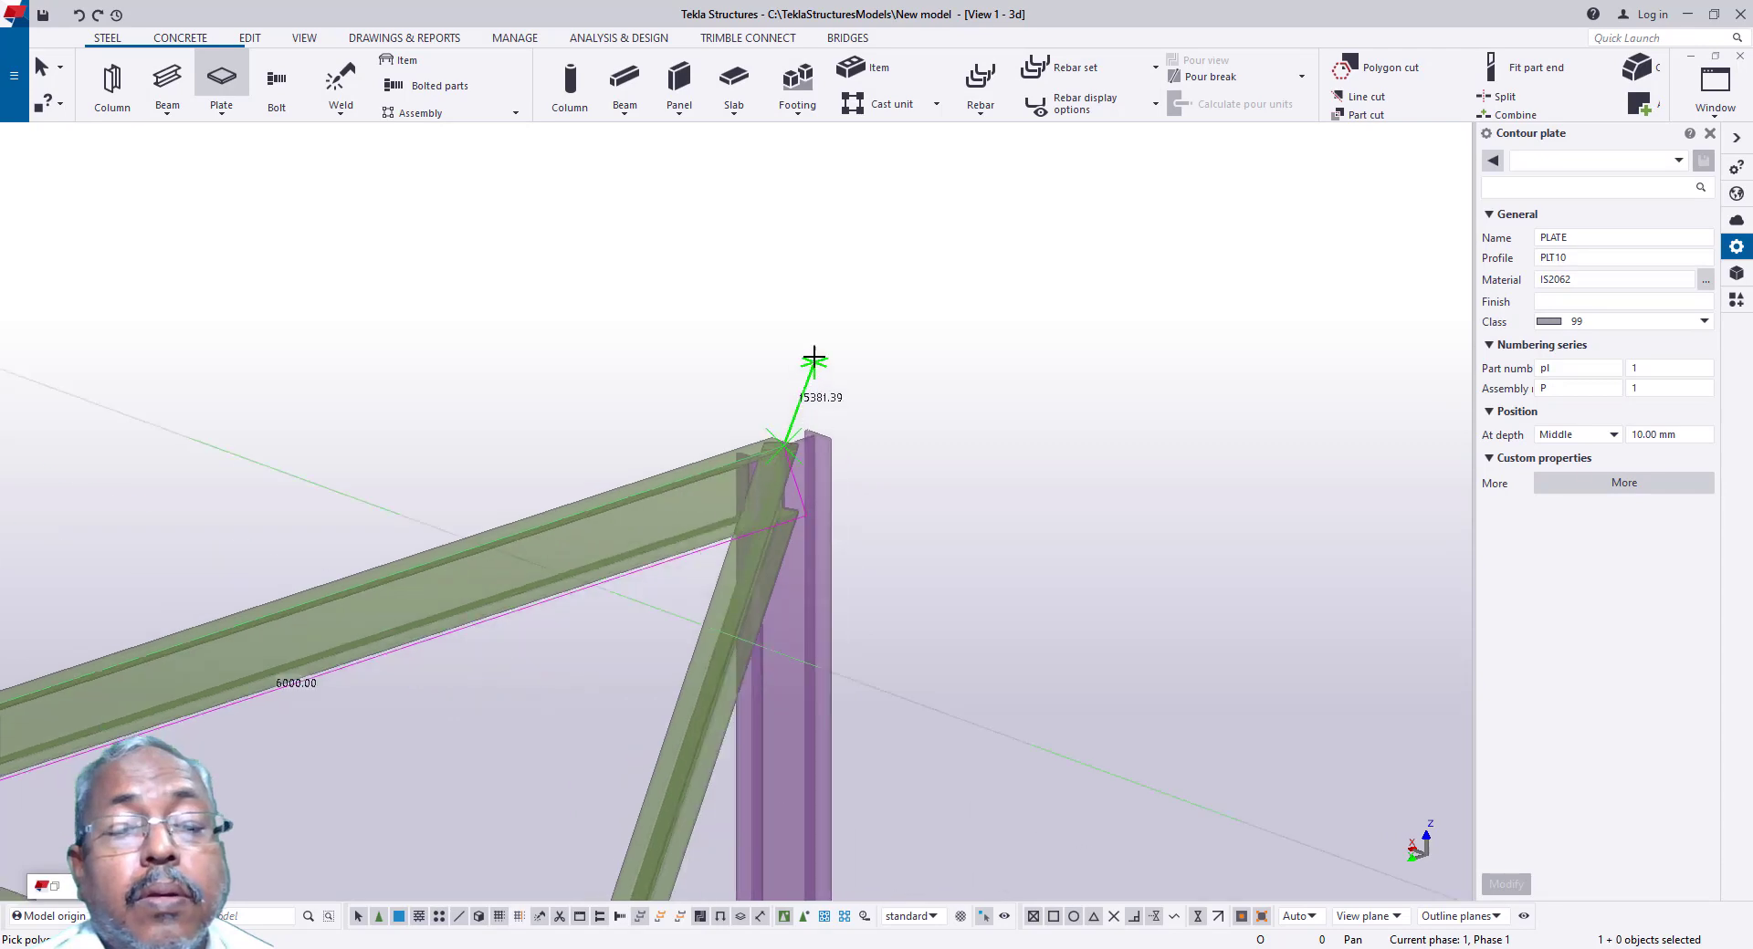
{"action": "scroll", "coordinate": [740, 575], "scroll_direction": "up", "scroll_amount": 4}
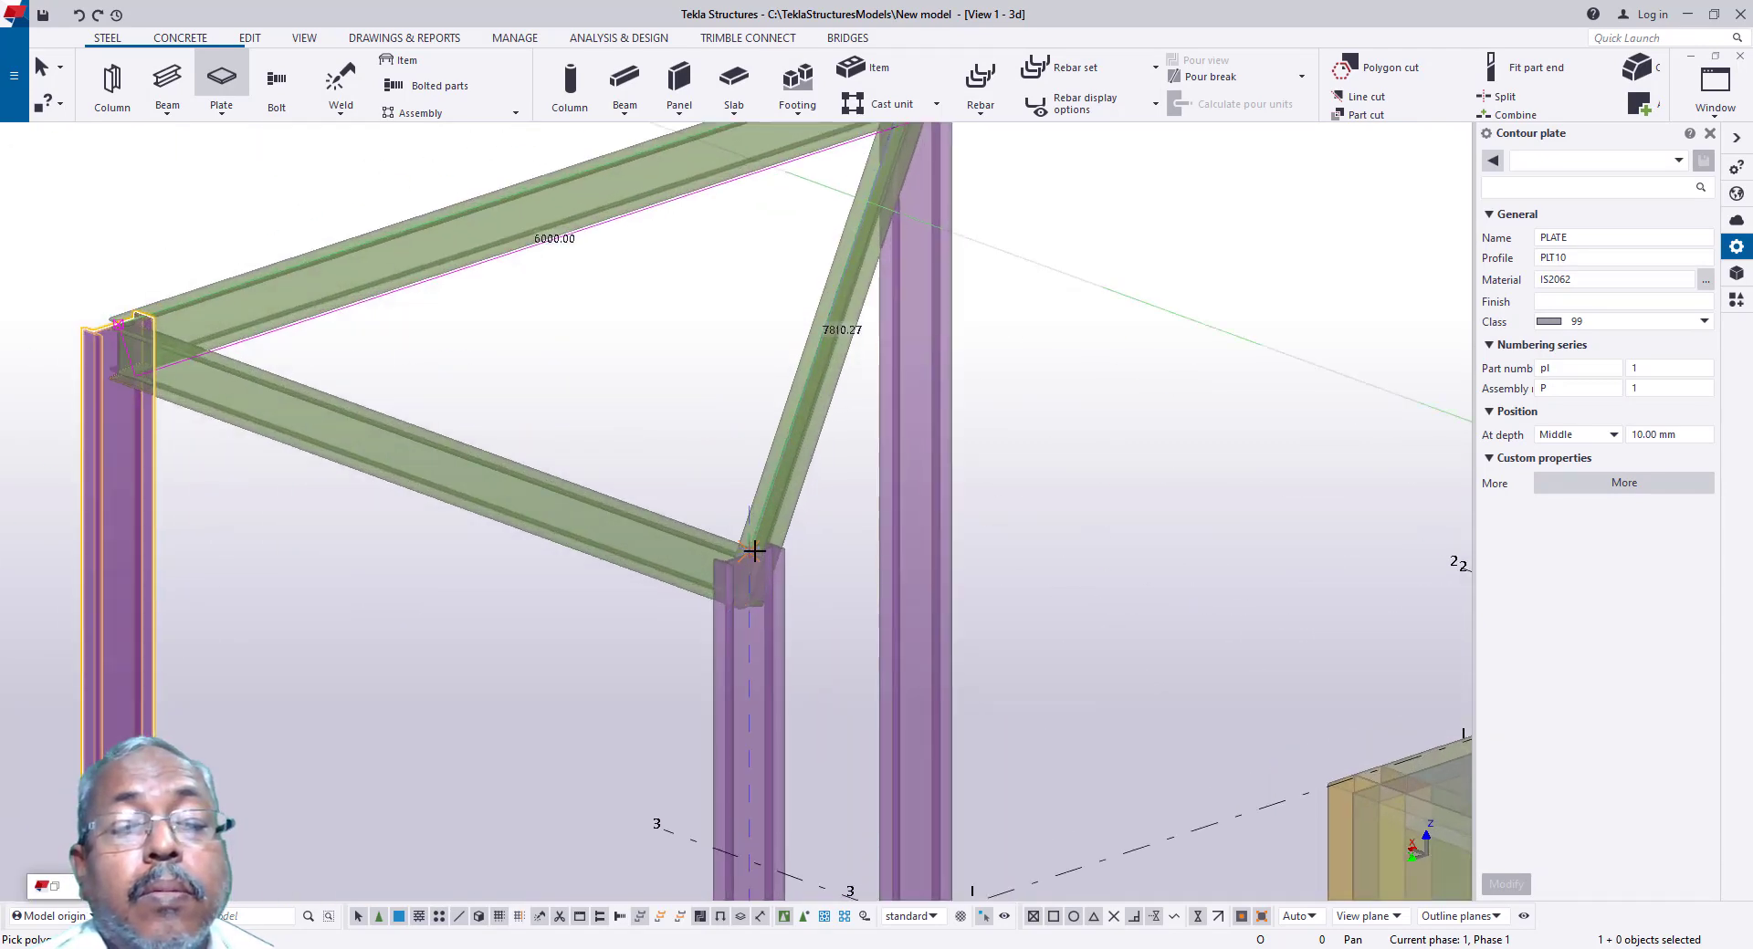
{"action": "left_click", "coordinate": [754, 554]}
{"action": "scroll", "coordinate": [728, 586], "scroll_direction": "down", "scroll_amount": 5}
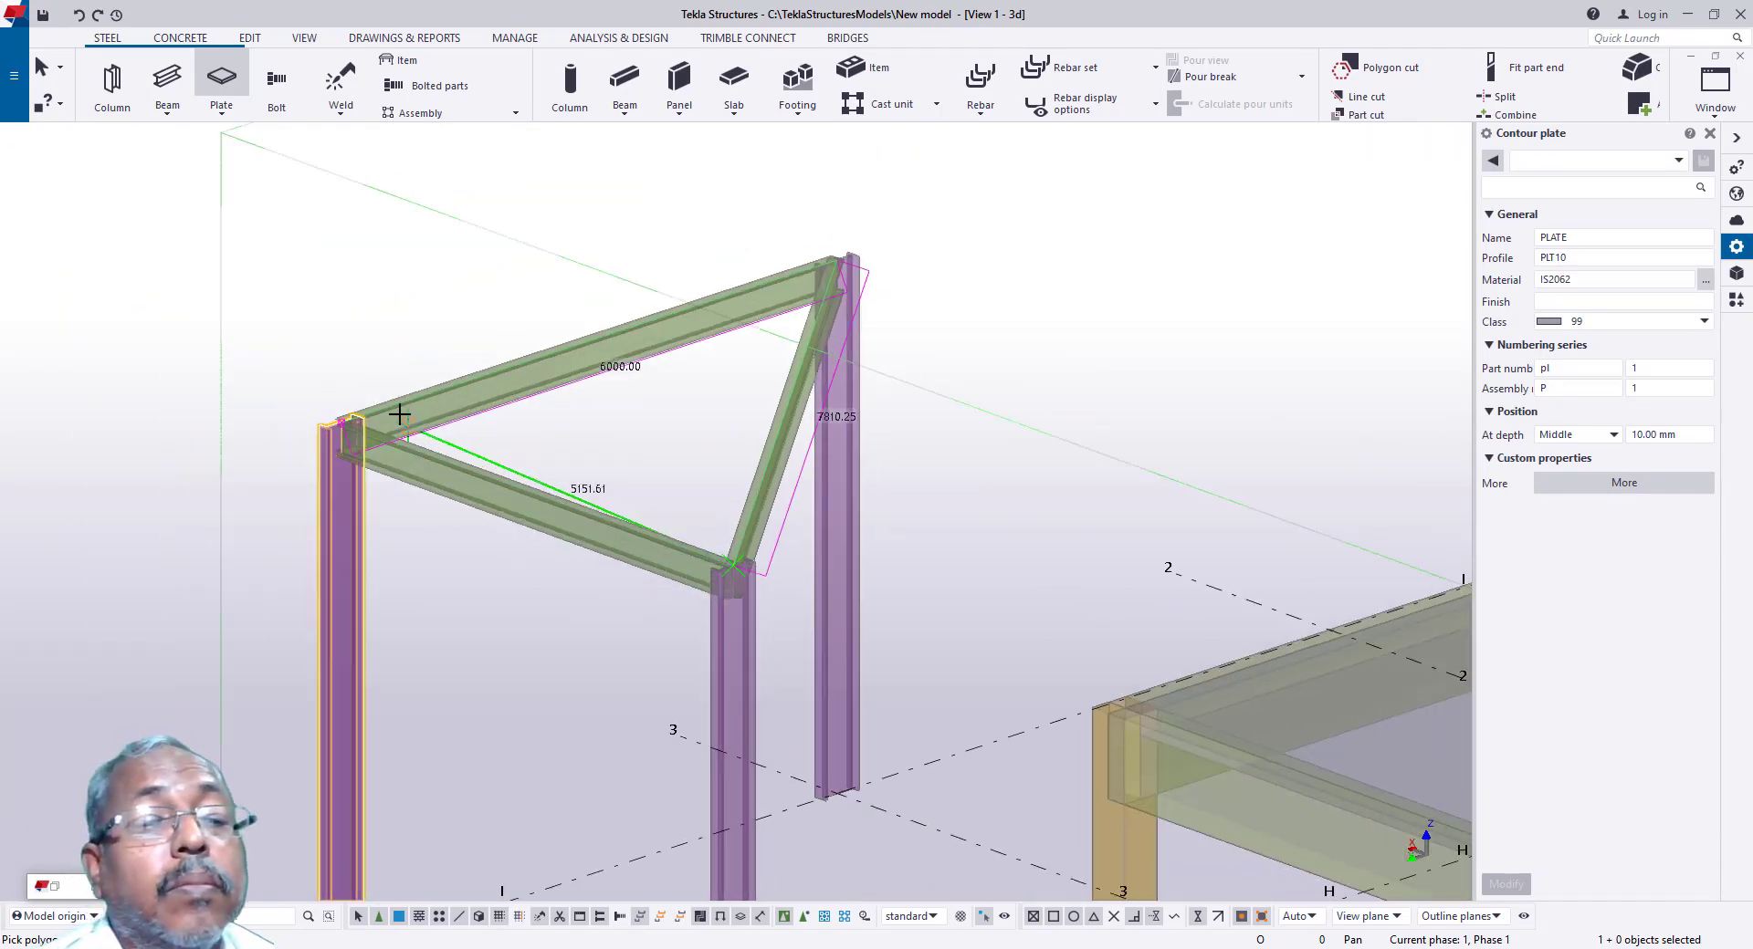
Step: Close the contour plate outline at the starting corner above the first column and end the command
{"action": "scroll", "coordinate": [274, 422], "scroll_direction": "up", "scroll_amount": 5}
{"action": "scroll", "coordinate": [380, 465], "scroll_direction": "up", "scroll_amount": 8}
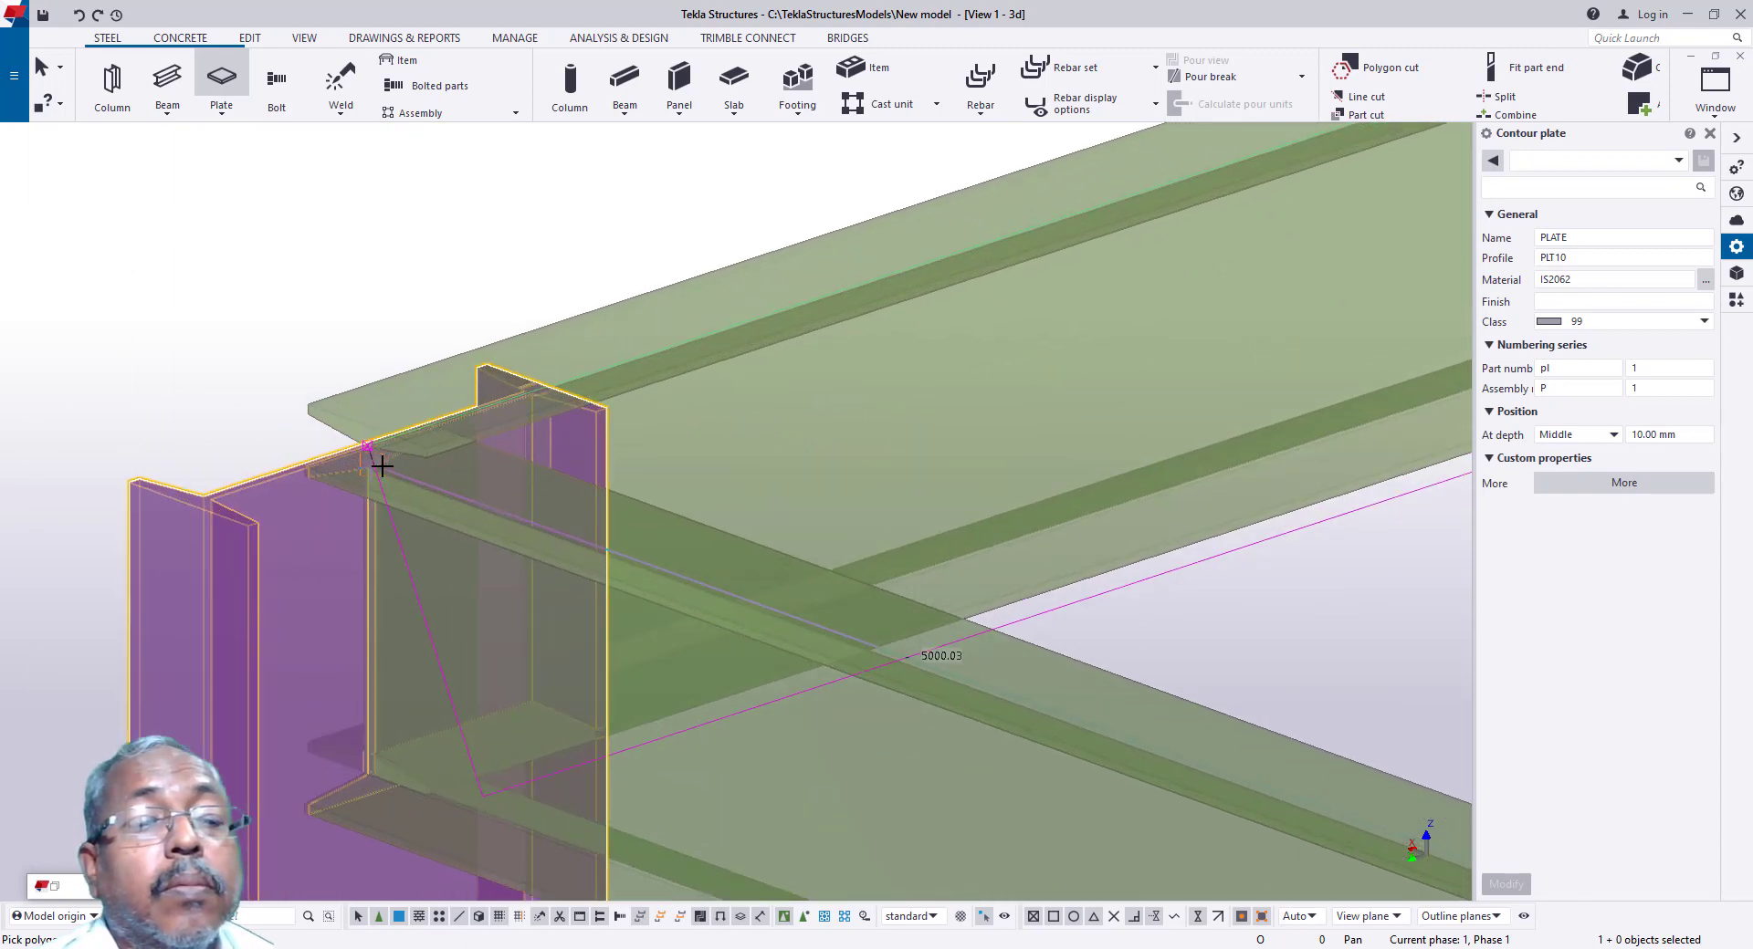
{"action": "scroll", "coordinate": [380, 465], "scroll_direction": "up", "scroll_amount": 3}
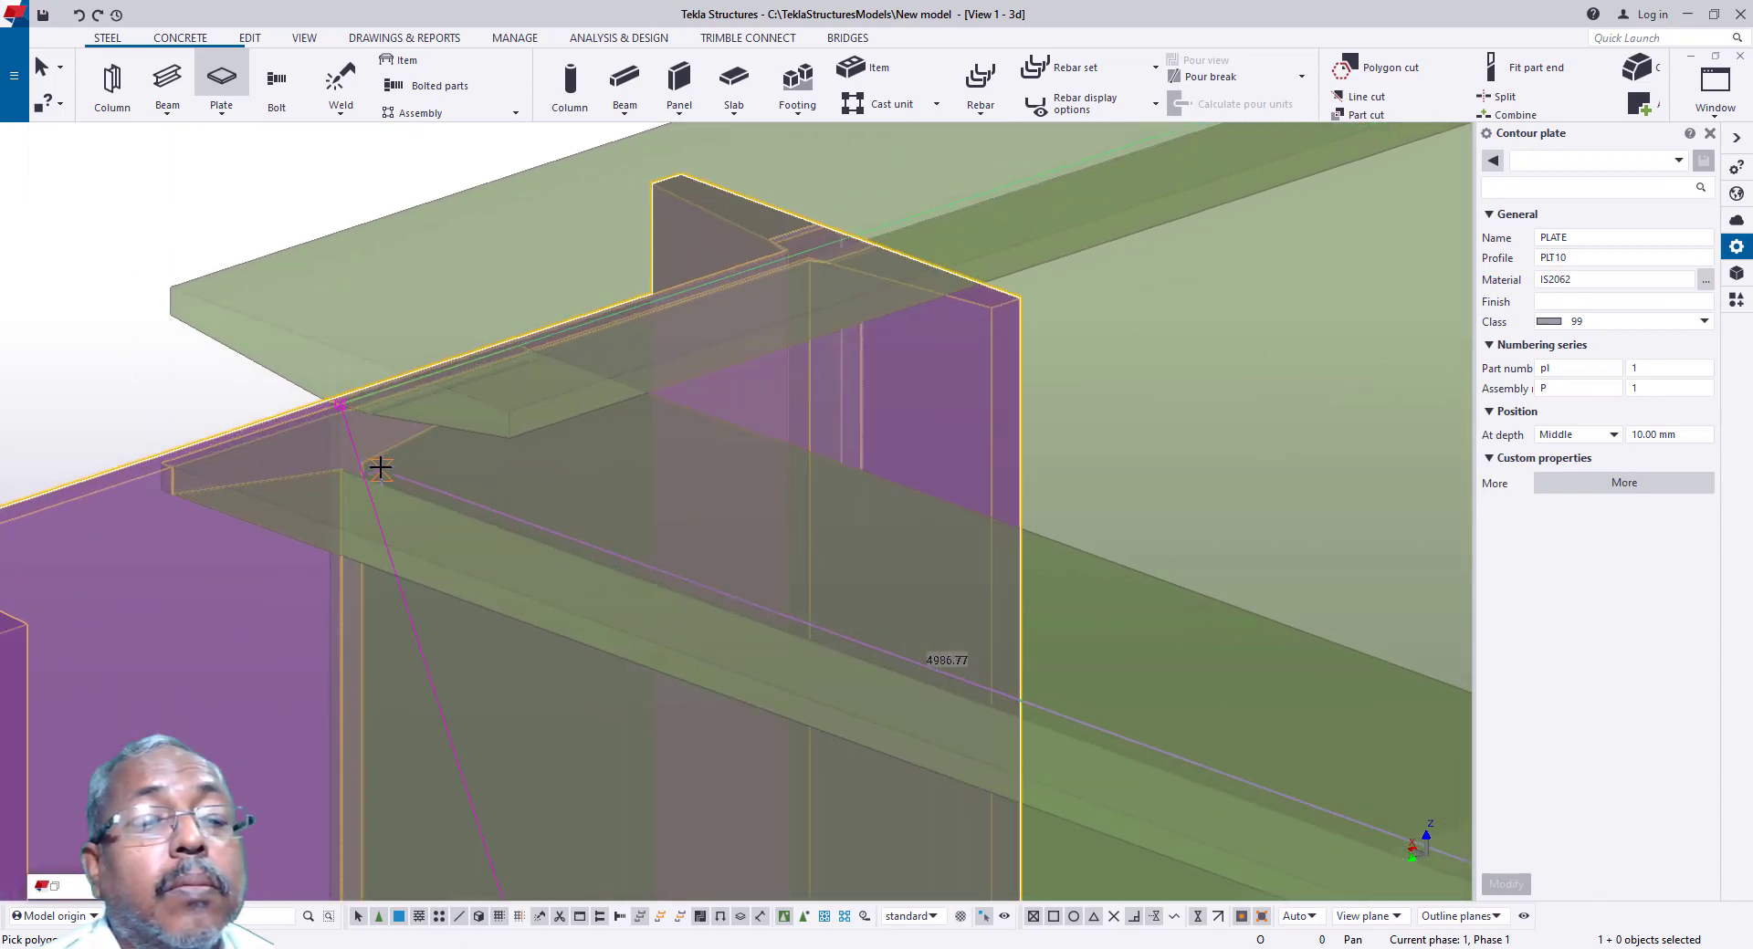
{"action": "scroll", "coordinate": [342, 403], "scroll_direction": "up", "scroll_amount": 3}
{"action": "left_click", "coordinate": [342, 404]}
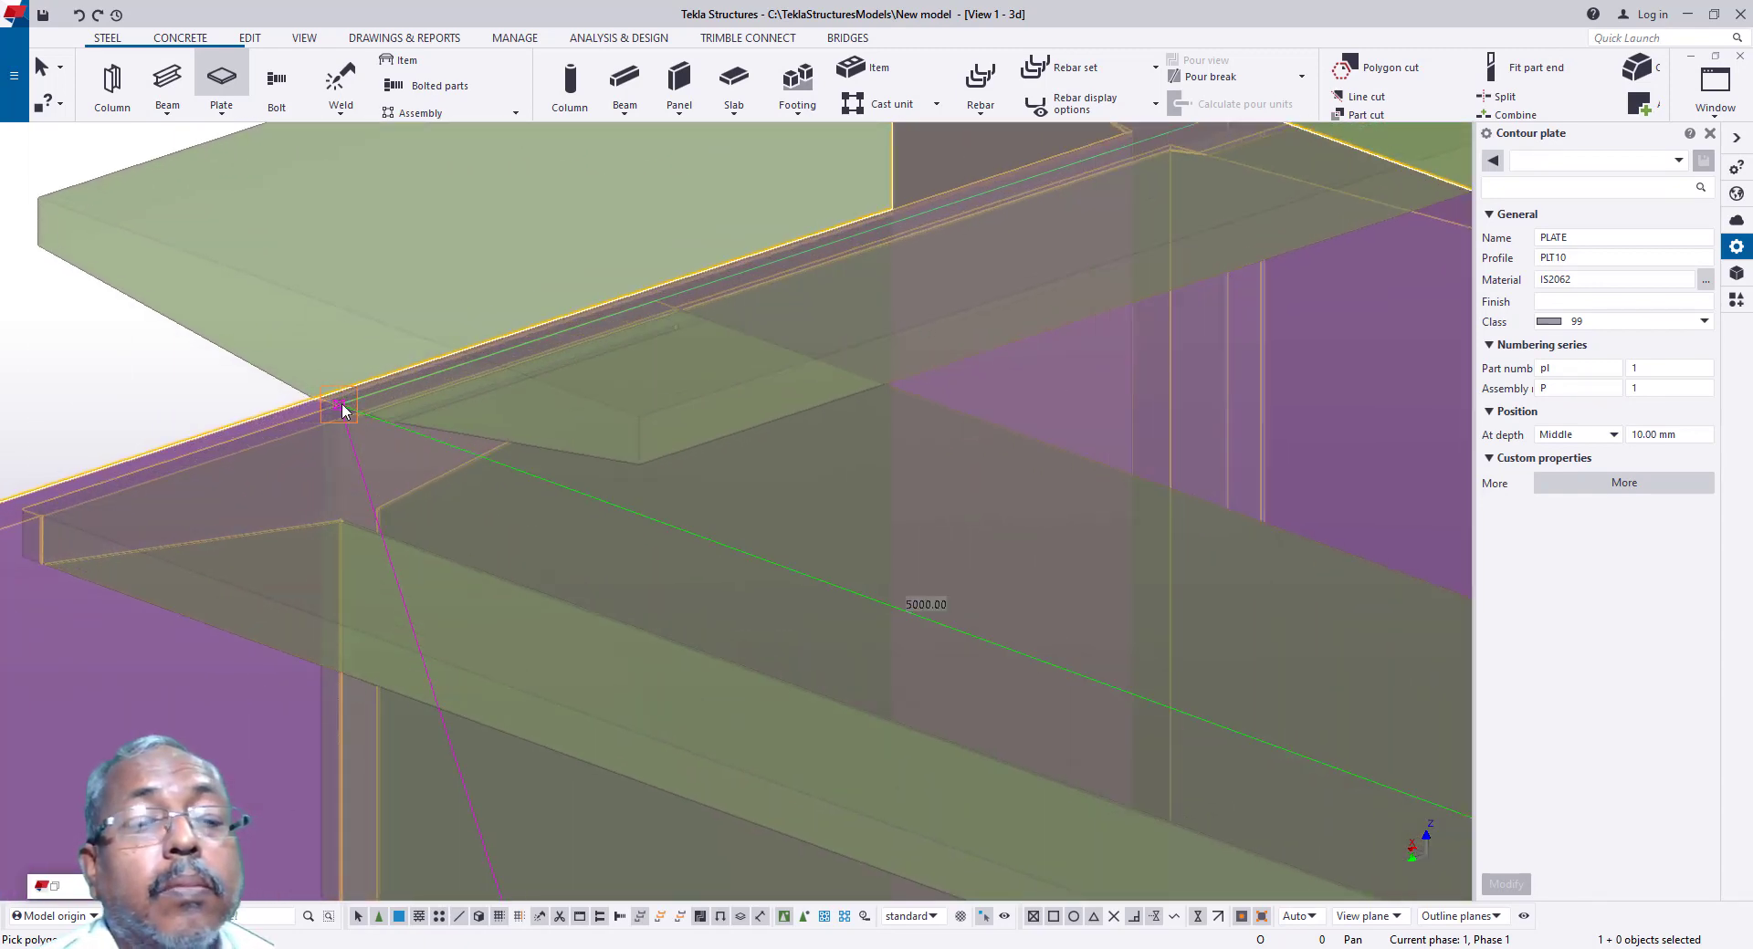
{"action": "scroll", "coordinate": [326, 407], "scroll_direction": "down", "scroll_amount": 10}
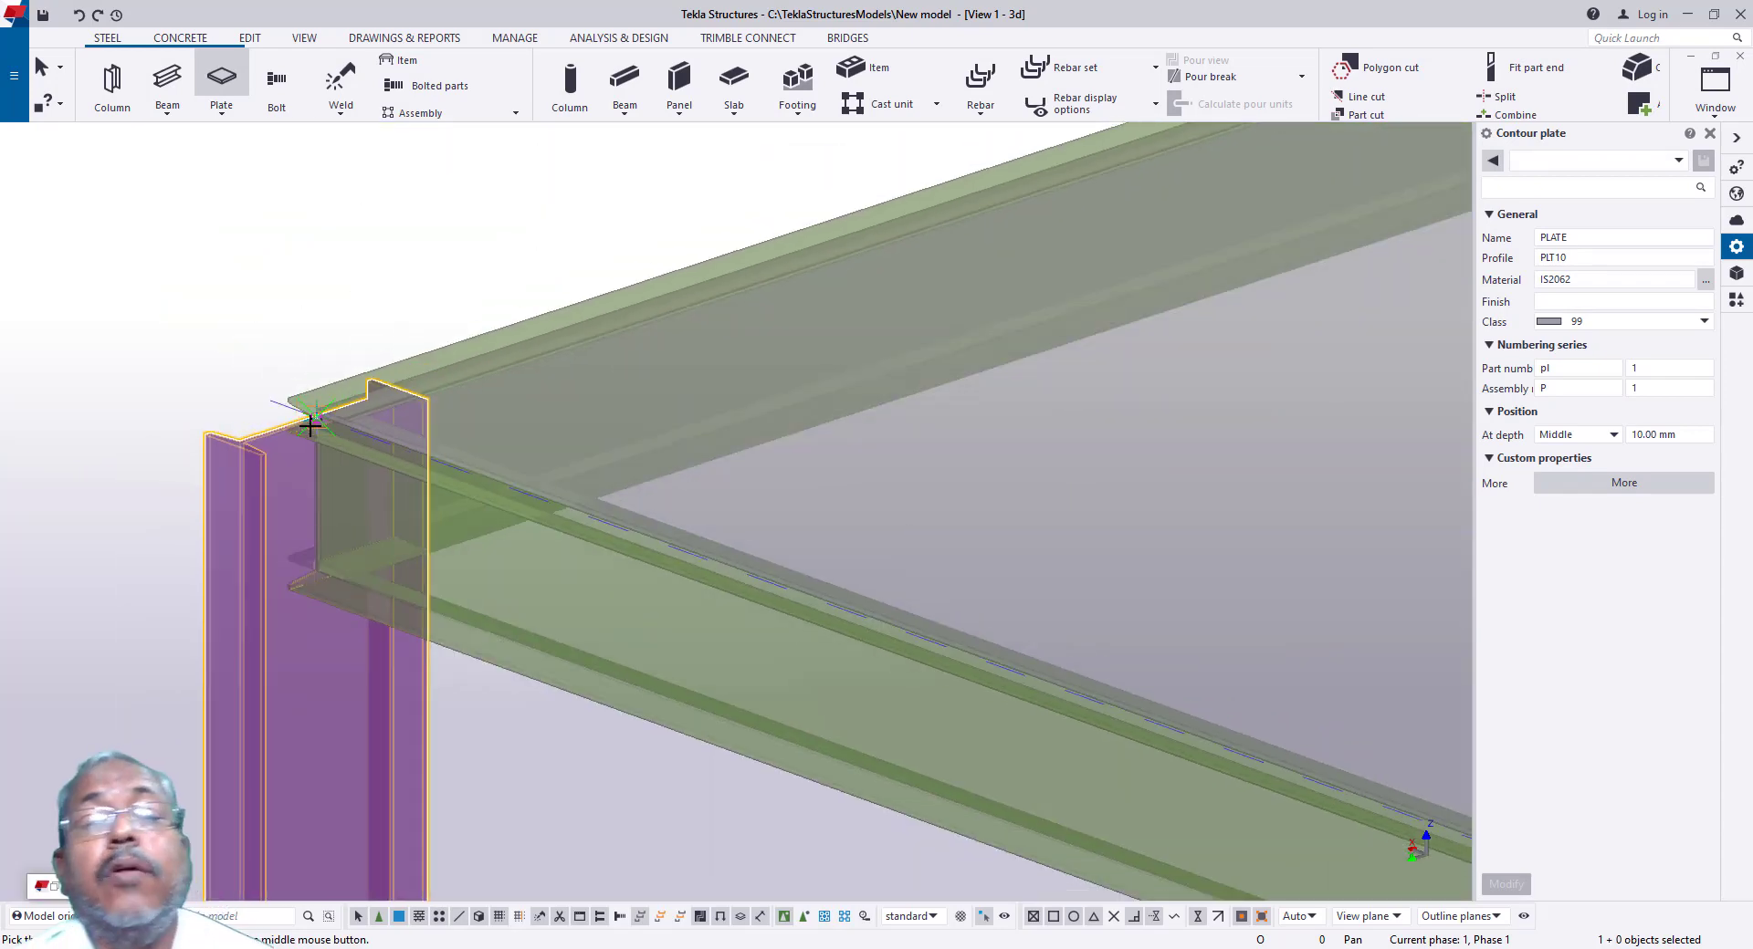
{"action": "scroll", "coordinate": [306, 423], "scroll_direction": "down", "scroll_amount": 2}
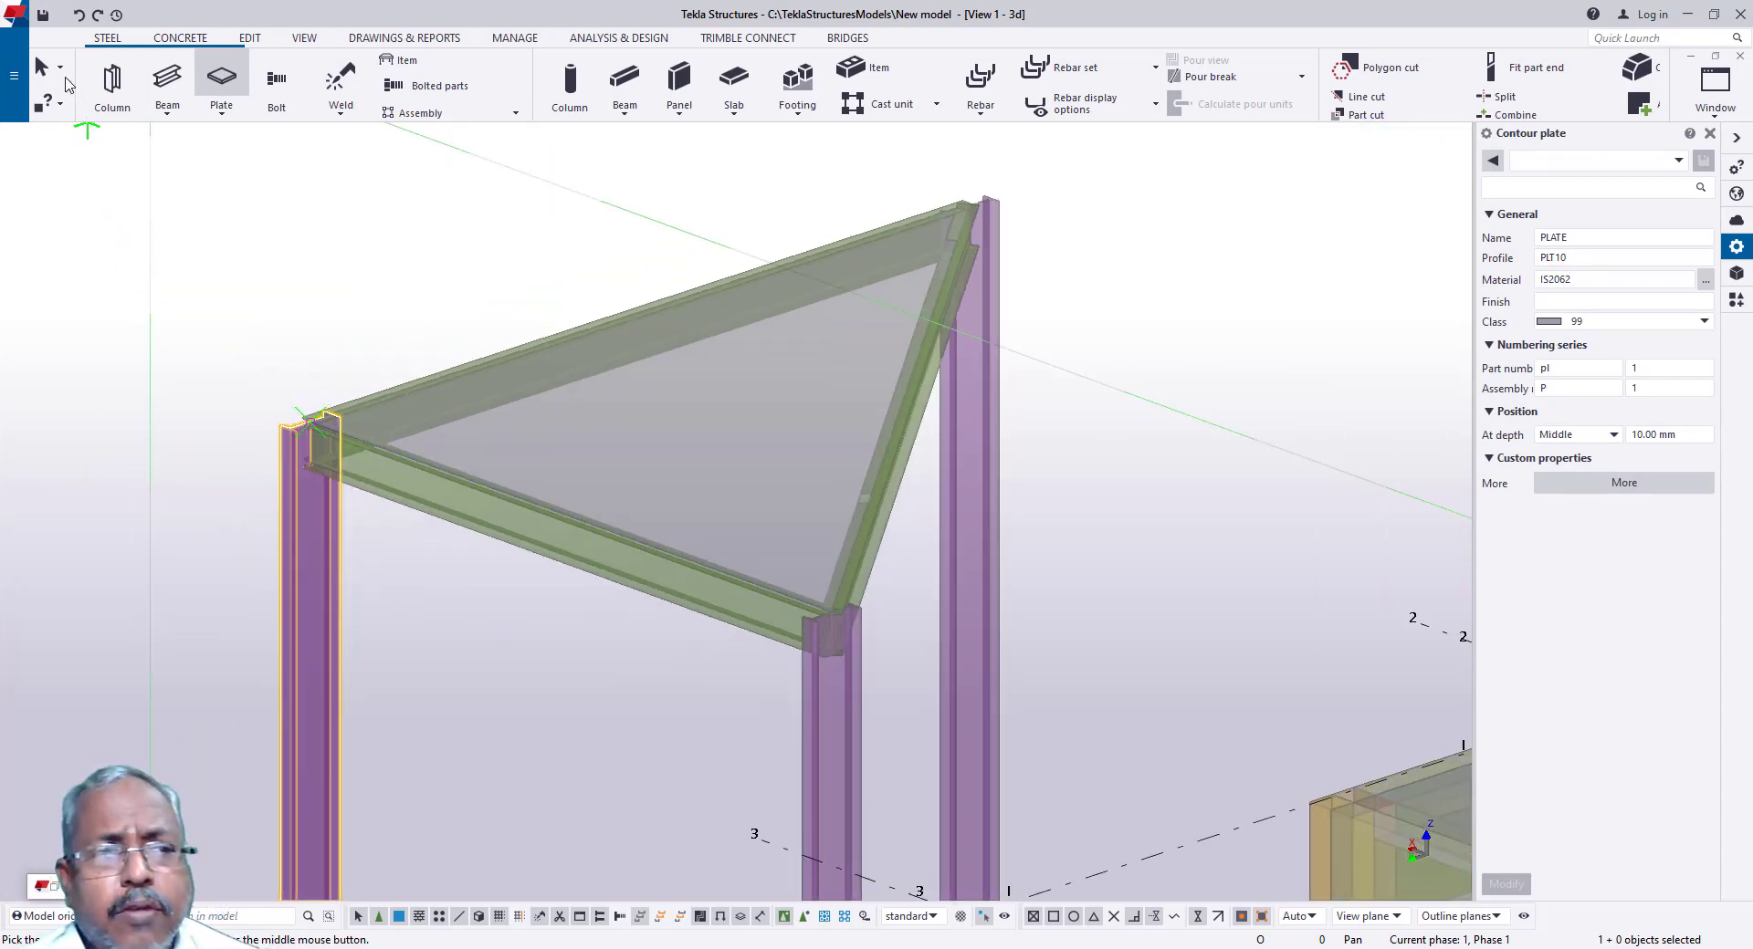
{"action": "left_click", "coordinate": [40, 73]}
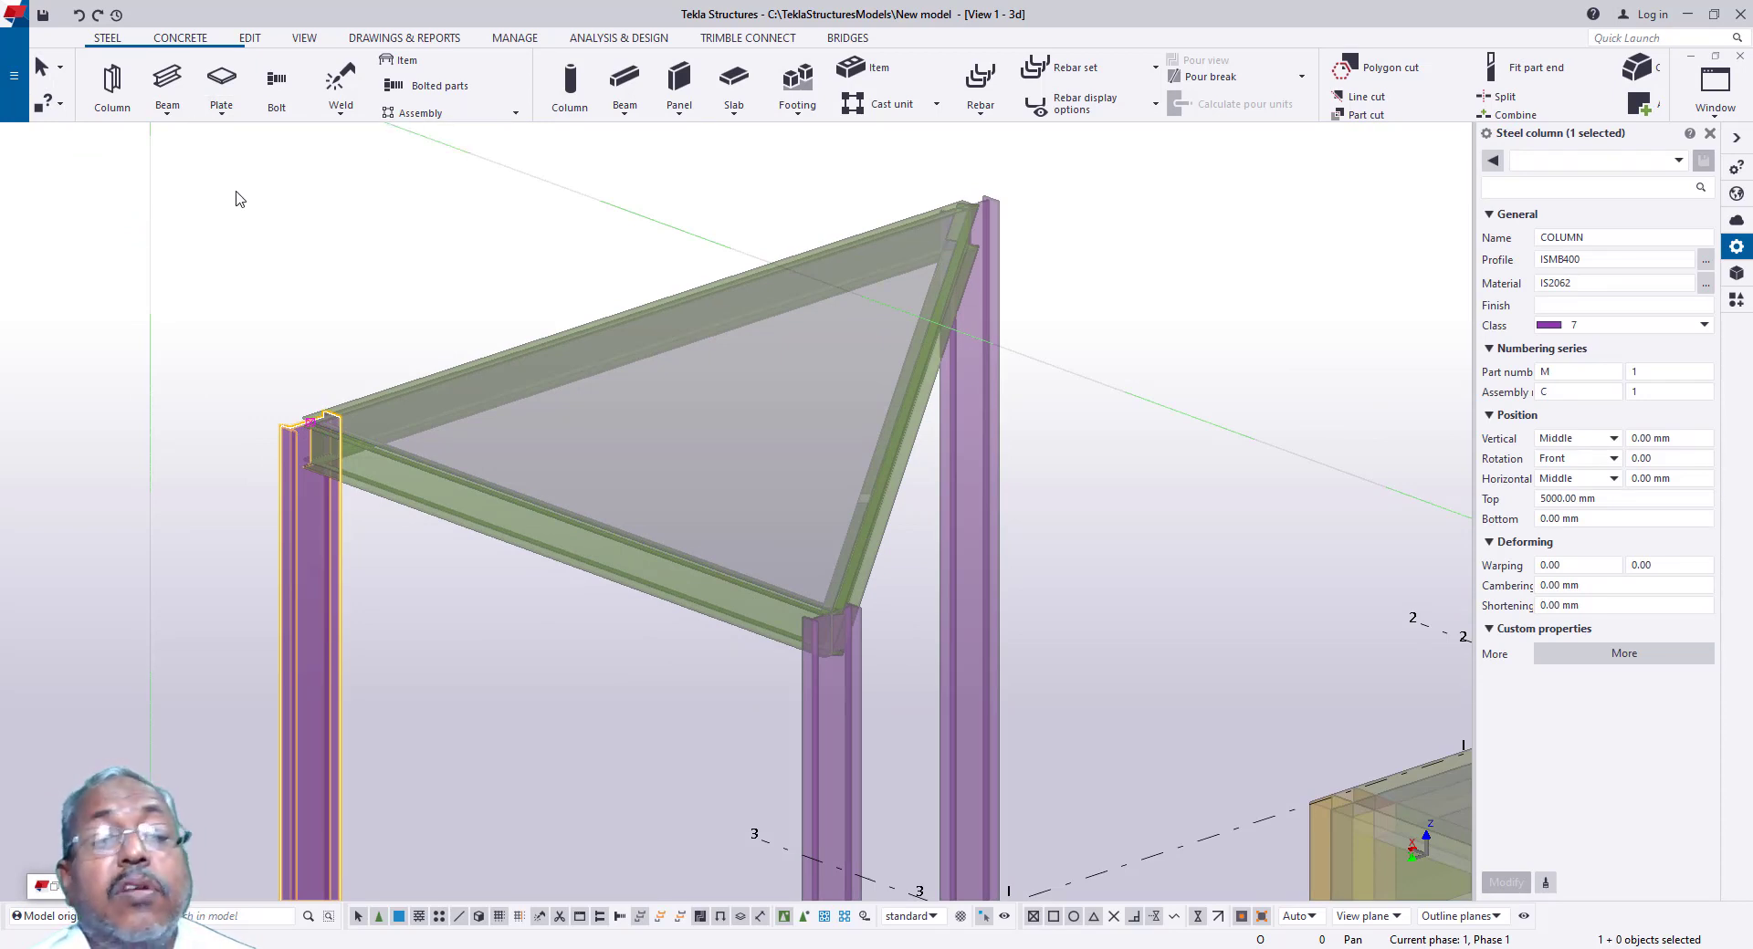
Step: Examine the triangular frame and its contour plate from several sides, including the beam-to-column joint
{"action": "scroll", "coordinate": [193, 419], "scroll_direction": "down", "scroll_amount": 2}
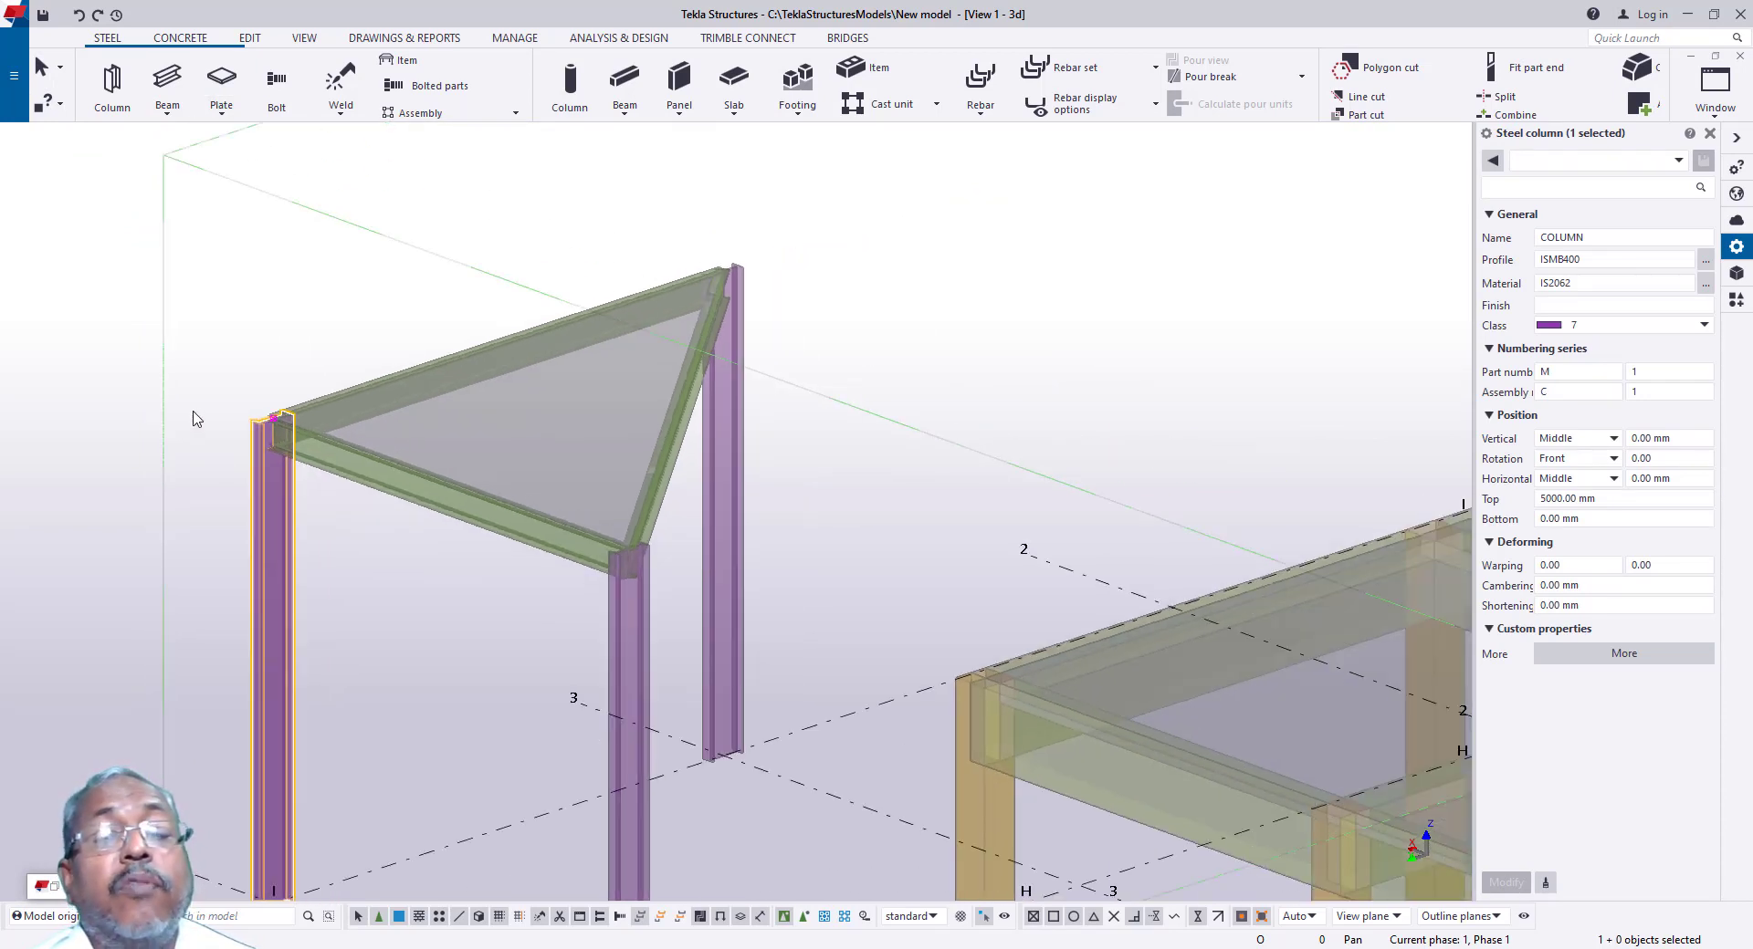
{"action": "scroll", "coordinate": [201, 431], "scroll_direction": "up", "scroll_amount": 5}
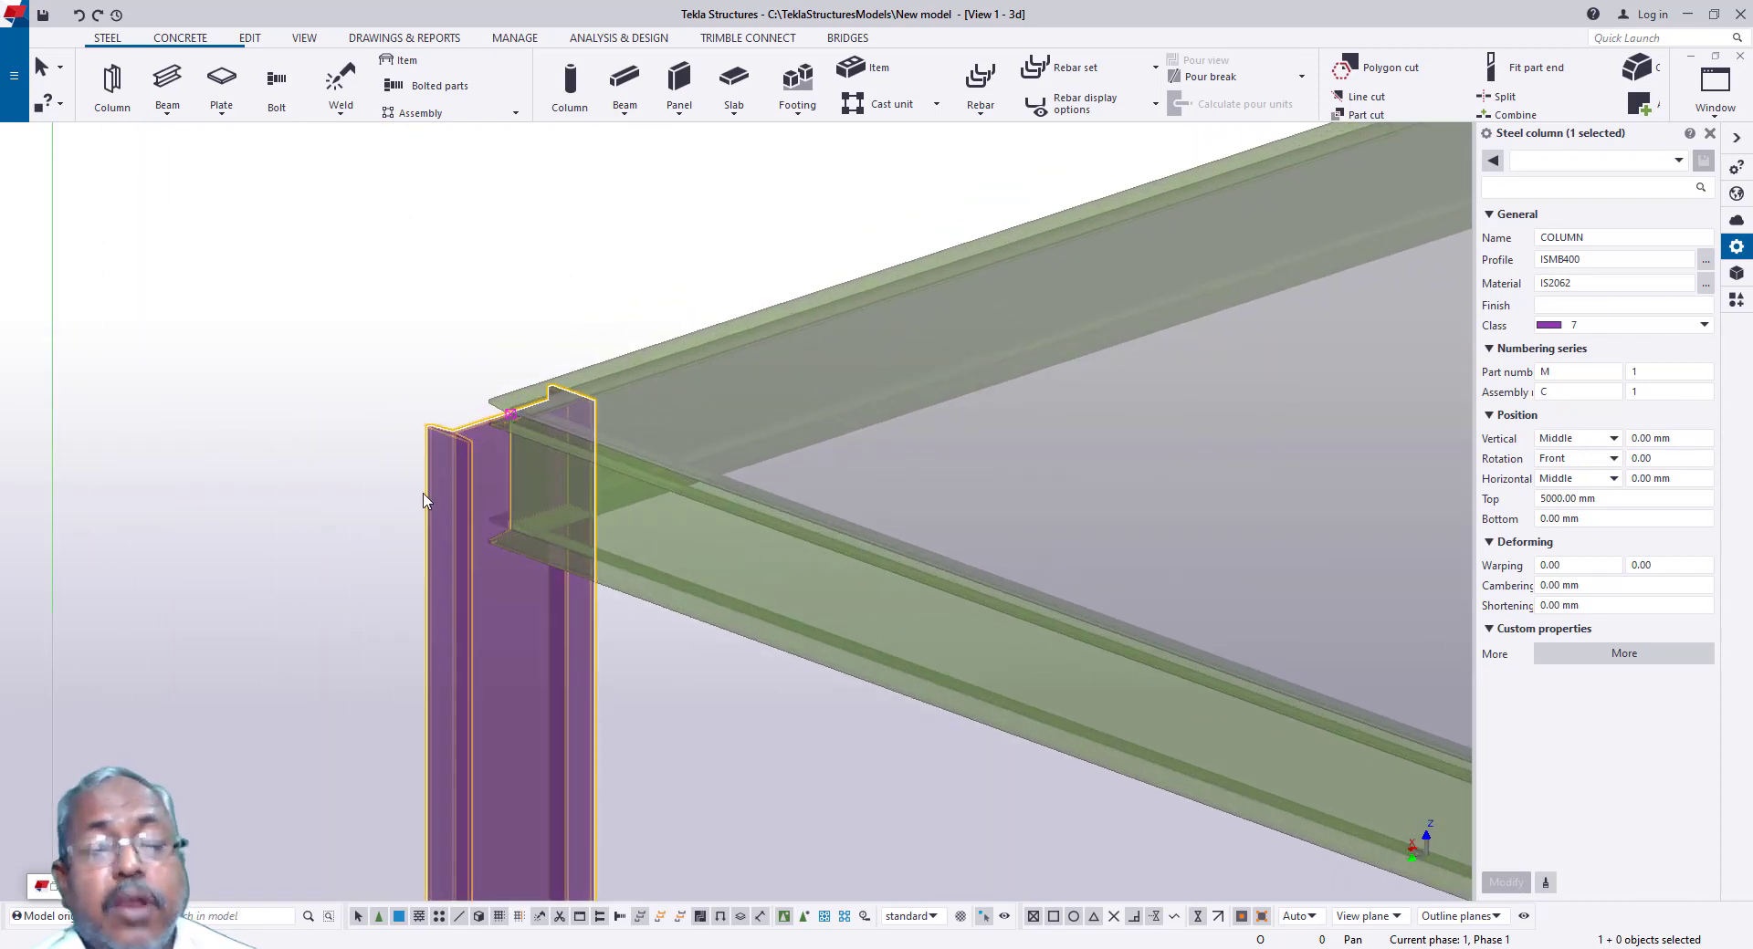
{"action": "scroll", "coordinate": [425, 496], "scroll_direction": "down", "scroll_amount": 2}
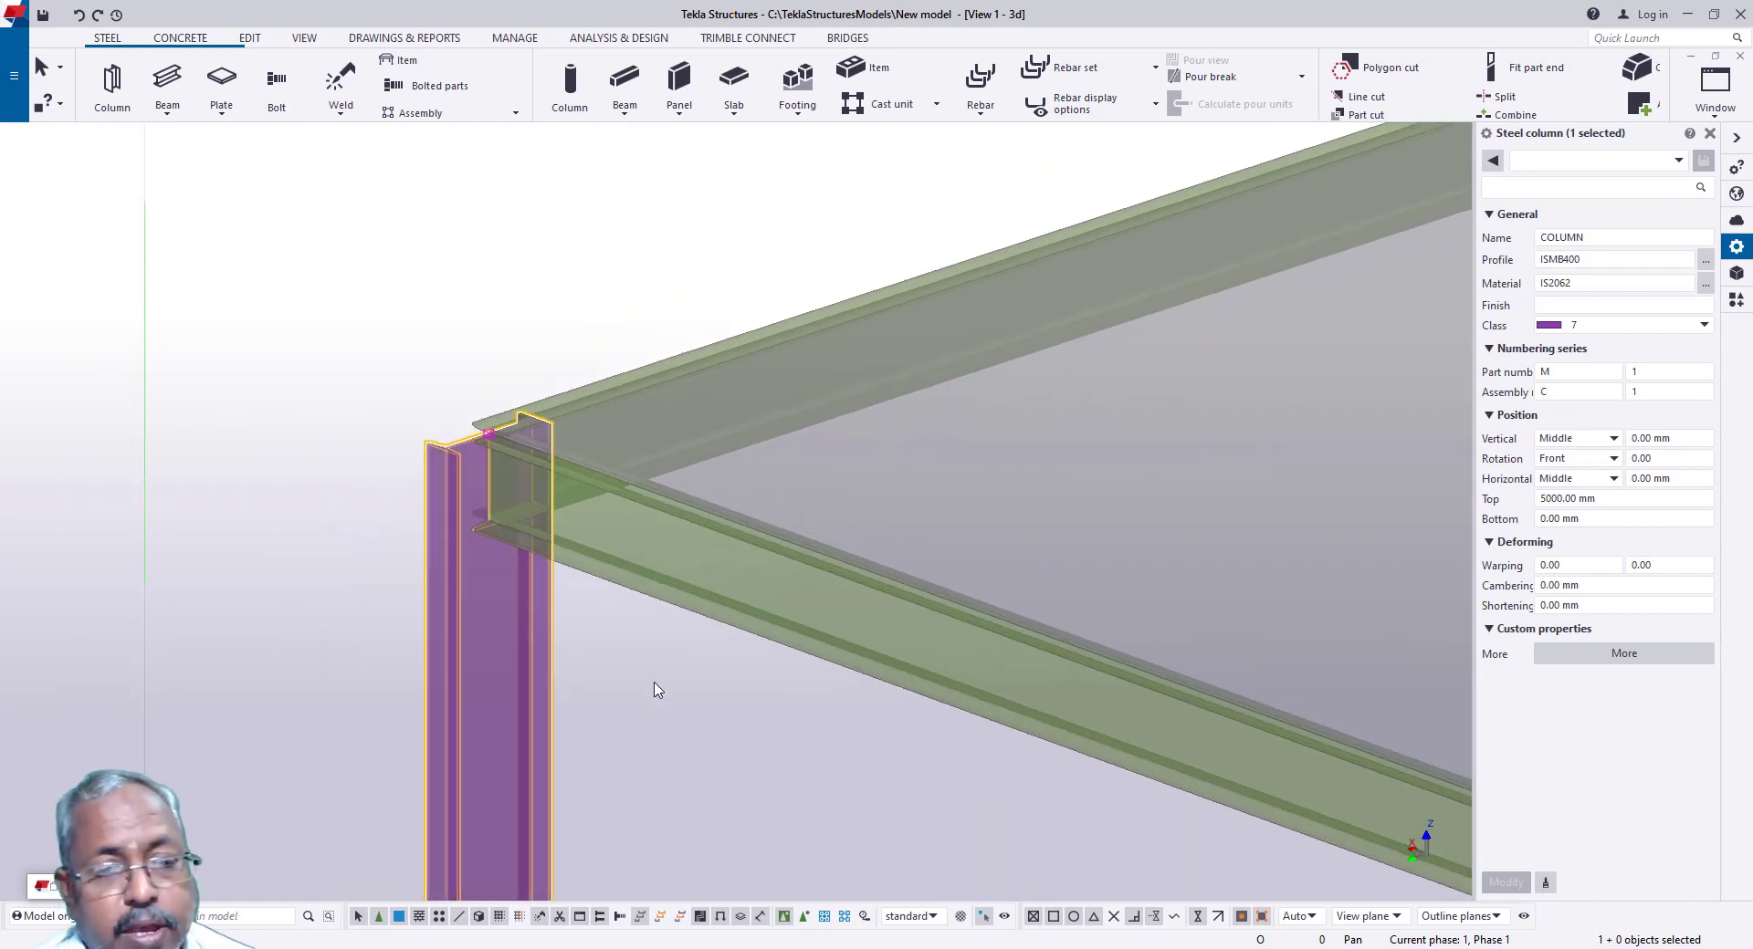
{"action": "scroll", "coordinate": [755, 708], "scroll_direction": "down", "scroll_amount": 5}
{"action": "scroll", "coordinate": [778, 519], "scroll_direction": "down", "scroll_amount": 3}
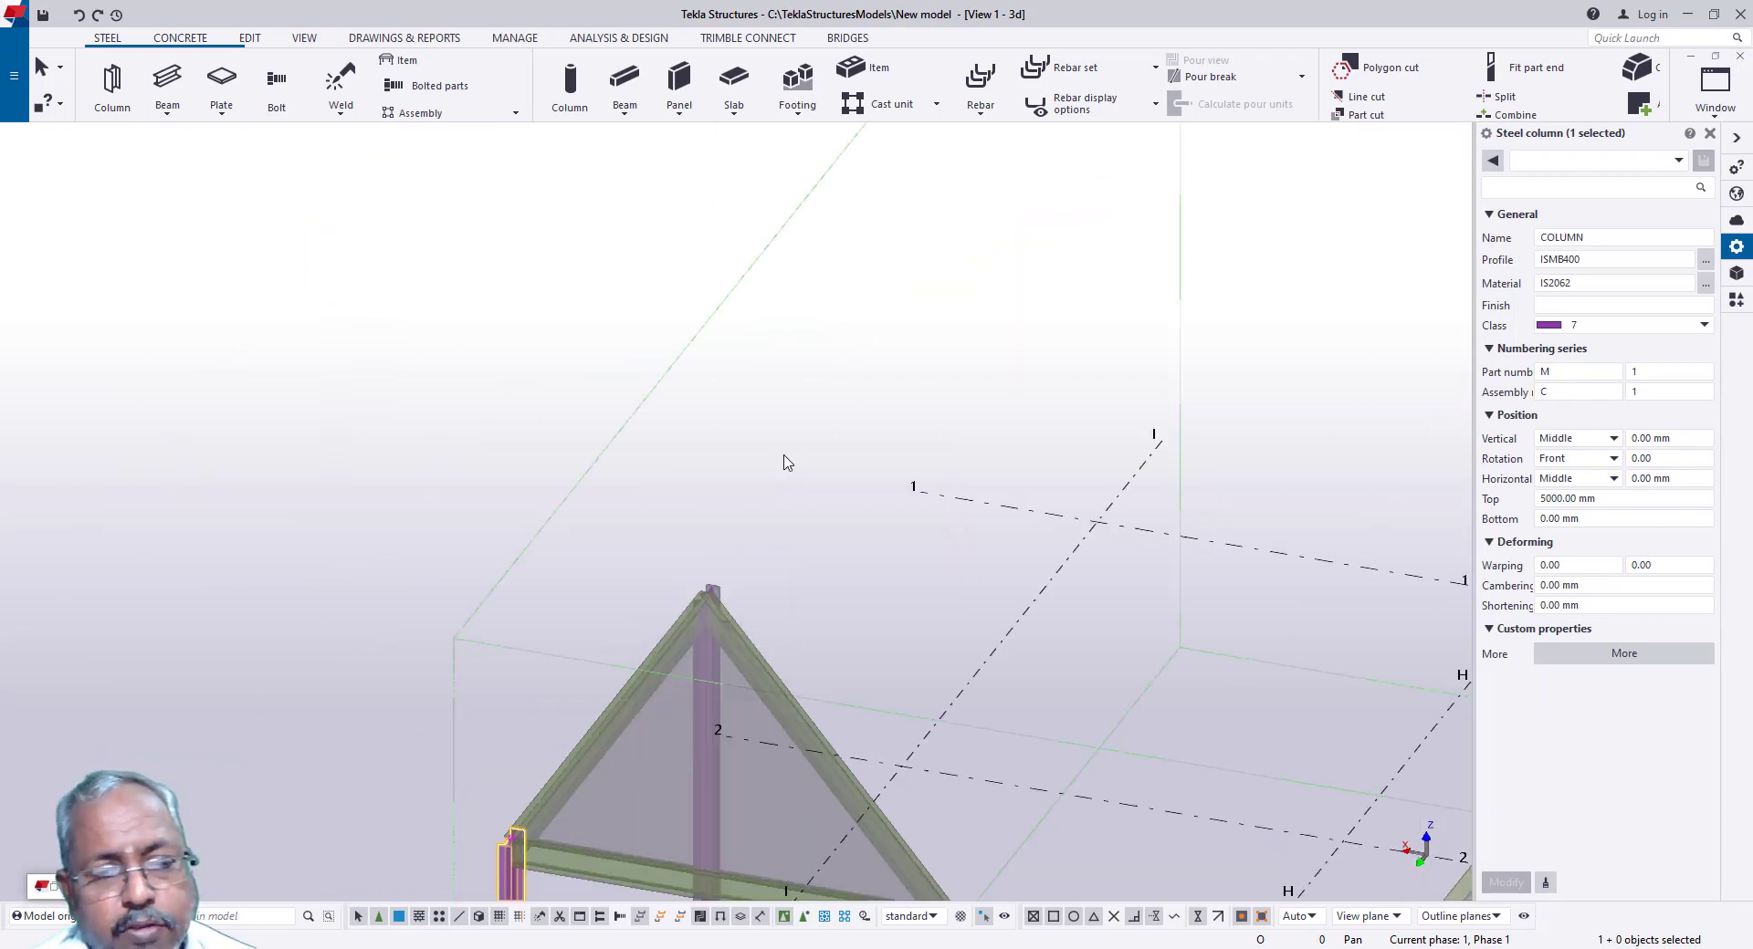
{"action": "scroll", "coordinate": [779, 456], "scroll_direction": "down", "scroll_amount": 4}
{"action": "middle_click_drag", "start_coordinate": [849, 465], "coordinate": [1023, 551]}
{"action": "scroll", "coordinate": [939, 624], "scroll_direction": "up", "scroll_amount": 6}
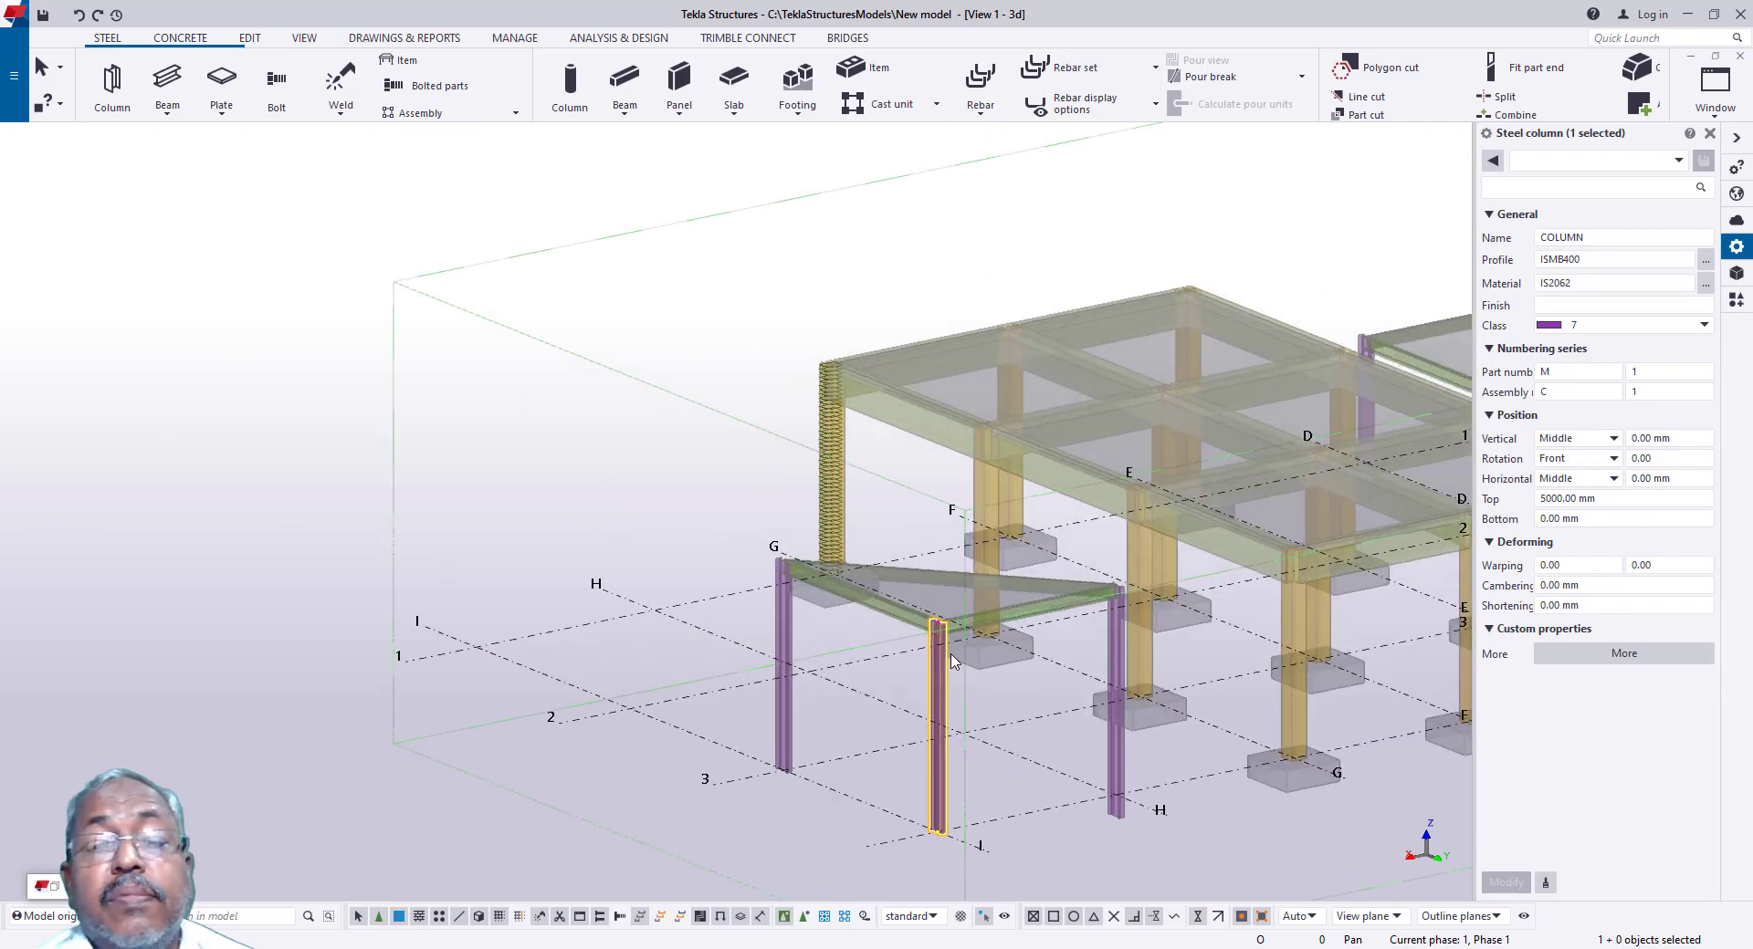
{"action": "scroll", "coordinate": [938, 623], "scroll_direction": "up", "scroll_amount": 3}
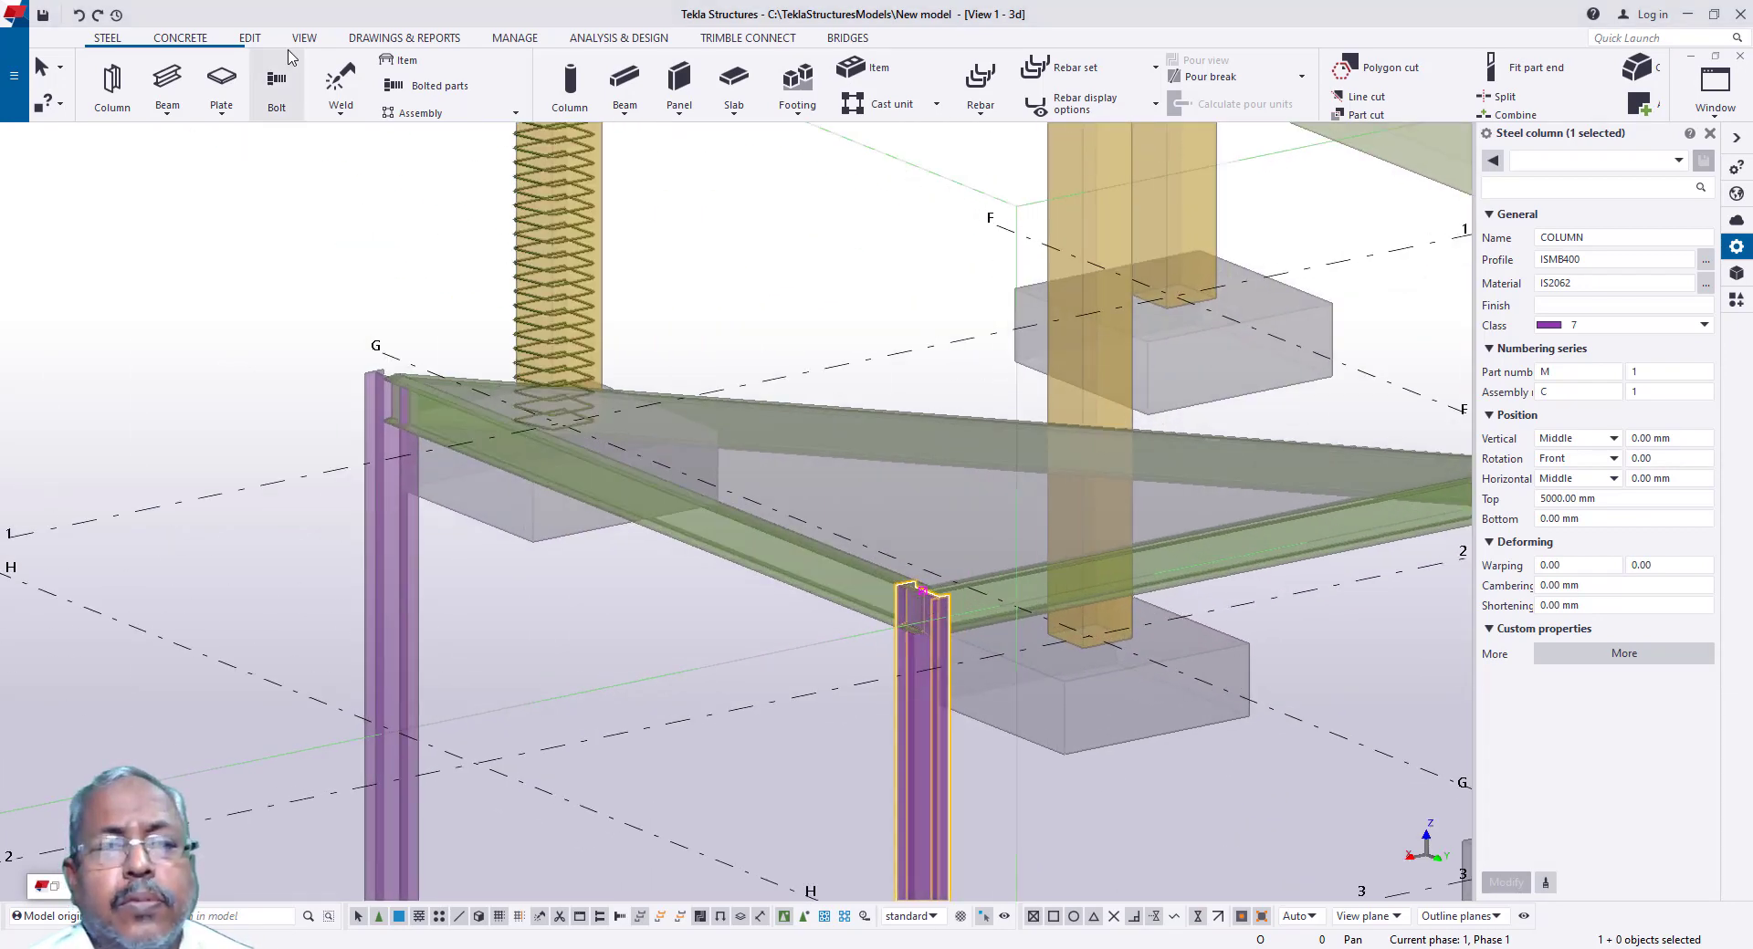
Step: Place two construction points at any position, at the upper and lower flanges of the beam end on the selected column
{"action": "left_click", "coordinate": [250, 37]}
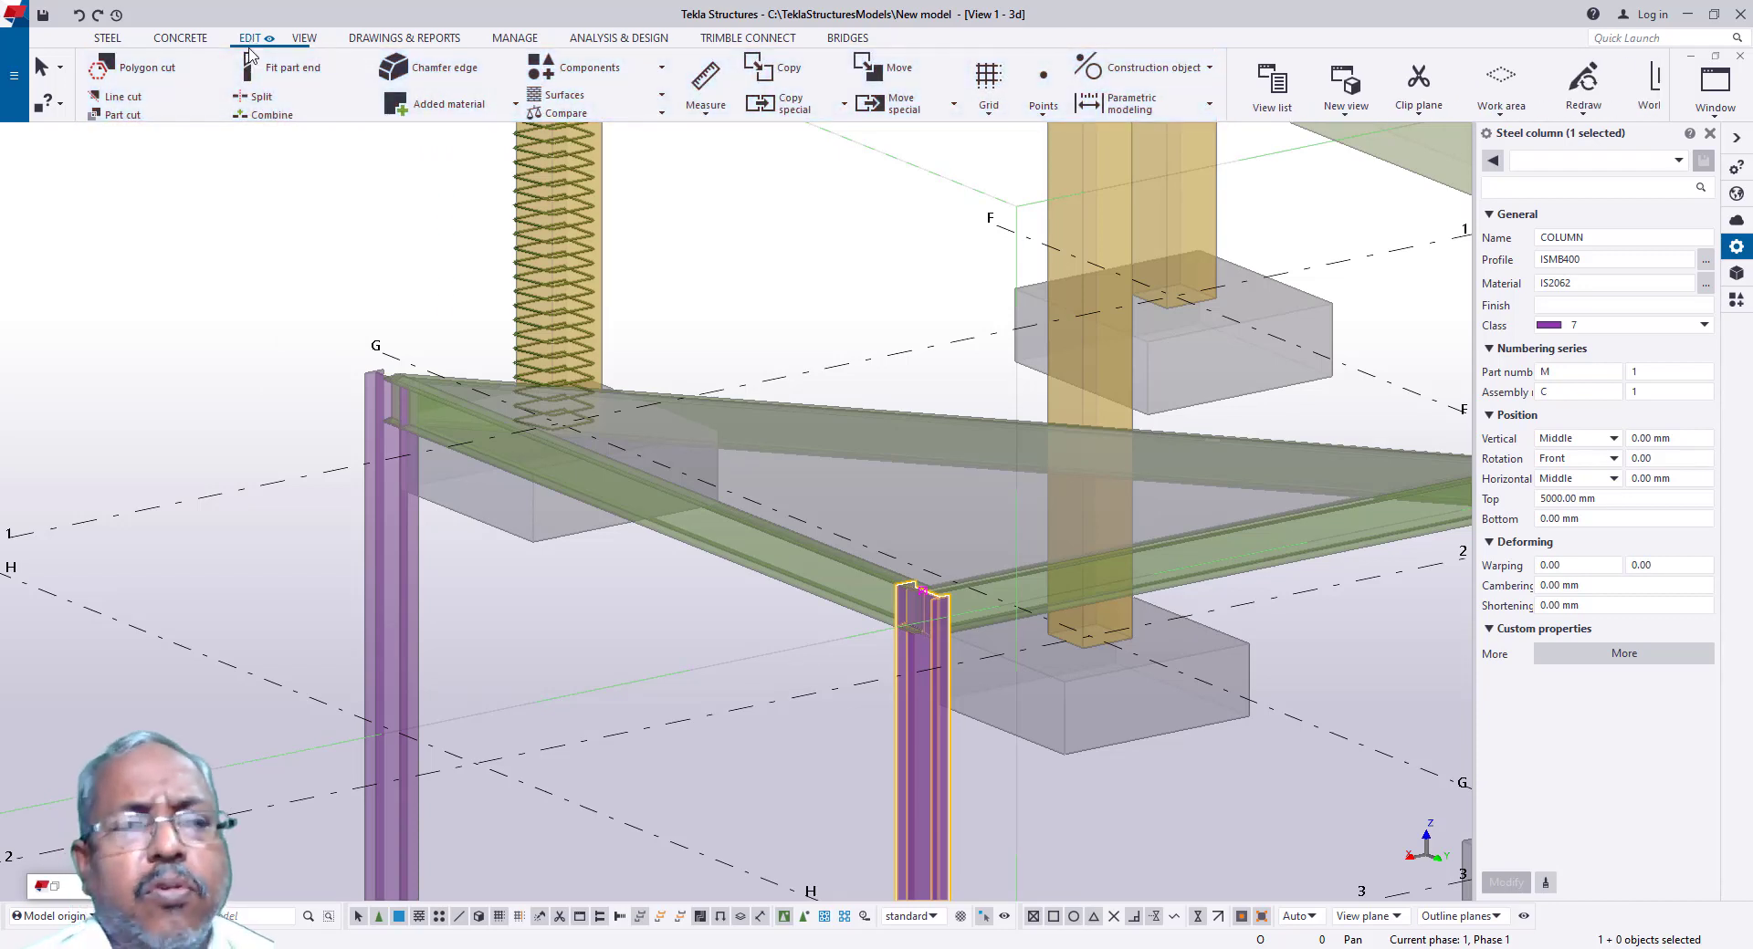
{"action": "left_click", "coordinate": [1043, 116]}
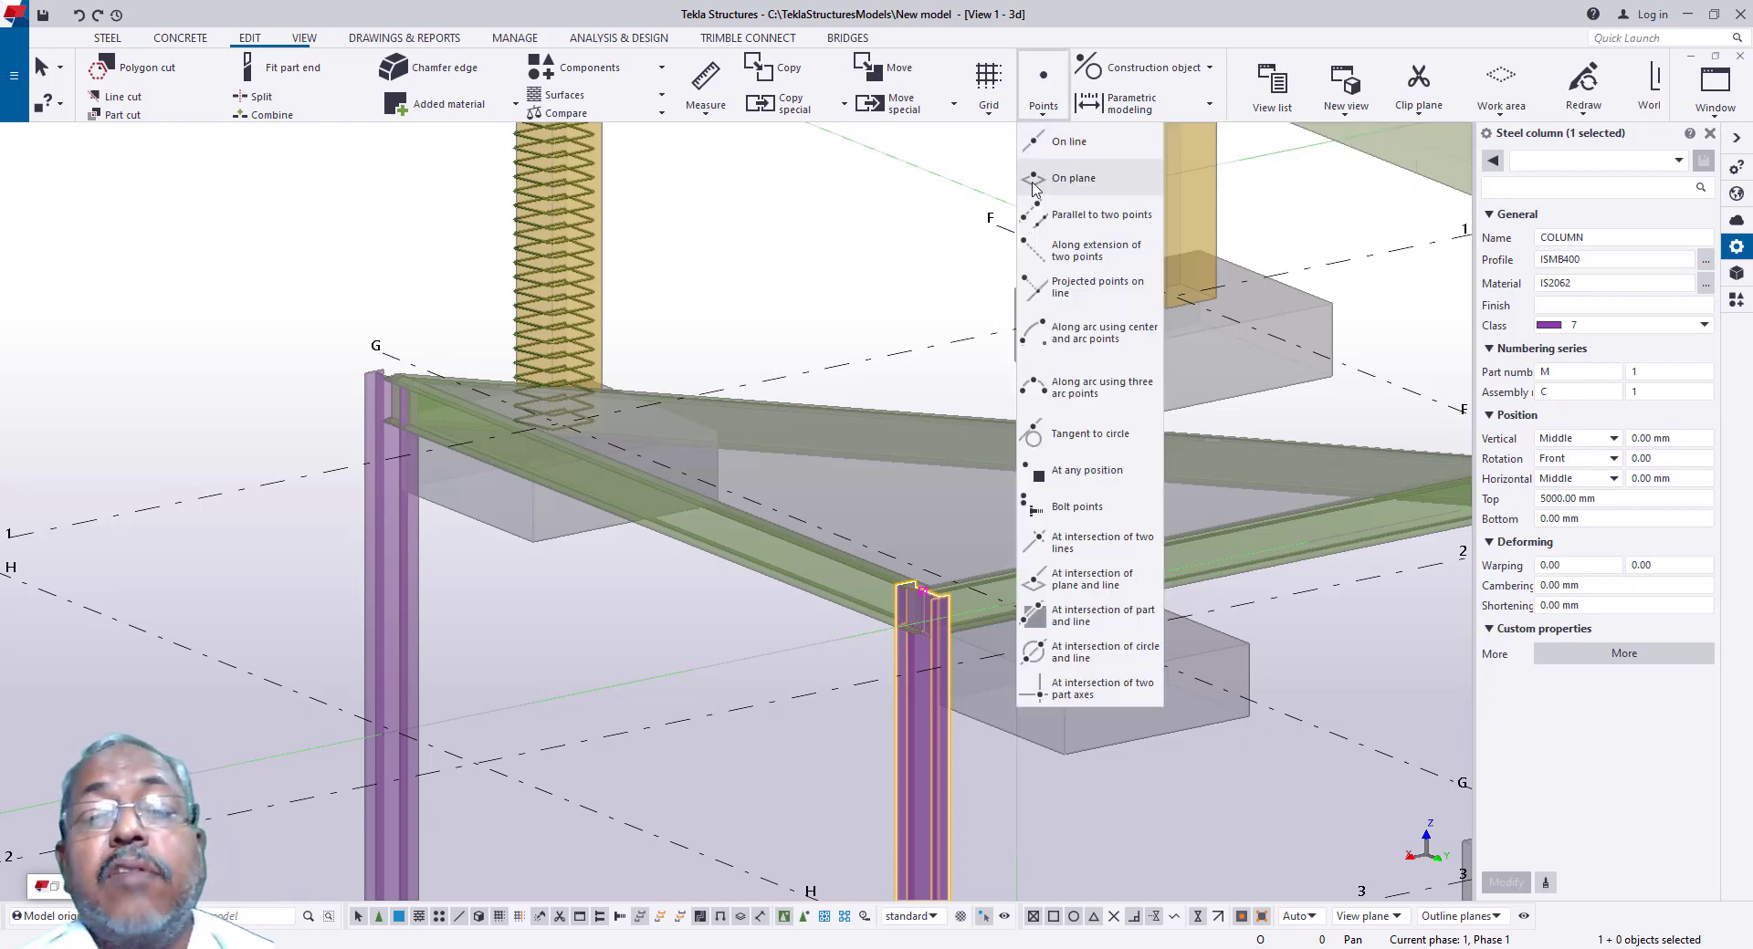
{"action": "left_click", "coordinate": [1049, 472]}
{"action": "scroll", "coordinate": [927, 621], "scroll_direction": "up", "scroll_amount": 5}
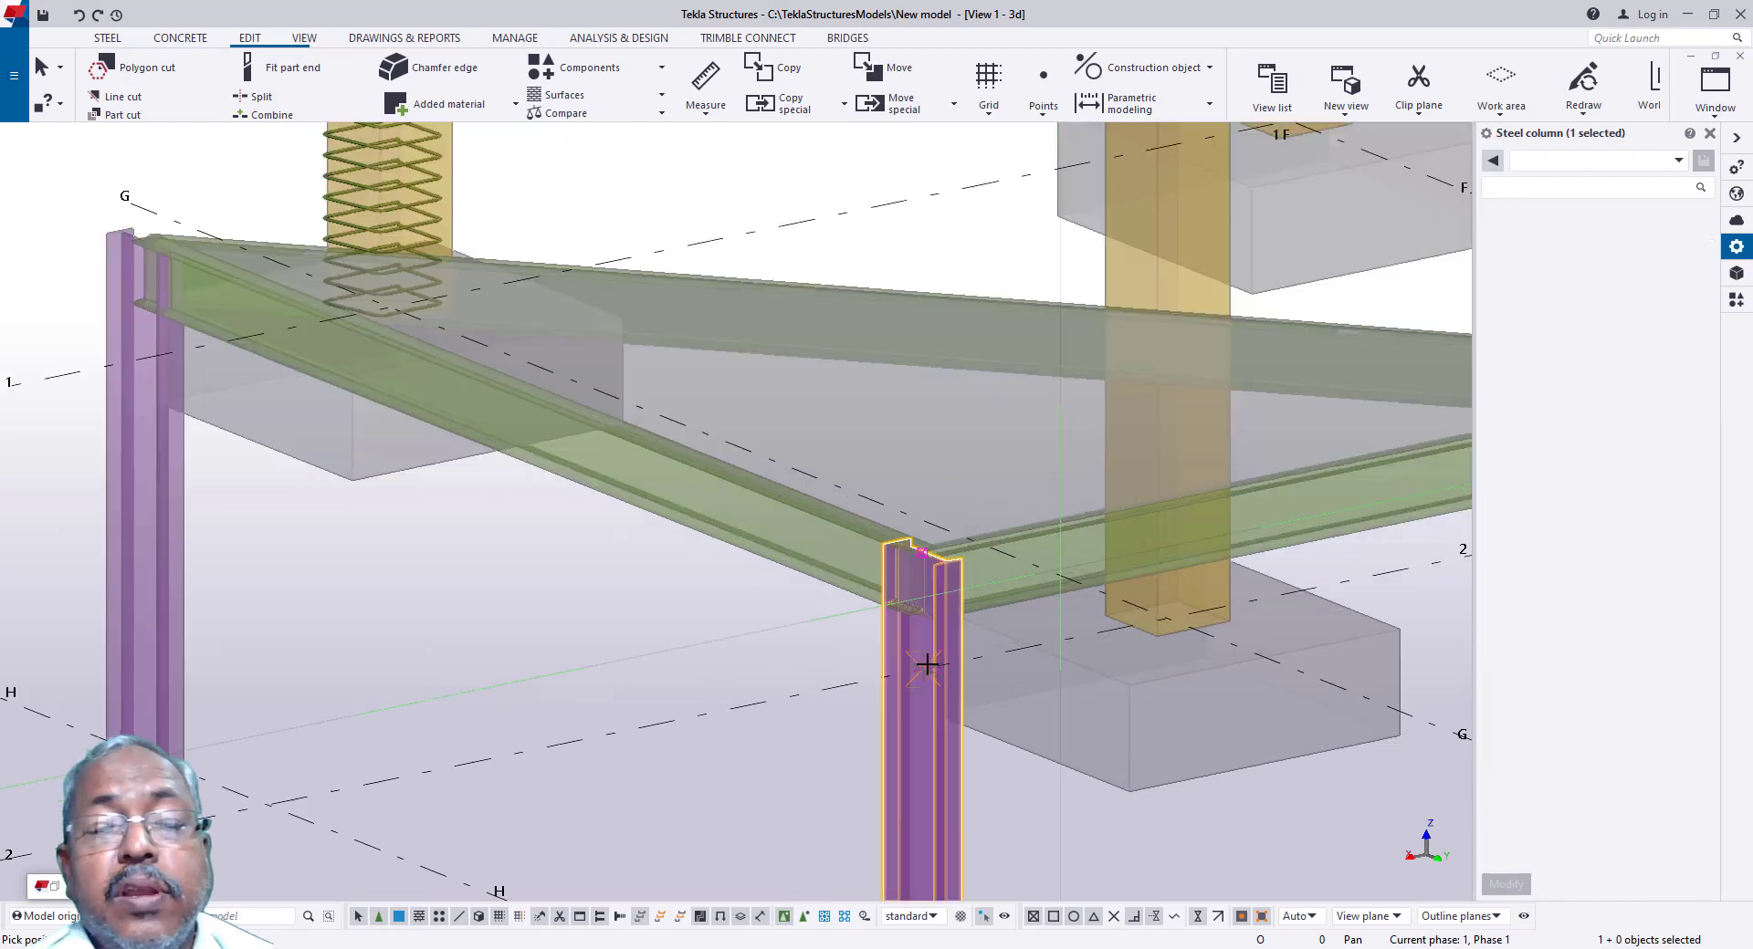
{"action": "scroll", "coordinate": [933, 614], "scroll_direction": "up", "scroll_amount": 3}
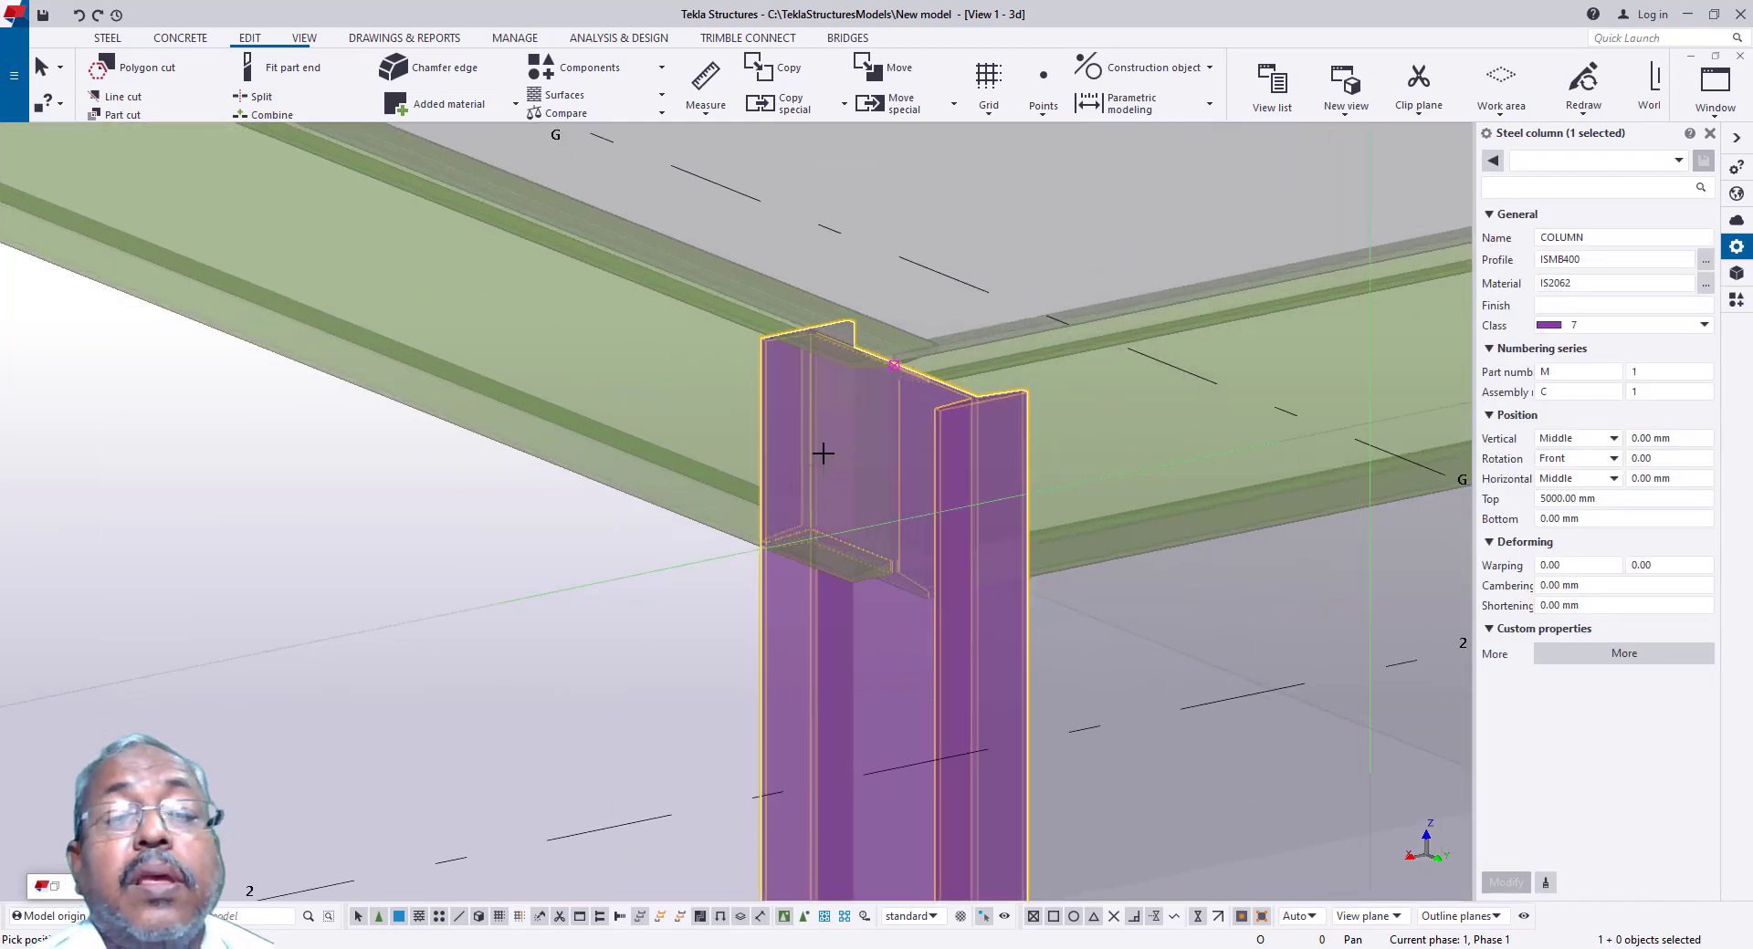
{"action": "left_click", "coordinate": [893, 566]}
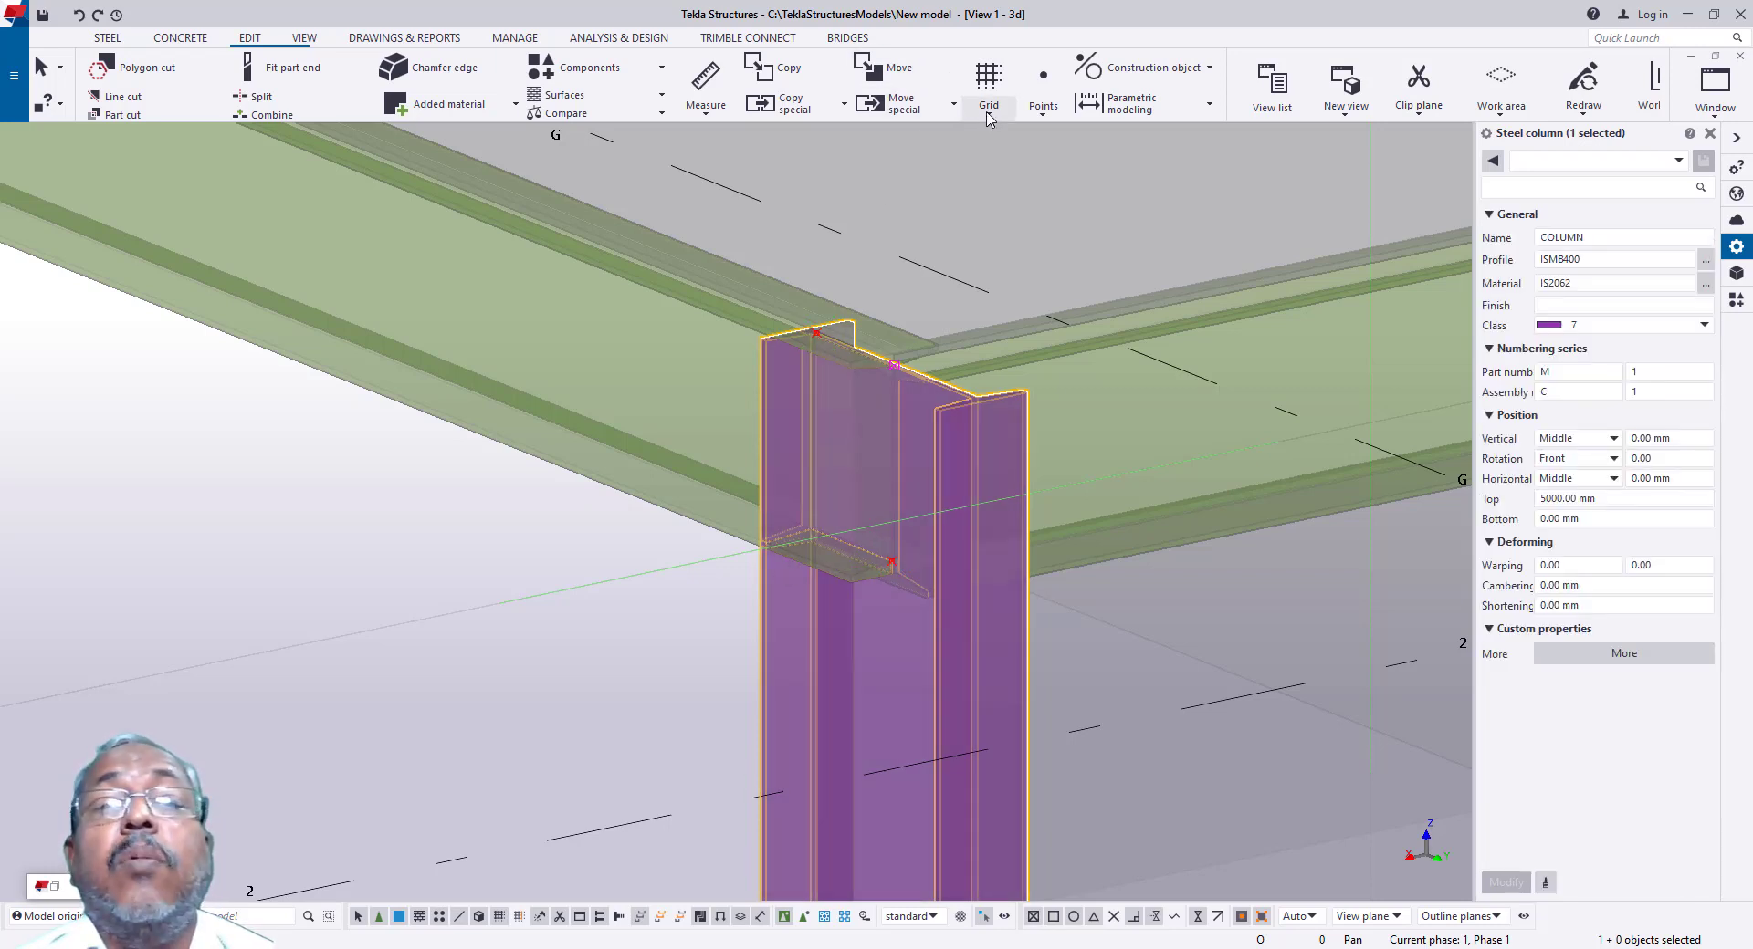
Step: Create one dividing point on the line between the two construction points at the beam-to-column joint
{"action": "left_click", "coordinate": [1028, 119]}
{"action": "left_click", "coordinate": [1068, 143]}
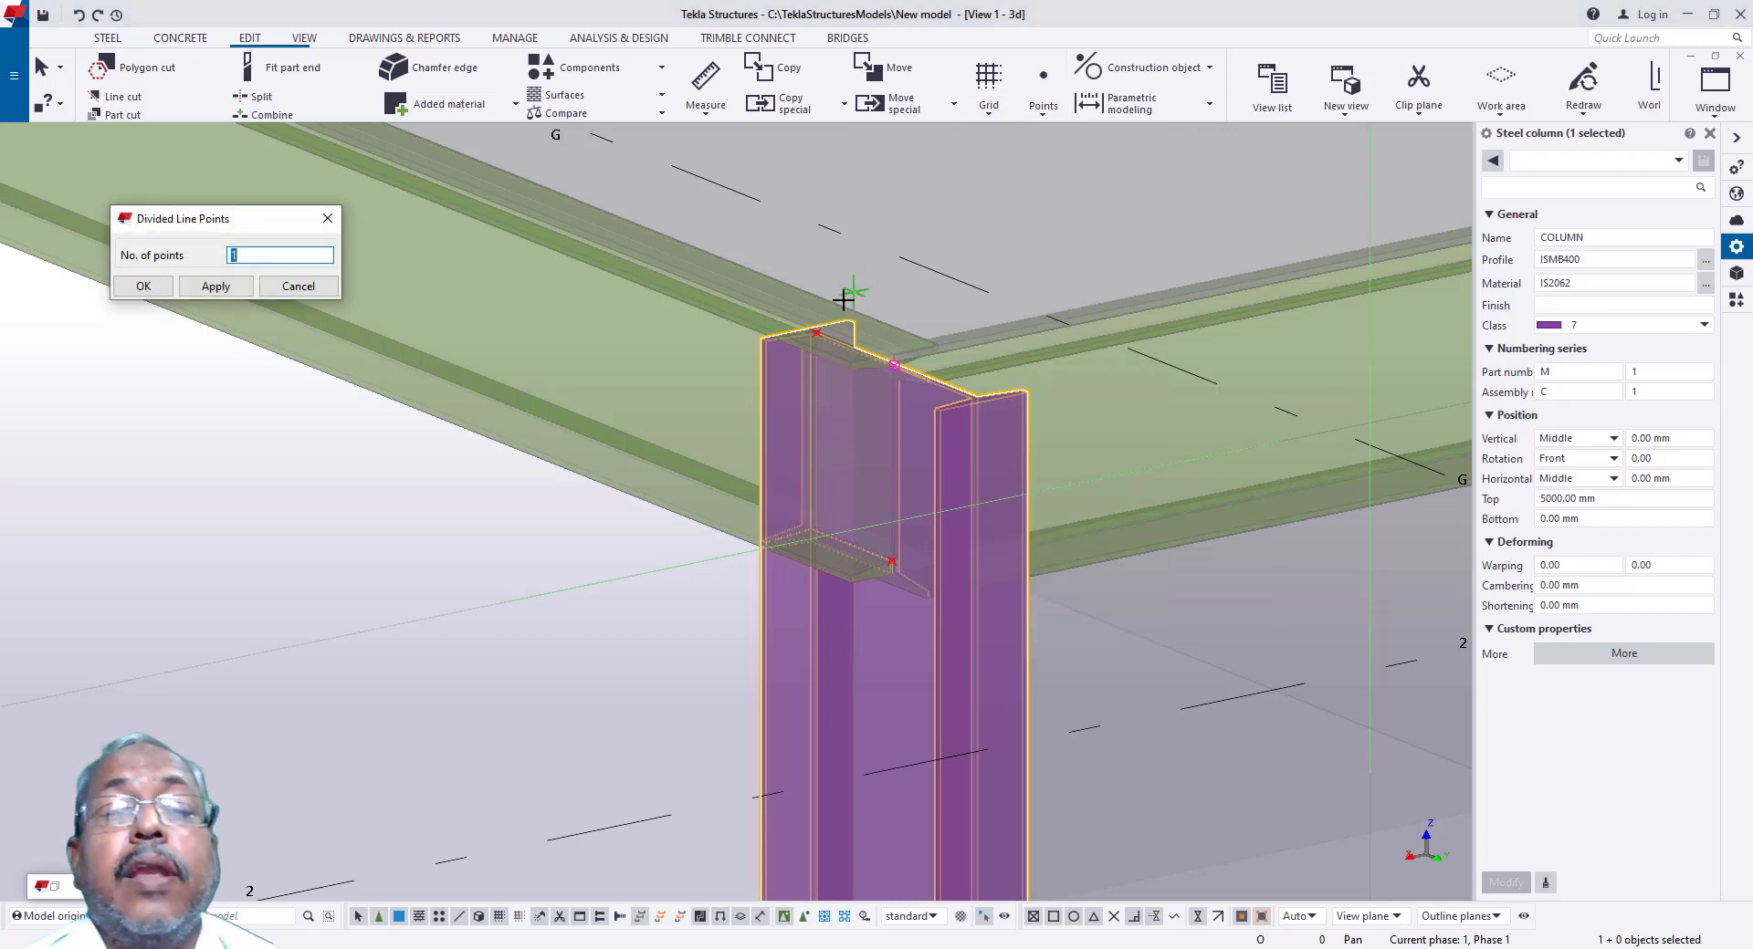
{"action": "left_click", "coordinate": [813, 335]}
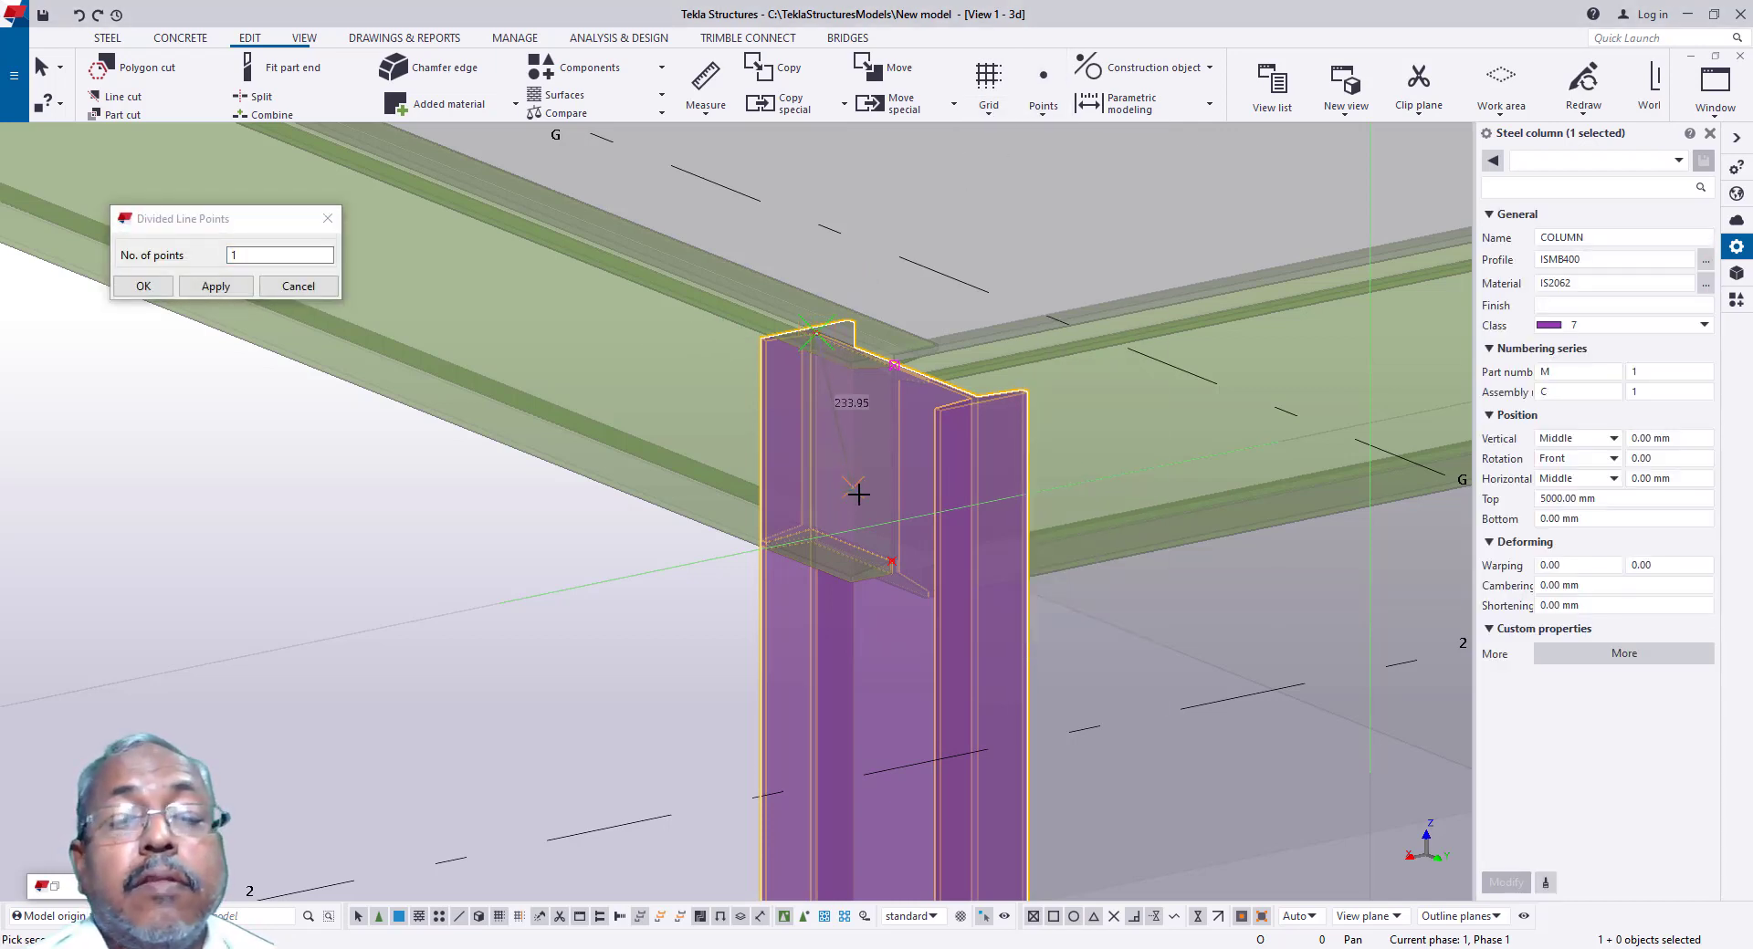
{"action": "left_click", "coordinate": [892, 561]}
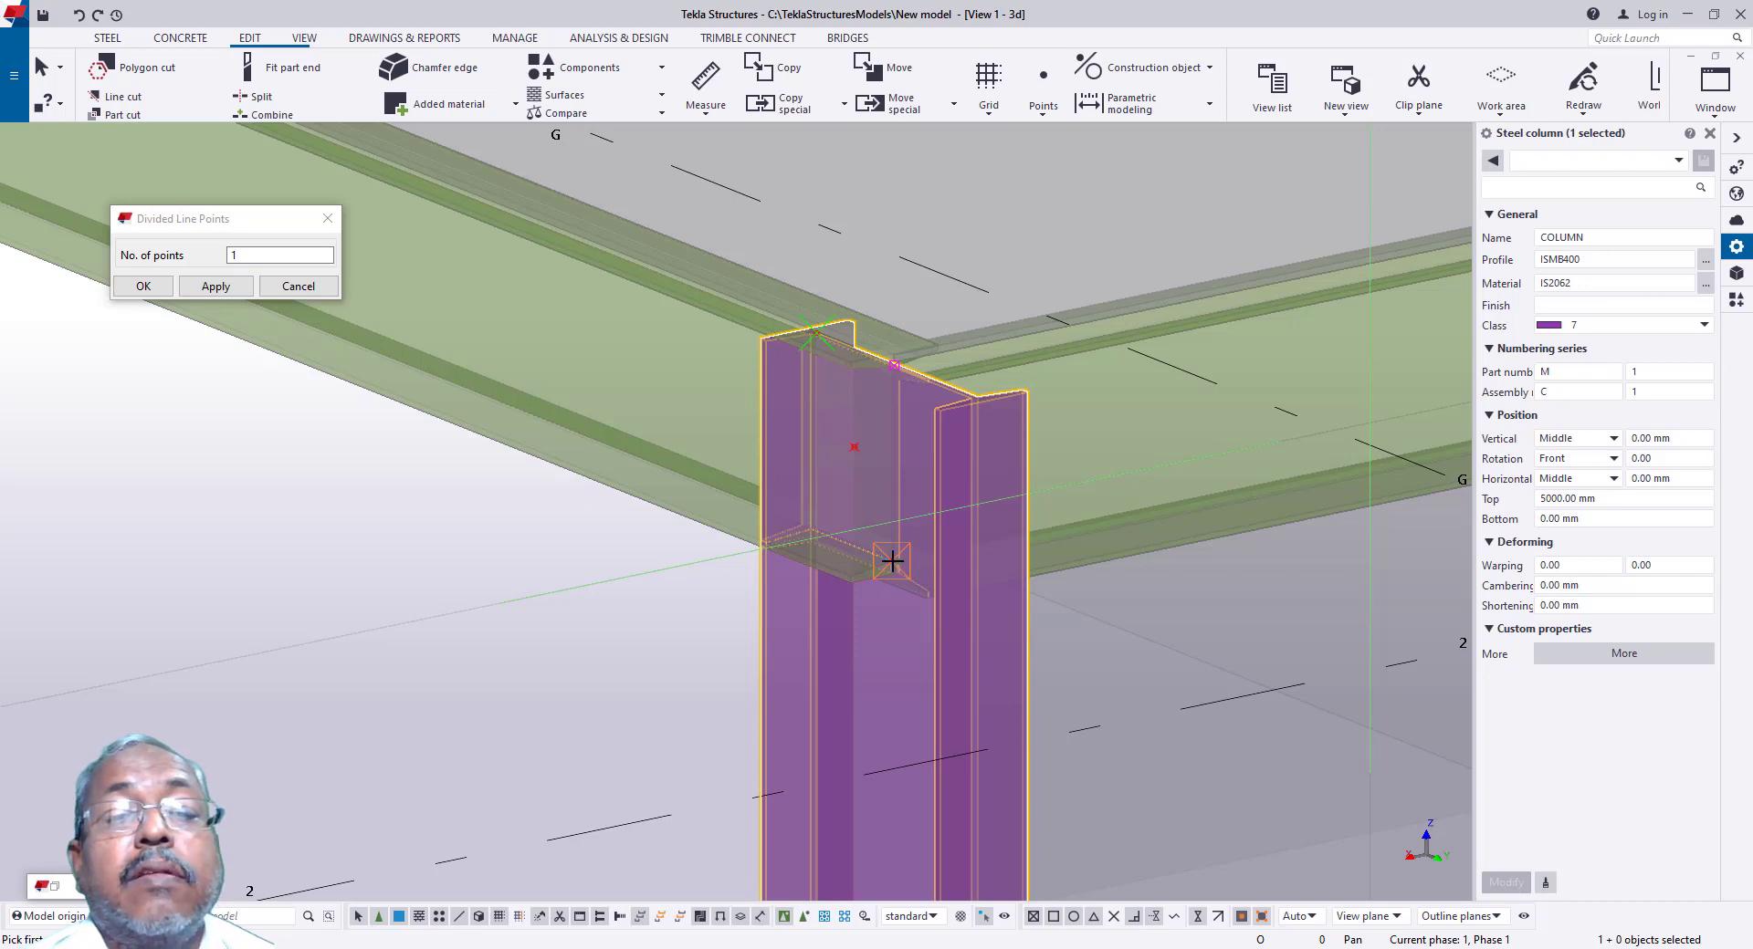
{"action": "left_click", "coordinate": [144, 286]}
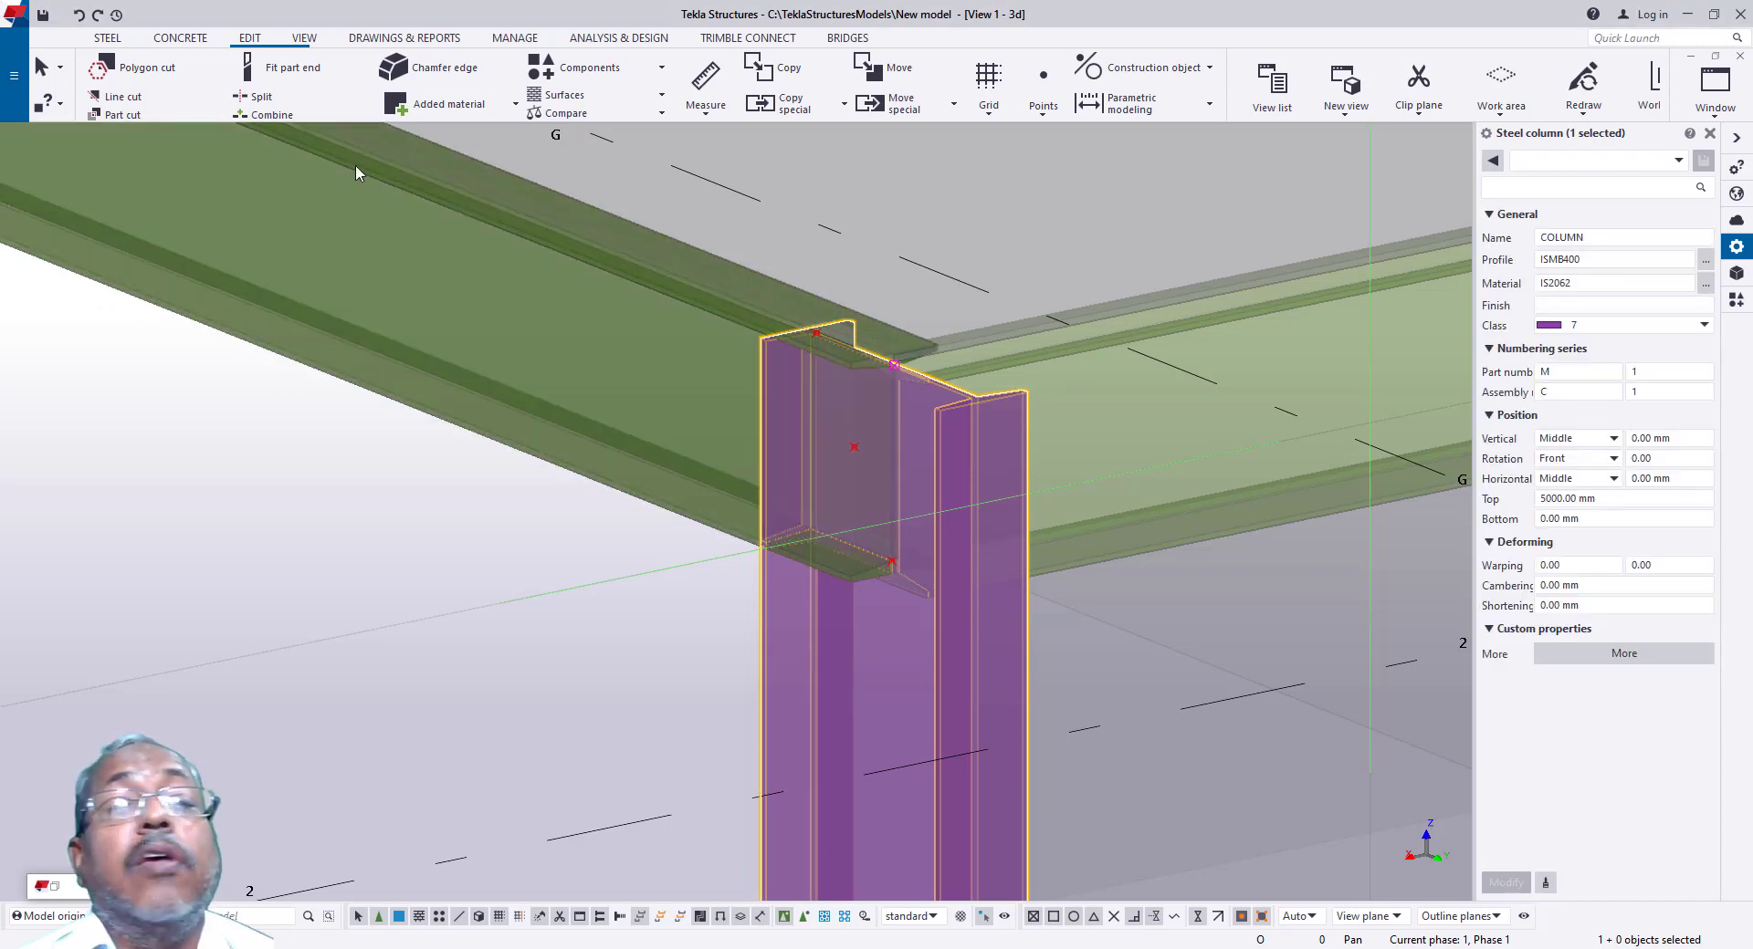
Step: Try to bolt the beams to the column at the joint with the construction points
{"action": "left_click", "coordinate": [108, 41]}
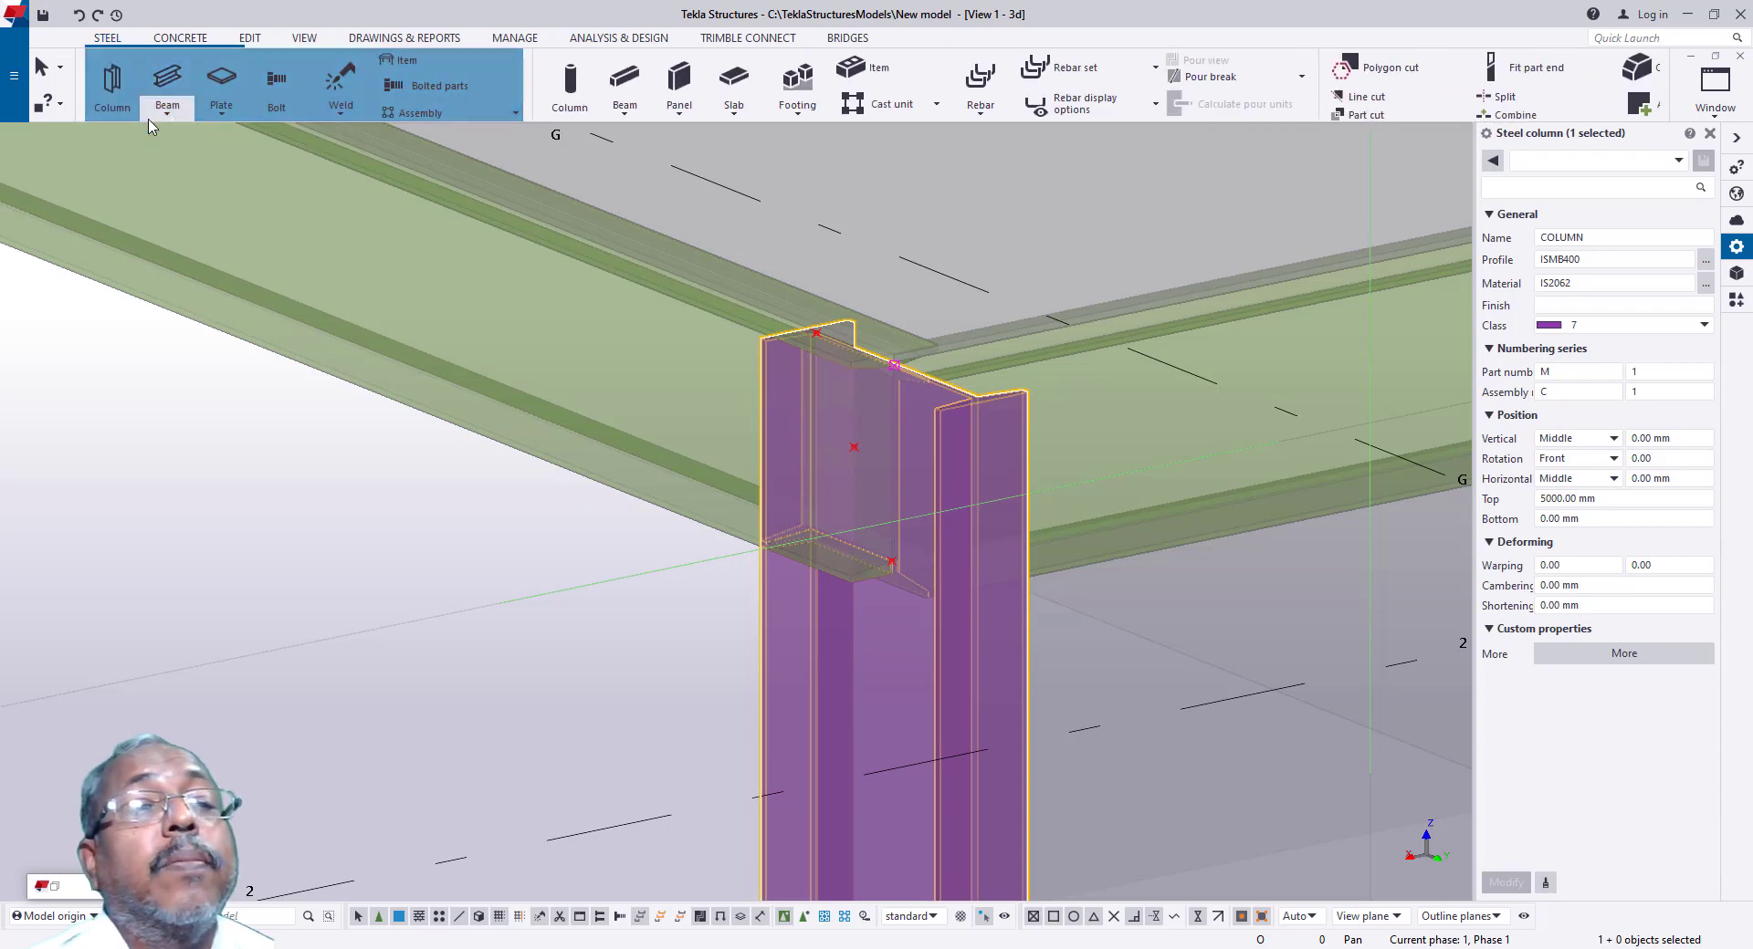
{"action": "left_click", "coordinate": [294, 116]}
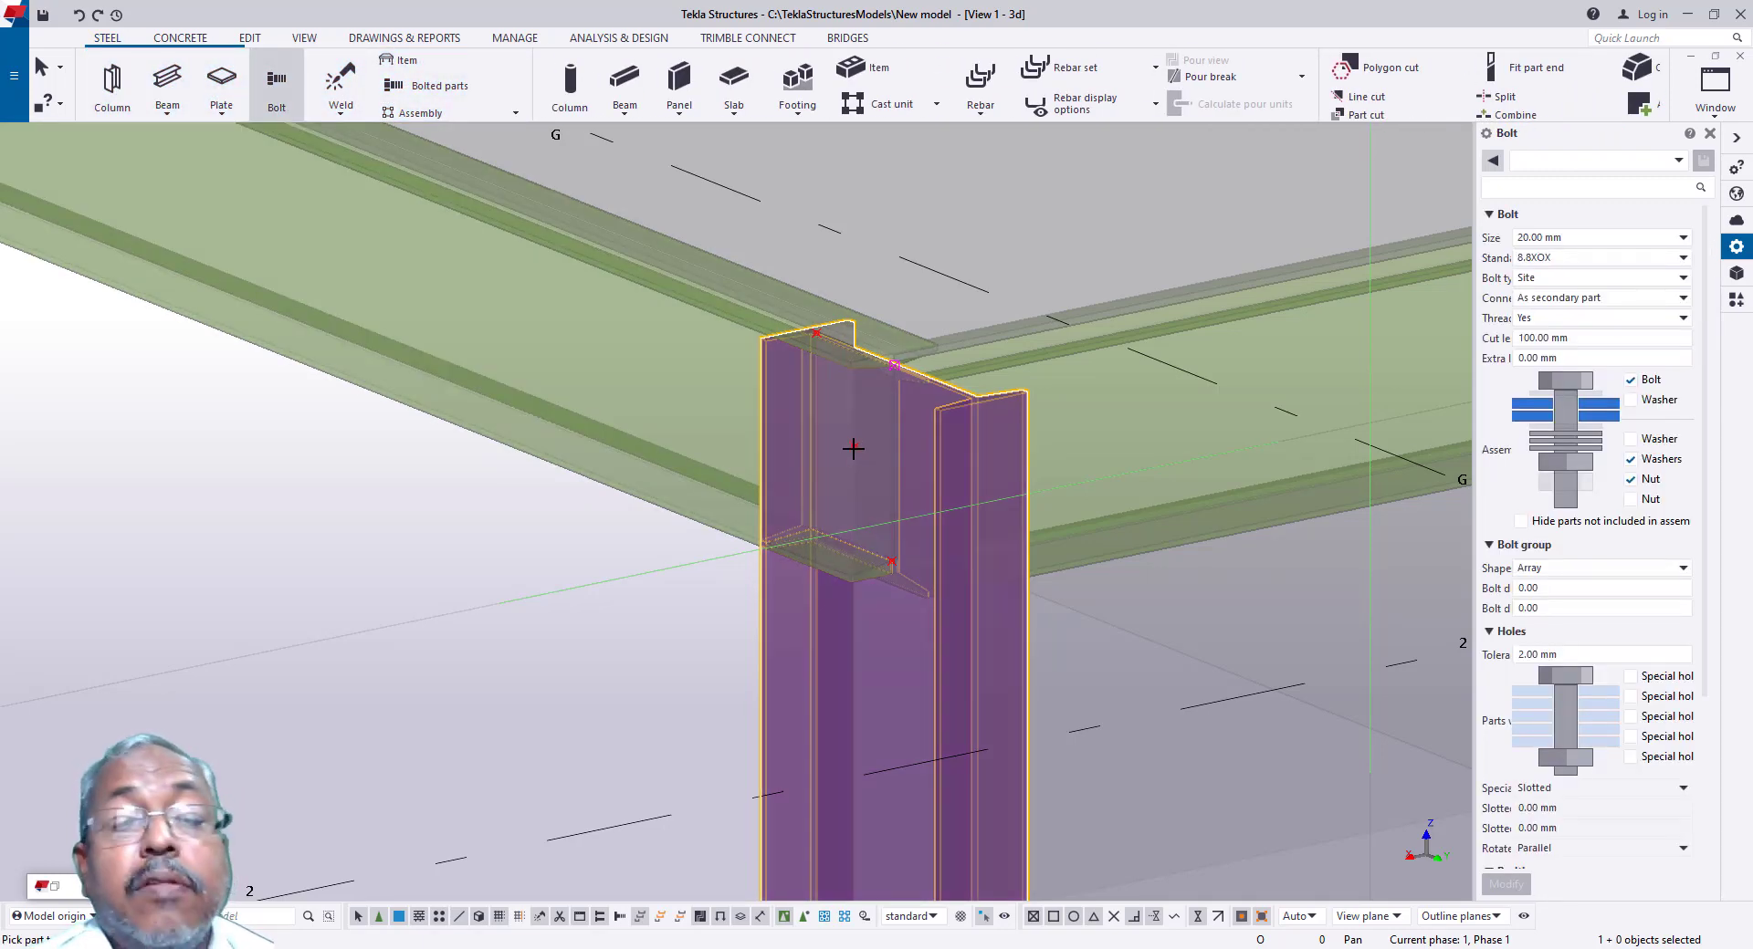
{"action": "left_click", "coordinate": [853, 448]}
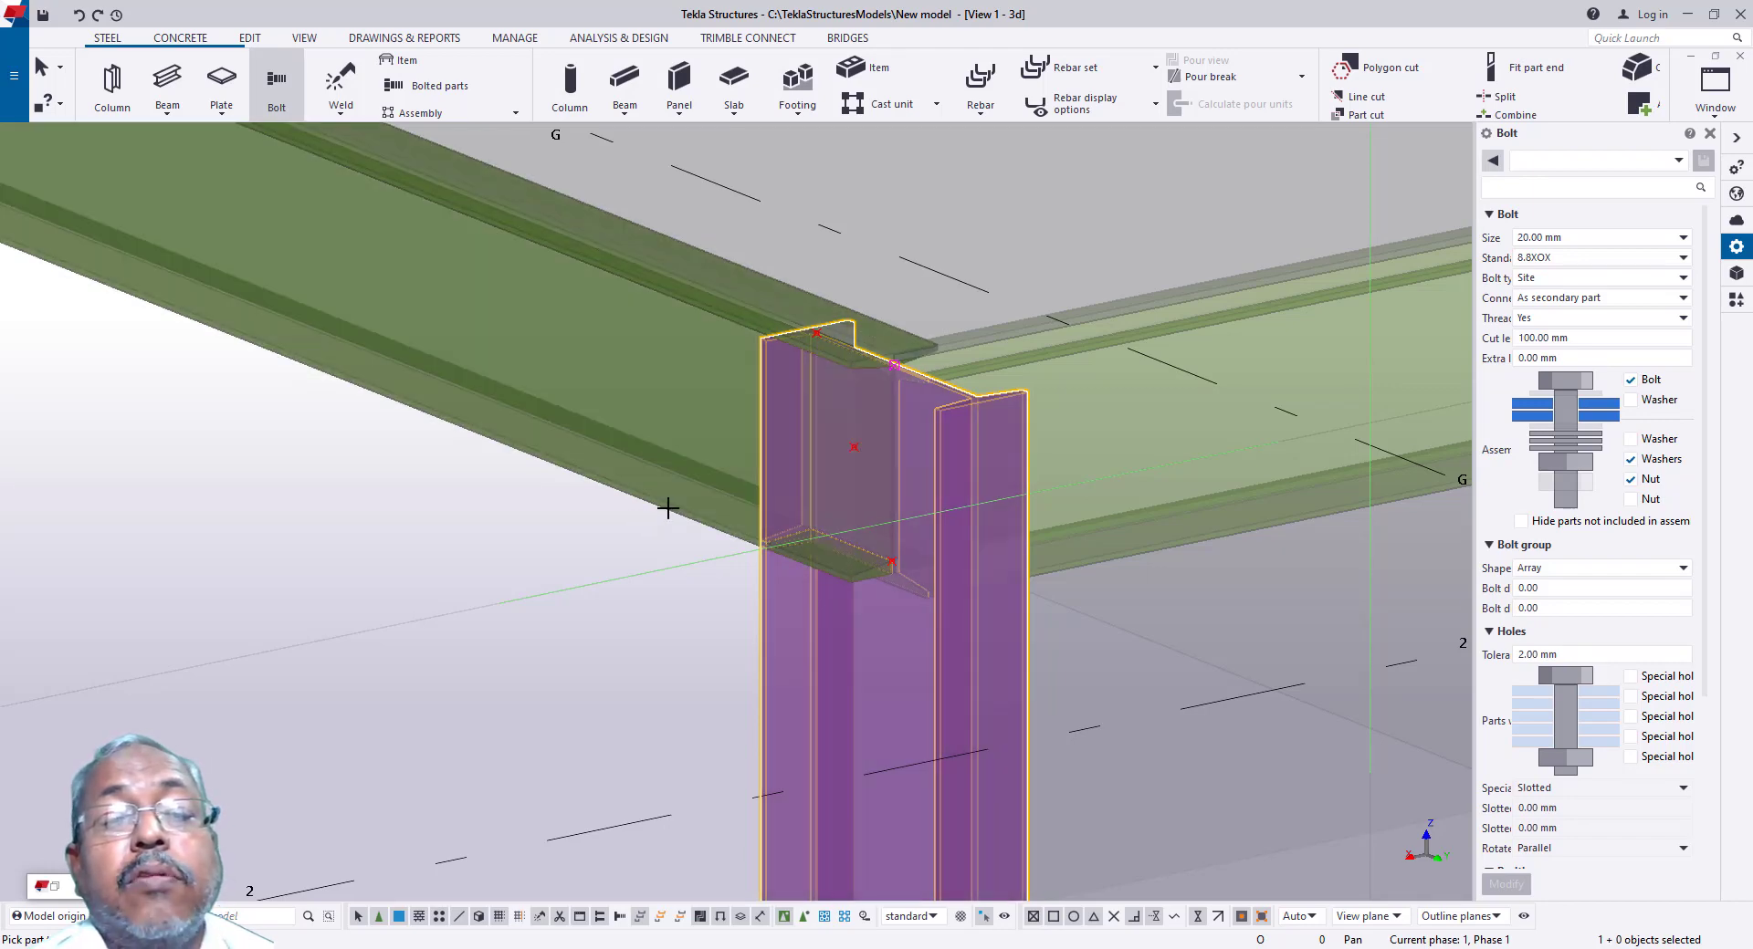
{"action": "left_click", "coordinate": [677, 504]}
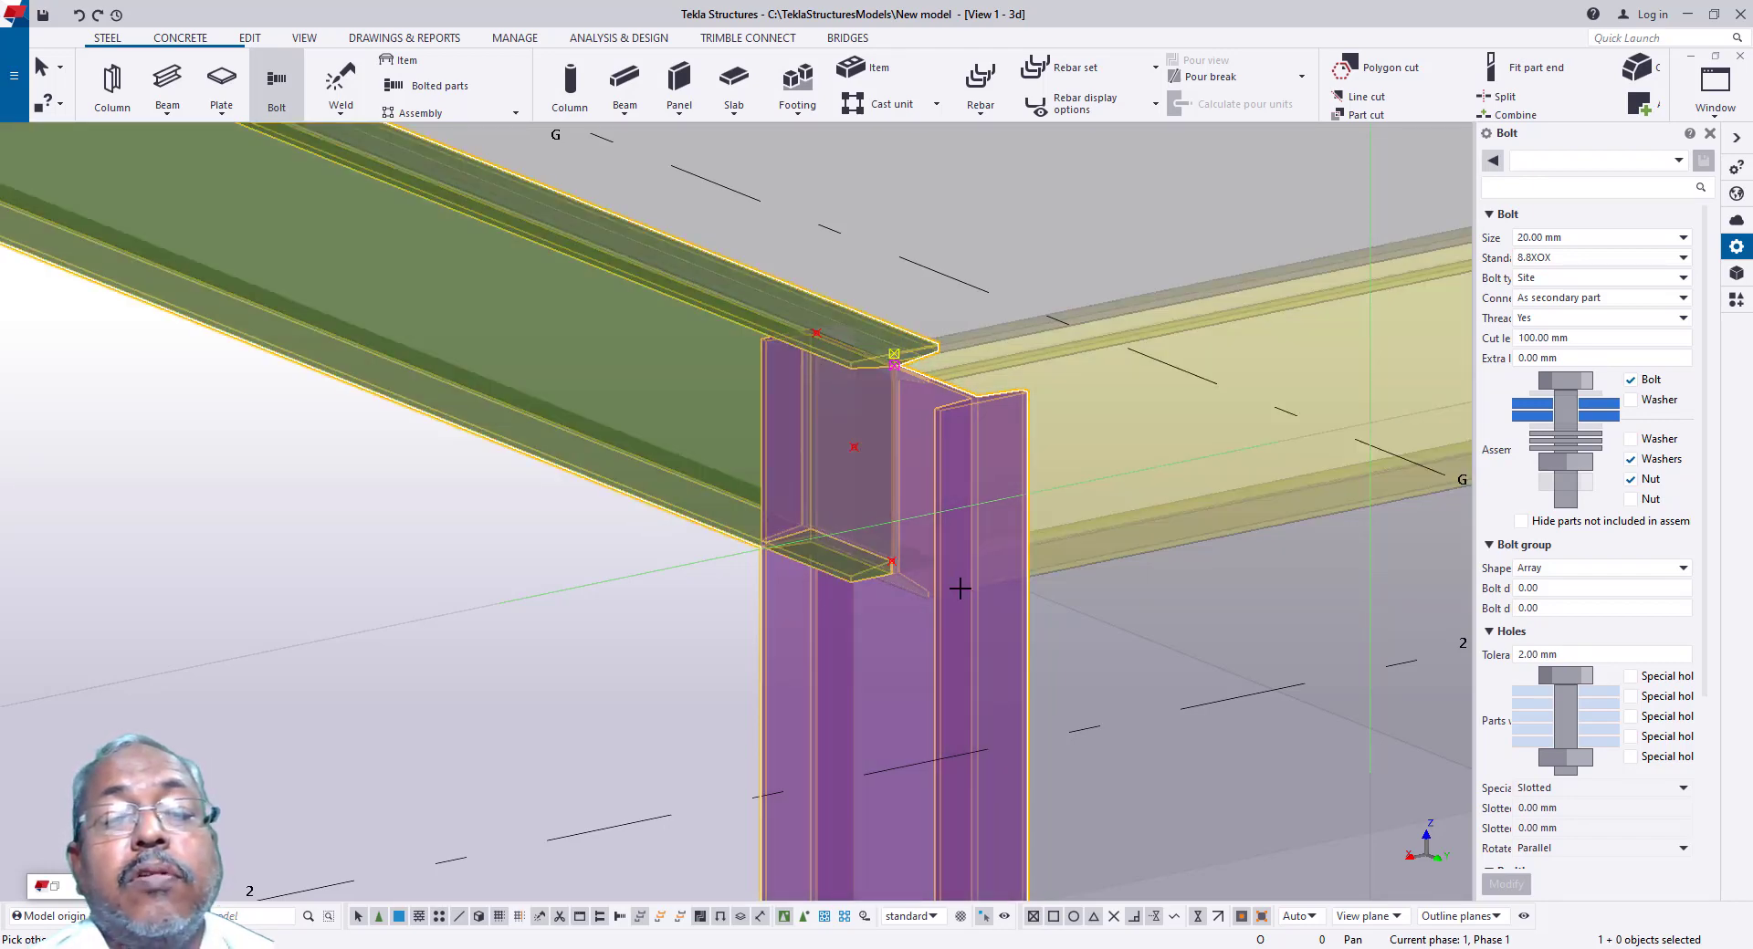
{"action": "left_click", "coordinate": [960, 587]}
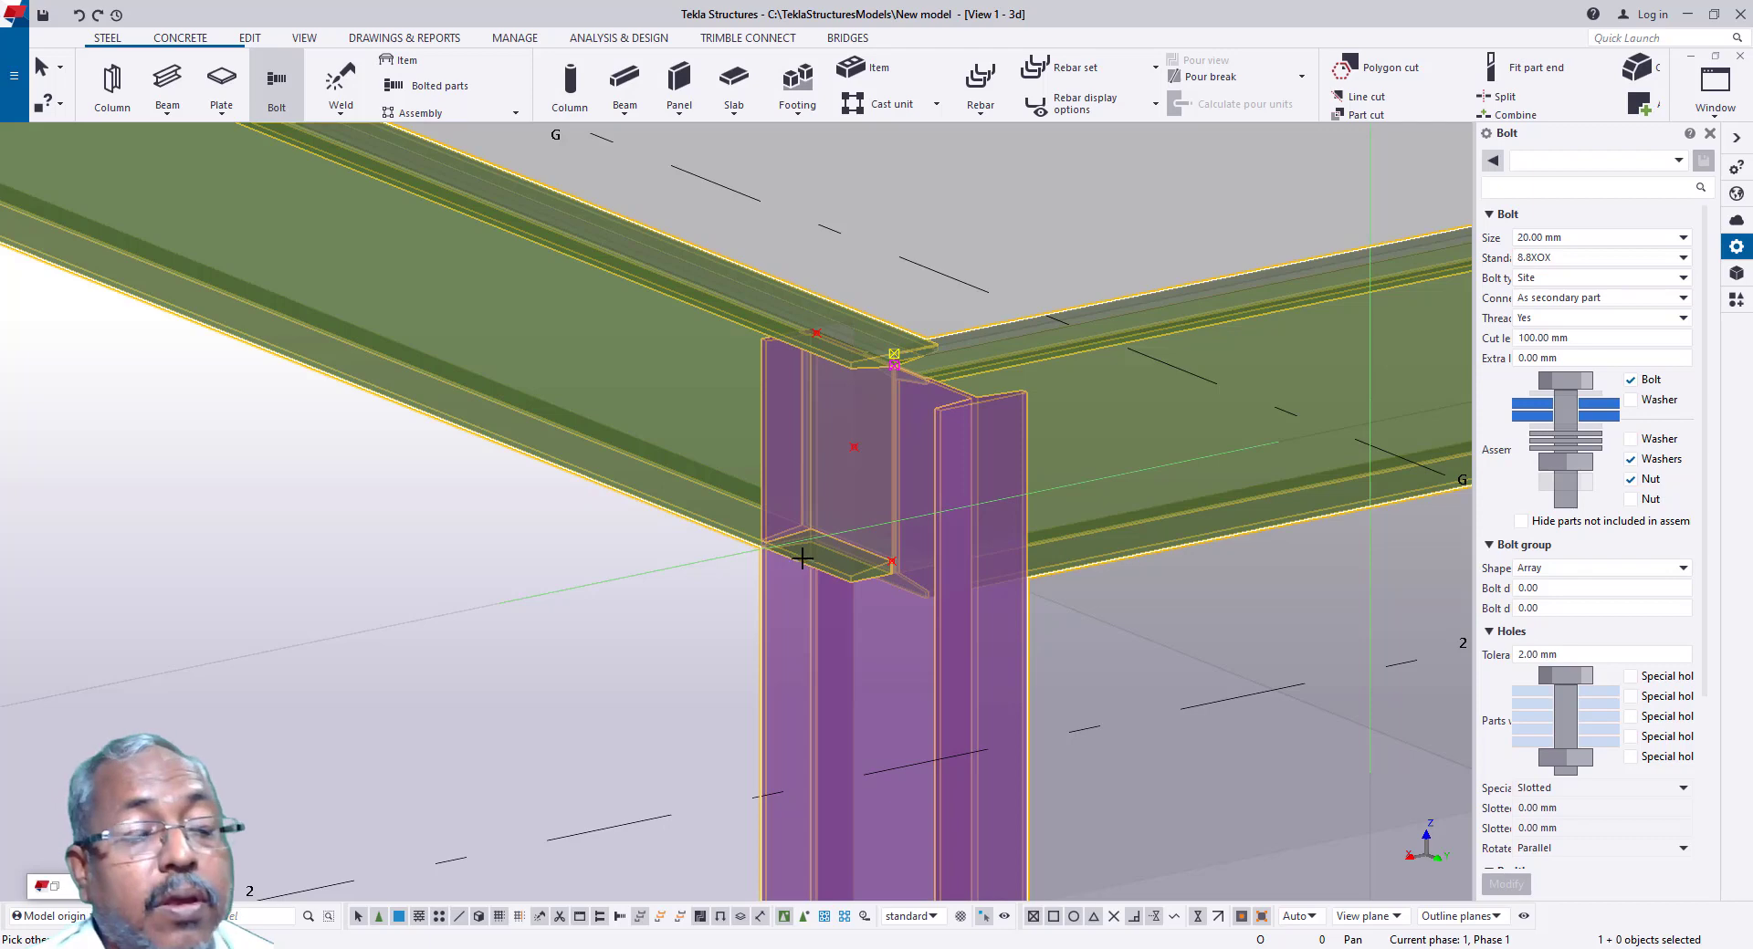
{"action": "left_click", "coordinate": [868, 611]}
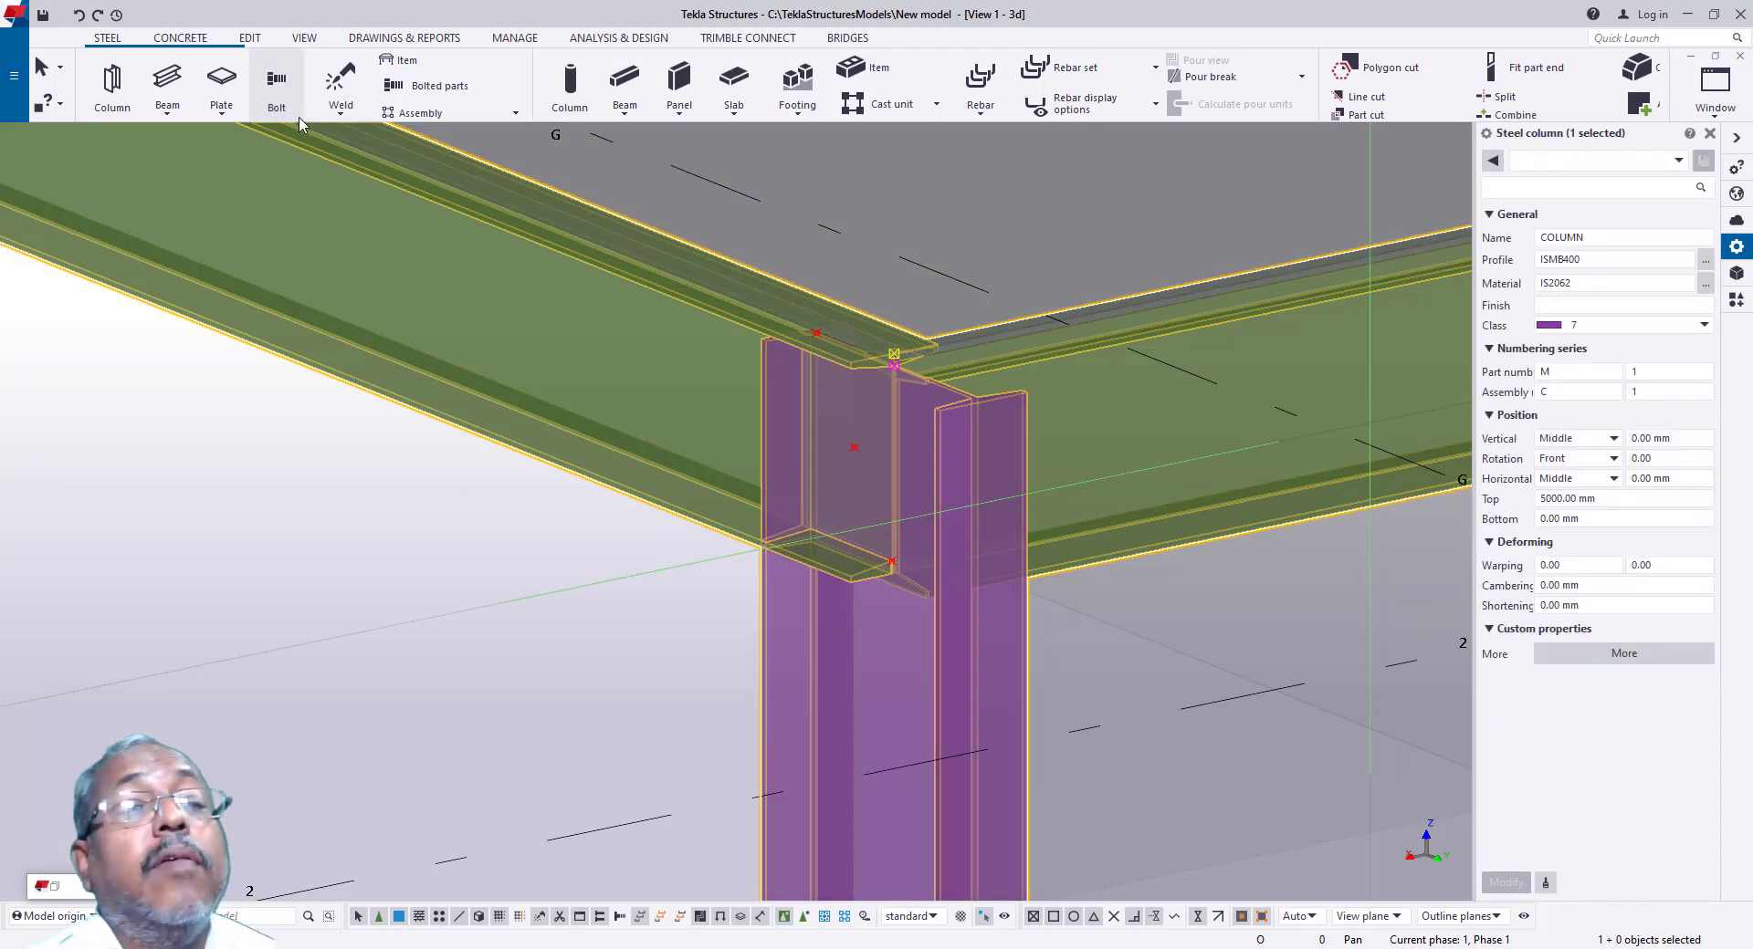
{"action": "left_click", "coordinate": [276, 92]}
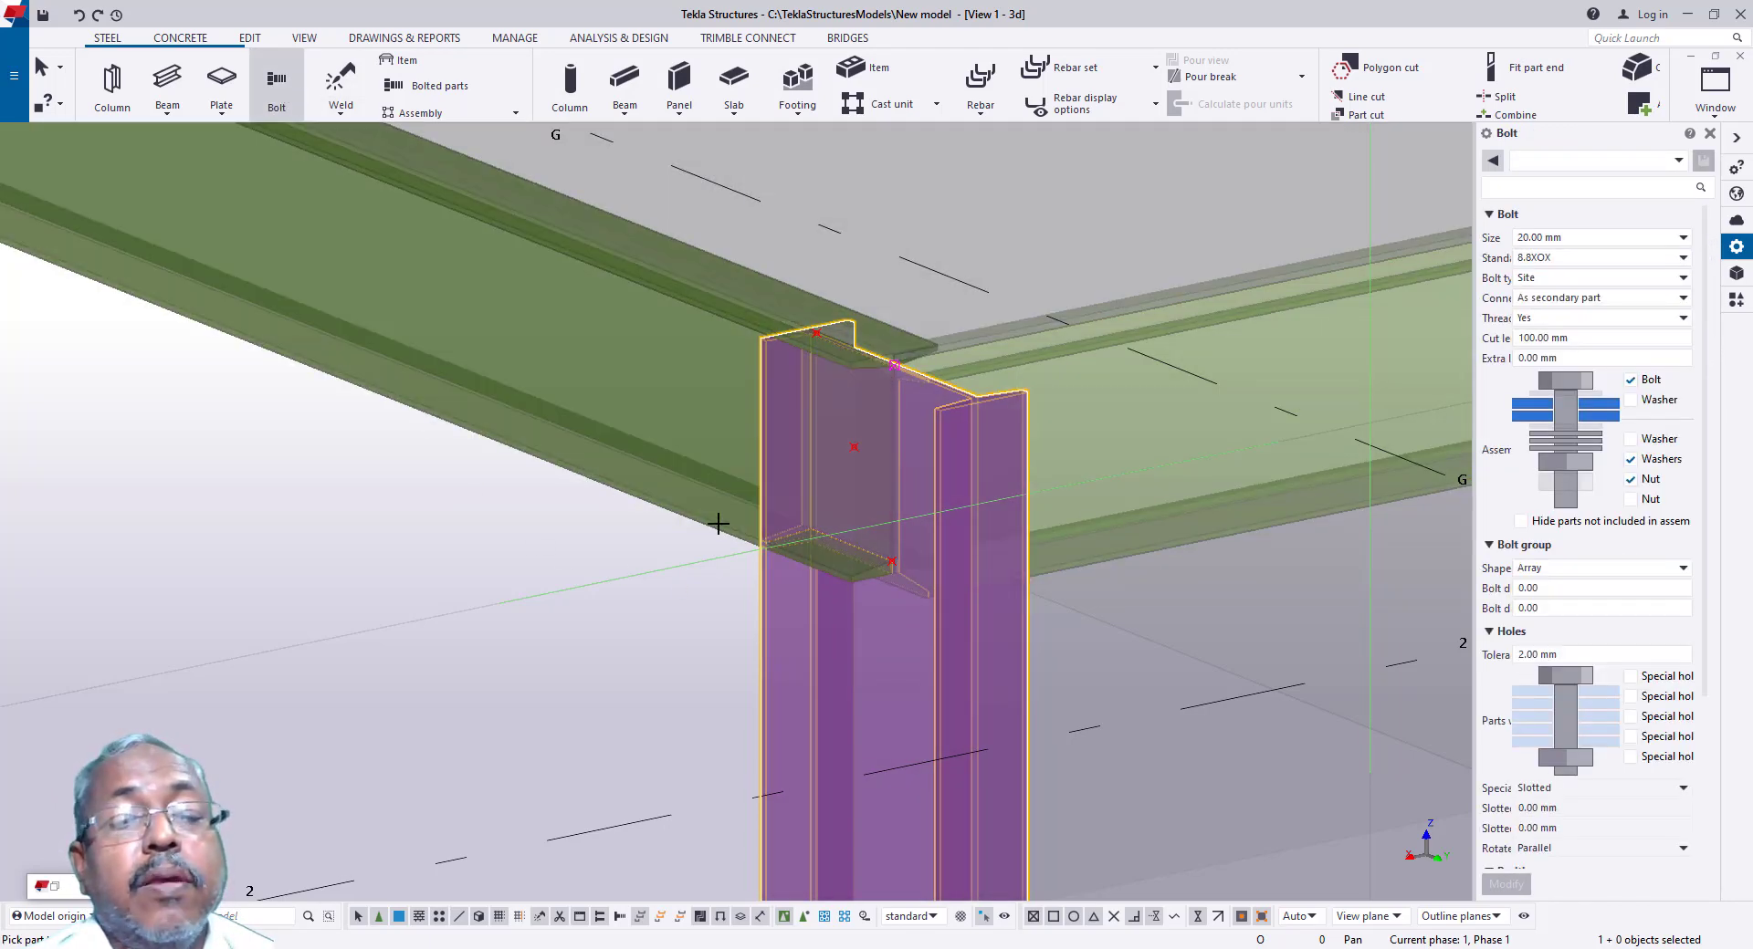
{"action": "left_click", "coordinate": [722, 522]}
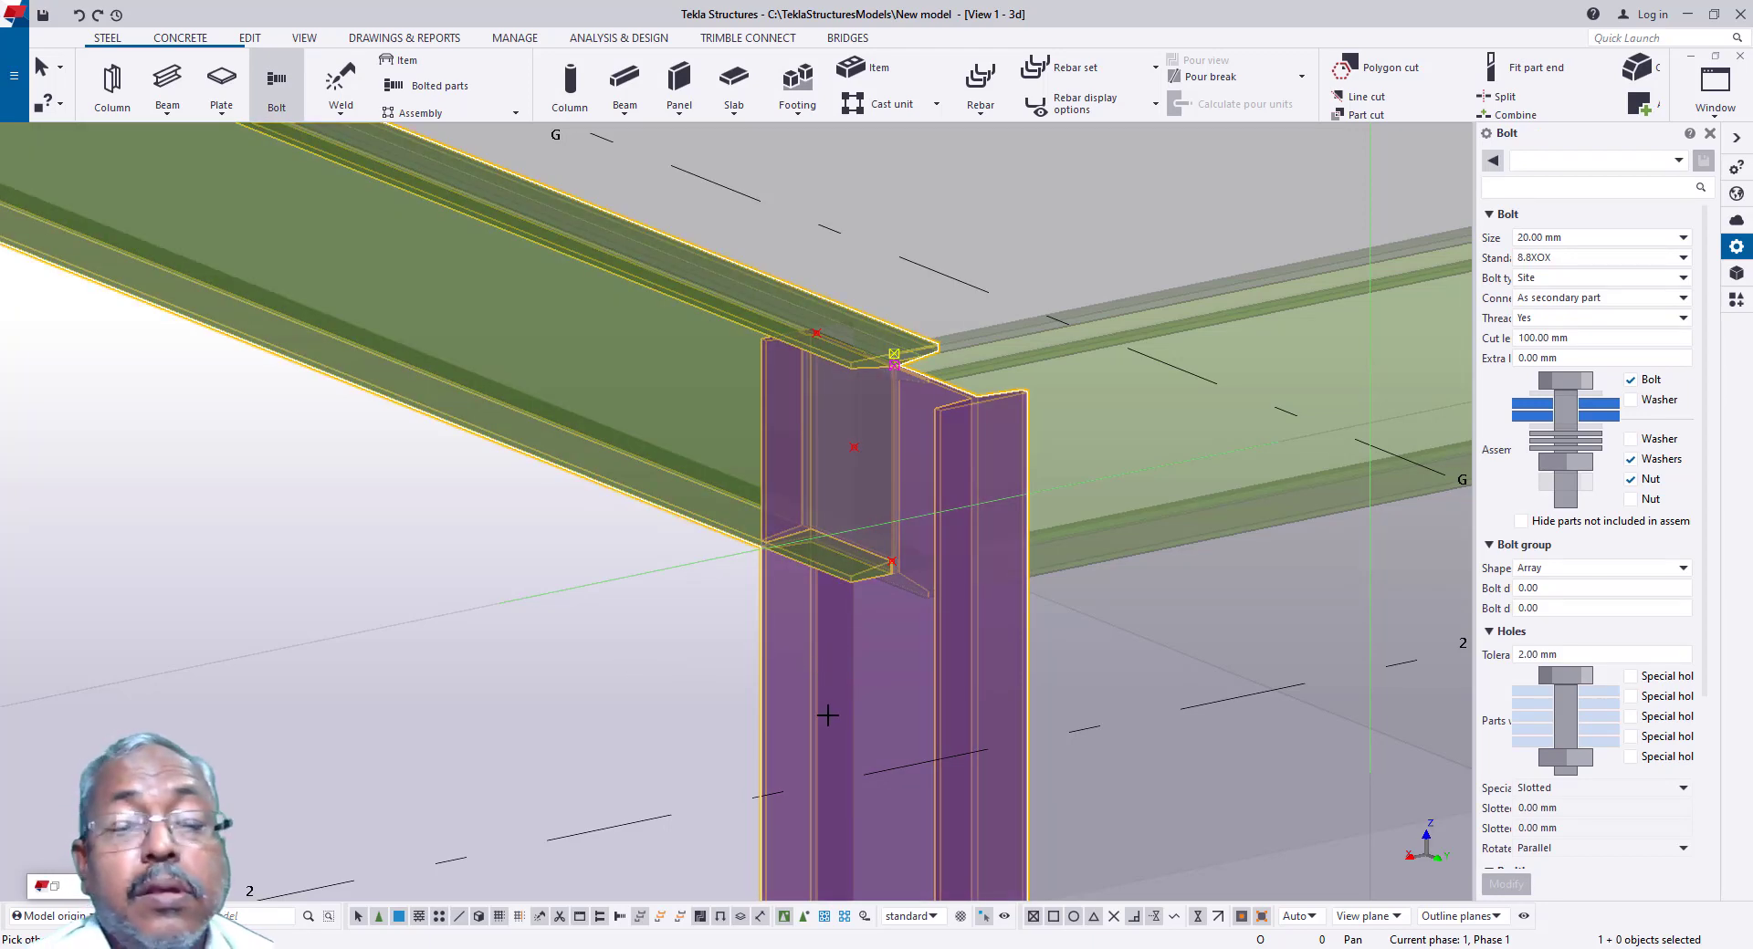
{"action": "scroll", "coordinate": [827, 715], "scroll_direction": "up", "scroll_amount": 1}
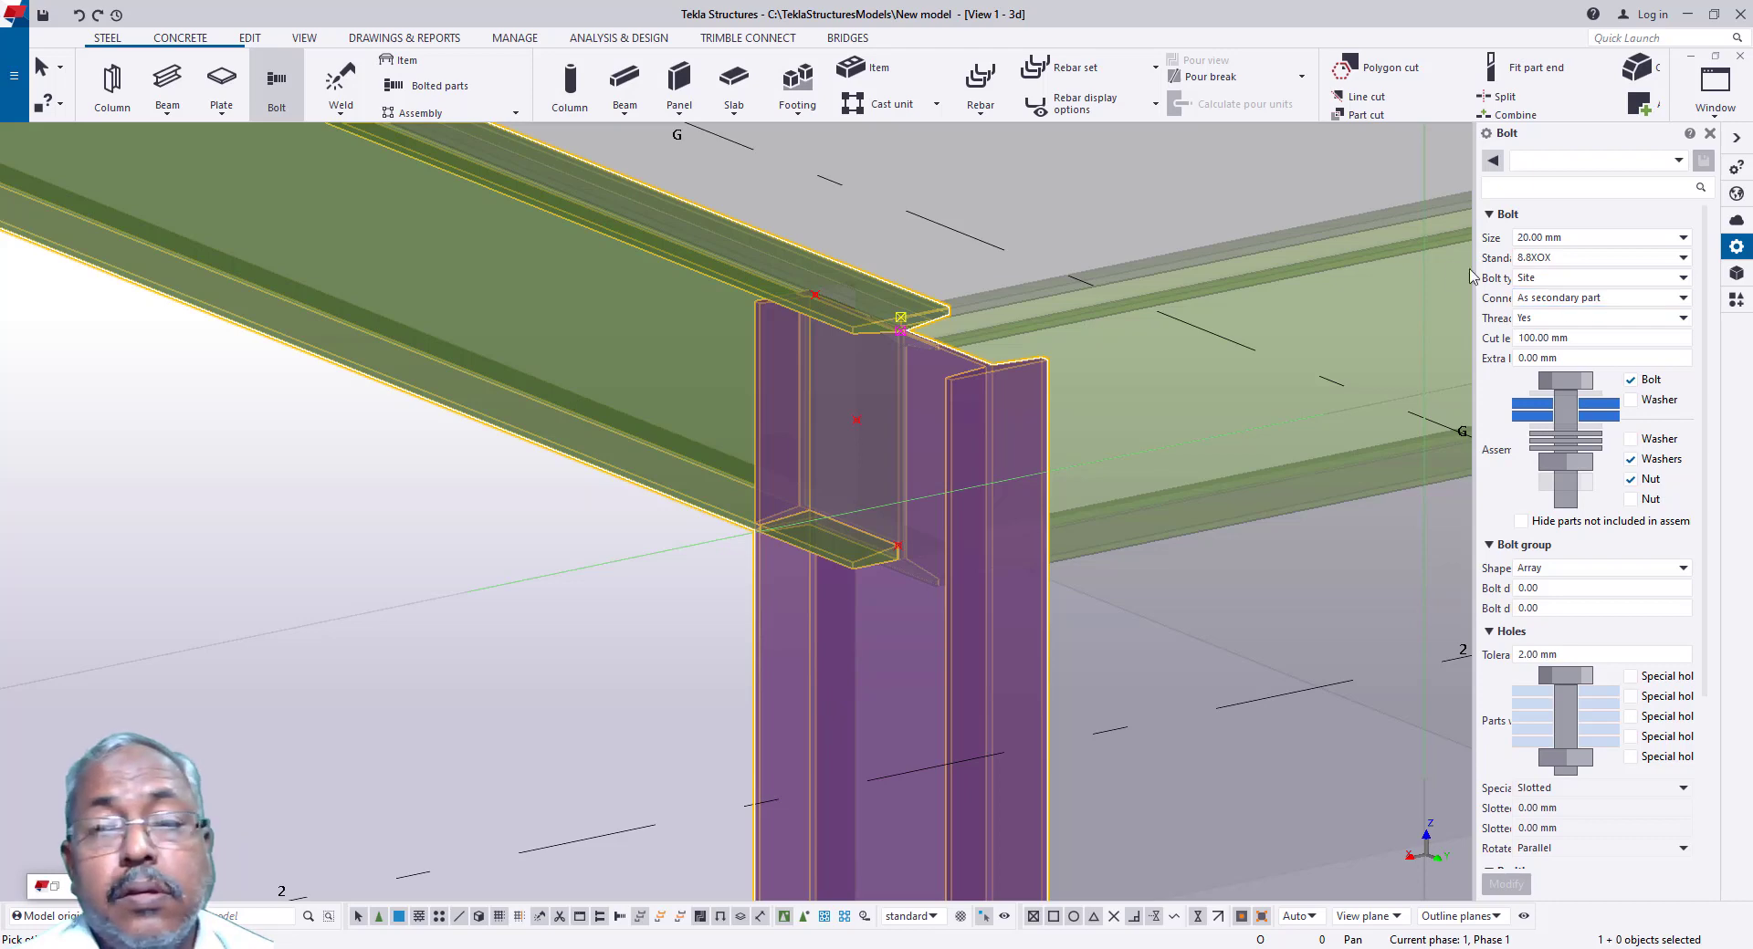
{"action": "right_click", "coordinate": [808, 655]}
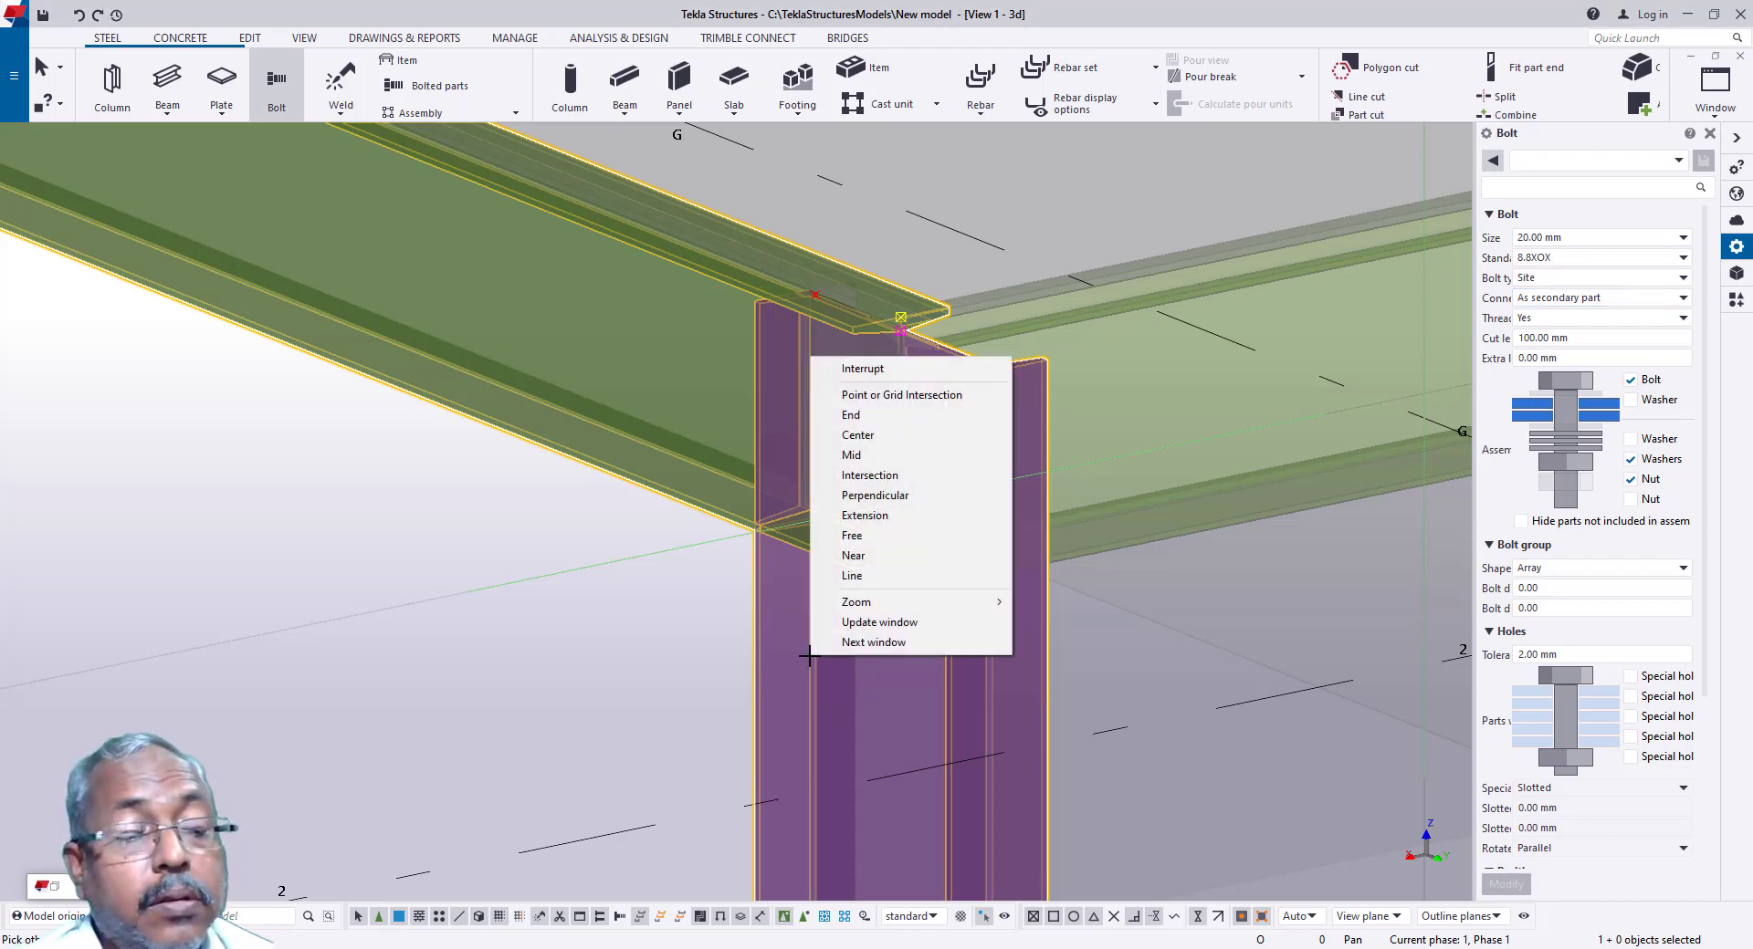
{"action": "left_click", "coordinate": [849, 415]}
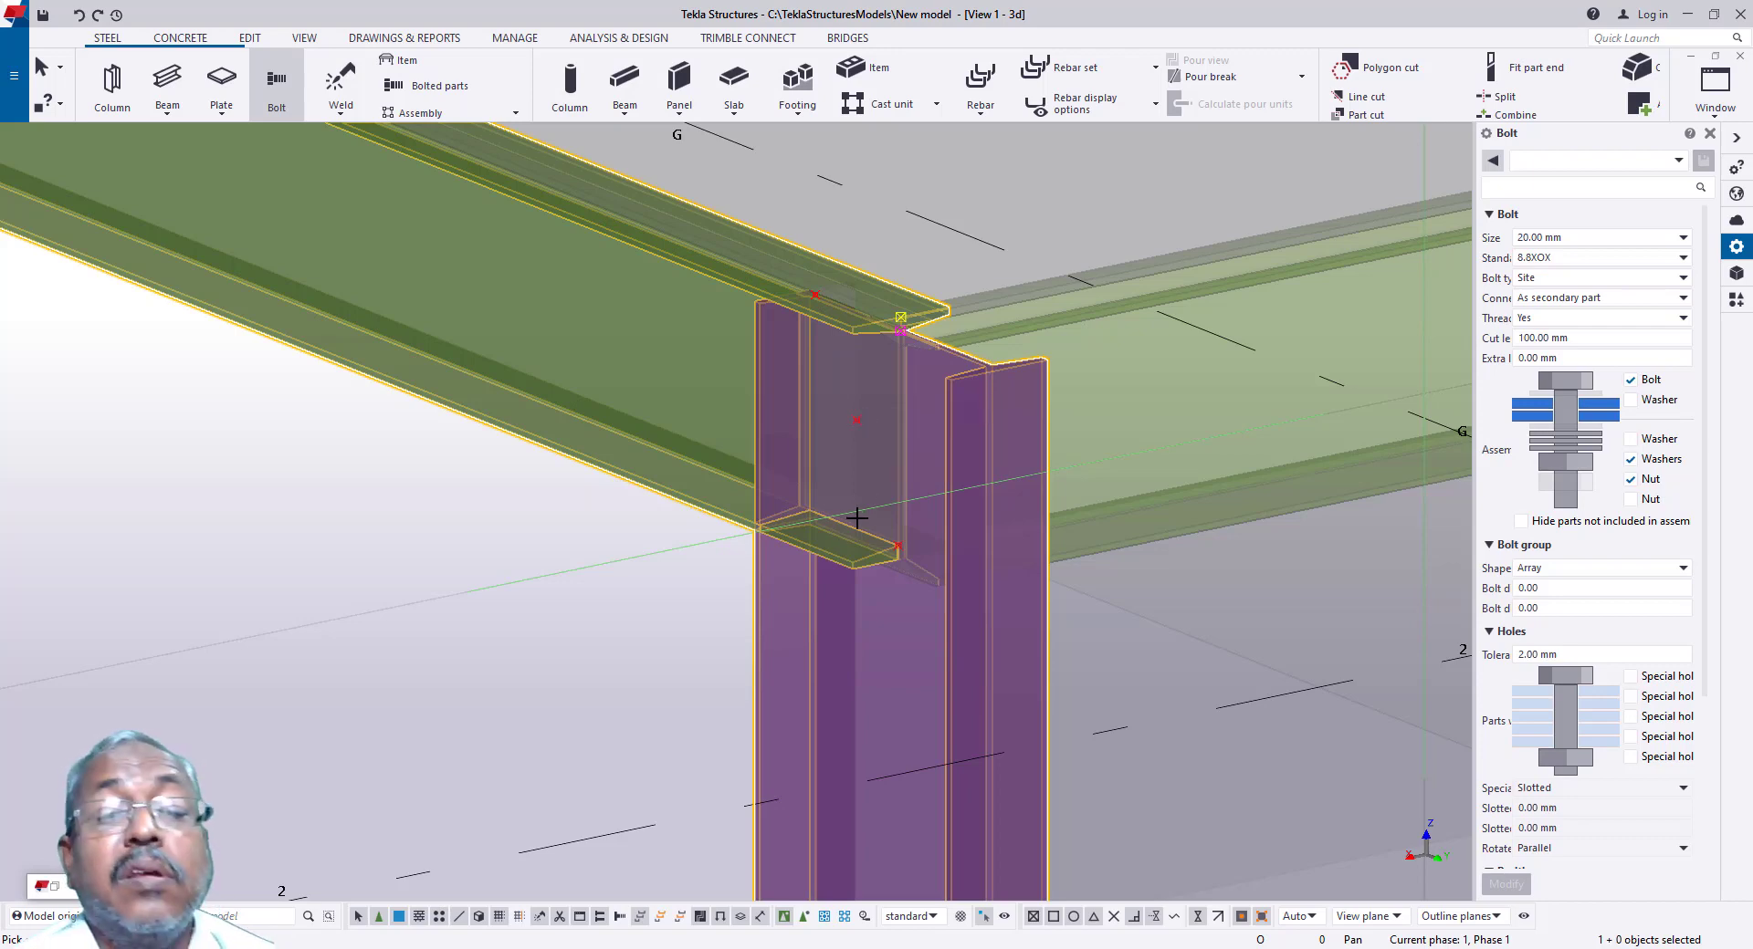
{"action": "scroll", "coordinate": [608, 622], "scroll_direction": "up", "scroll_amount": 1}
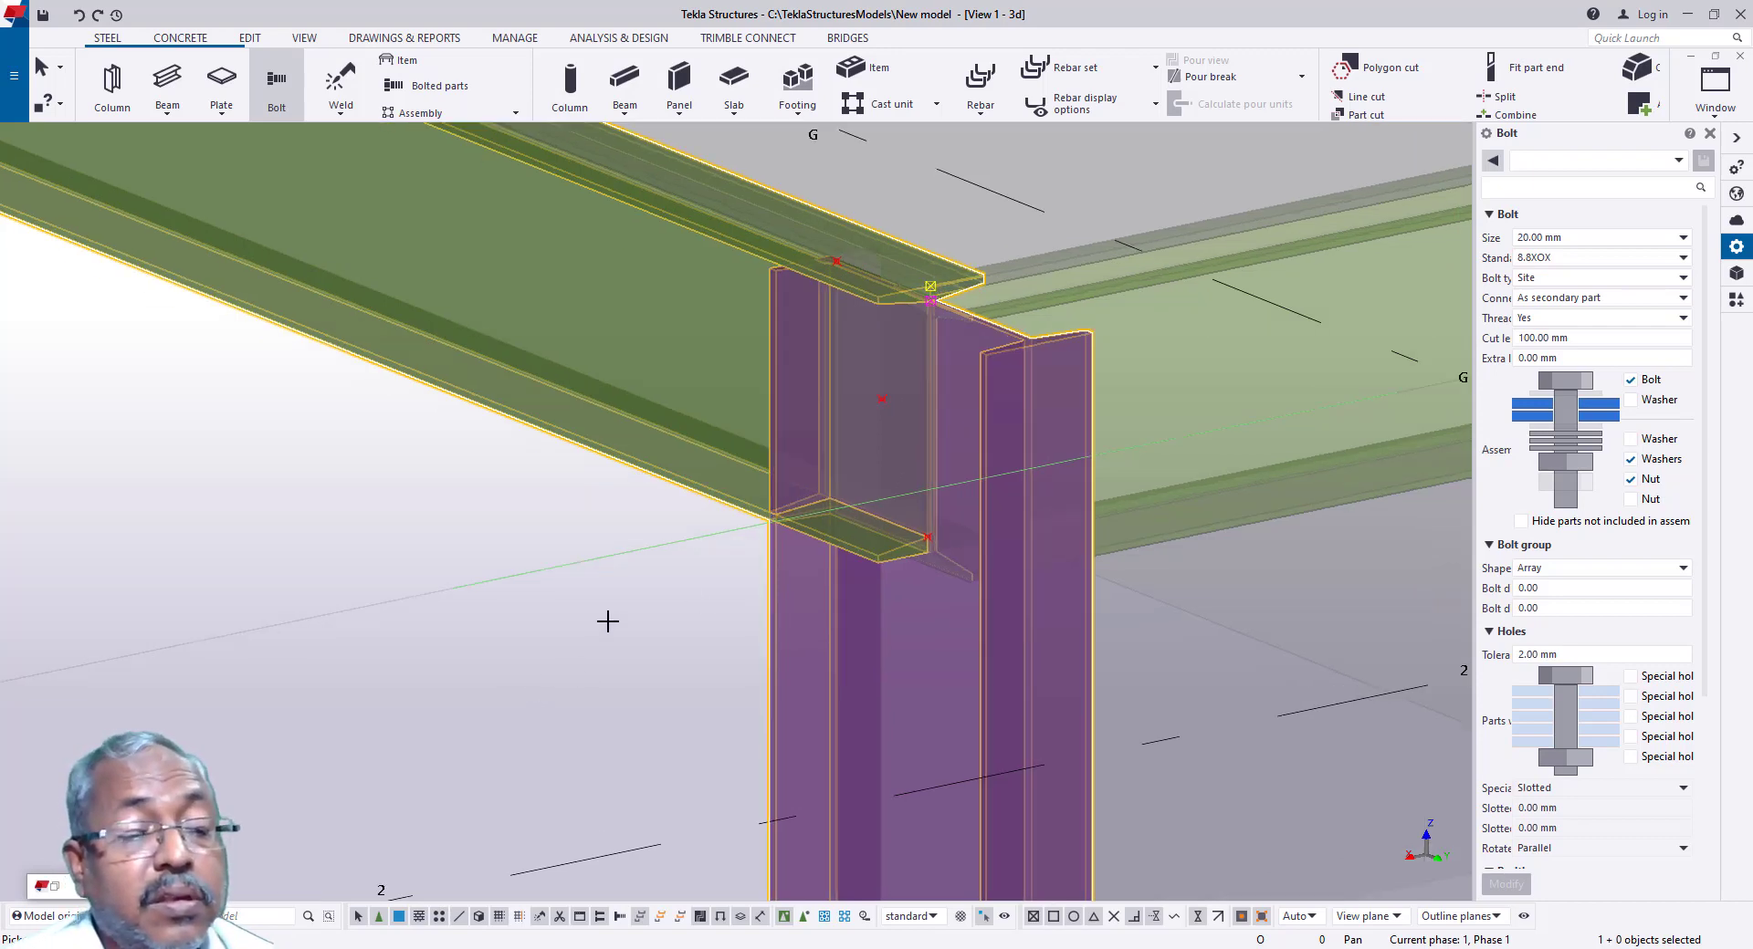
{"action": "scroll", "coordinate": [608, 621], "scroll_direction": "down", "scroll_amount": 1}
{"action": "scroll", "coordinate": [608, 618], "scroll_direction": "up", "scroll_amount": 1}
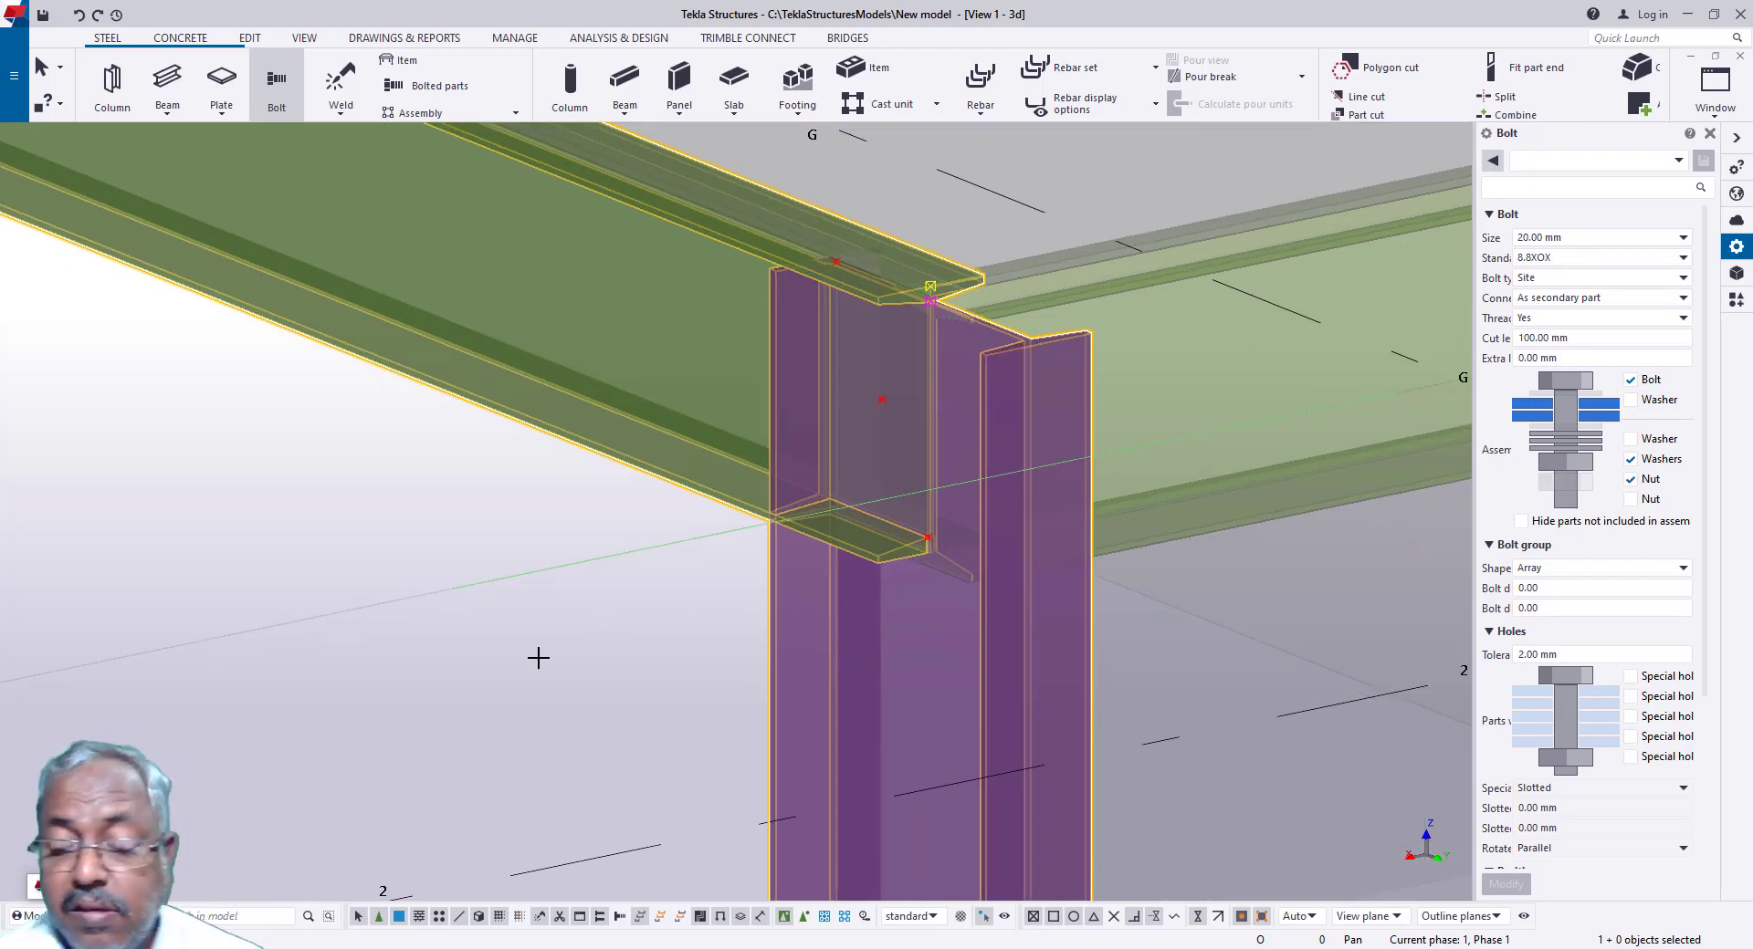
{"action": "scroll", "coordinate": [538, 639], "scroll_direction": "up", "scroll_amount": 2}
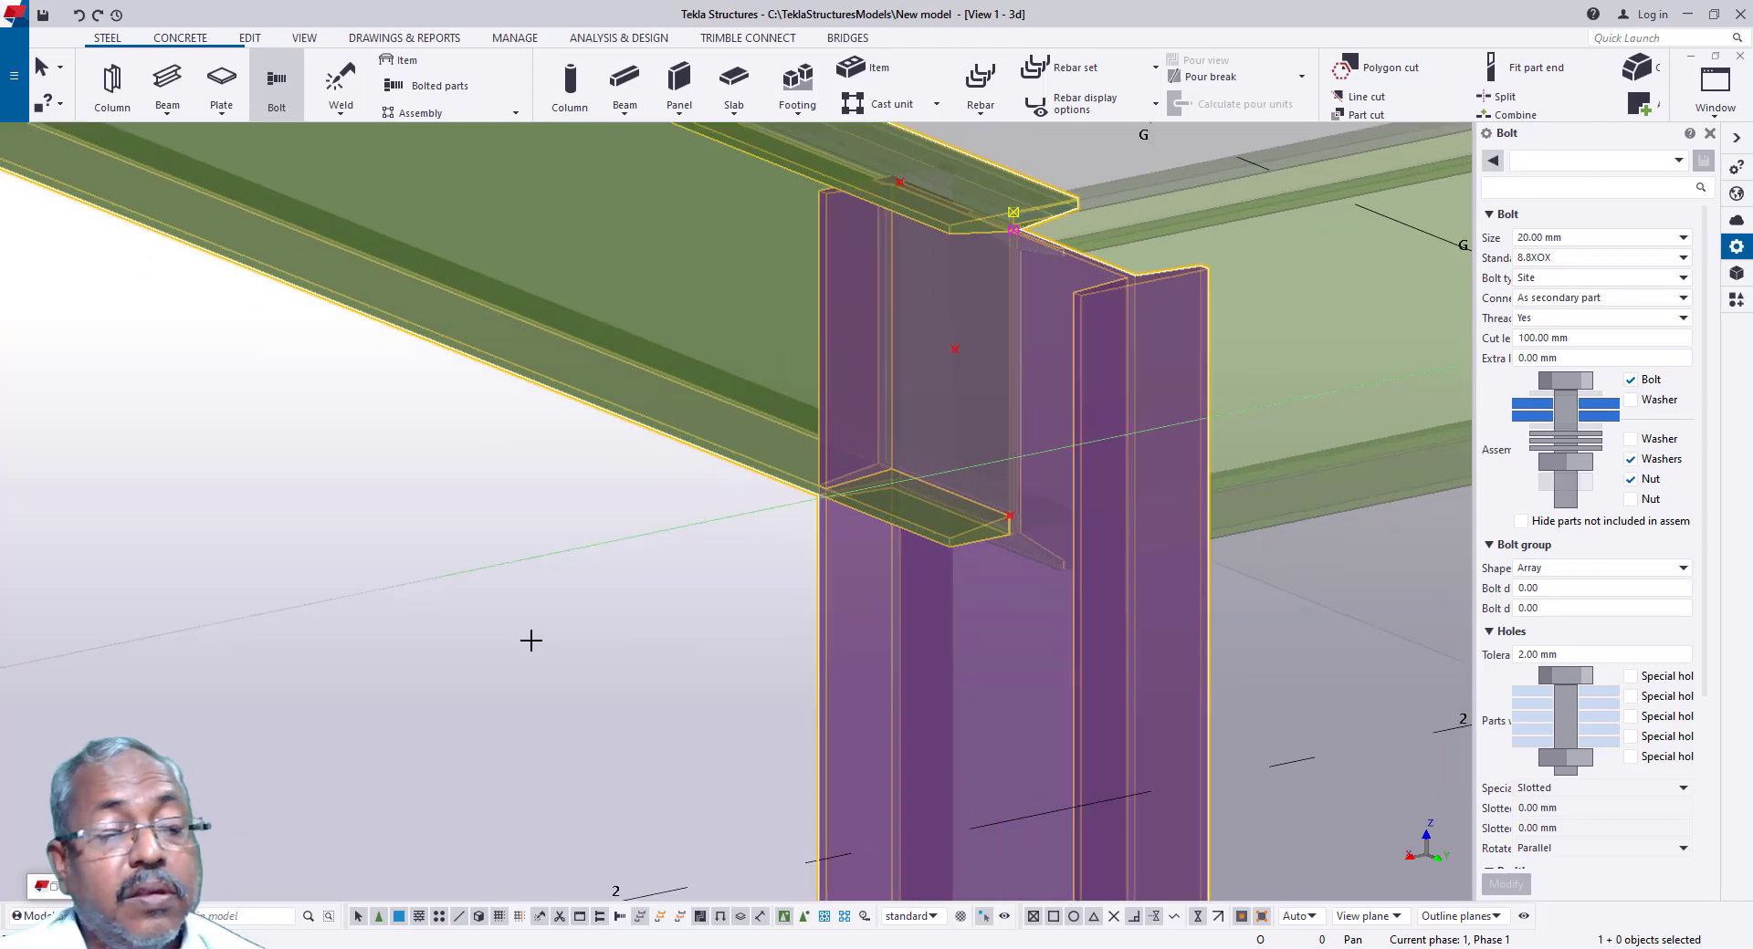
{"action": "scroll", "coordinate": [512, 634], "scroll_direction": "up", "scroll_amount": 1}
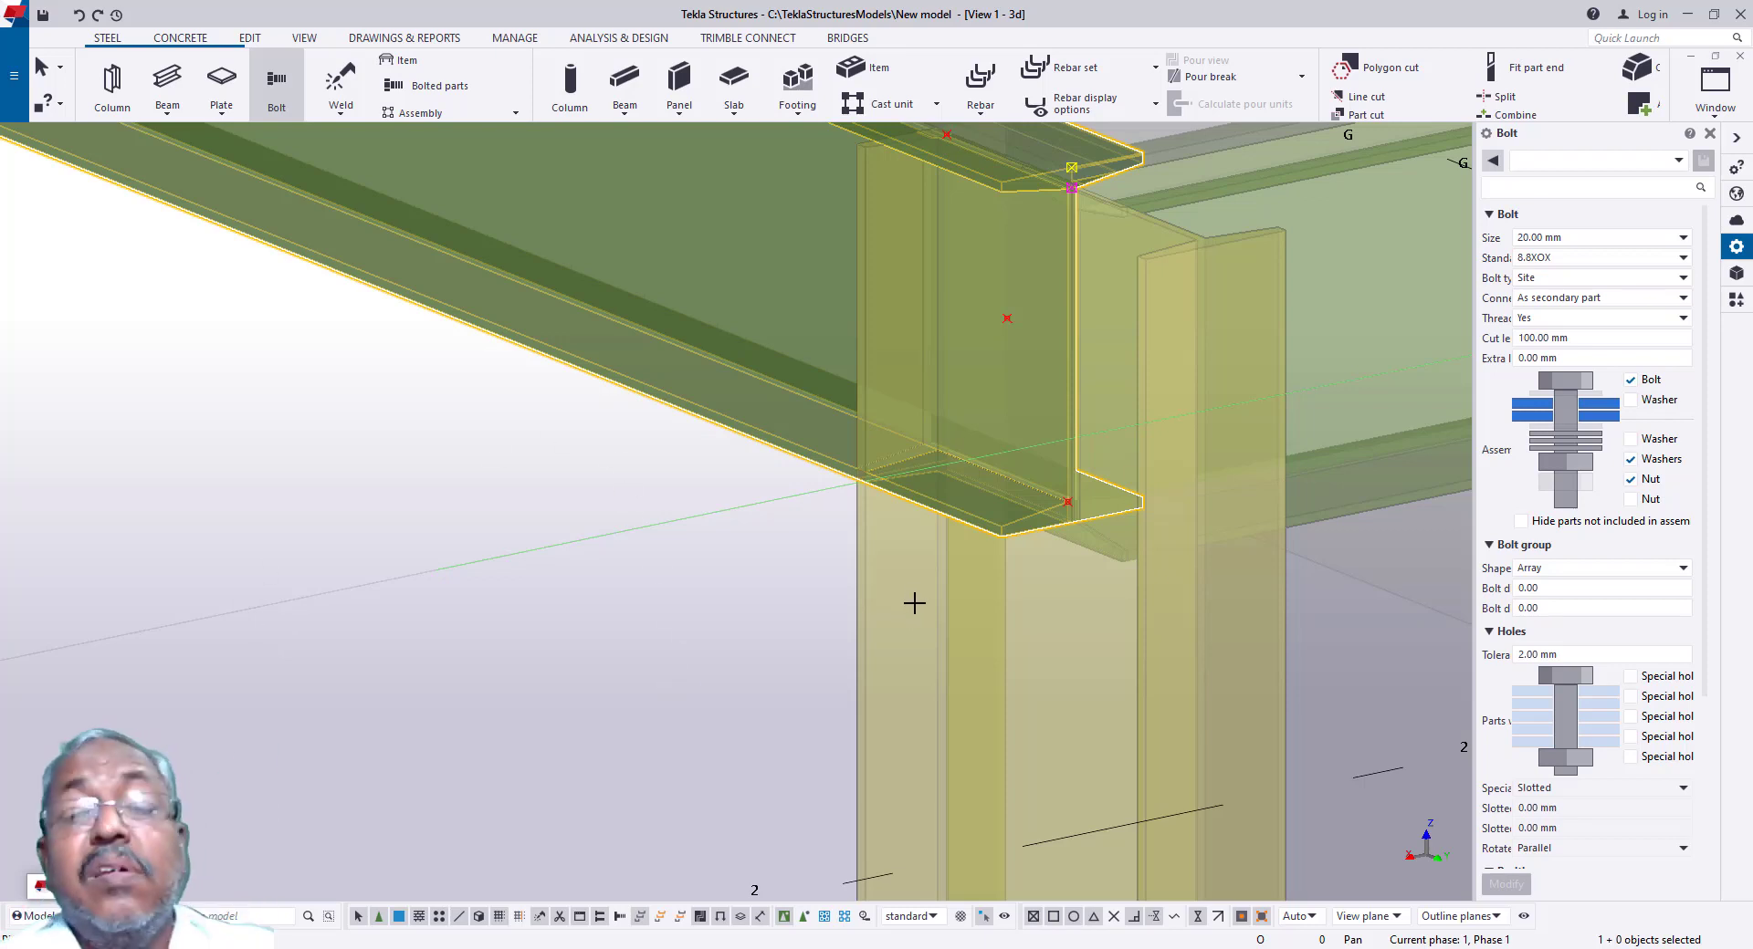
{"action": "scroll", "coordinate": [914, 602], "scroll_direction": "down", "scroll_amount": 3}
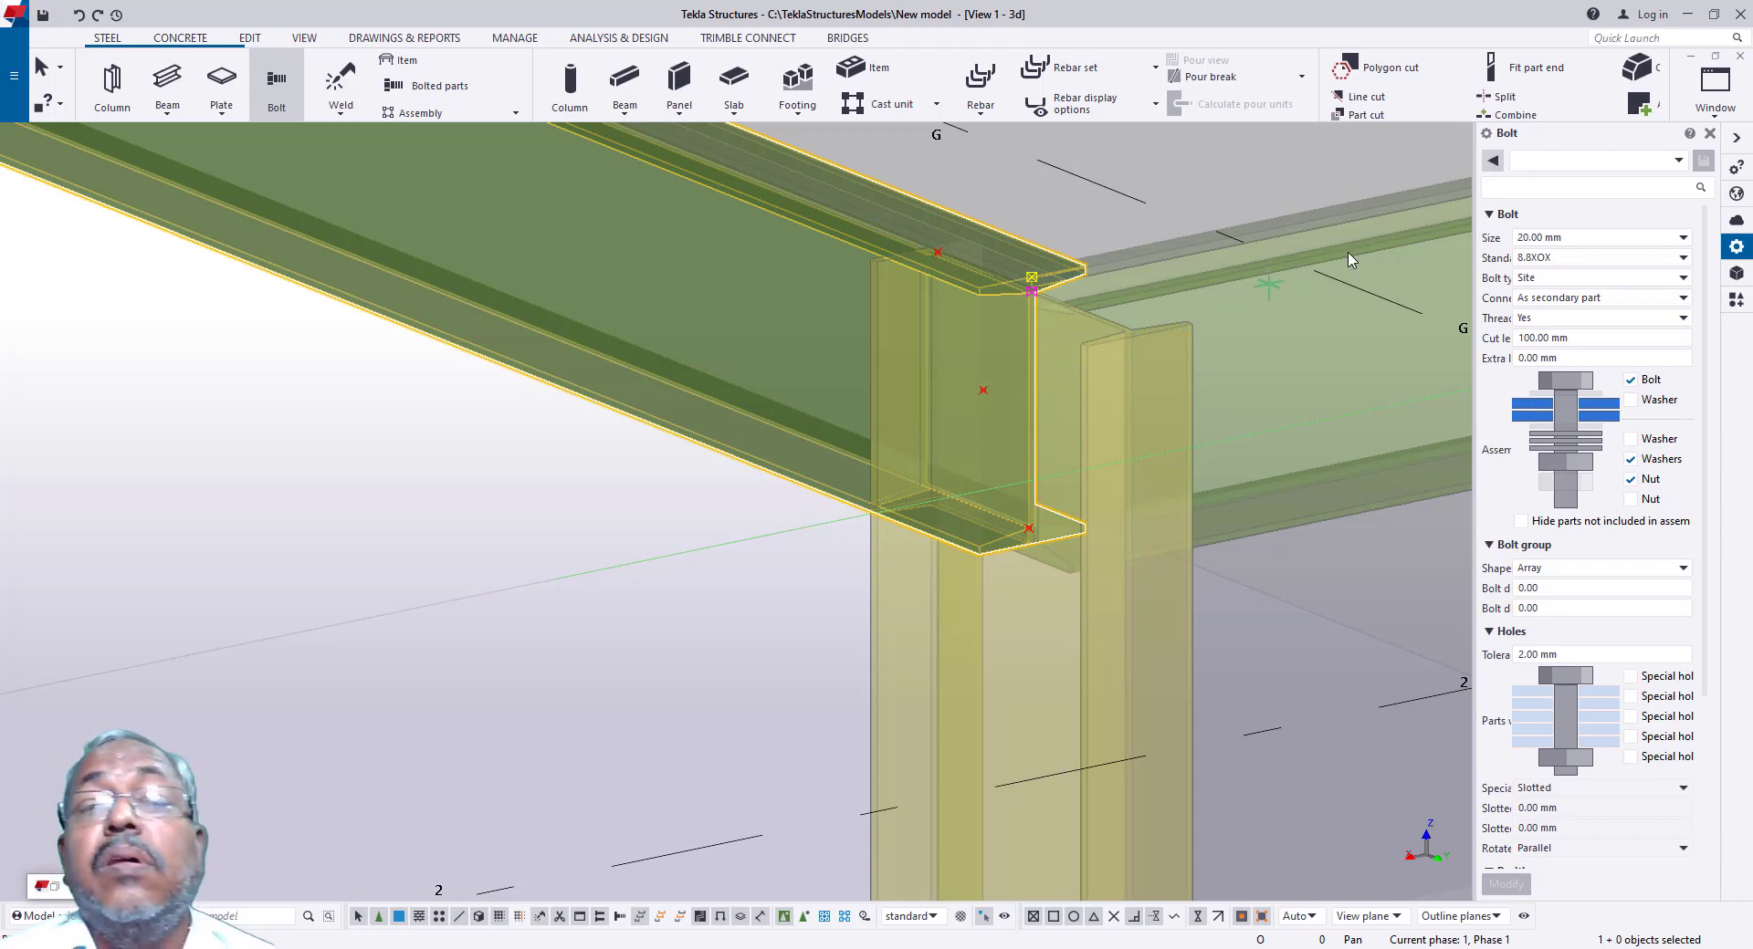
{"action": "scroll", "coordinate": [671, 248], "scroll_direction": "down", "scroll_amount": 2}
{"action": "key", "text": "Escape"}
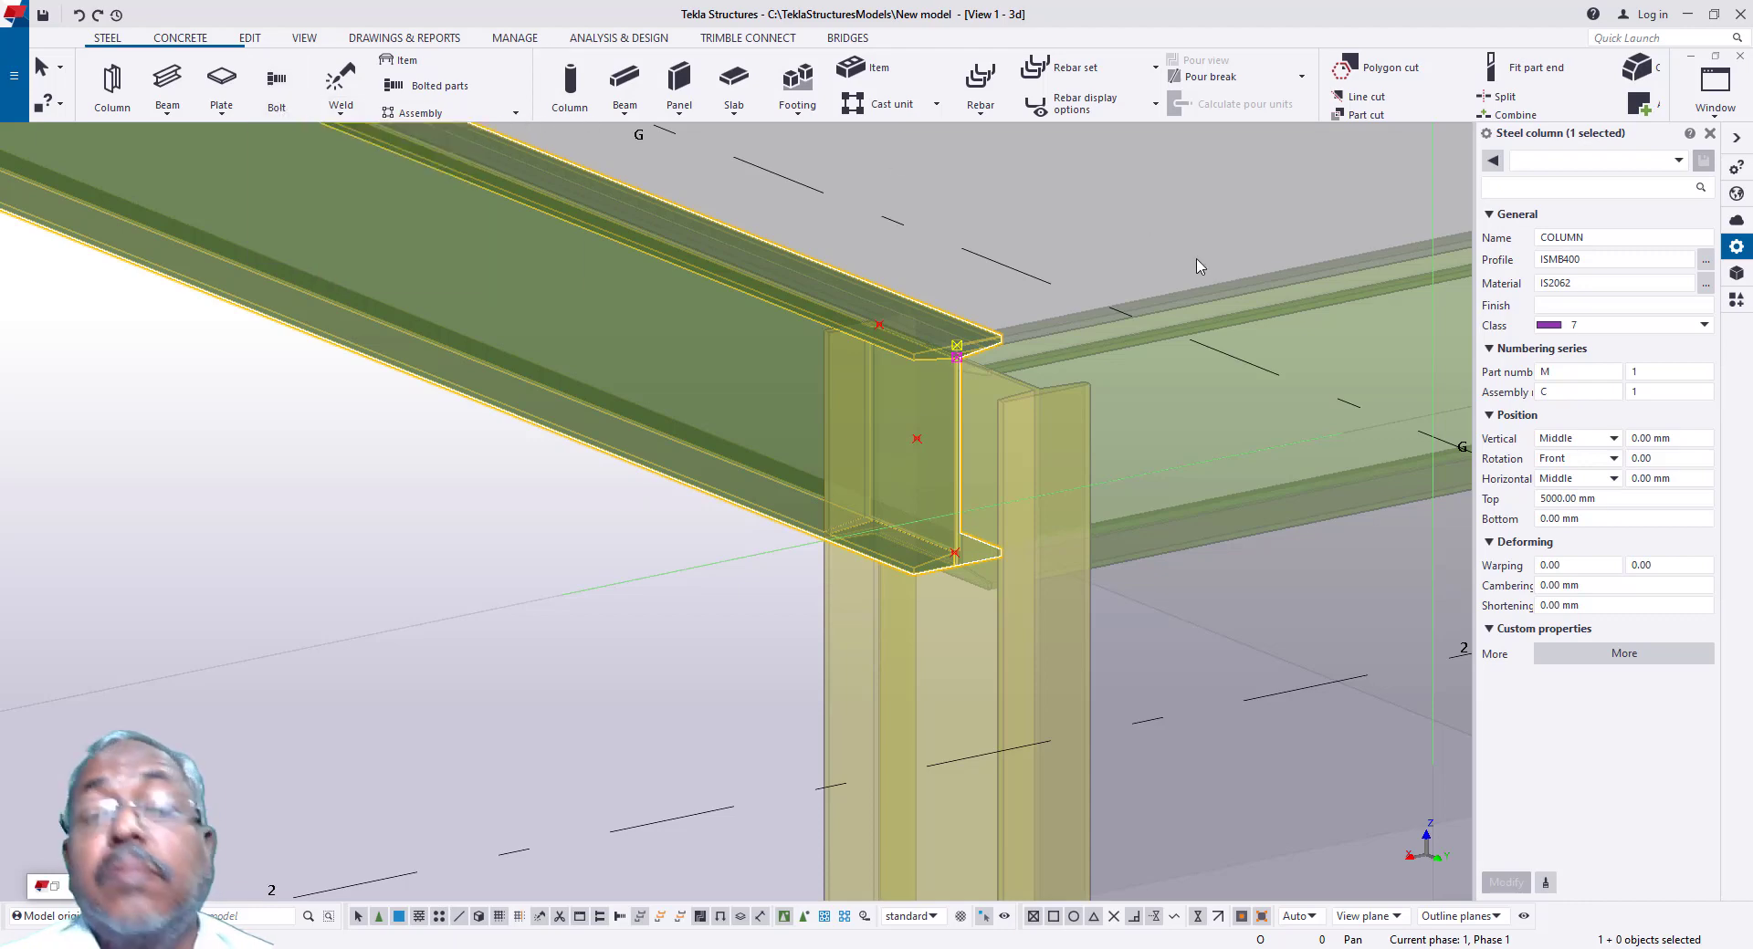
Step: Bolt the beam to the column at the dividing point midway between the two construction points, directing the bolt group downwards
{"action": "key", "text": "Return"}
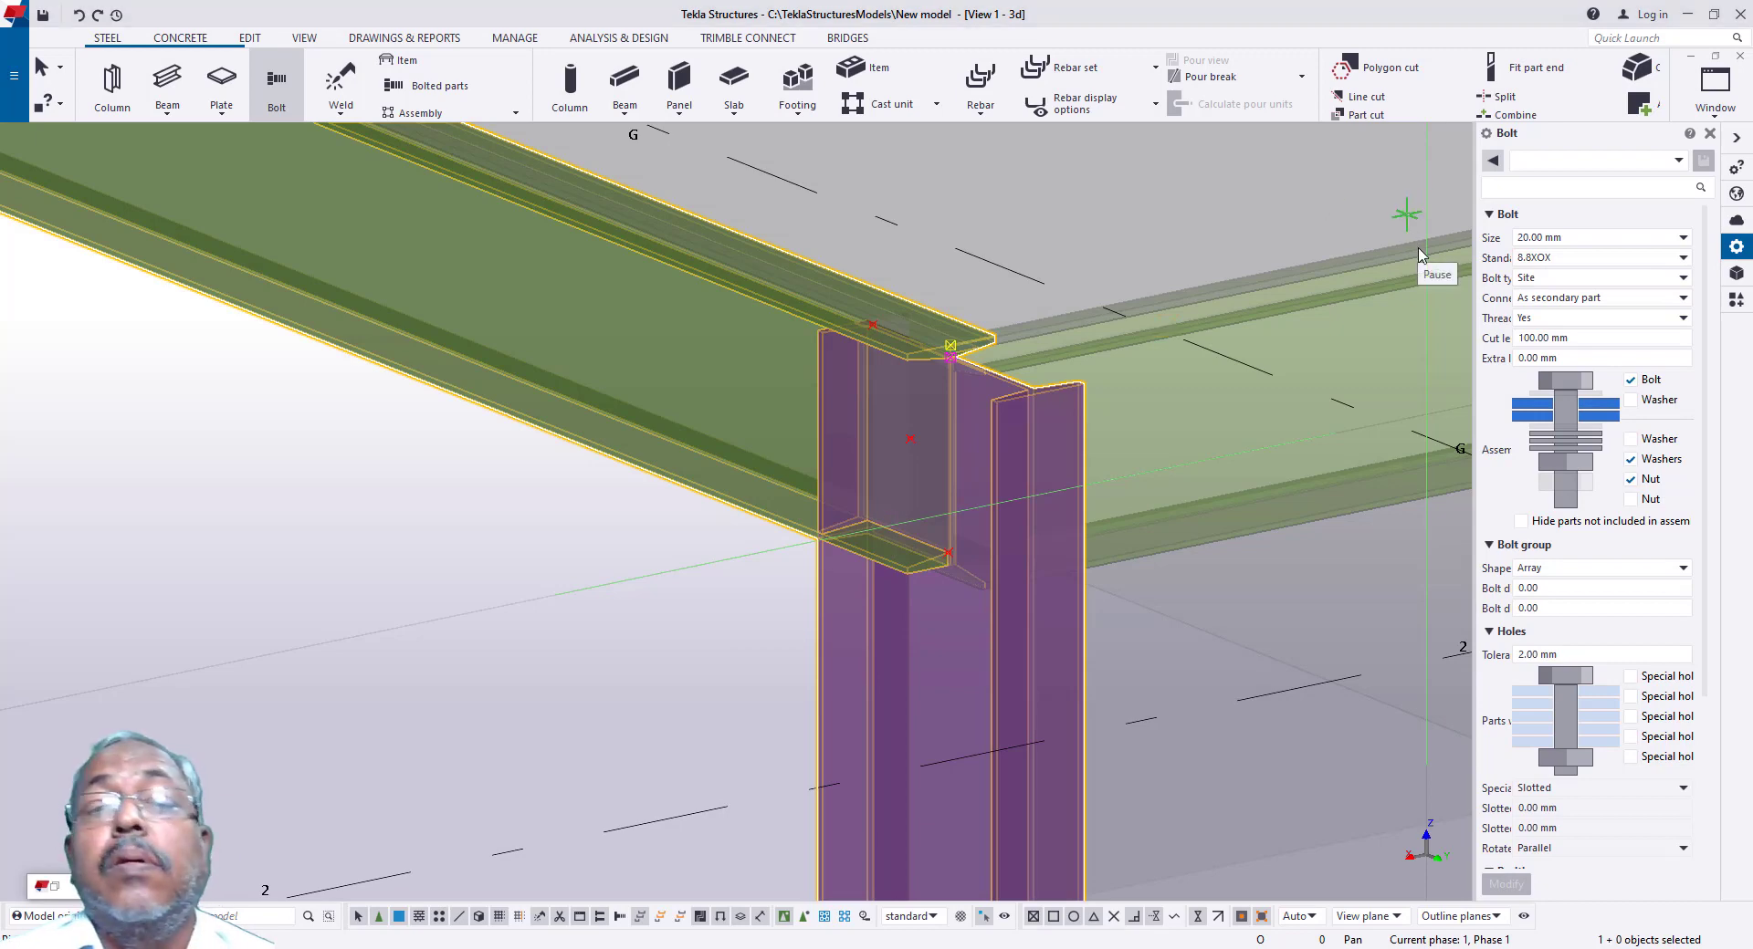
{"action": "scroll", "coordinate": [943, 463], "scroll_direction": "up", "scroll_amount": 4}
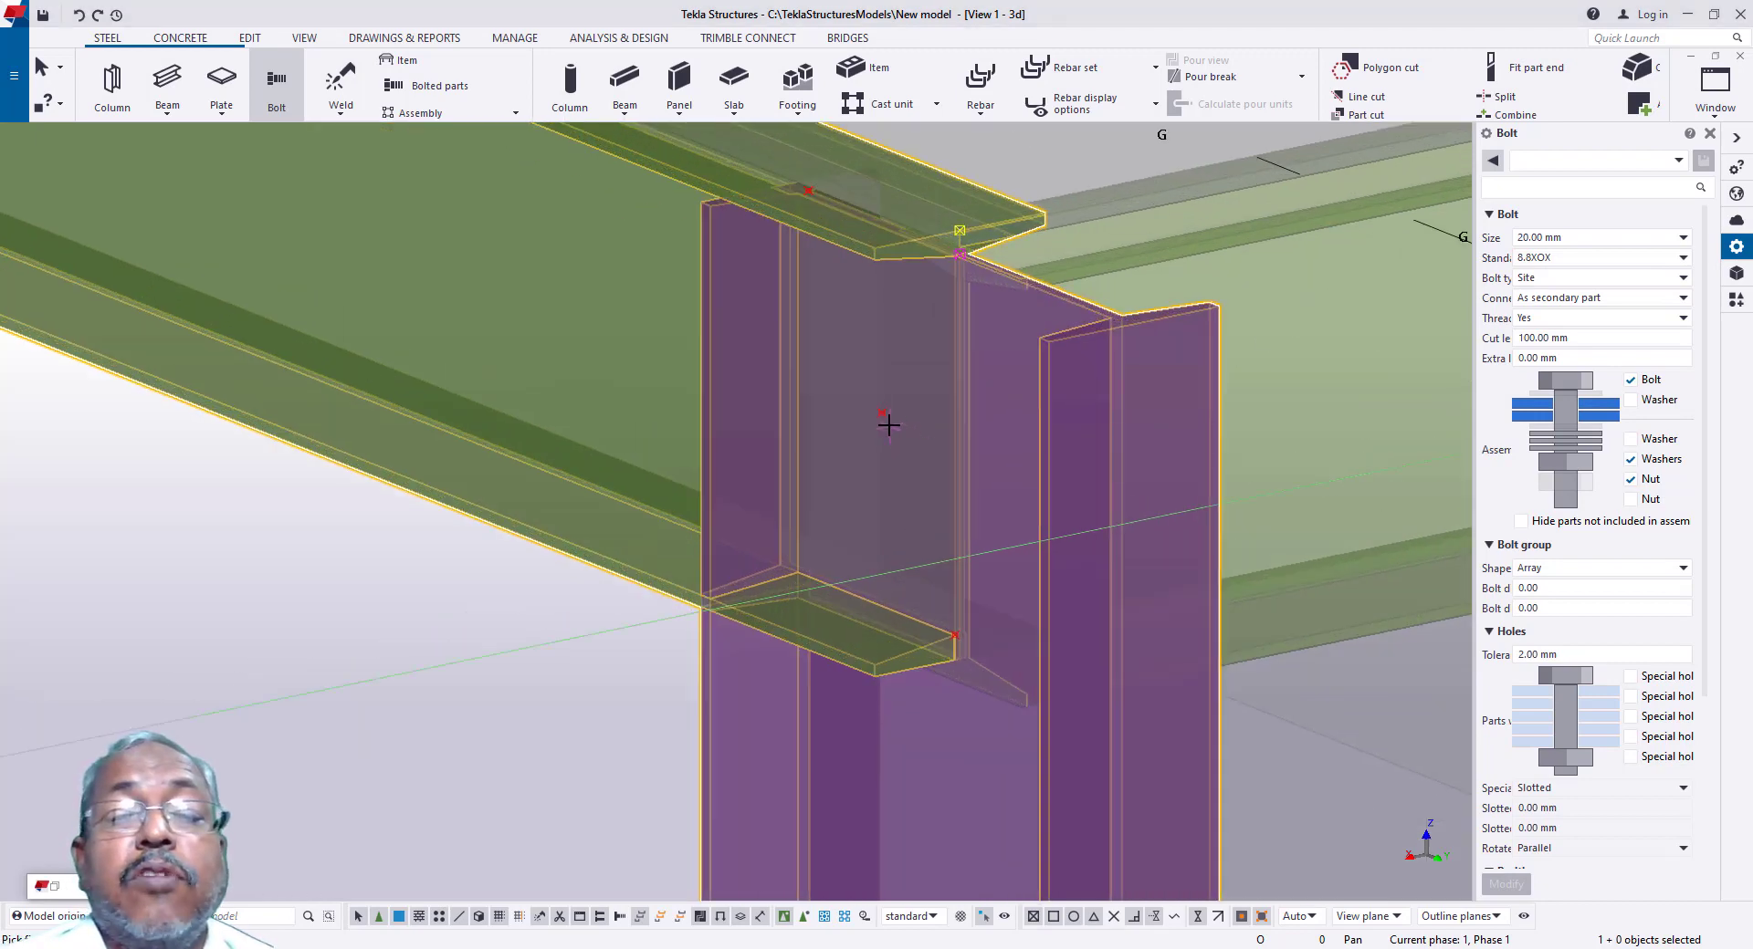
{"action": "left_click", "coordinate": [882, 414]}
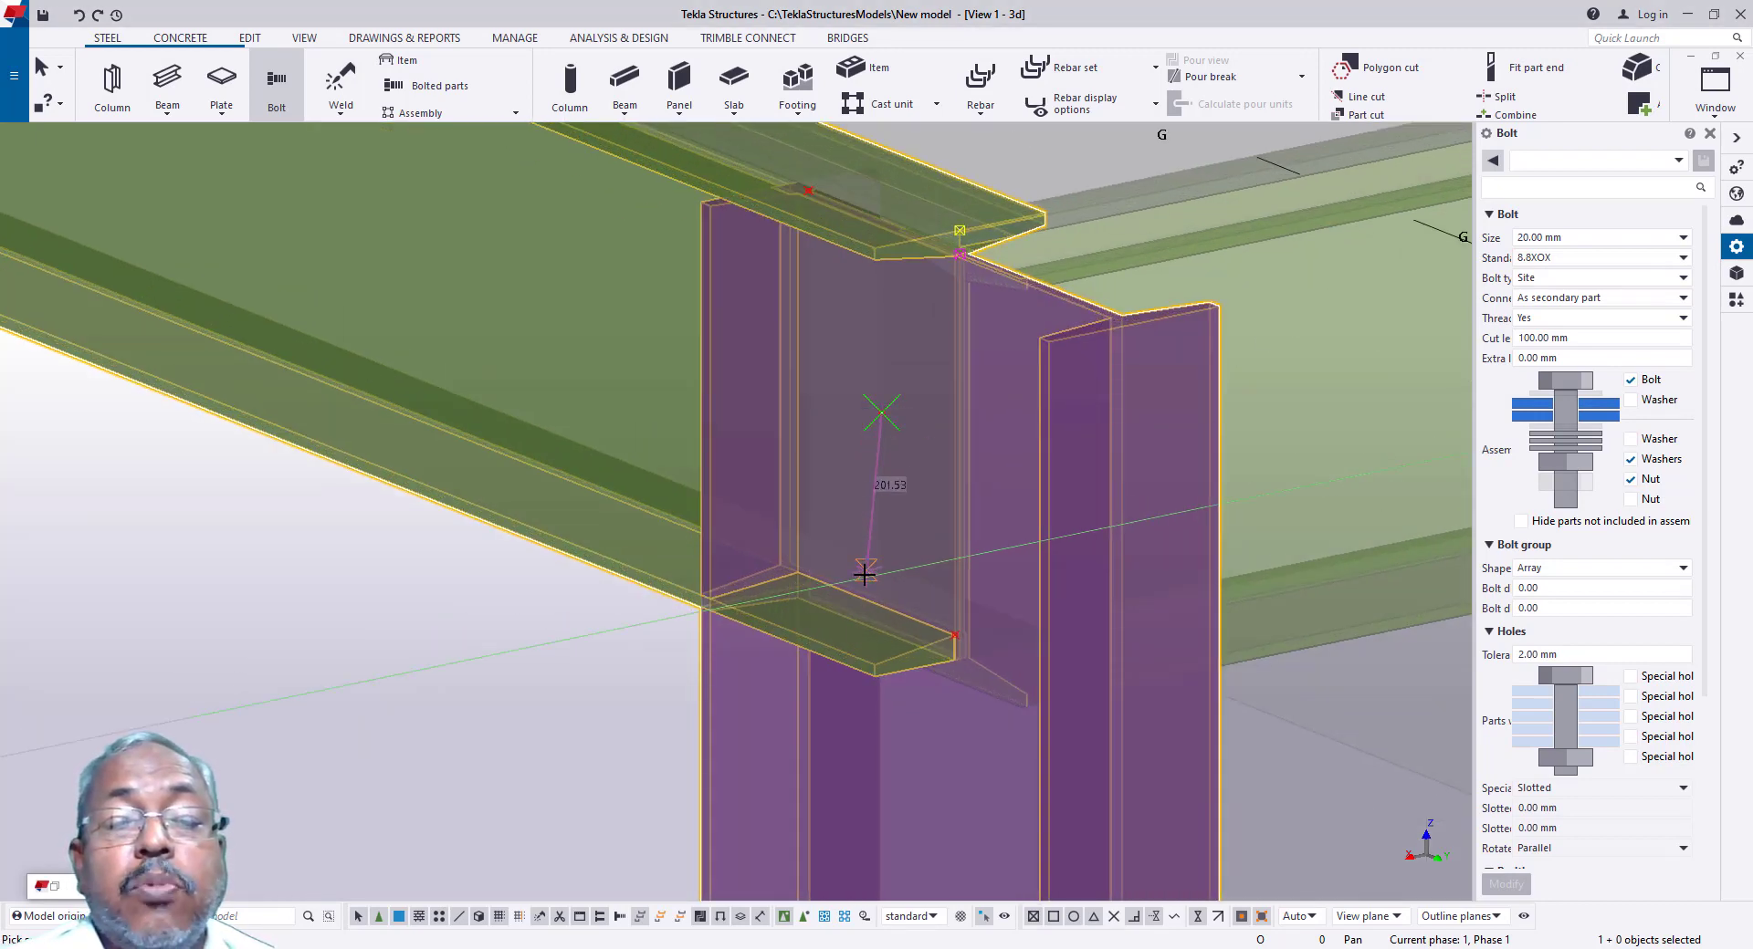
{"action": "left_click", "coordinate": [864, 603]}
{"action": "scroll", "coordinate": [864, 605], "scroll_direction": "down", "scroll_amount": 3}
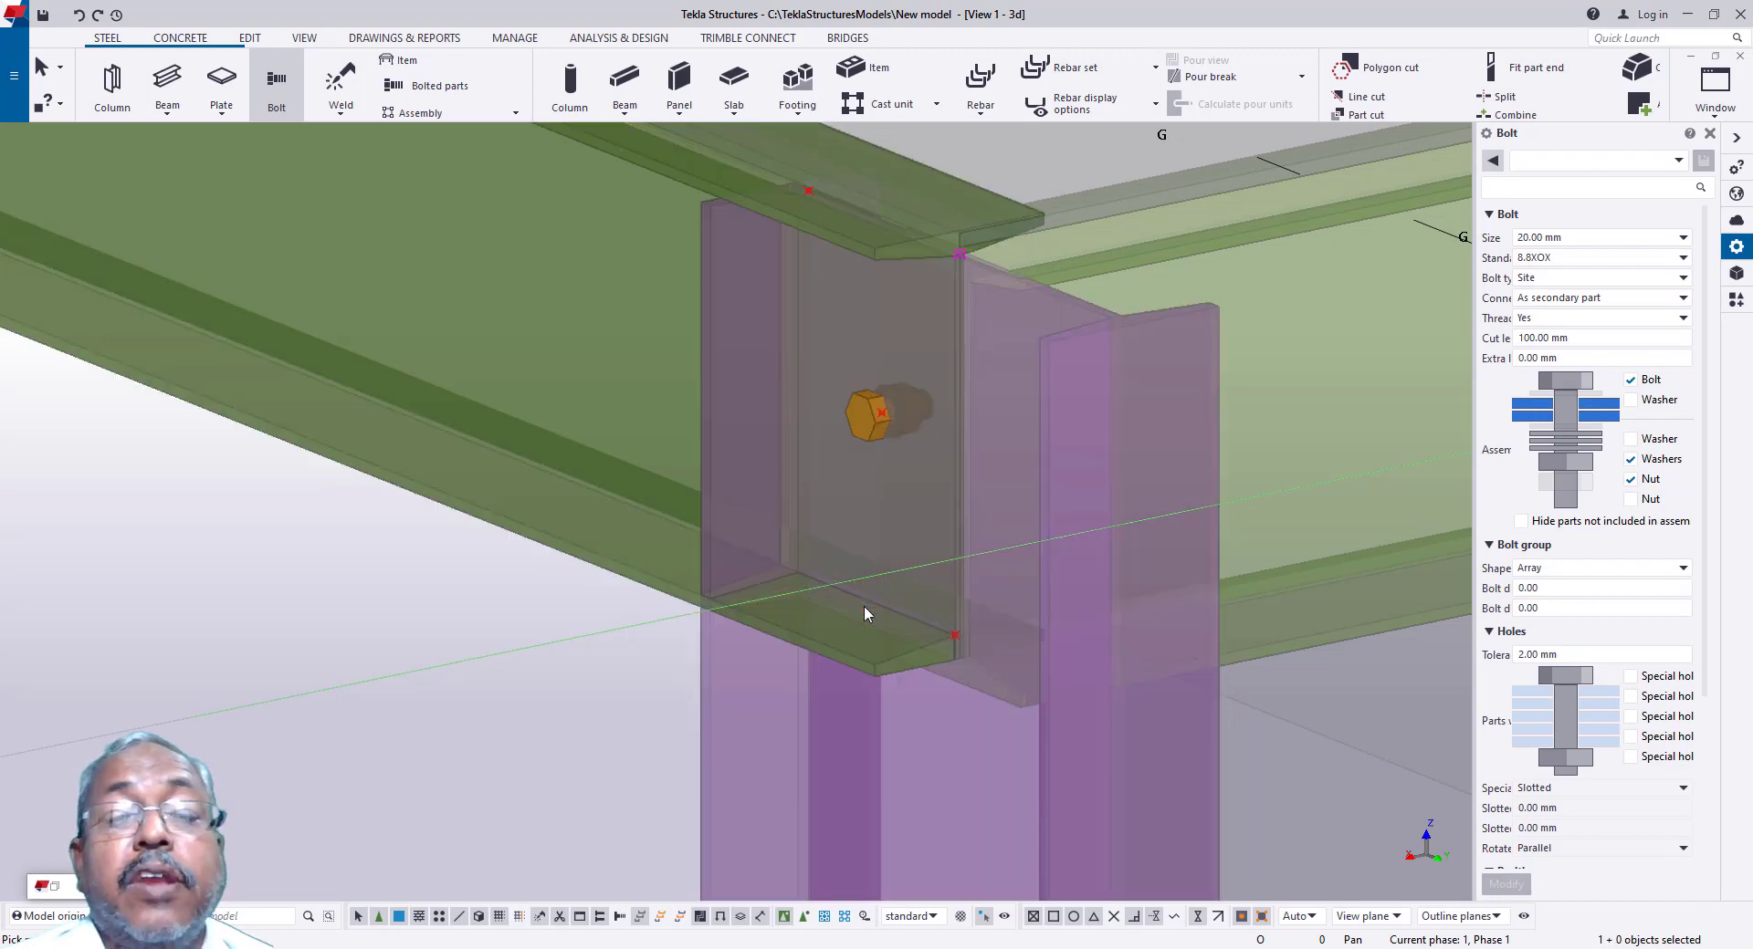
{"action": "scroll", "coordinate": [778, 531], "scroll_direction": "down", "scroll_amount": 5}
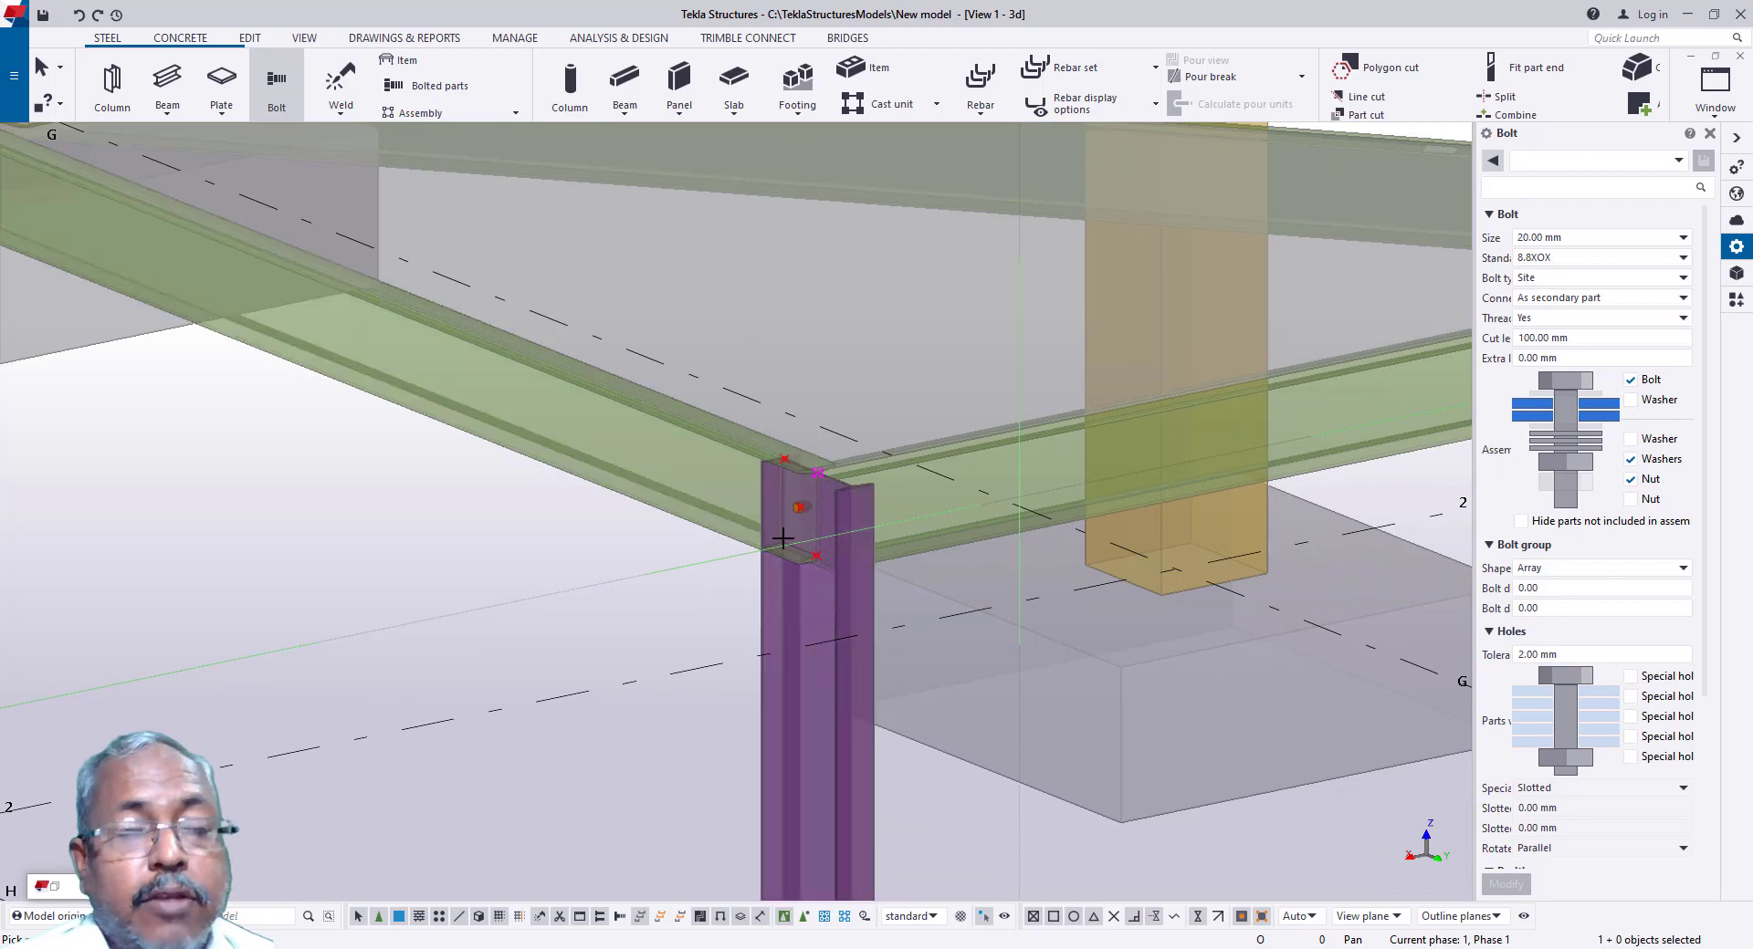
{"action": "scroll", "coordinate": [1175, 613], "scroll_direction": "down", "scroll_amount": 2}
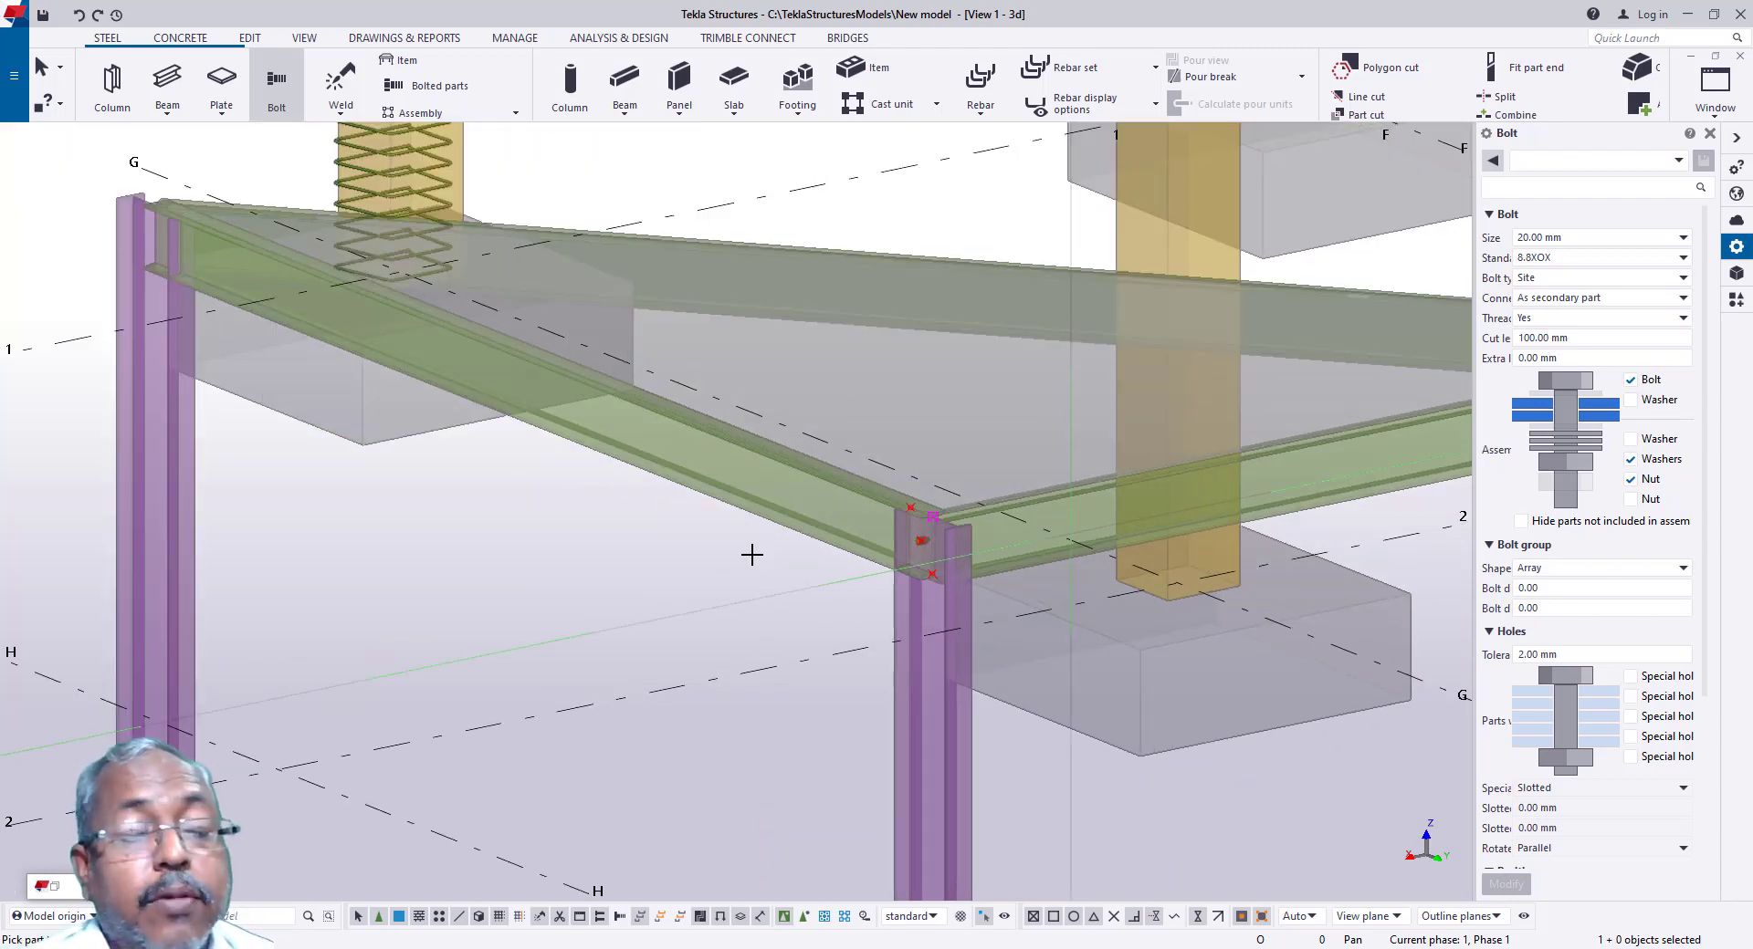
{"action": "key", "text": "Escape"}
{"action": "left_click", "coordinate": [952, 720]}
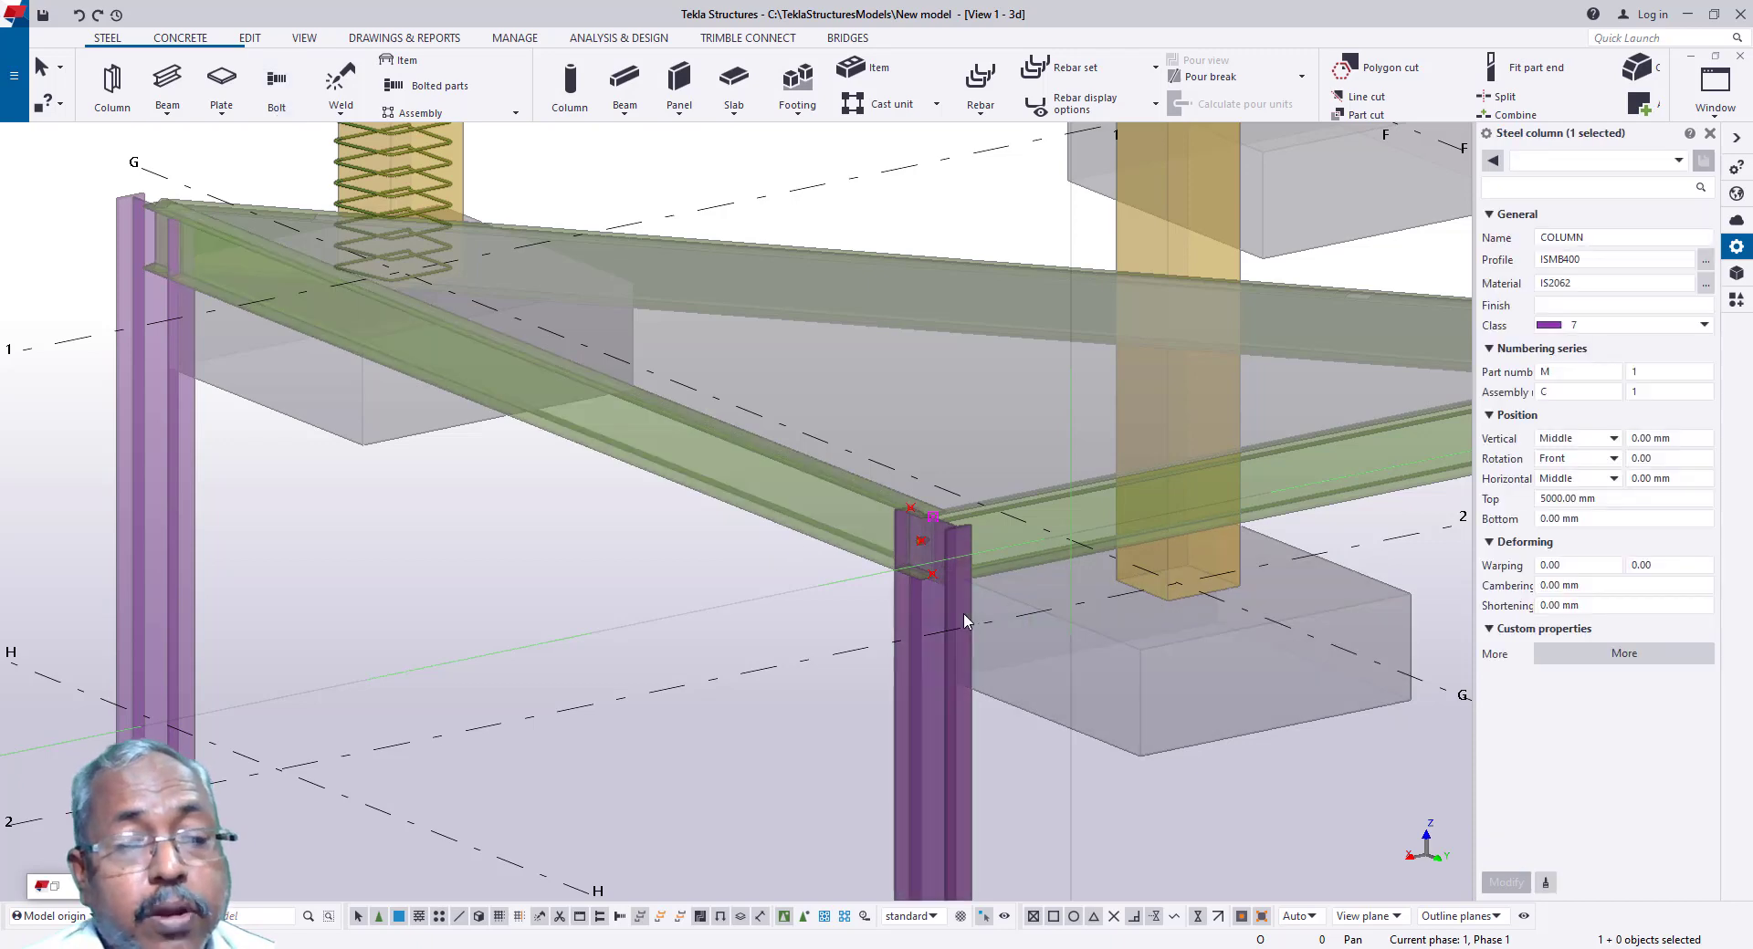
Step: Weld the opposite end of the bolted beam to its column with a 6 mm fillet weld between the two parts
{"action": "scroll", "coordinate": [1040, 598], "scroll_direction": "down", "scroll_amount": 2}
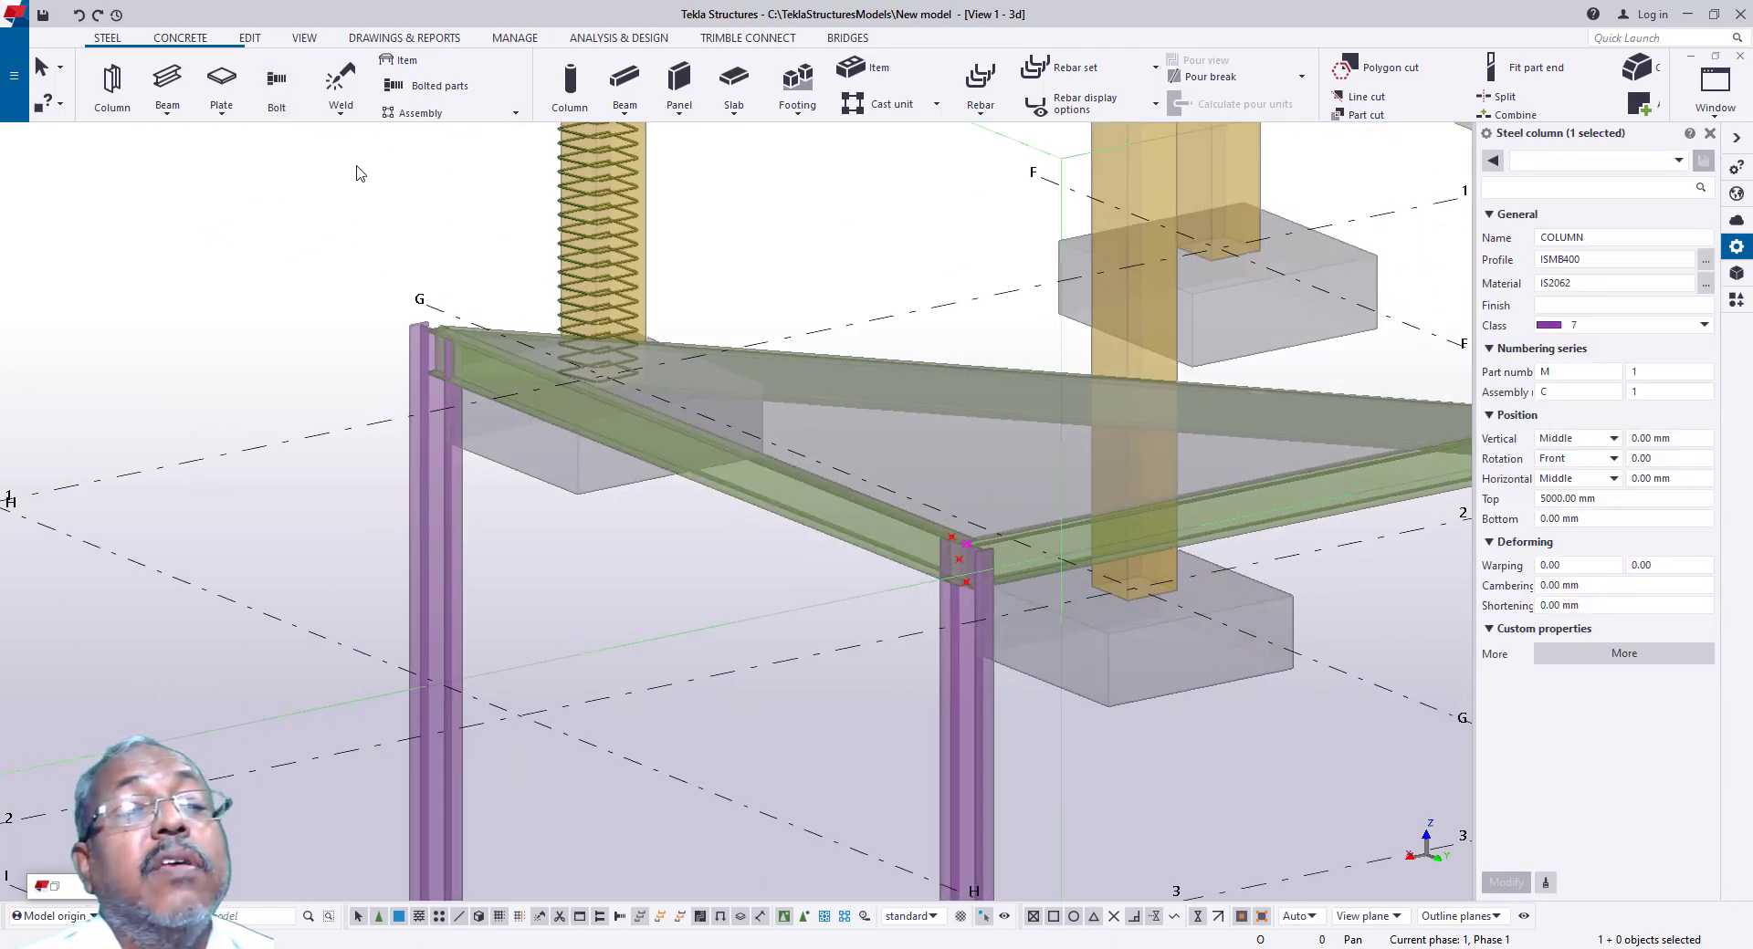
{"action": "left_click", "coordinate": [338, 115]}
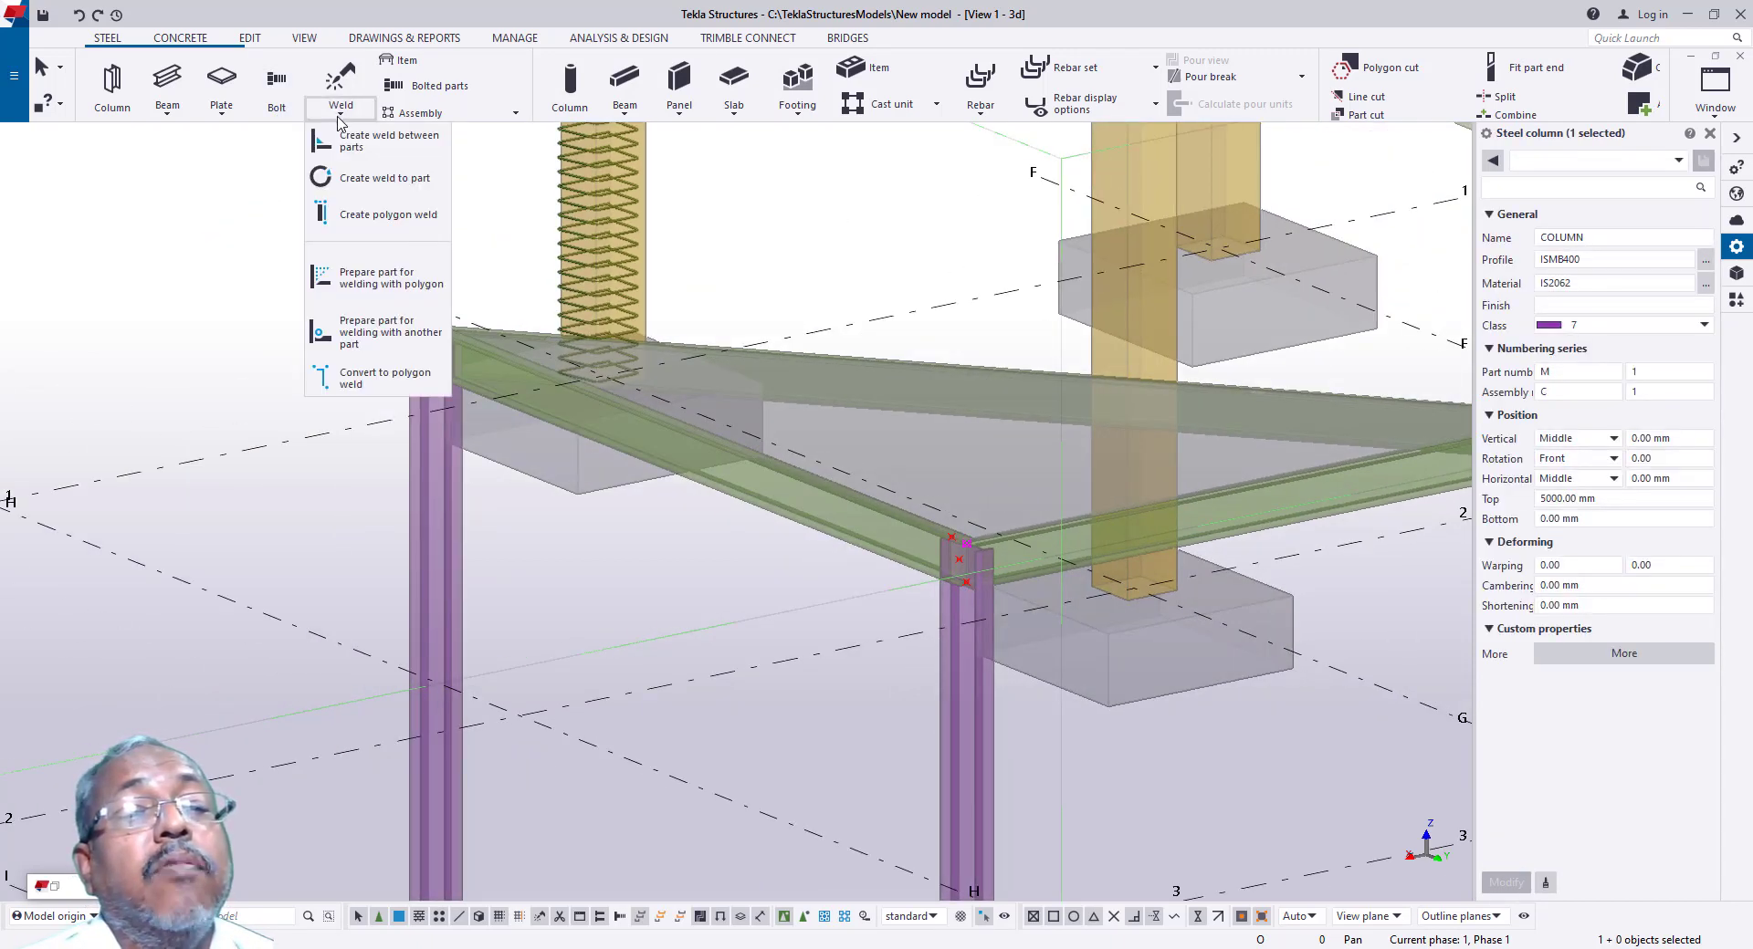
{"action": "left_click", "coordinate": [379, 140]}
{"action": "scroll", "coordinate": [397, 302], "scroll_direction": "up", "scroll_amount": 2}
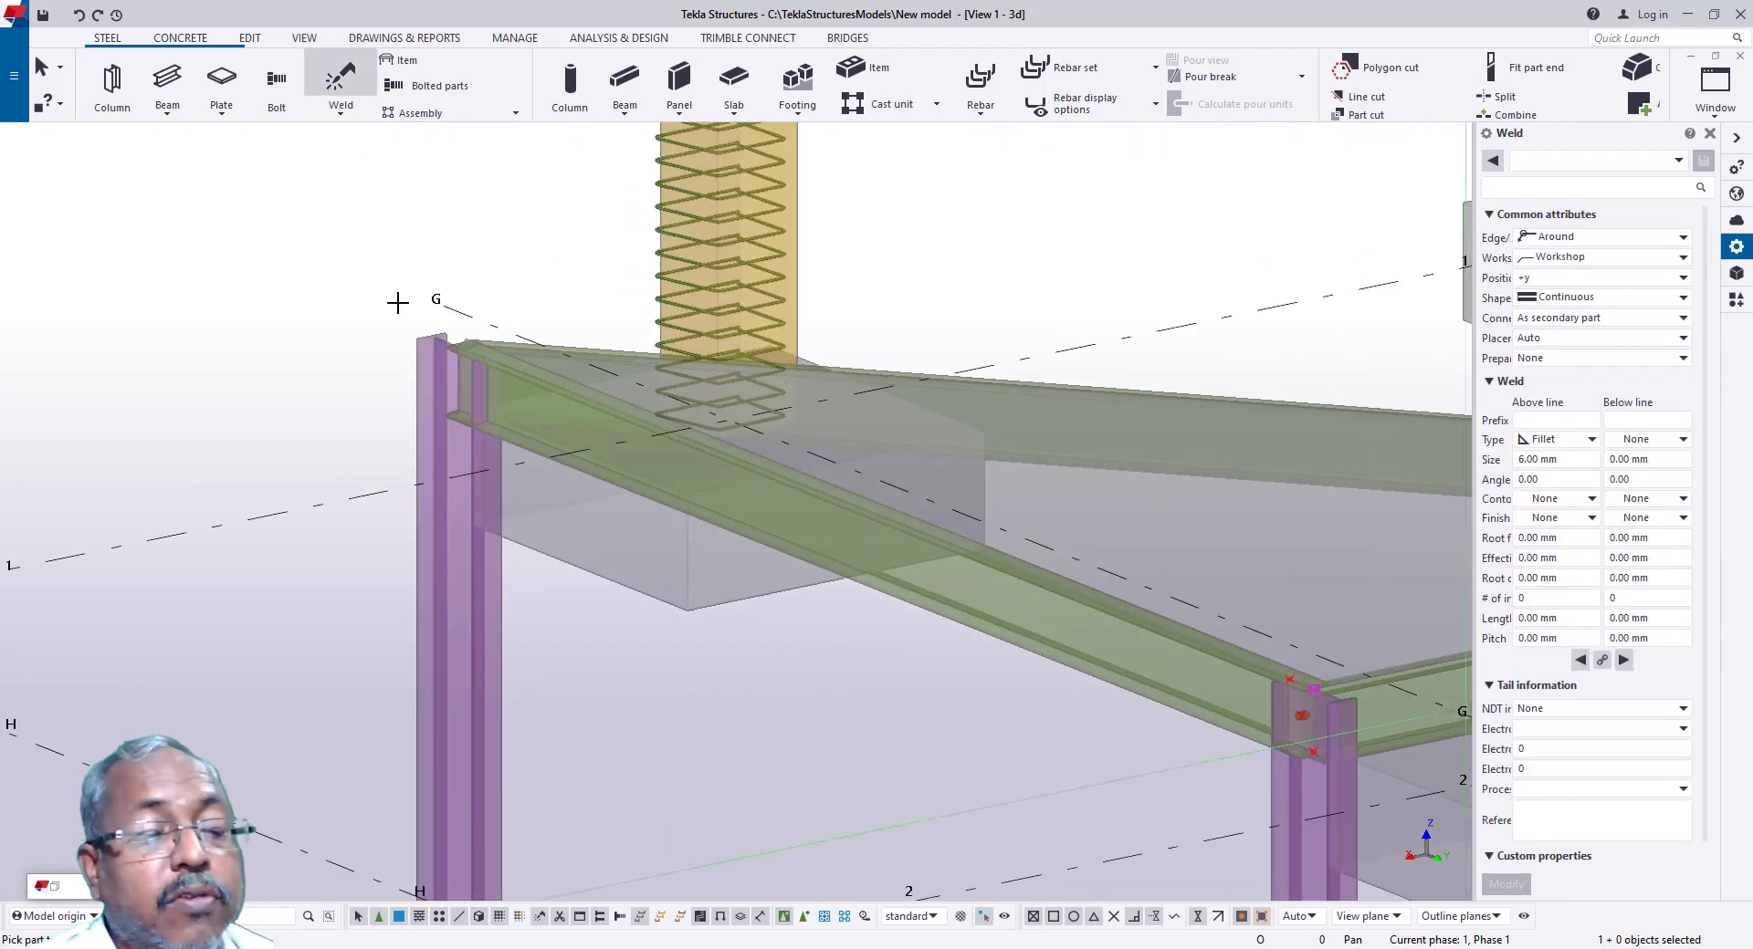
{"action": "scroll", "coordinate": [397, 302], "scroll_direction": "up", "scroll_amount": 4}
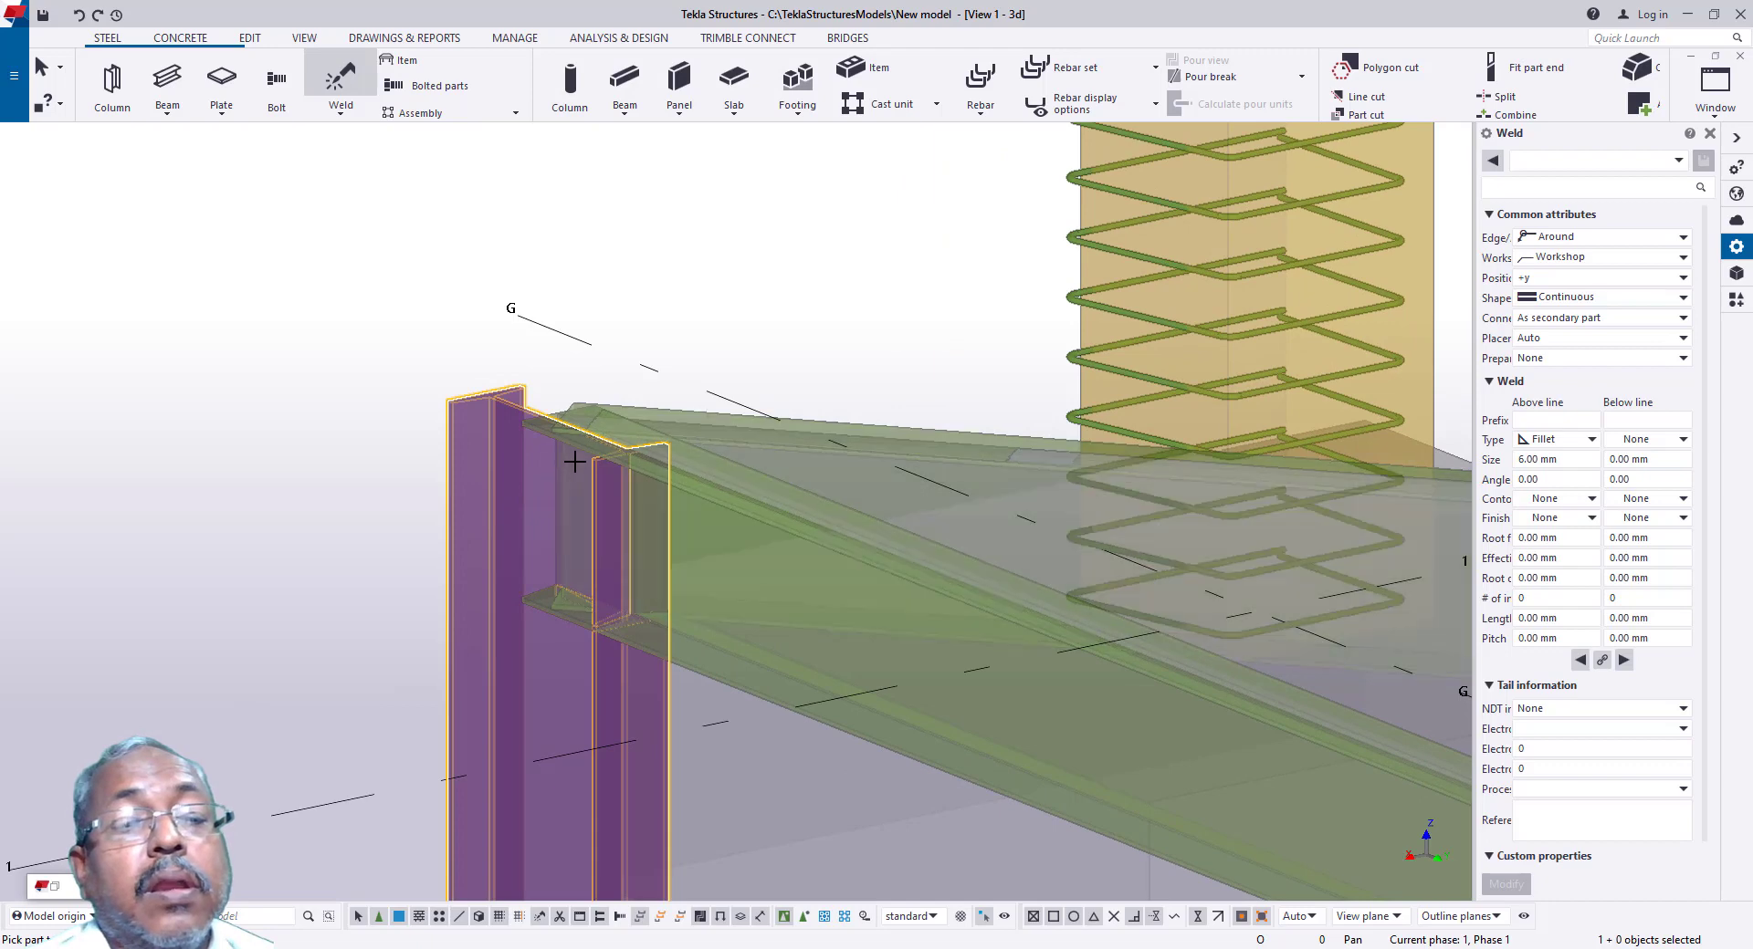
{"action": "left_click", "coordinate": [694, 494]}
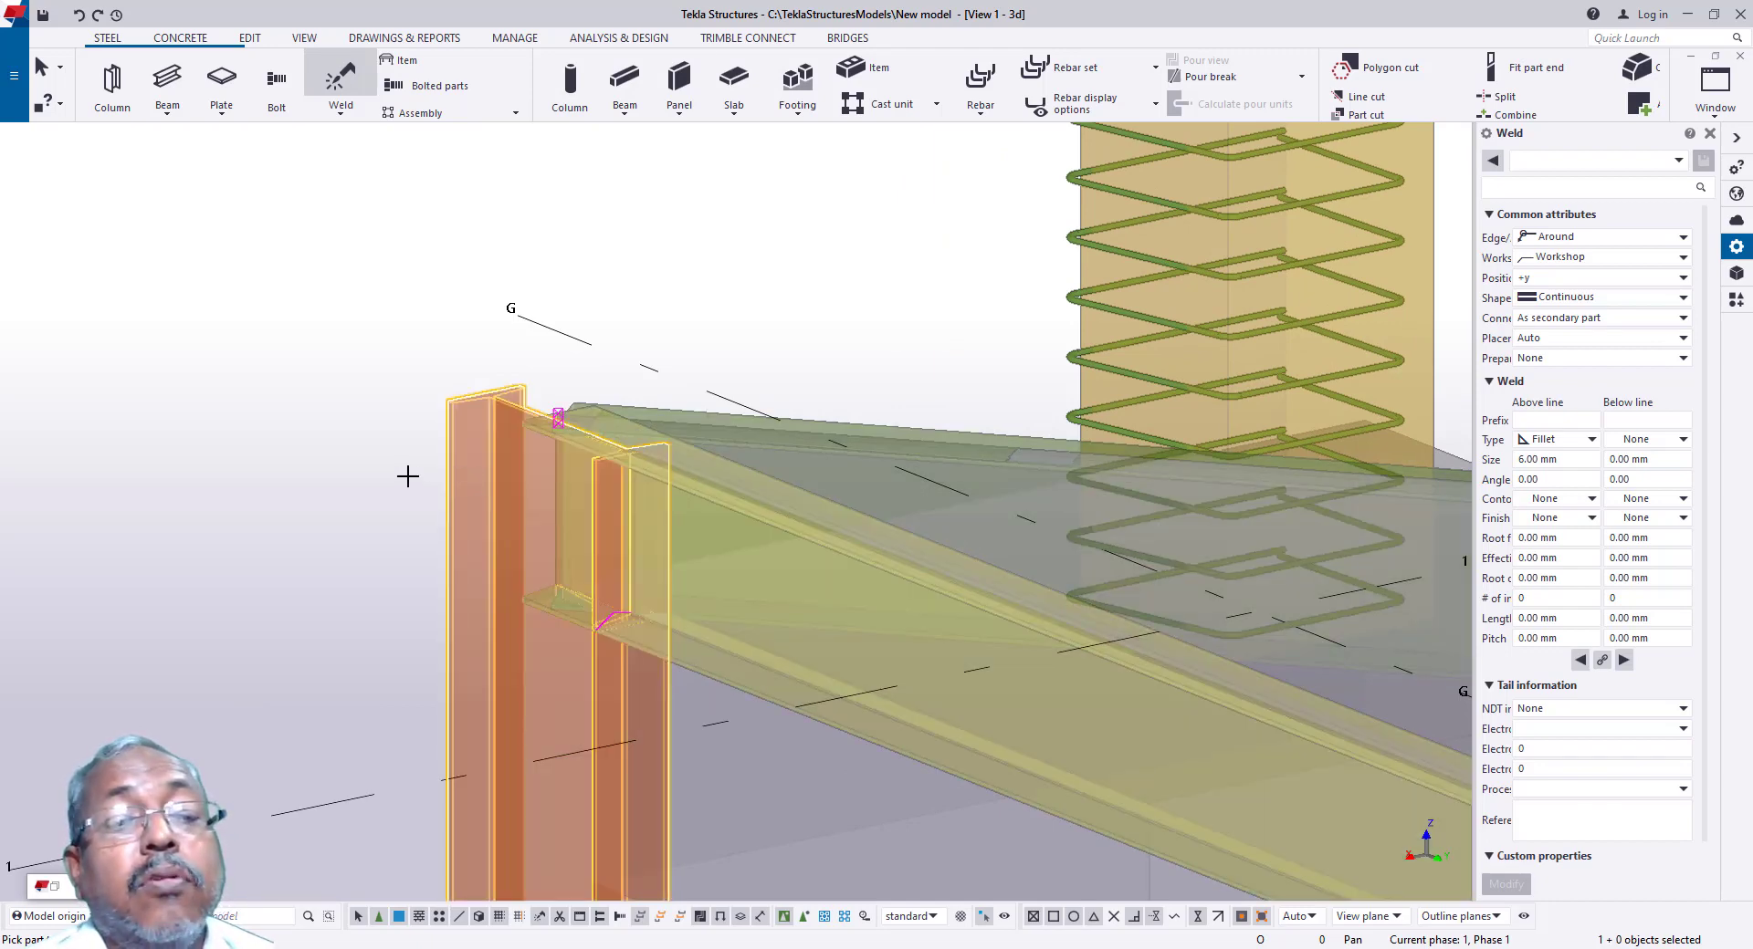
{"action": "scroll", "coordinate": [571, 595], "scroll_direction": "up", "scroll_amount": 5}
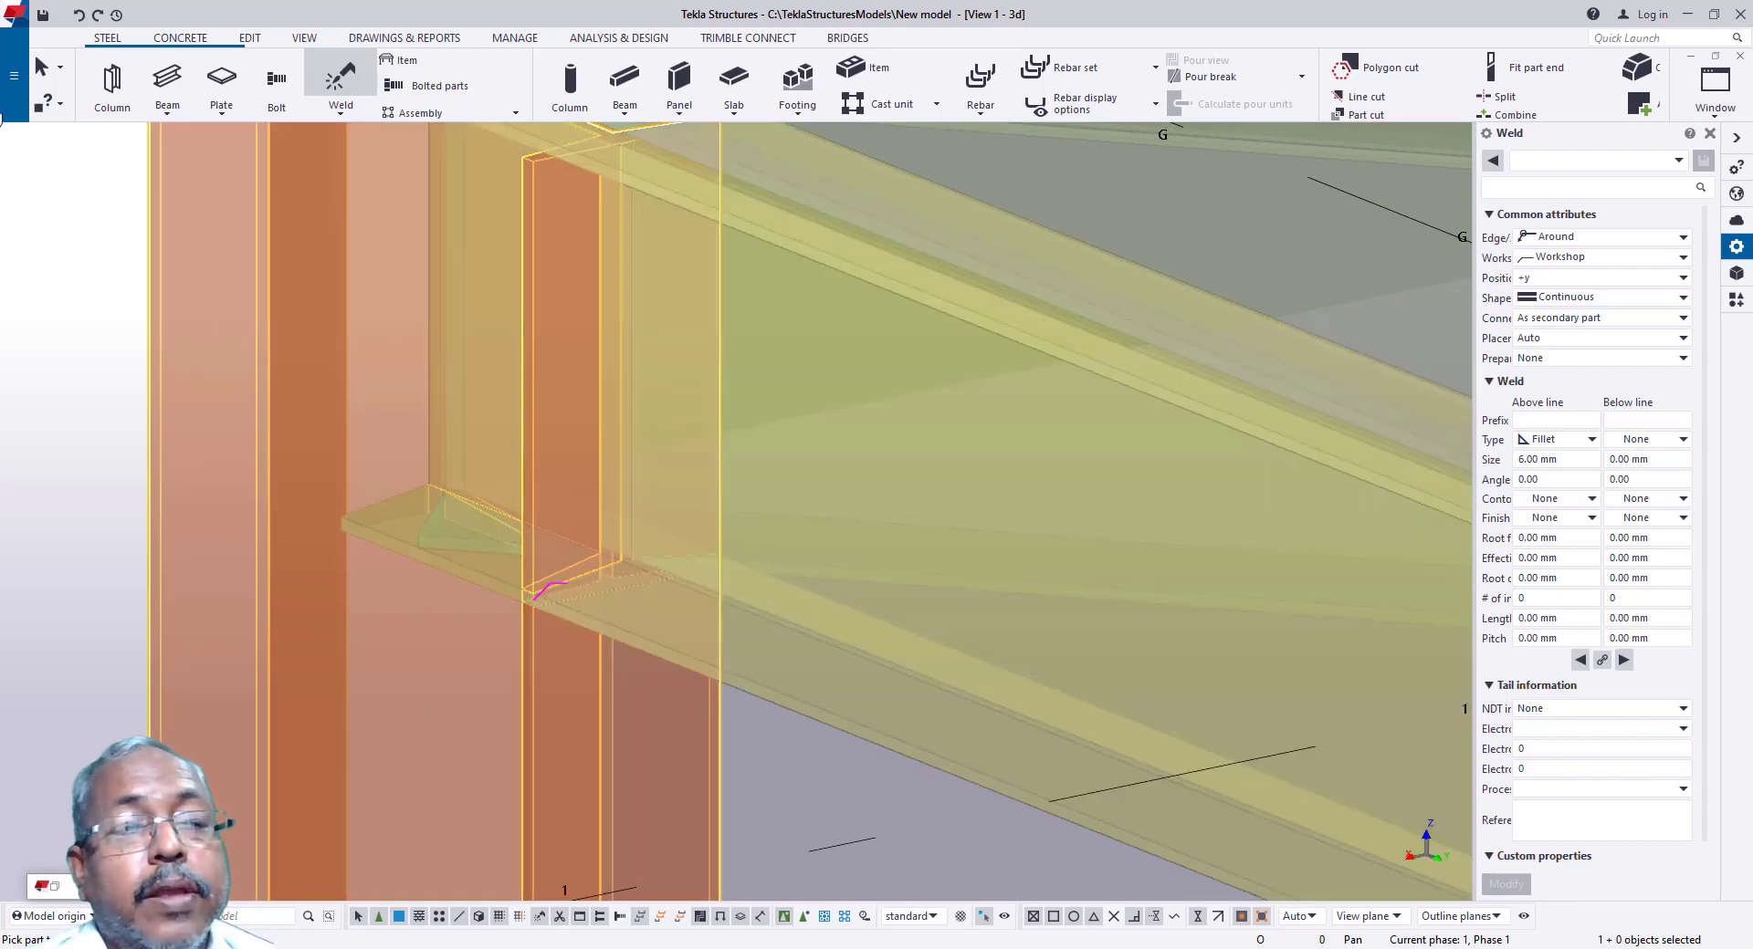
{"action": "left_click", "coordinate": [43, 70]}
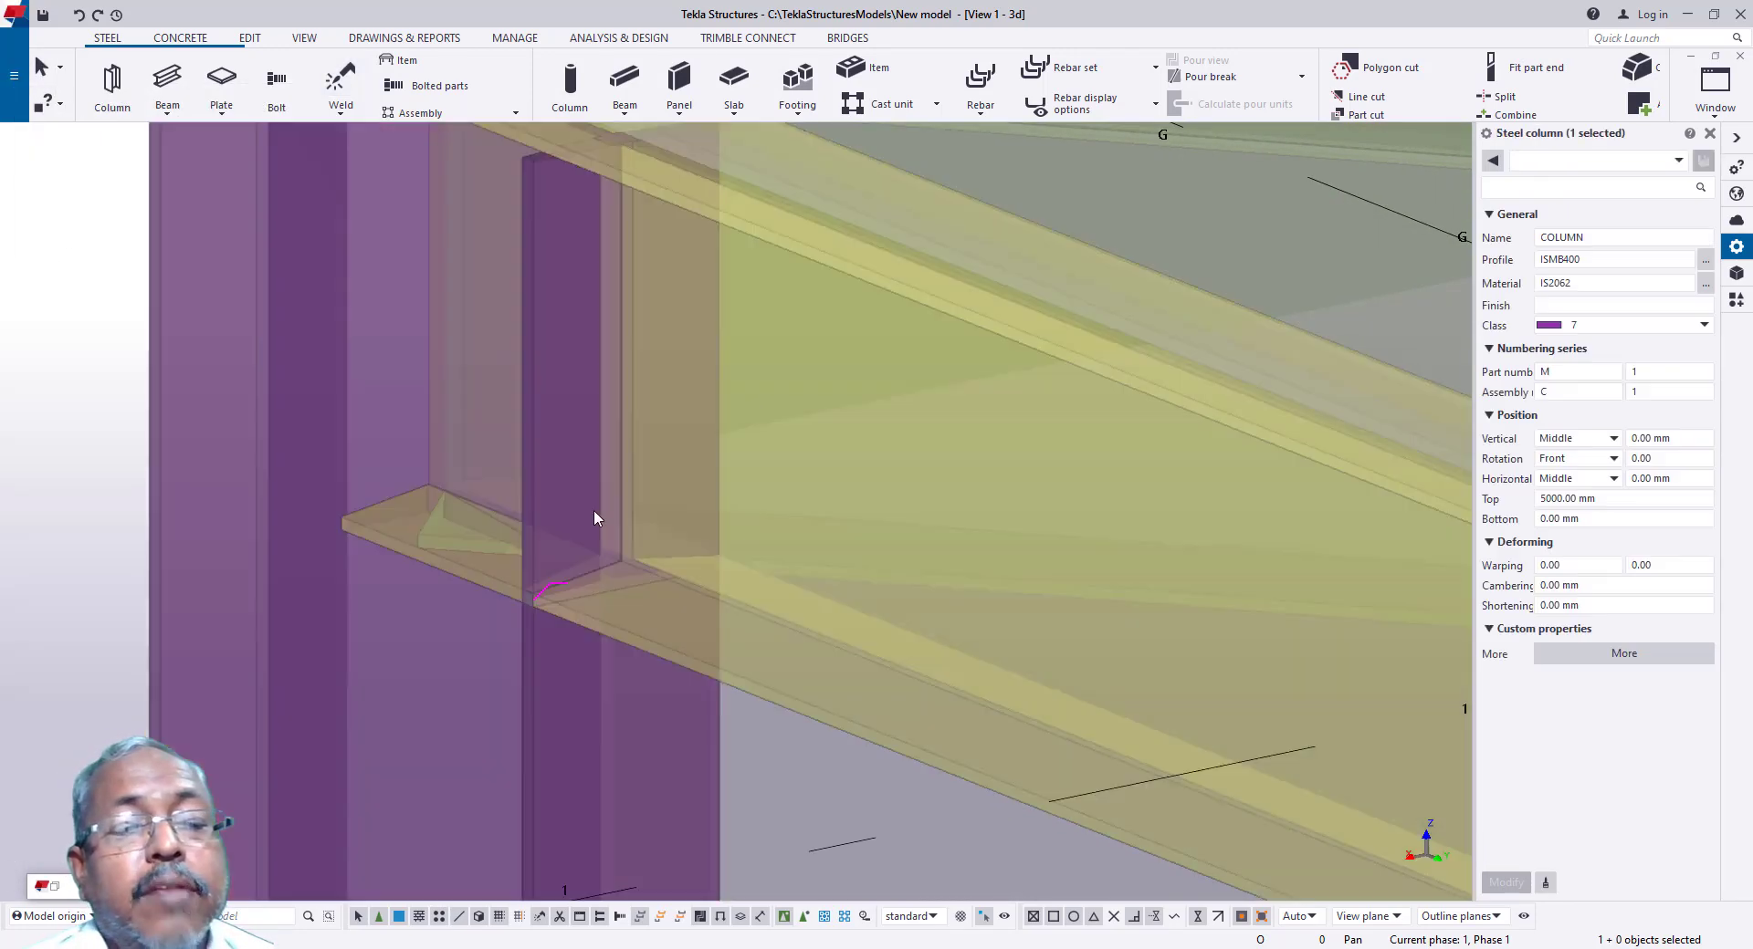
Step: Select the new weld at the beam's lower flange and examine its properties
{"action": "left_click", "coordinate": [558, 589]}
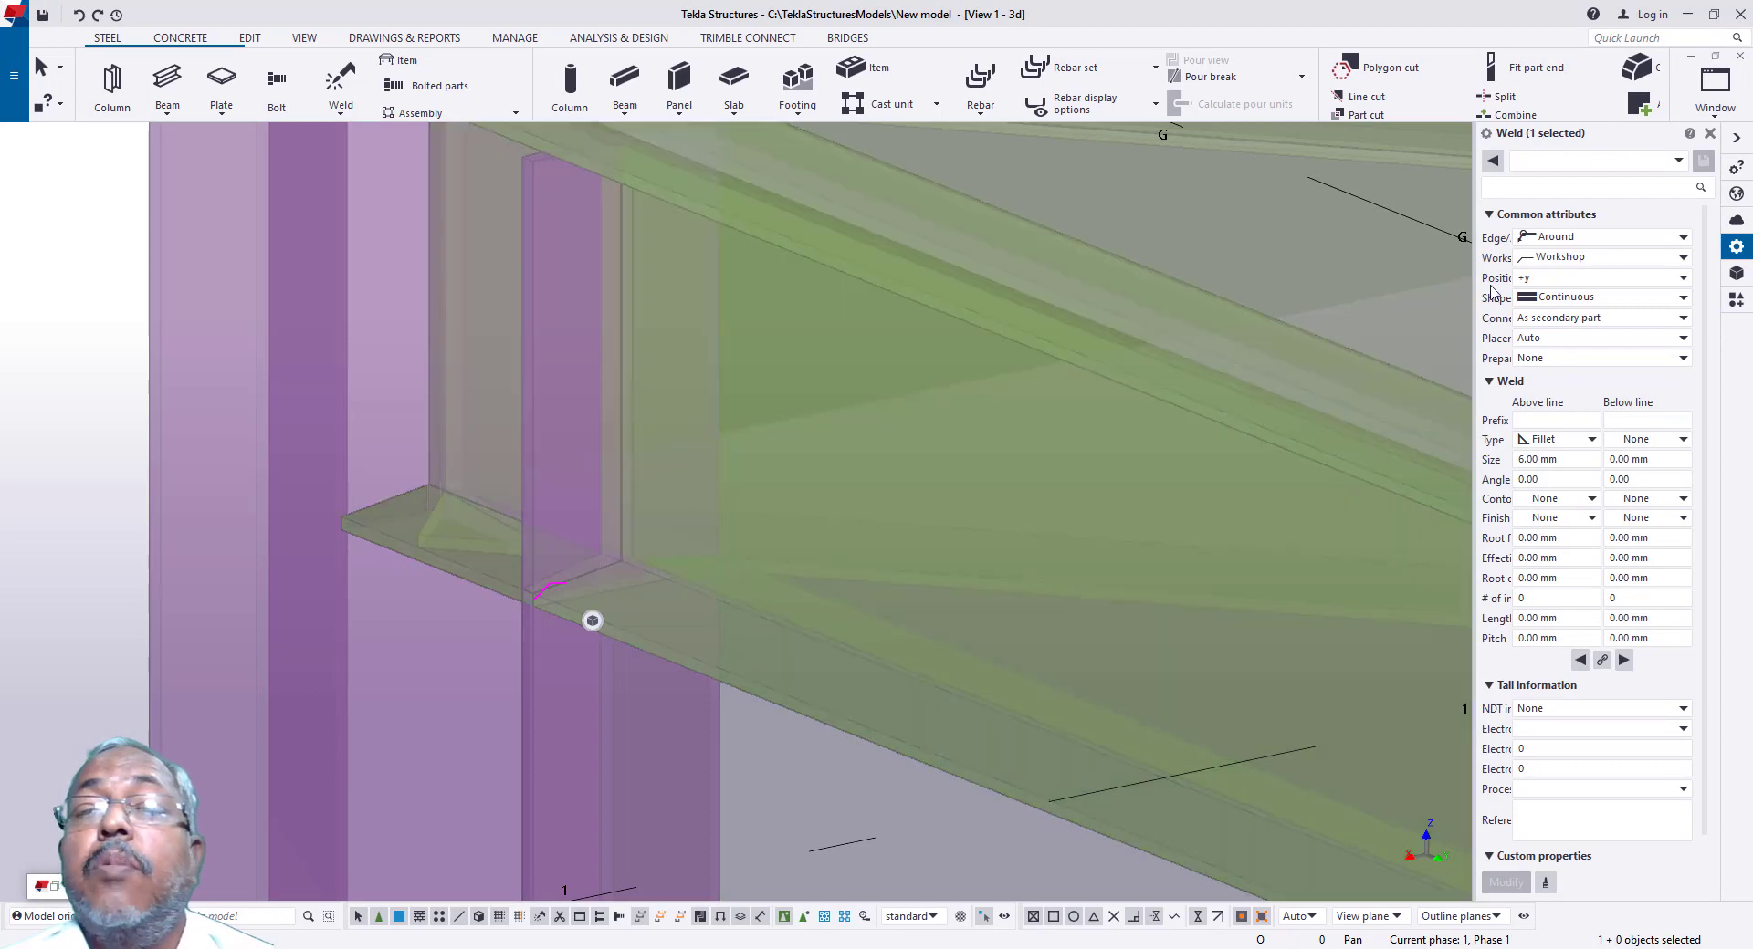
{"action": "scroll", "coordinate": [618, 471], "scroll_direction": "down", "scroll_amount": 8}
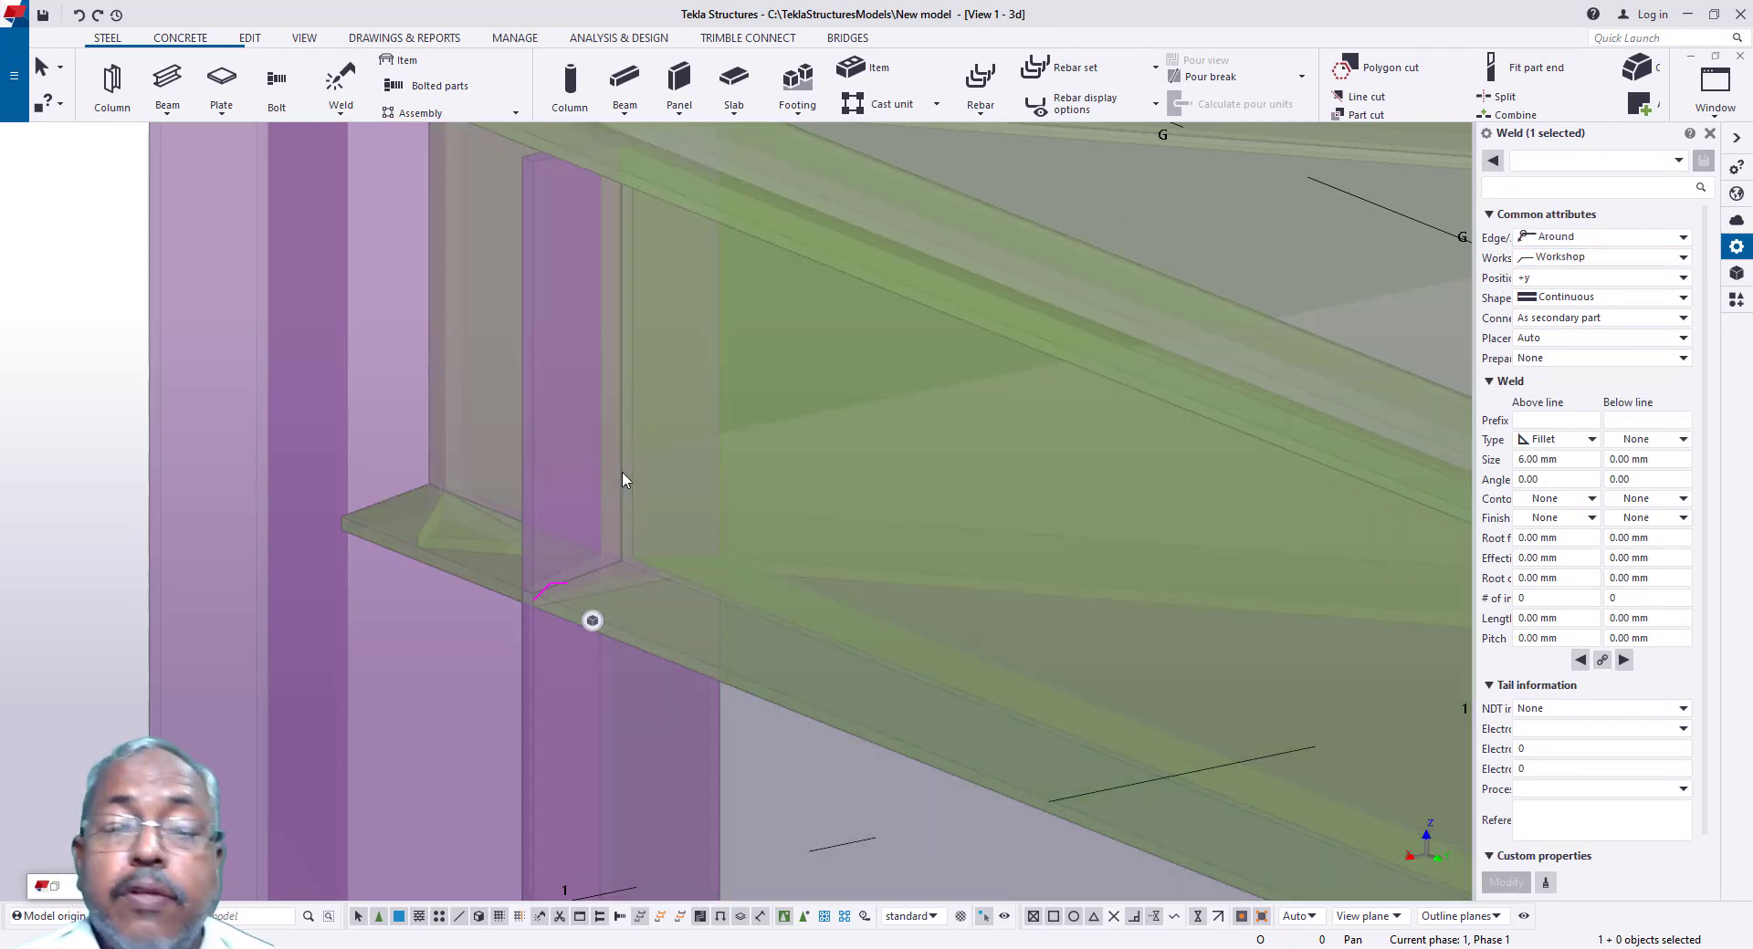
{"action": "scroll", "coordinate": [439, 390], "scroll_direction": "down", "scroll_amount": 2}
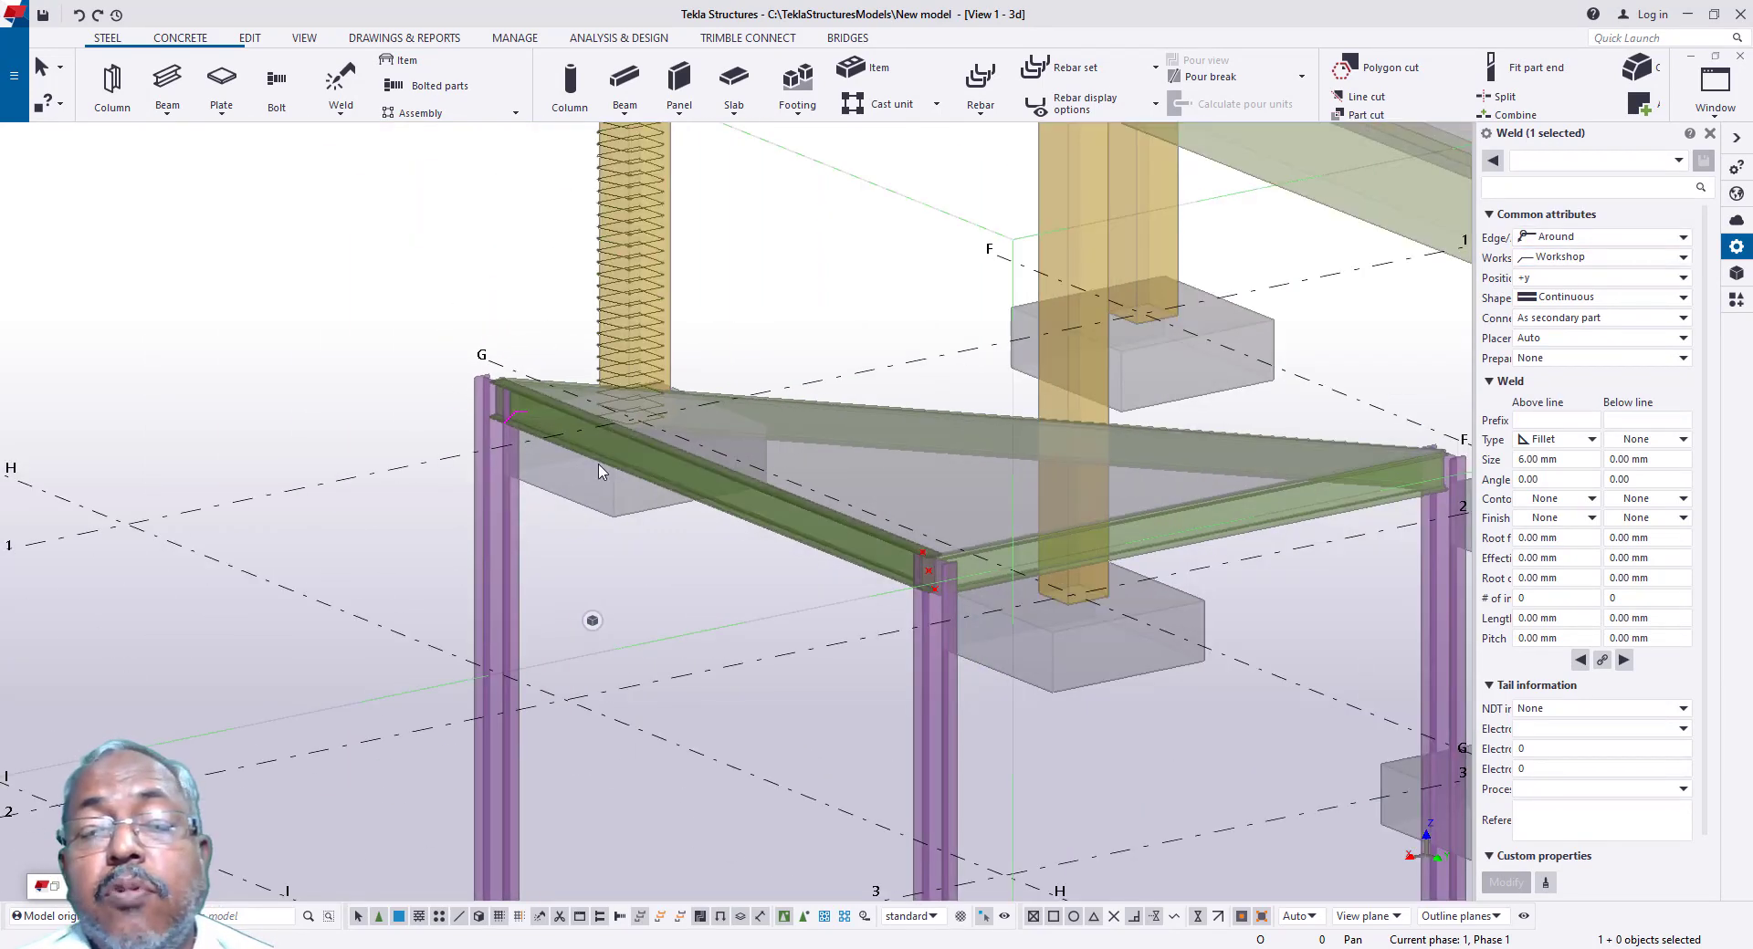
Step: Redraw the view to clear the construction points around the bolt at the beam-to-column joint
{"action": "scroll", "coordinate": [872, 555], "scroll_direction": "up", "scroll_amount": 8}
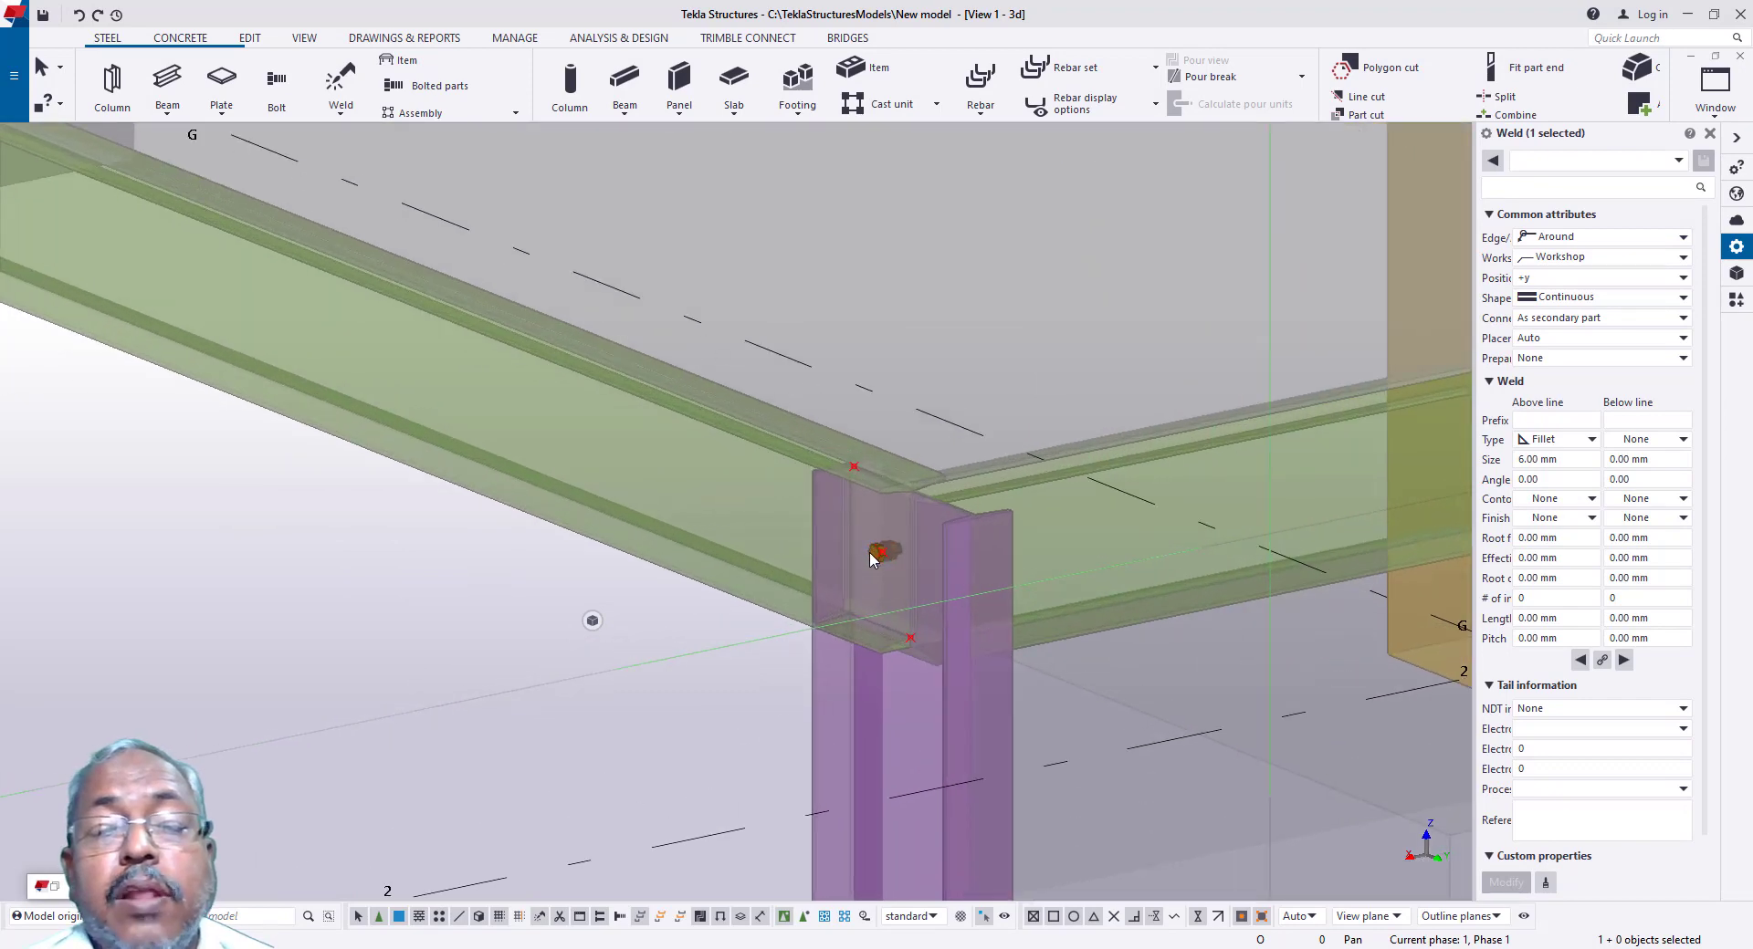
{"action": "left_click", "coordinate": [881, 553]}
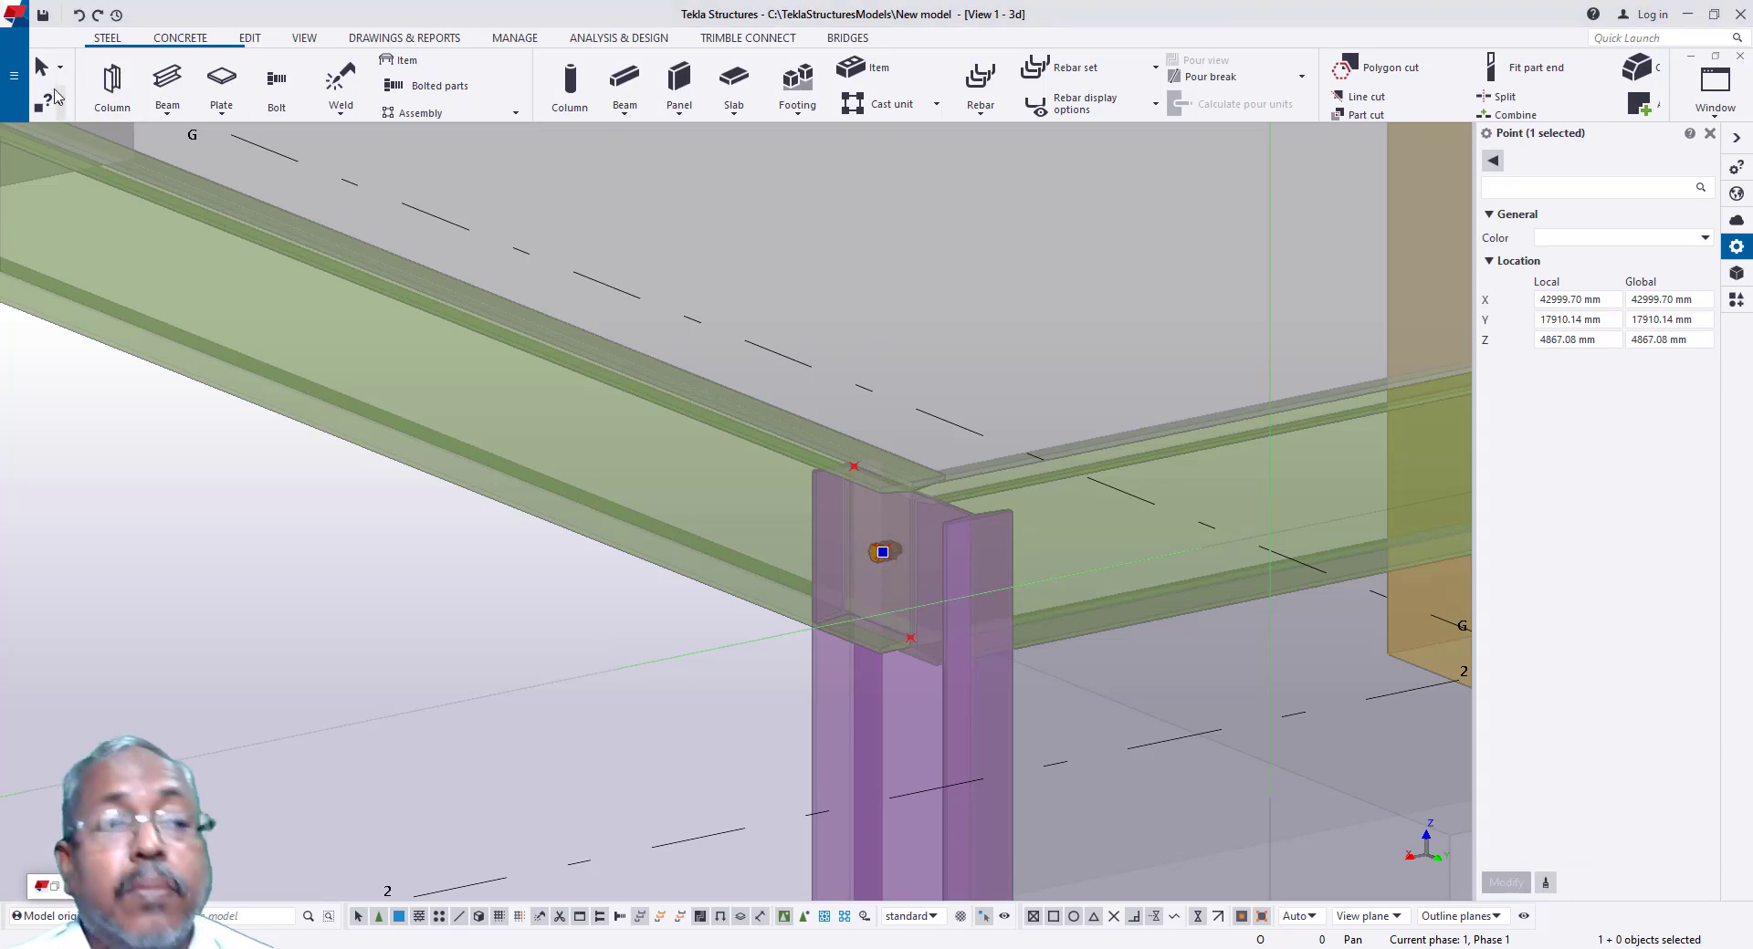
{"action": "left_click", "coordinate": [14, 75]}
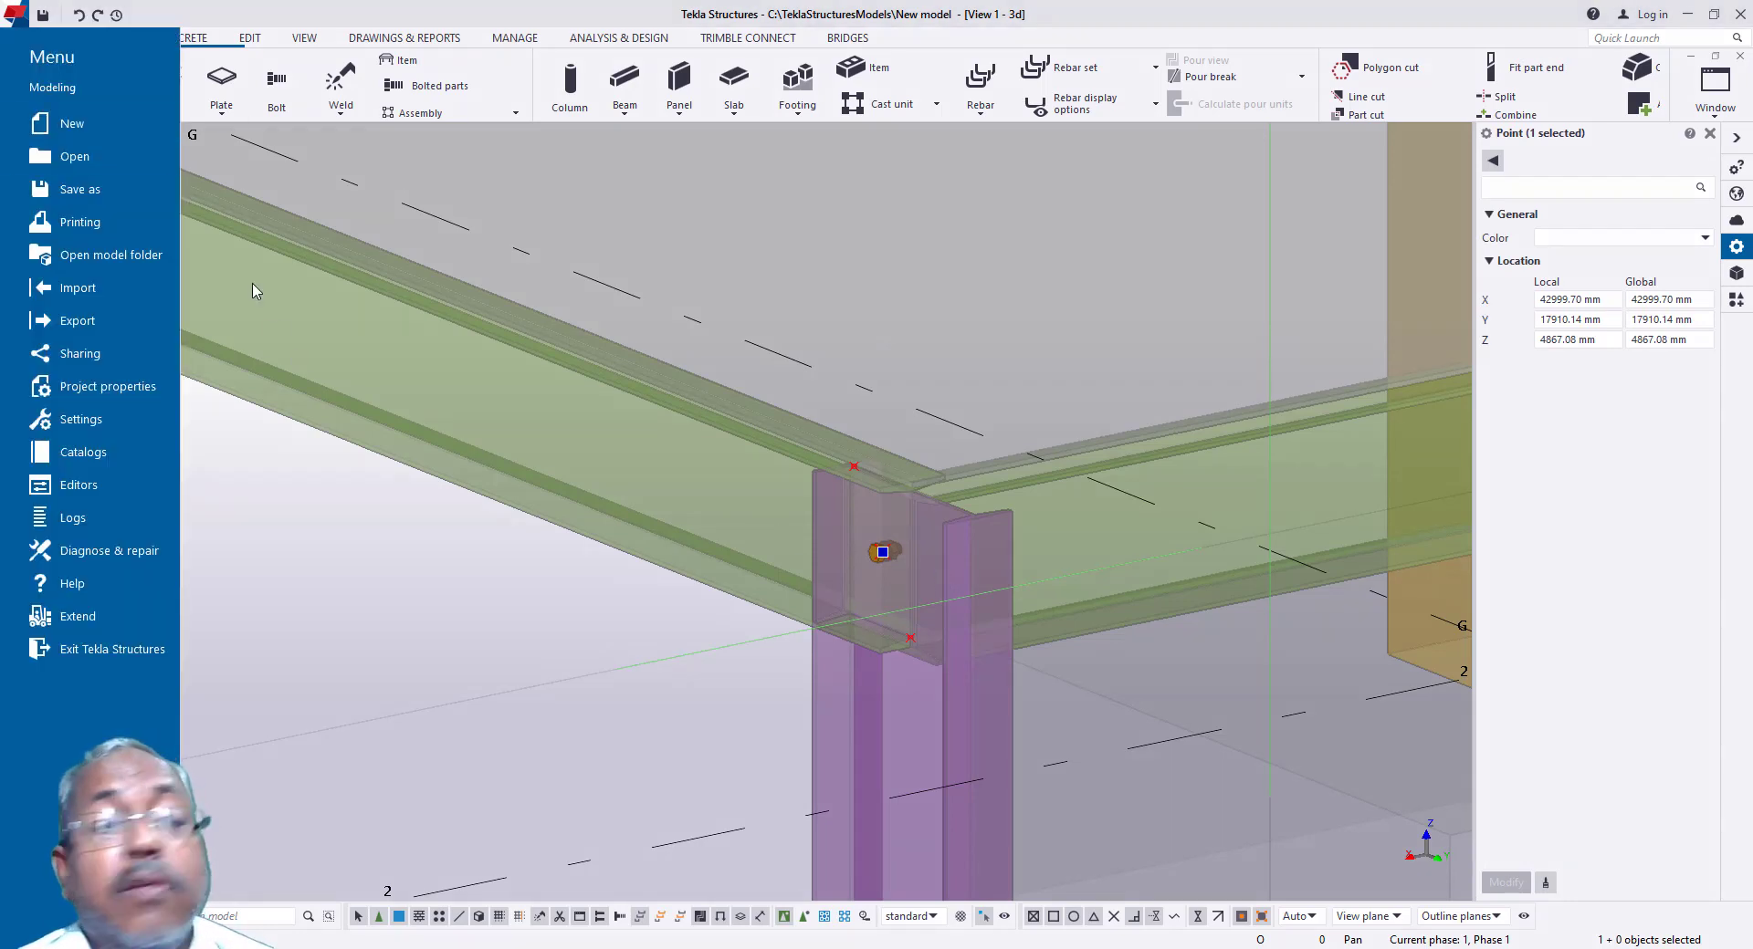
{"action": "left_click", "coordinate": [234, 490]}
{"action": "scroll", "coordinate": [955, 561], "scroll_direction": "up", "scroll_amount": 2}
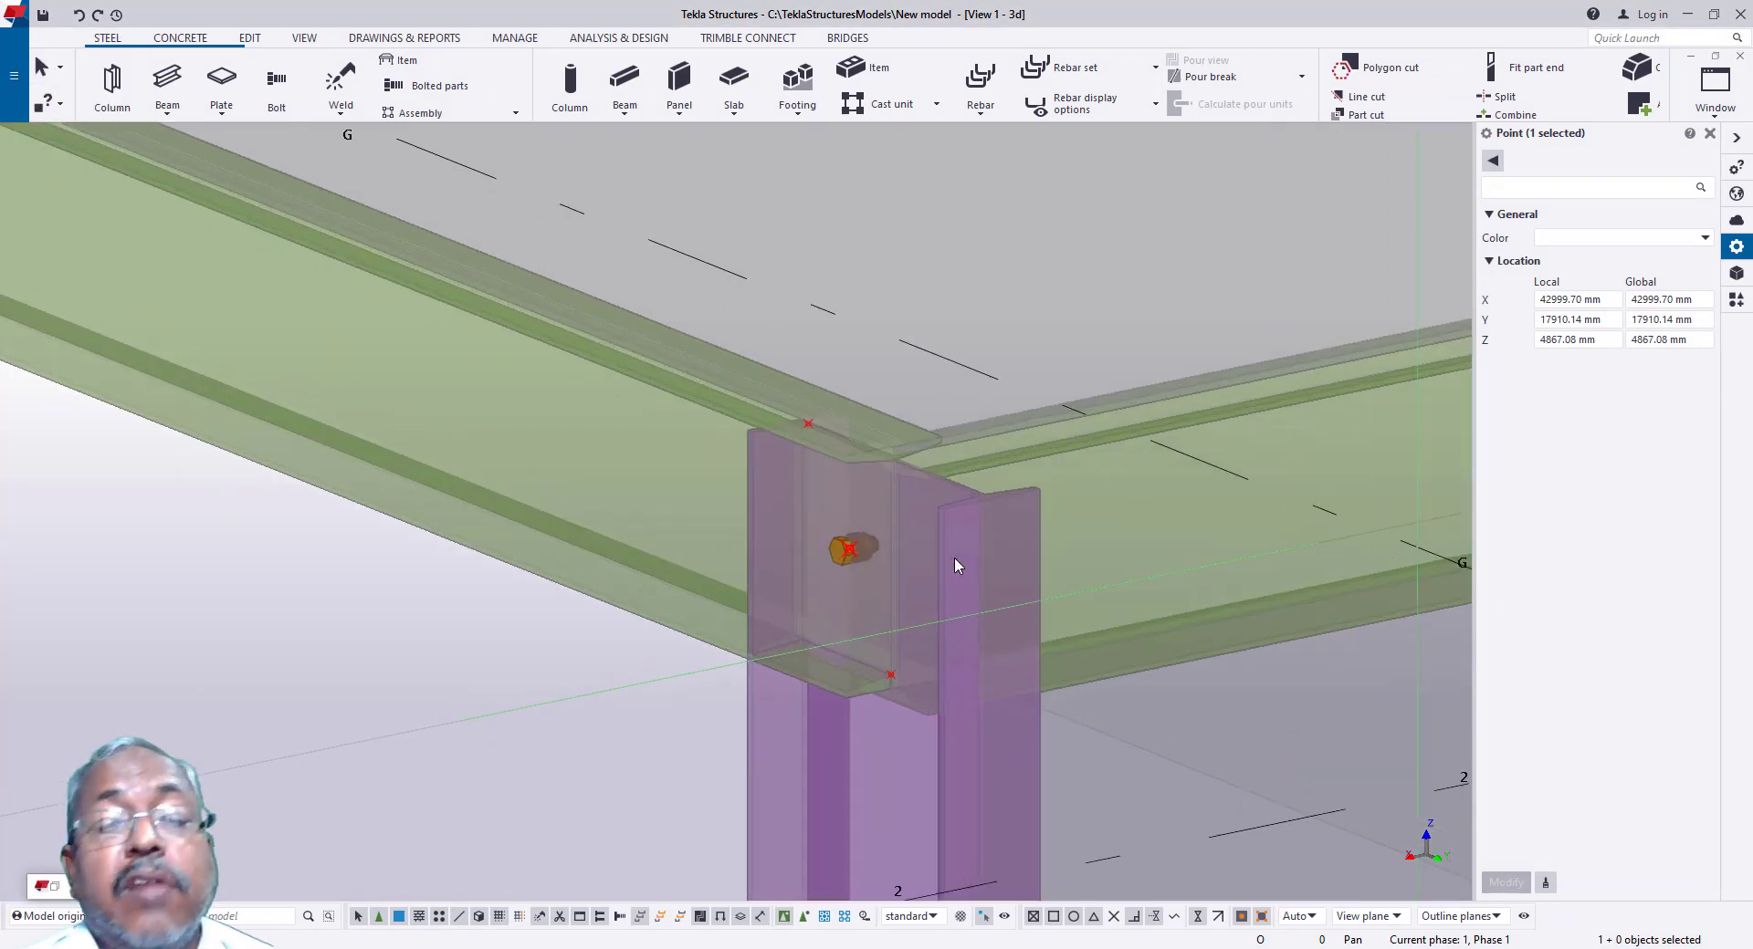
{"action": "scroll", "coordinate": [904, 552], "scroll_direction": "up", "scroll_amount": 3}
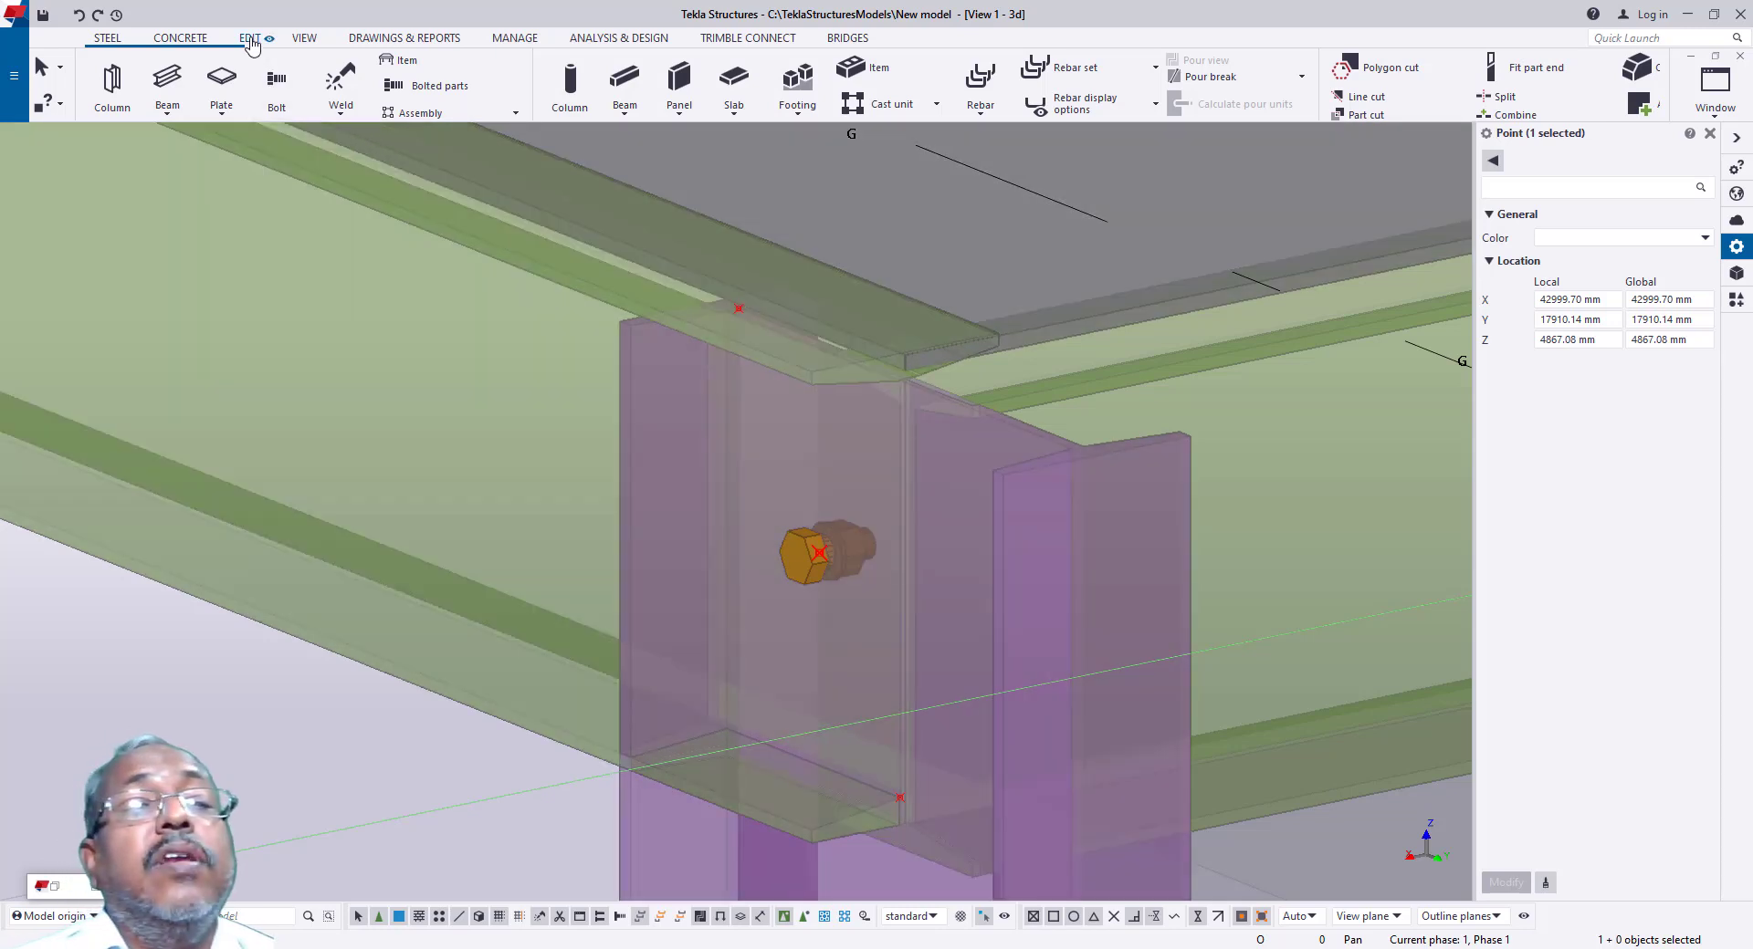
{"action": "left_click", "coordinate": [249, 39]}
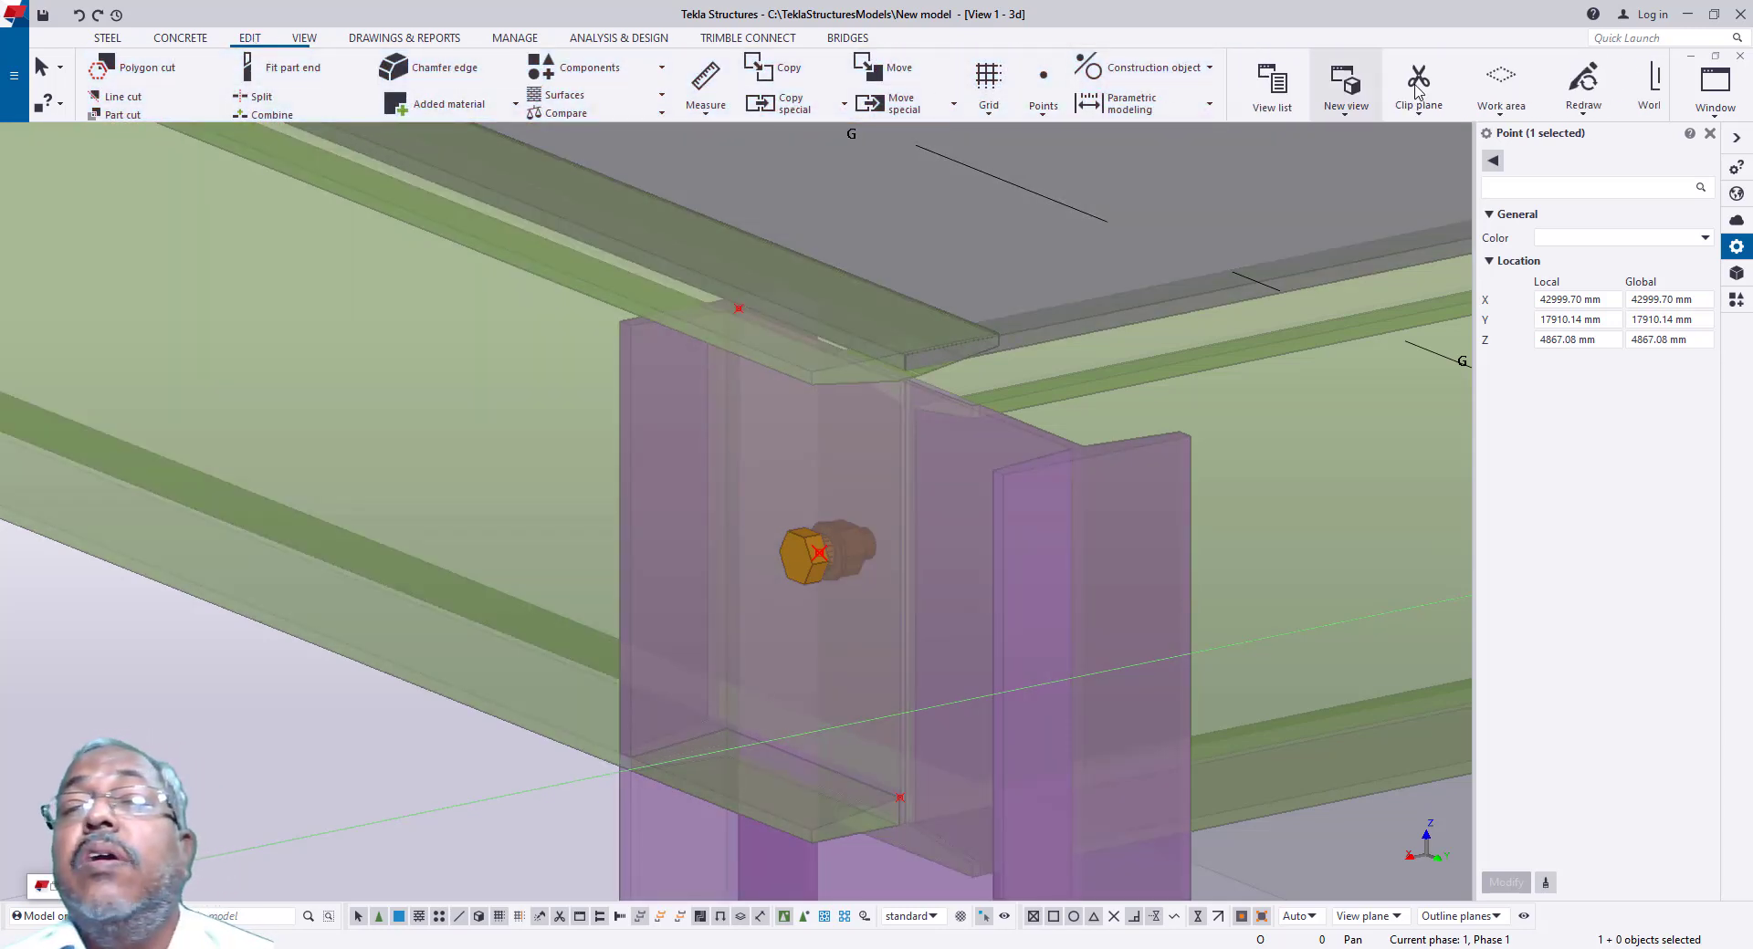
{"action": "left_click", "coordinate": [1583, 108]}
{"action": "left_click", "coordinate": [1589, 151]}
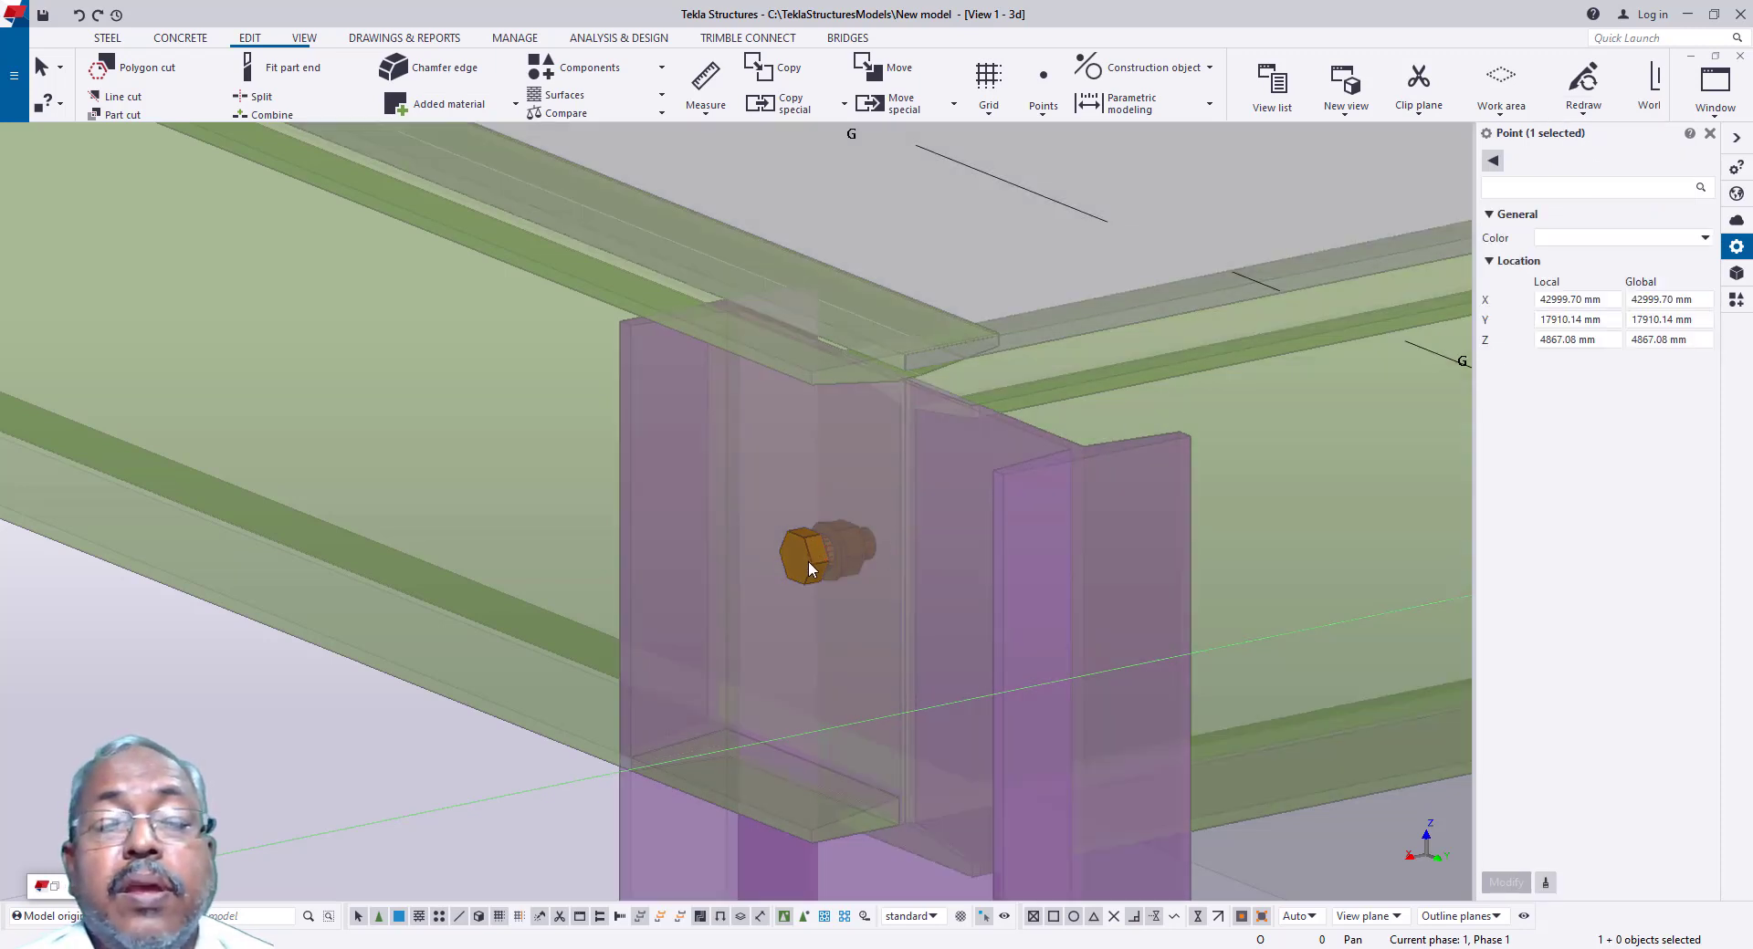
Step: Select the bolt at the beam-to-column joint and examine its properties
{"action": "scroll", "coordinate": [813, 556], "scroll_direction": "up", "scroll_amount": 4}
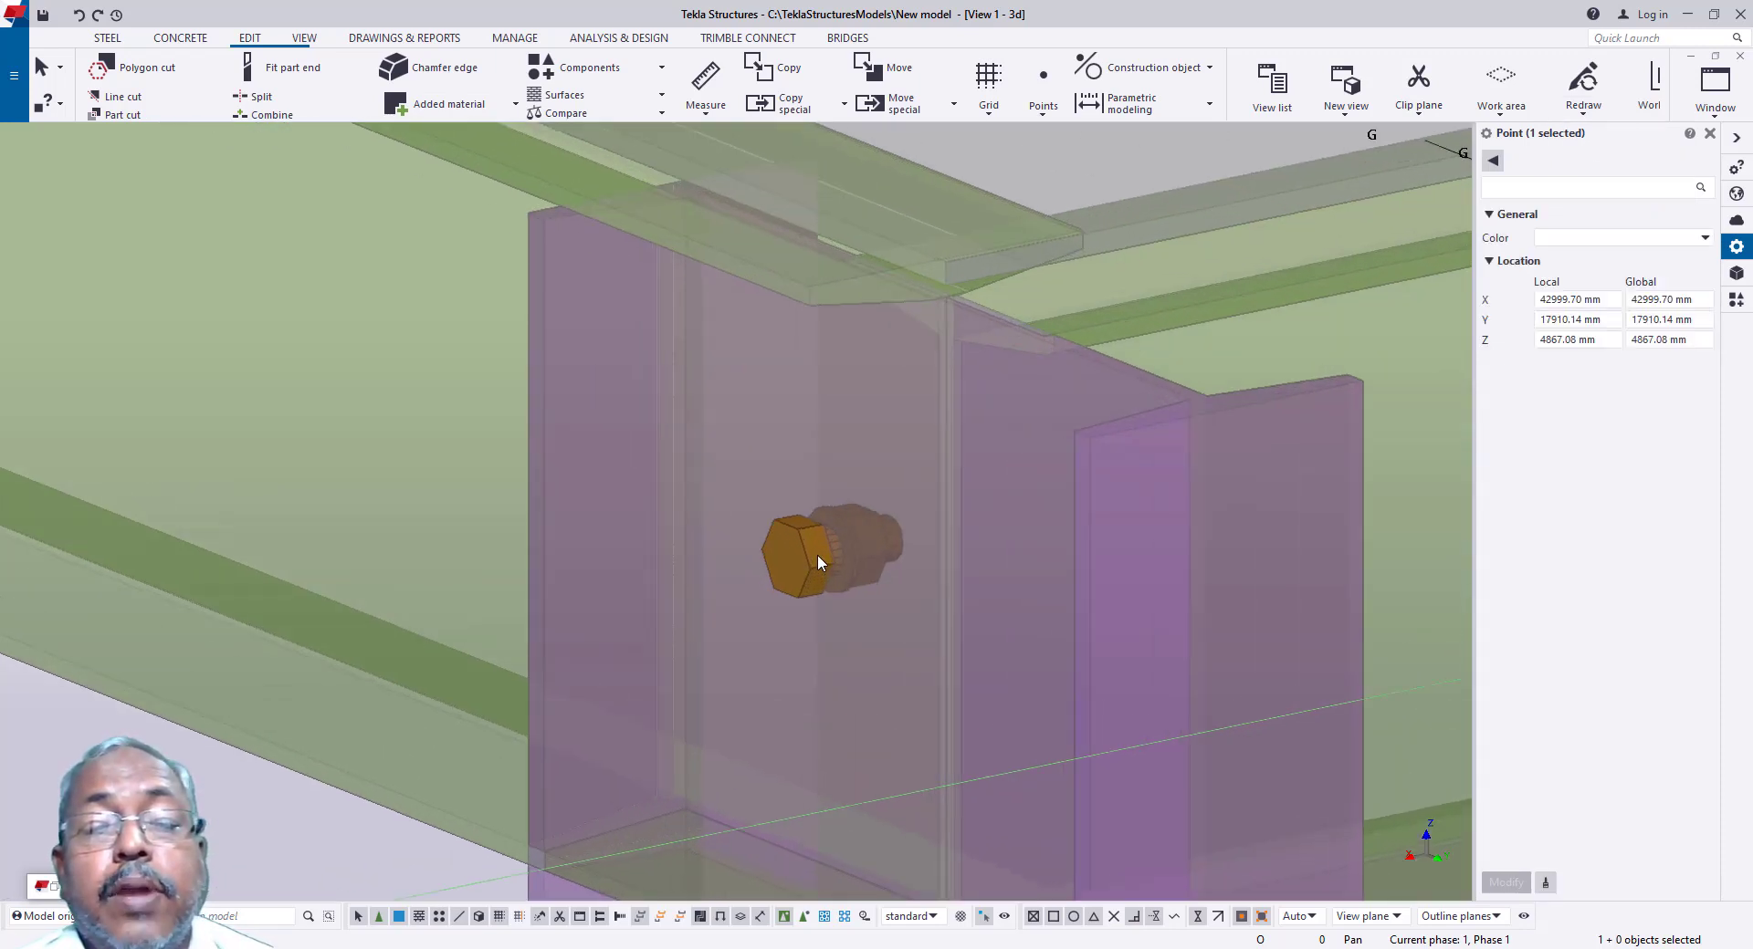
{"action": "left_click", "coordinate": [811, 558]}
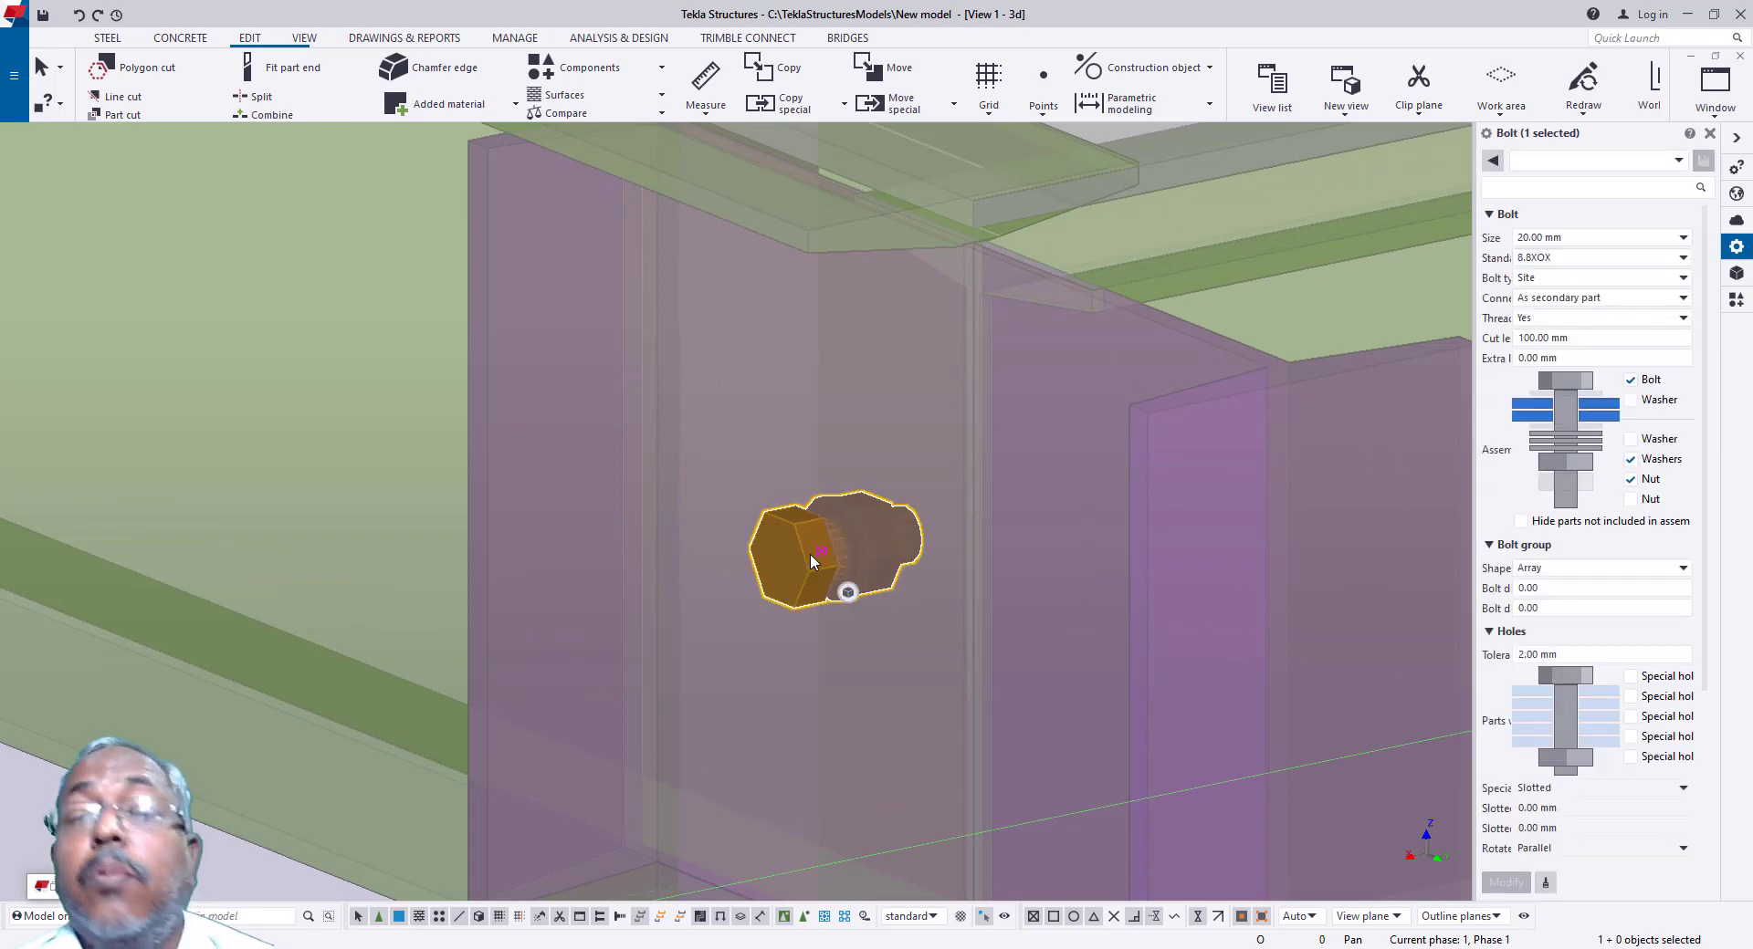
{"action": "scroll", "coordinate": [917, 407], "scroll_direction": "down", "scroll_amount": 8}
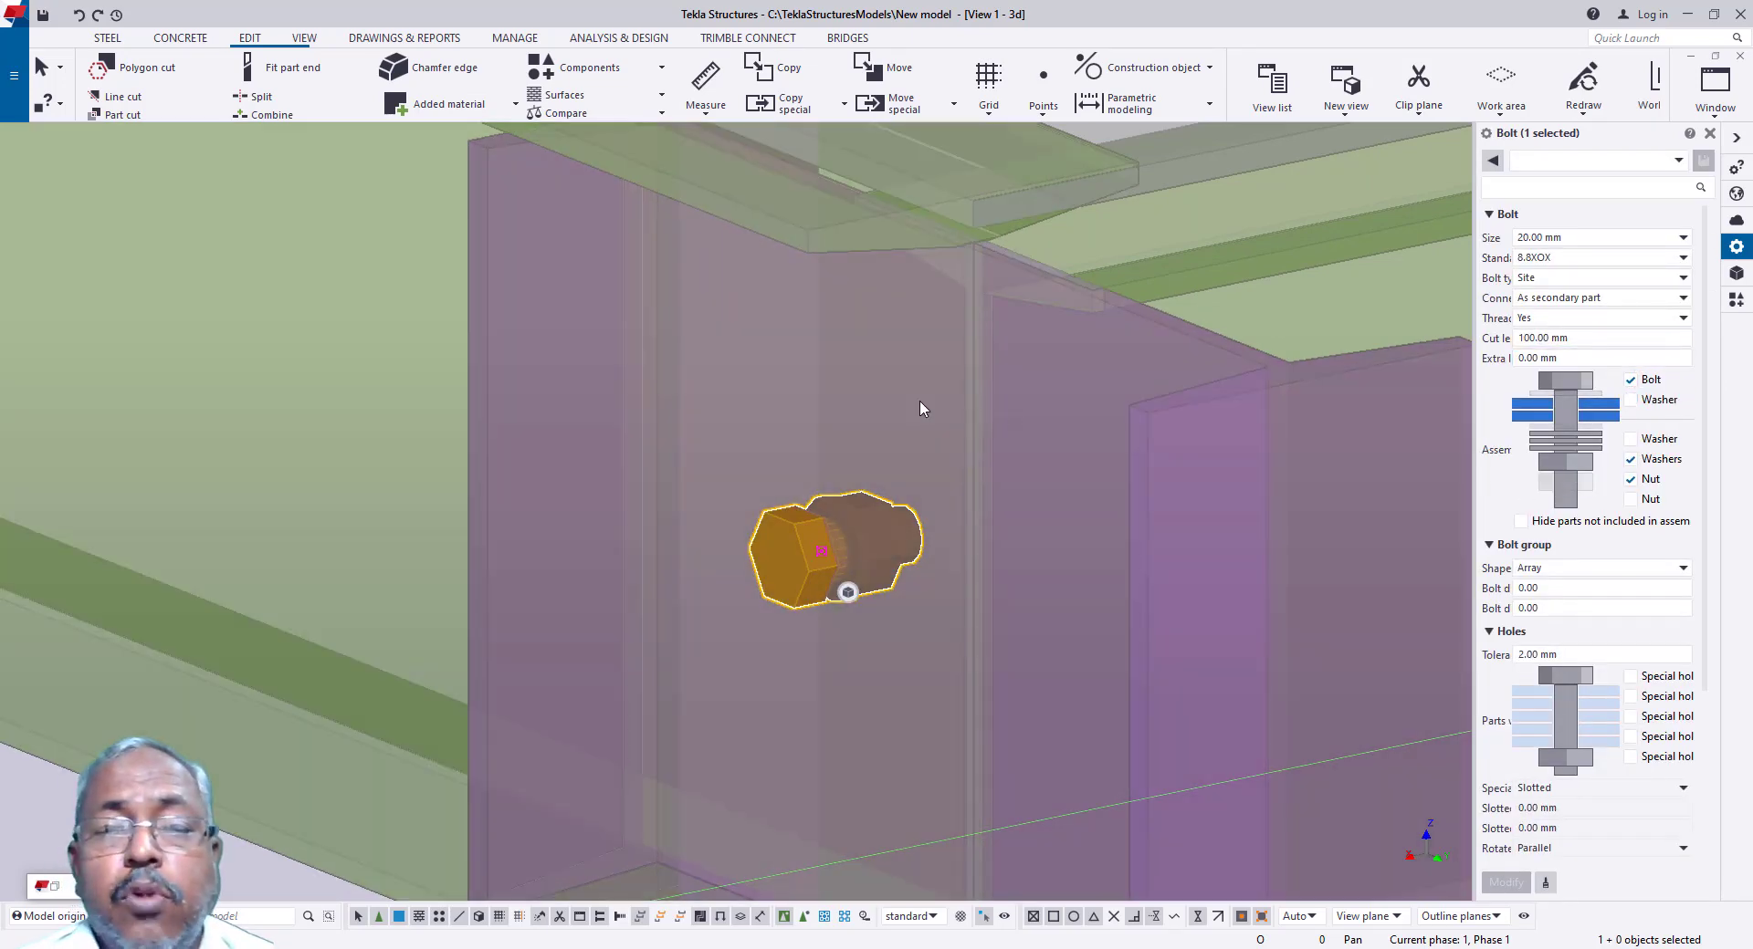
{"action": "scroll", "coordinate": [899, 412], "scroll_direction": "down", "scroll_amount": 8}
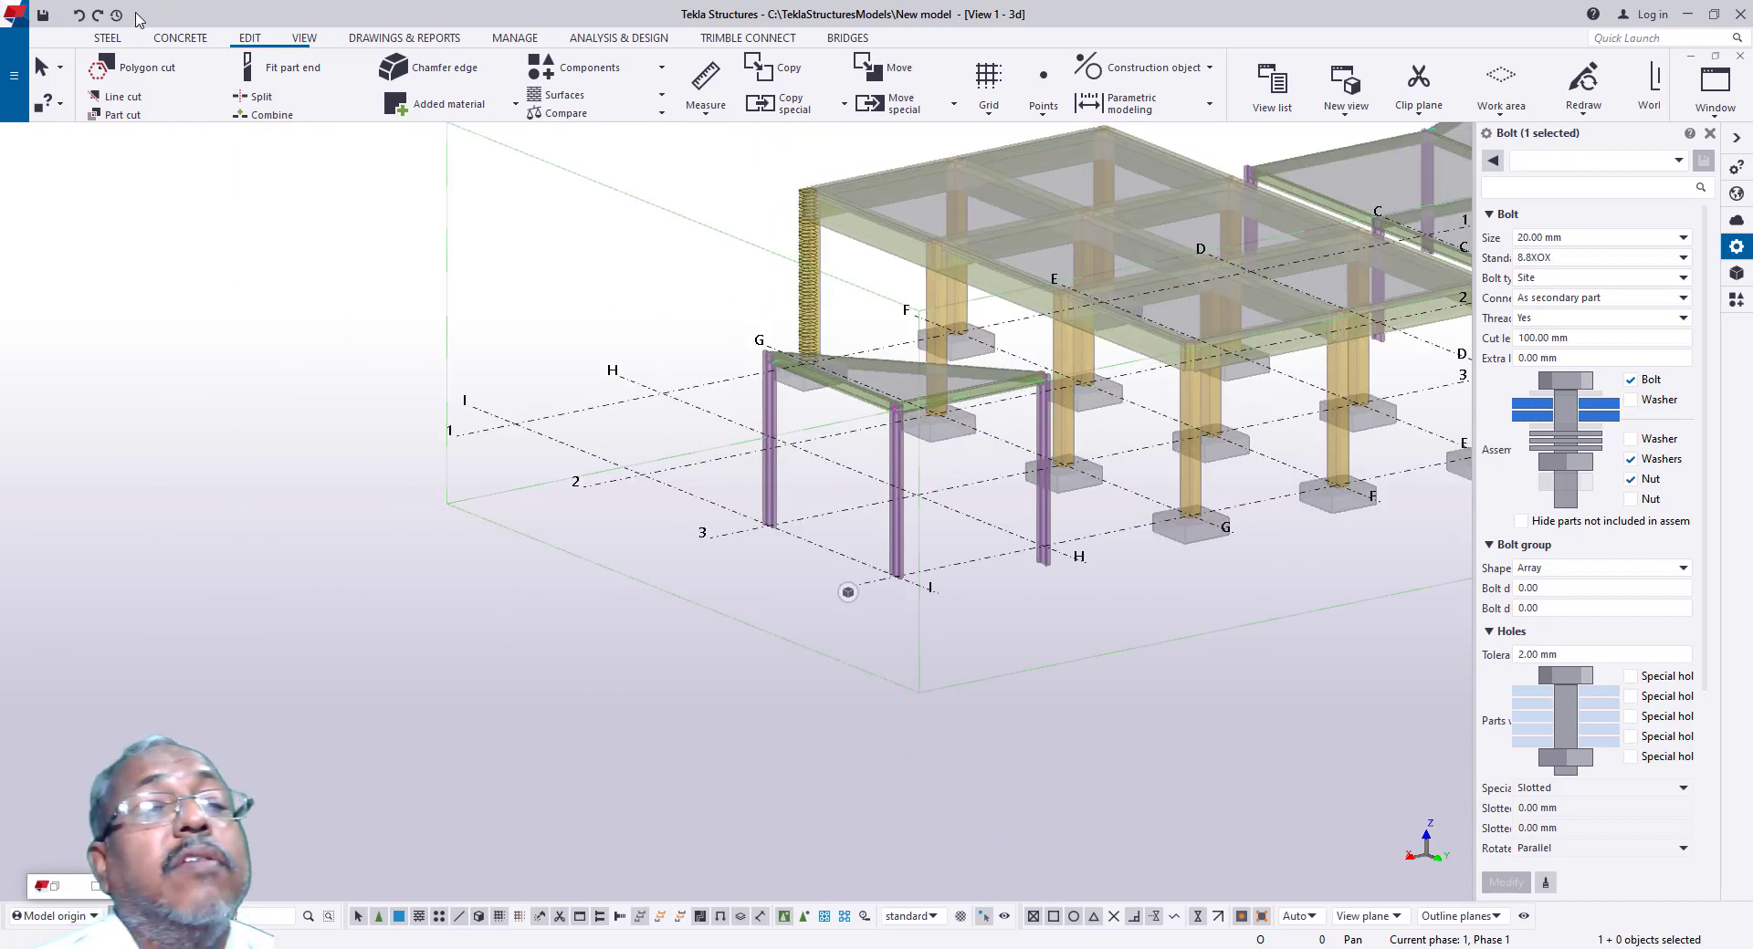
Step: Place three concrete columns at grid intersections I/1, H/1 and I/2
{"action": "left_click", "coordinate": [164, 41]}
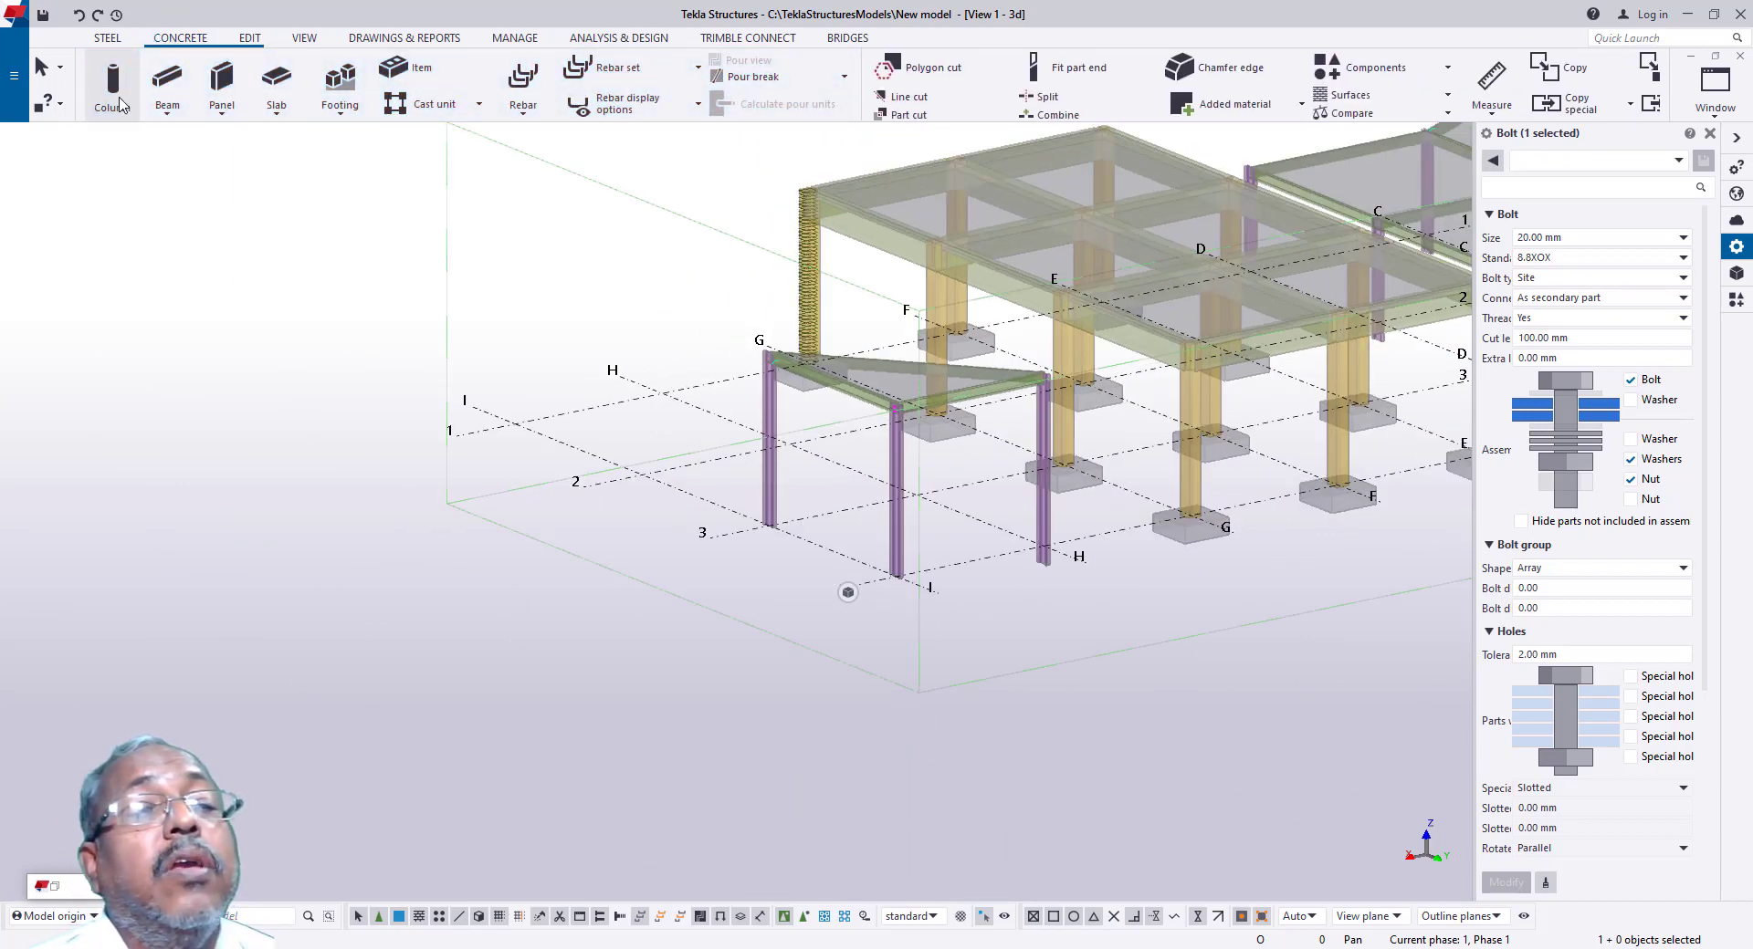
{"action": "left_click", "coordinate": [119, 102]}
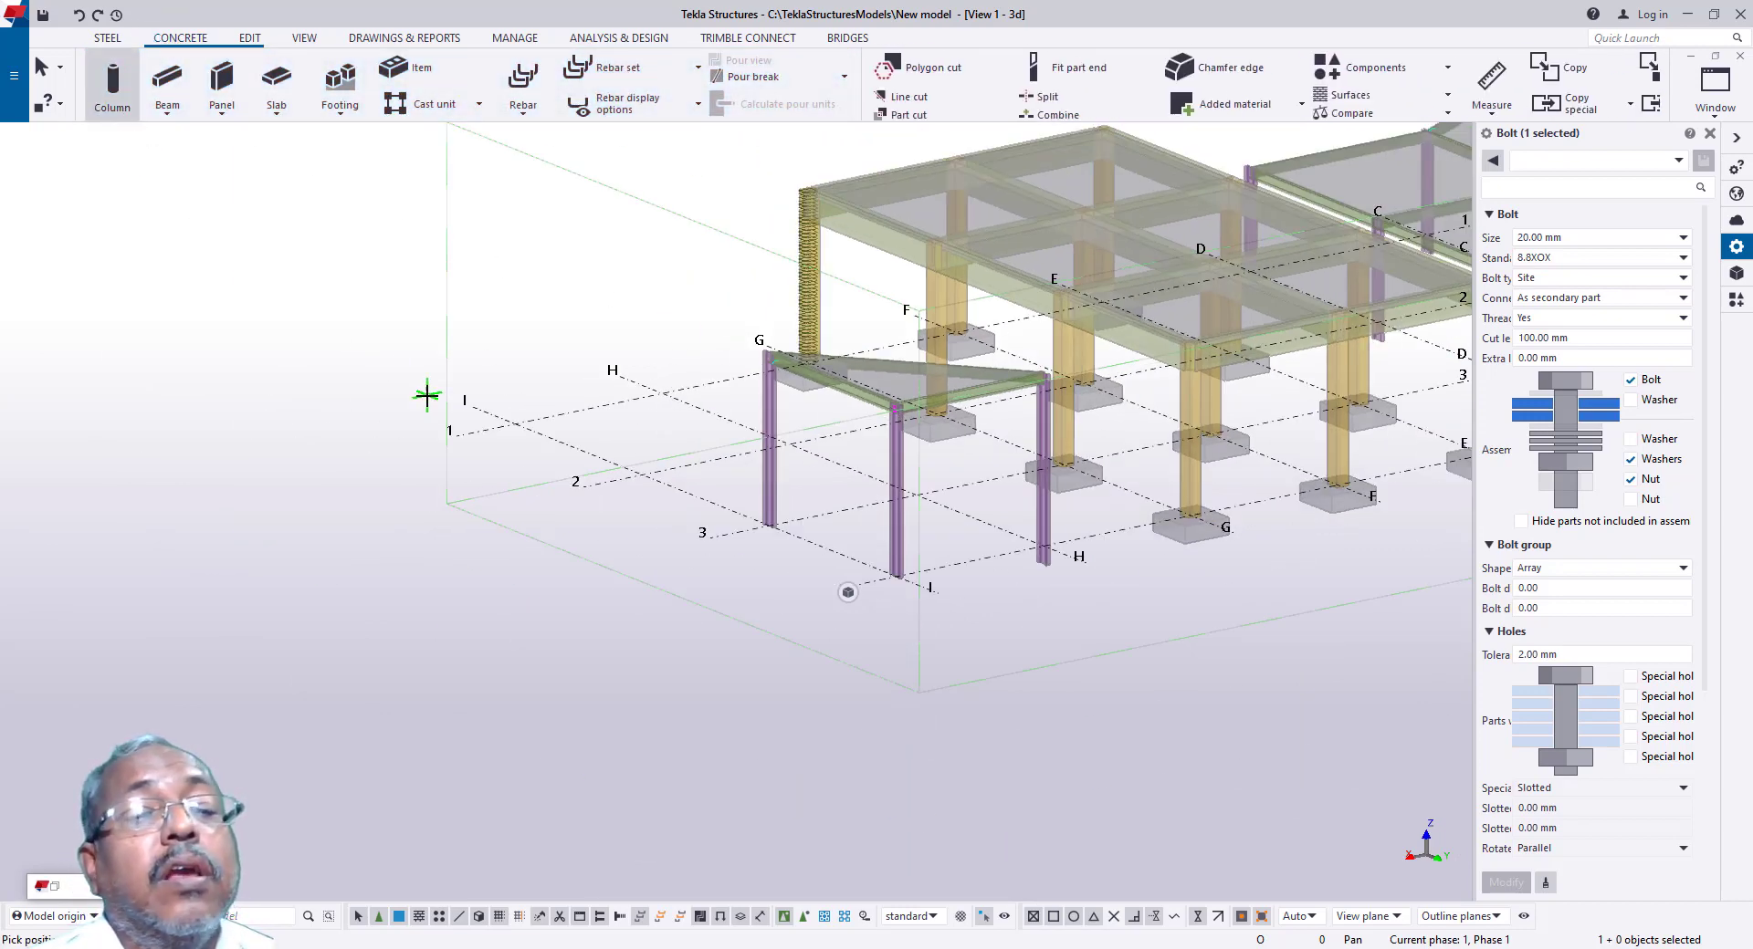
{"action": "left_click", "coordinate": [512, 422]}
{"action": "left_click", "coordinate": [821, 527]}
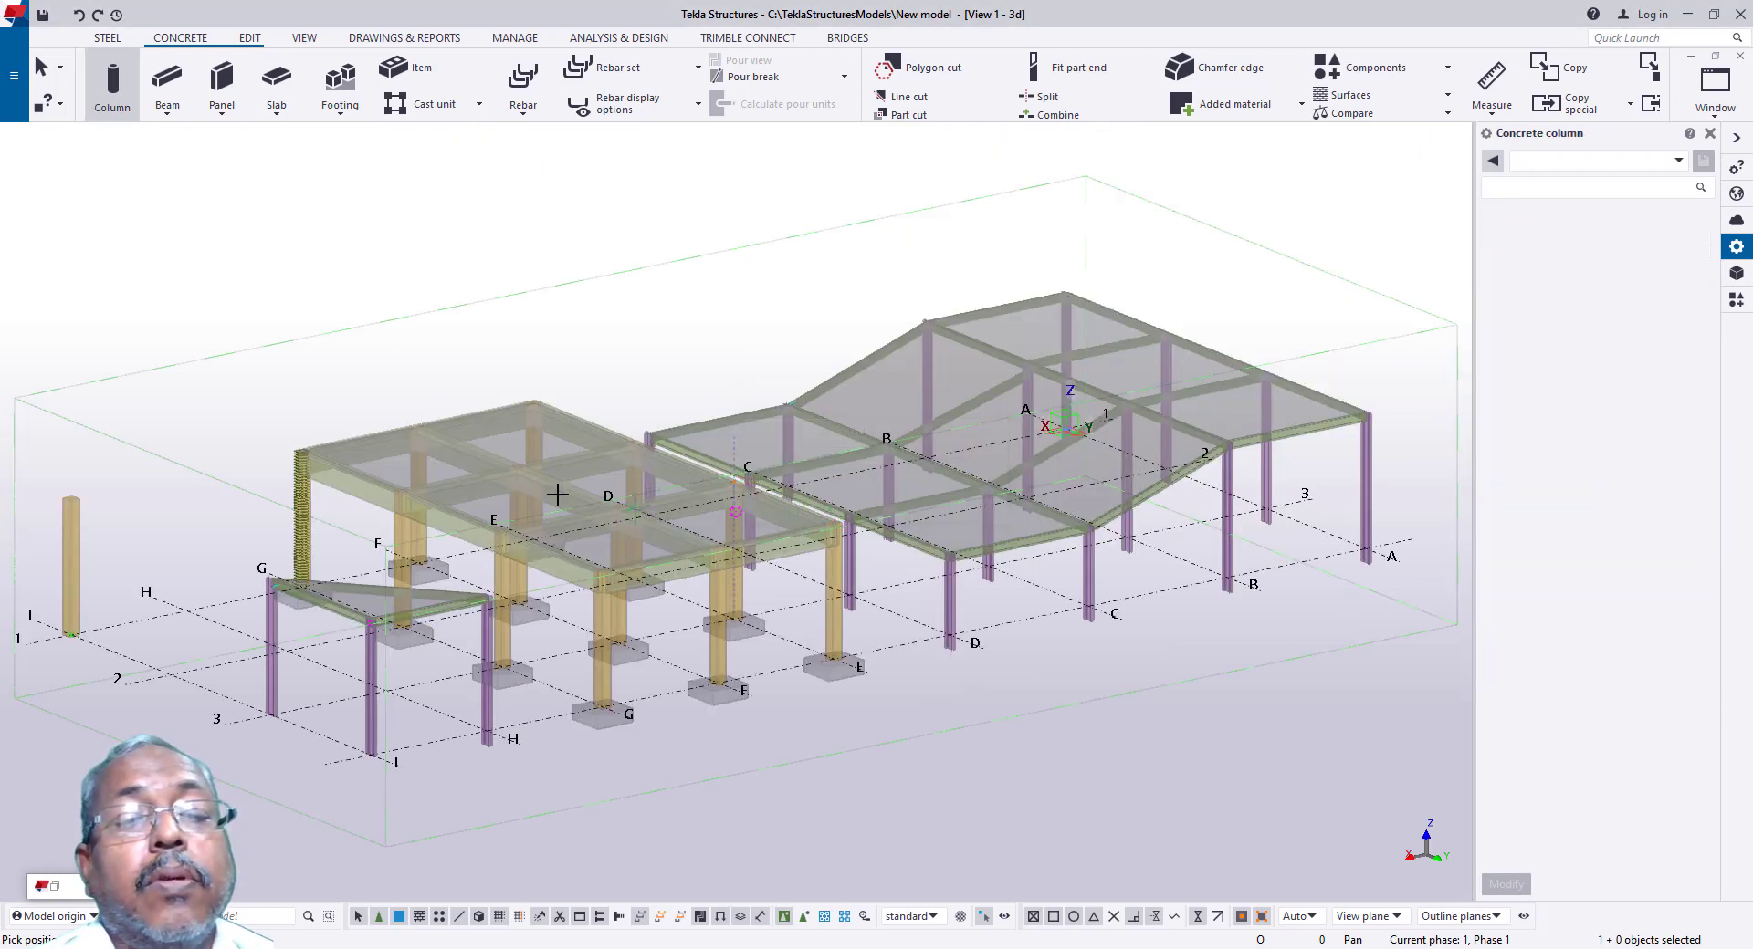
{"action": "left_click", "coordinate": [190, 612]}
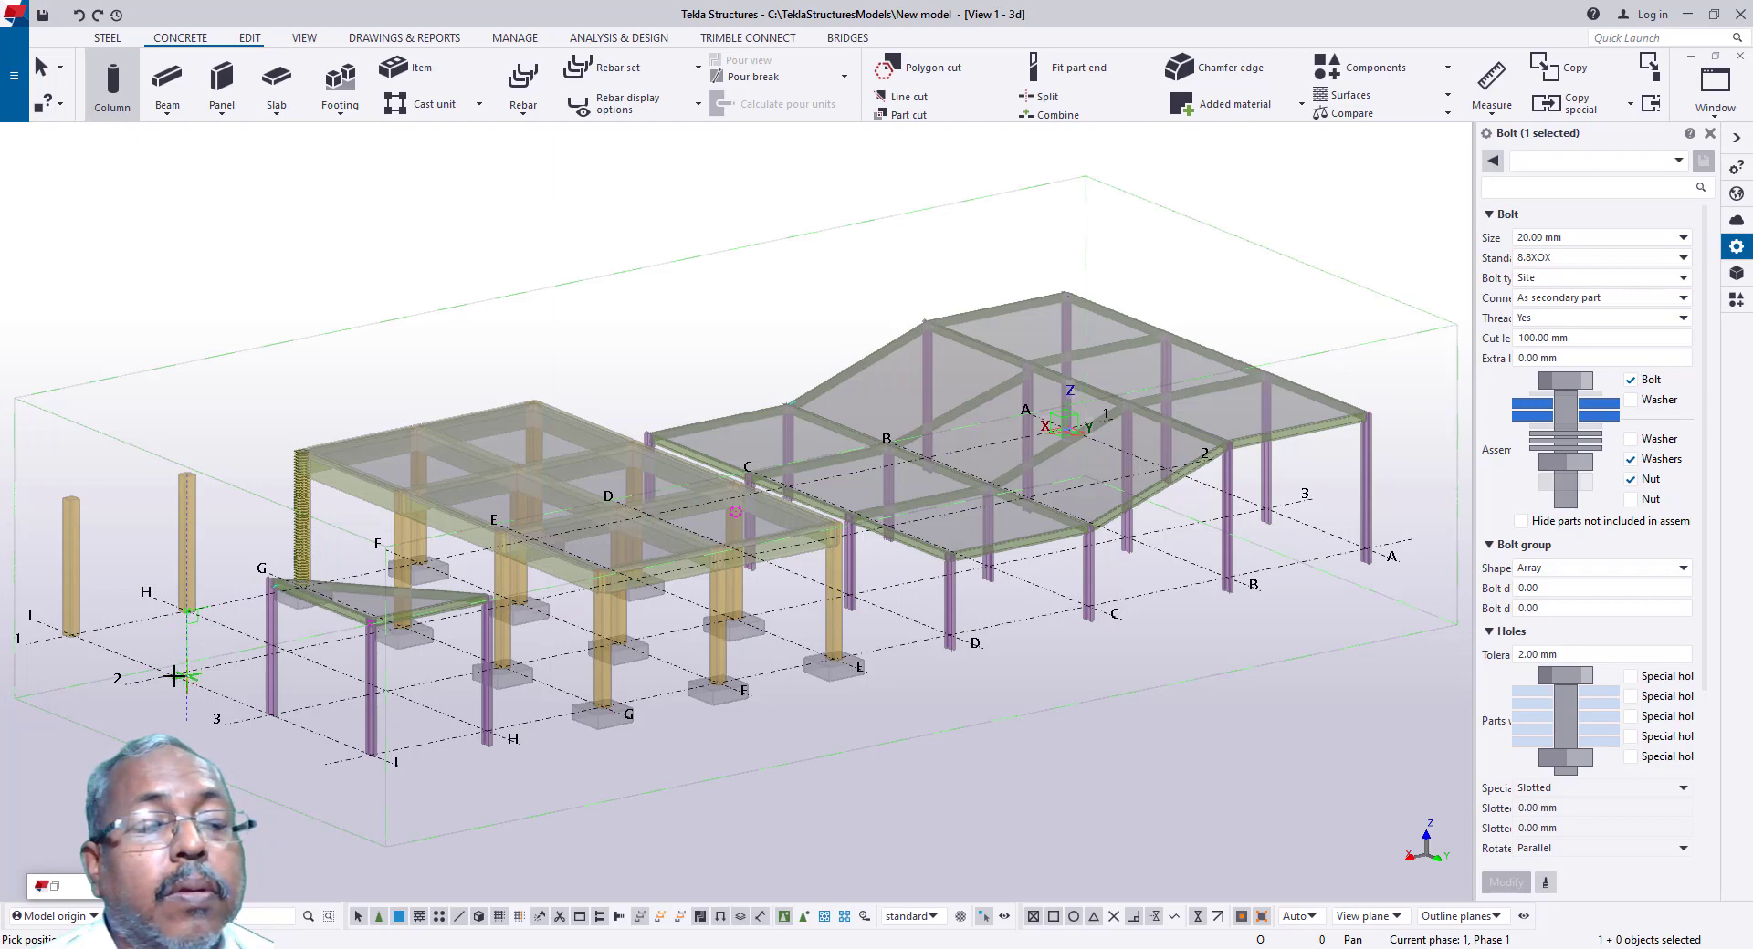
{"action": "scroll", "coordinate": [173, 676], "scroll_direction": "up", "scroll_amount": 6}
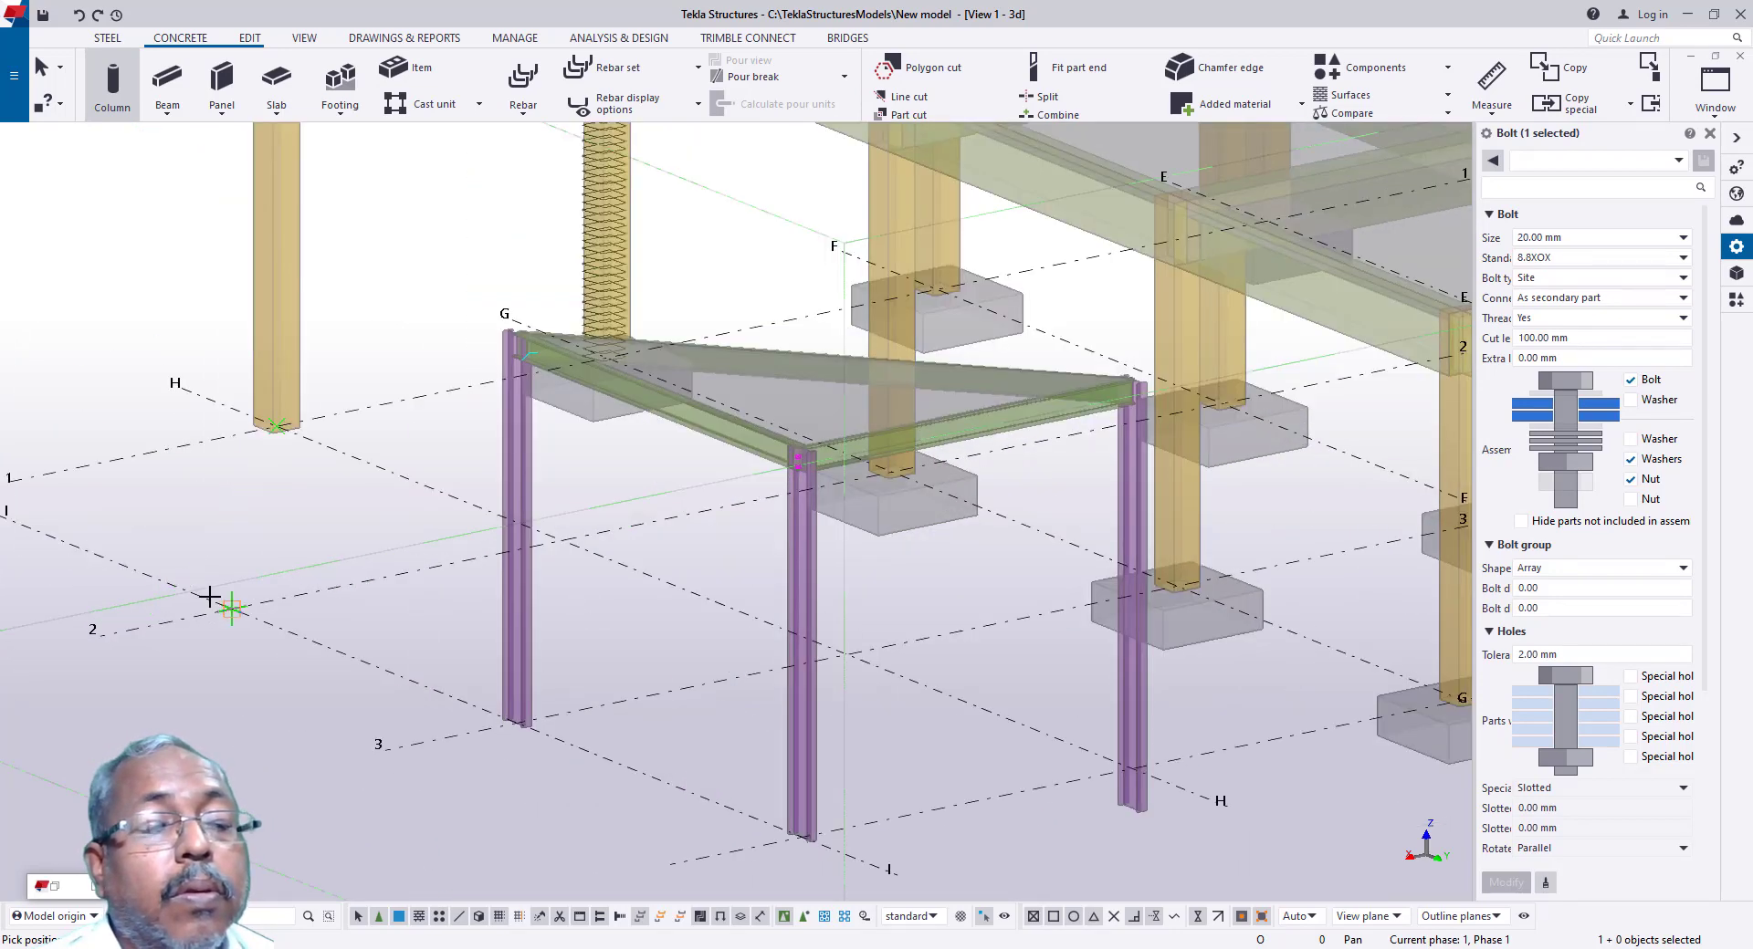
{"action": "left_click", "coordinate": [230, 607]}
{"action": "scroll", "coordinate": [319, 609], "scroll_direction": "down", "scroll_amount": 5}
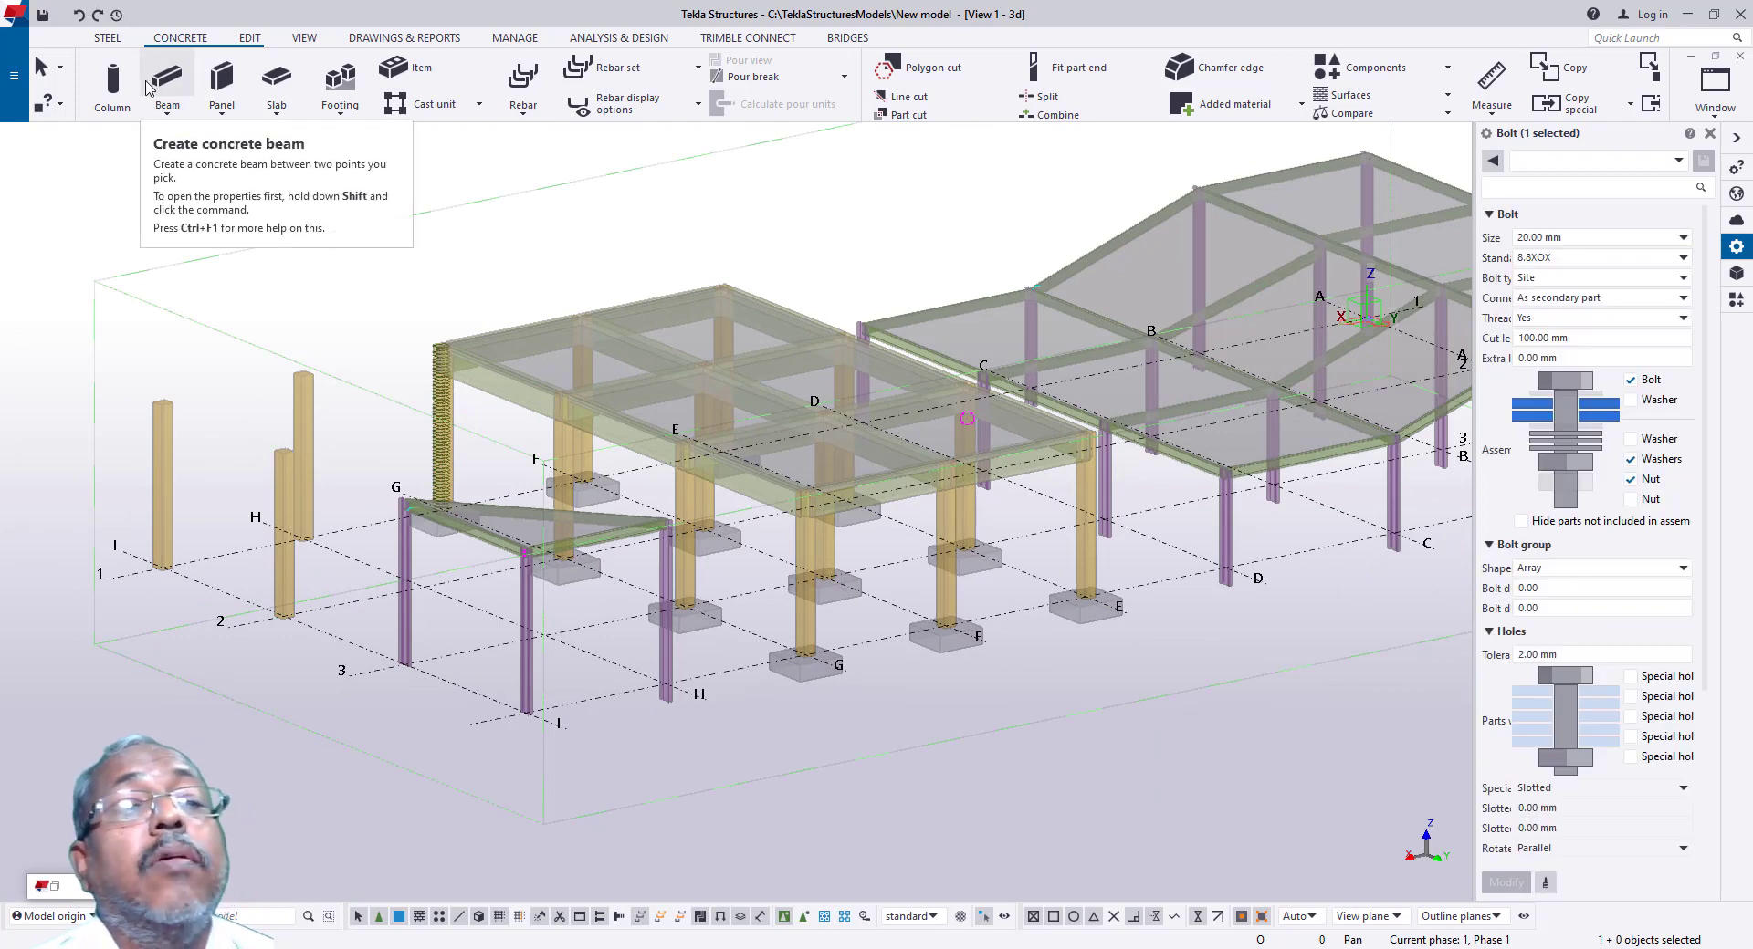
Step: Connect the tops of the three new concrete columns with 800*400 M30 concrete beams forming a closed triangle
{"action": "left_click", "coordinate": [168, 110]}
{"action": "left_click", "coordinate": [201, 135]}
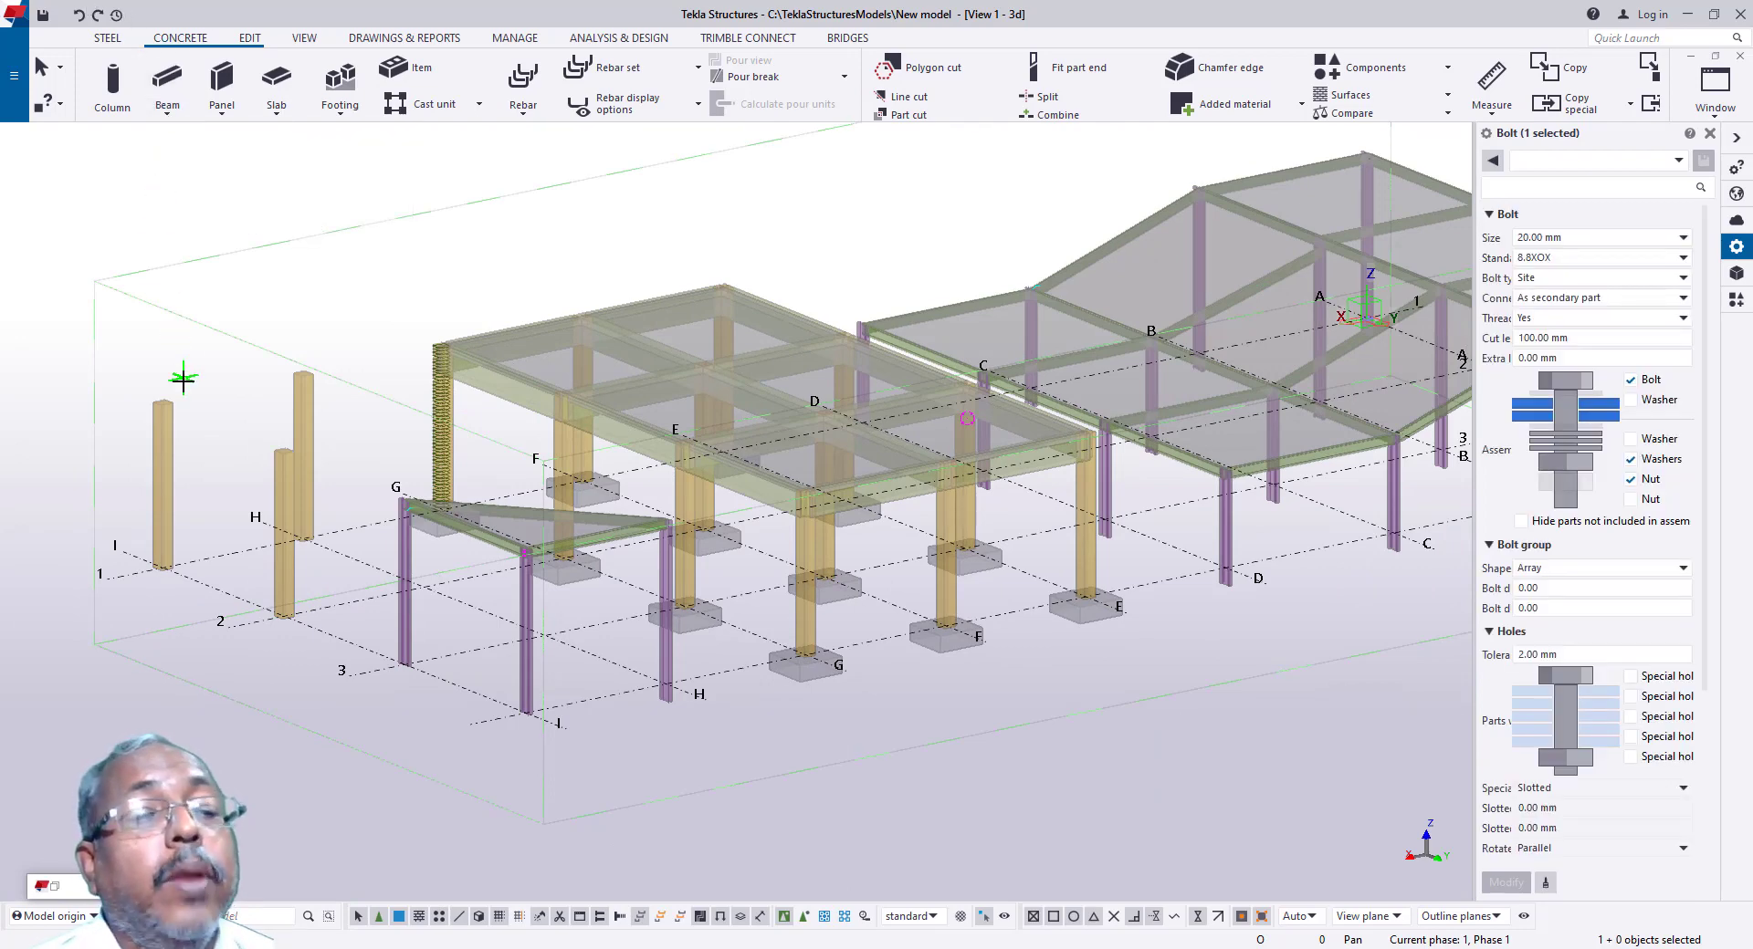
{"action": "left_click", "coordinate": [160, 402]}
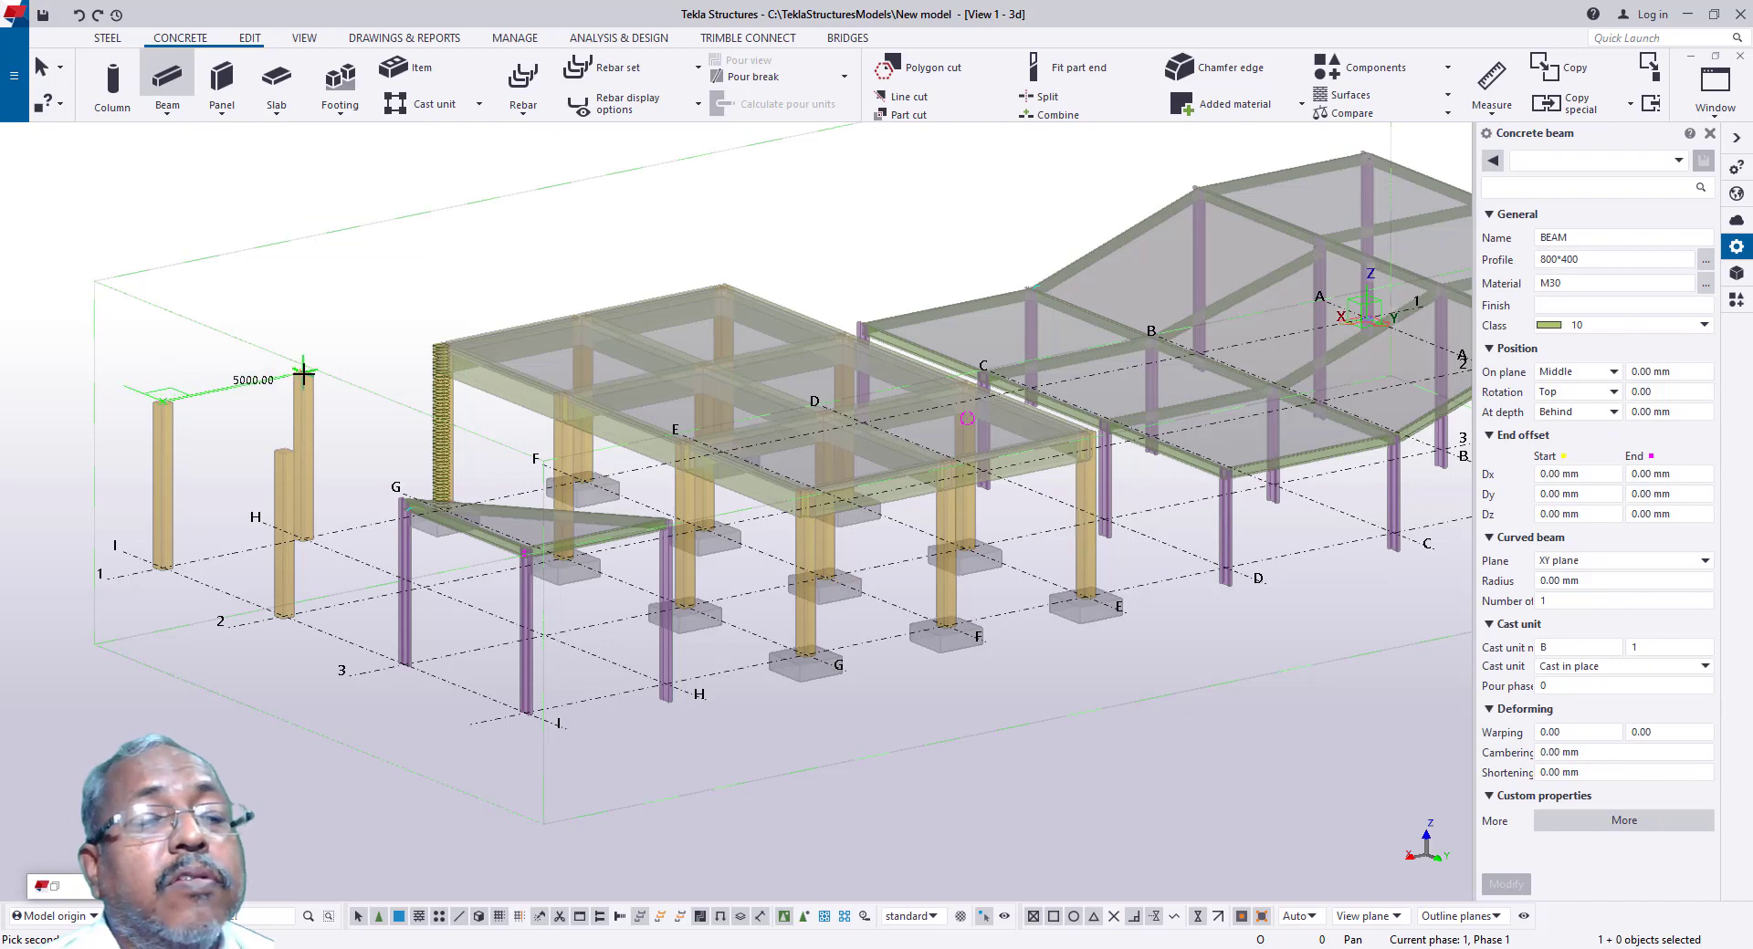
{"action": "left_click", "coordinate": [303, 372]}
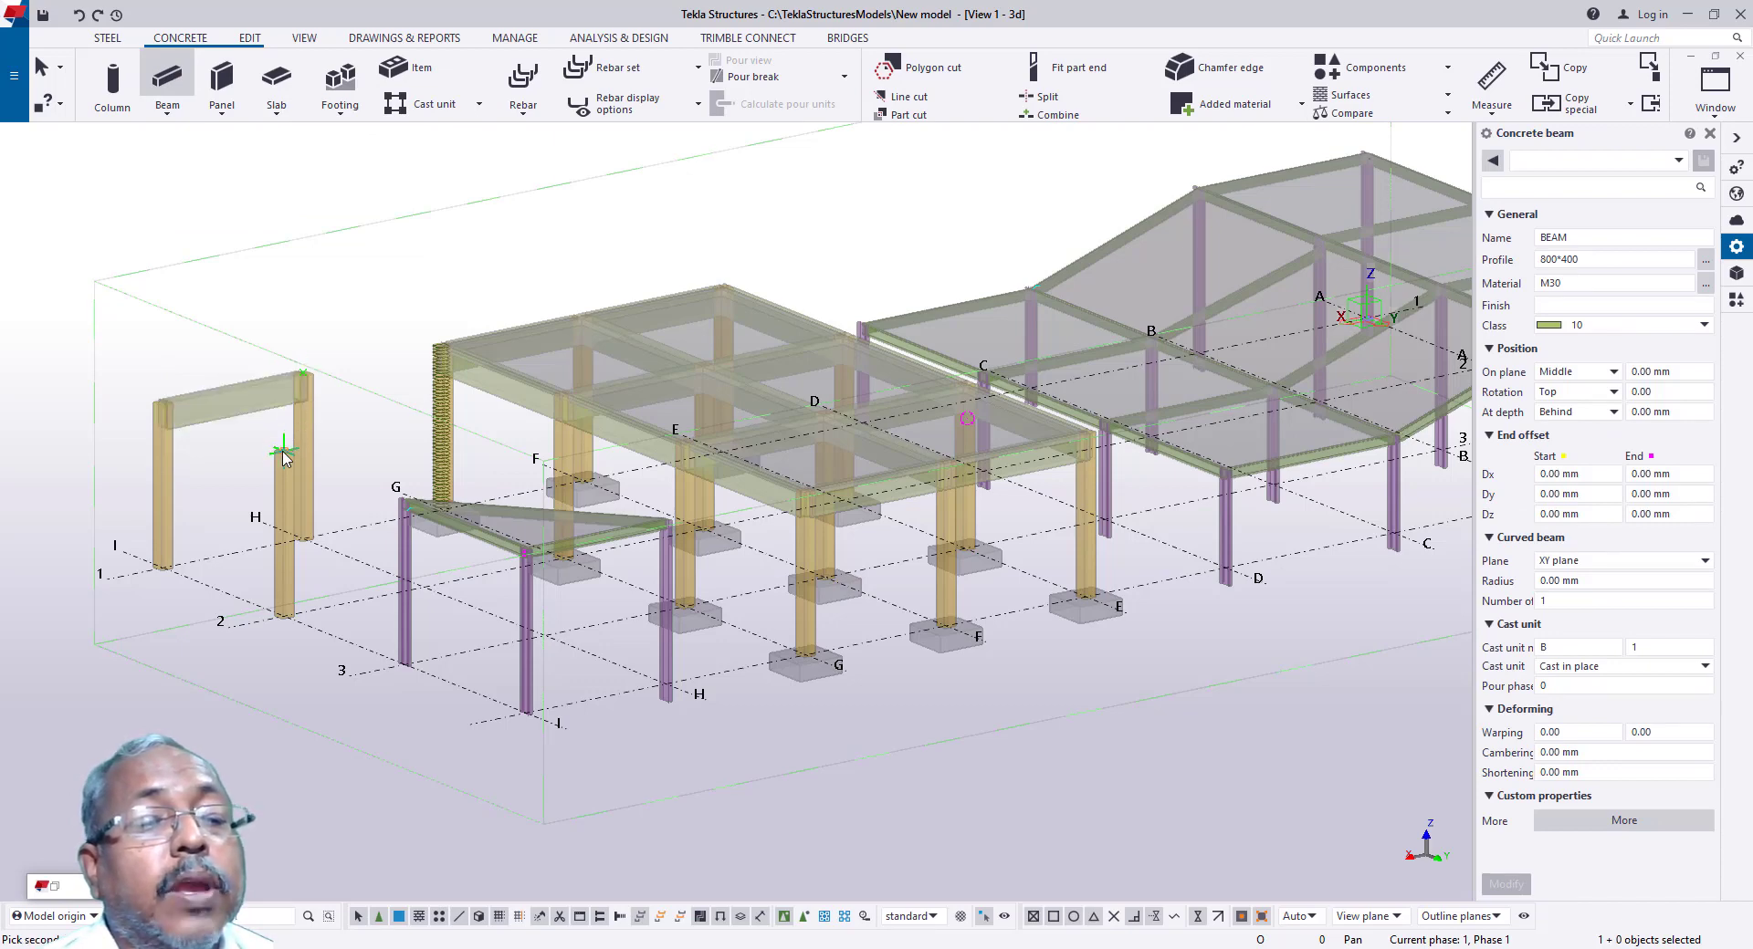
{"action": "left_click", "coordinate": [283, 447]}
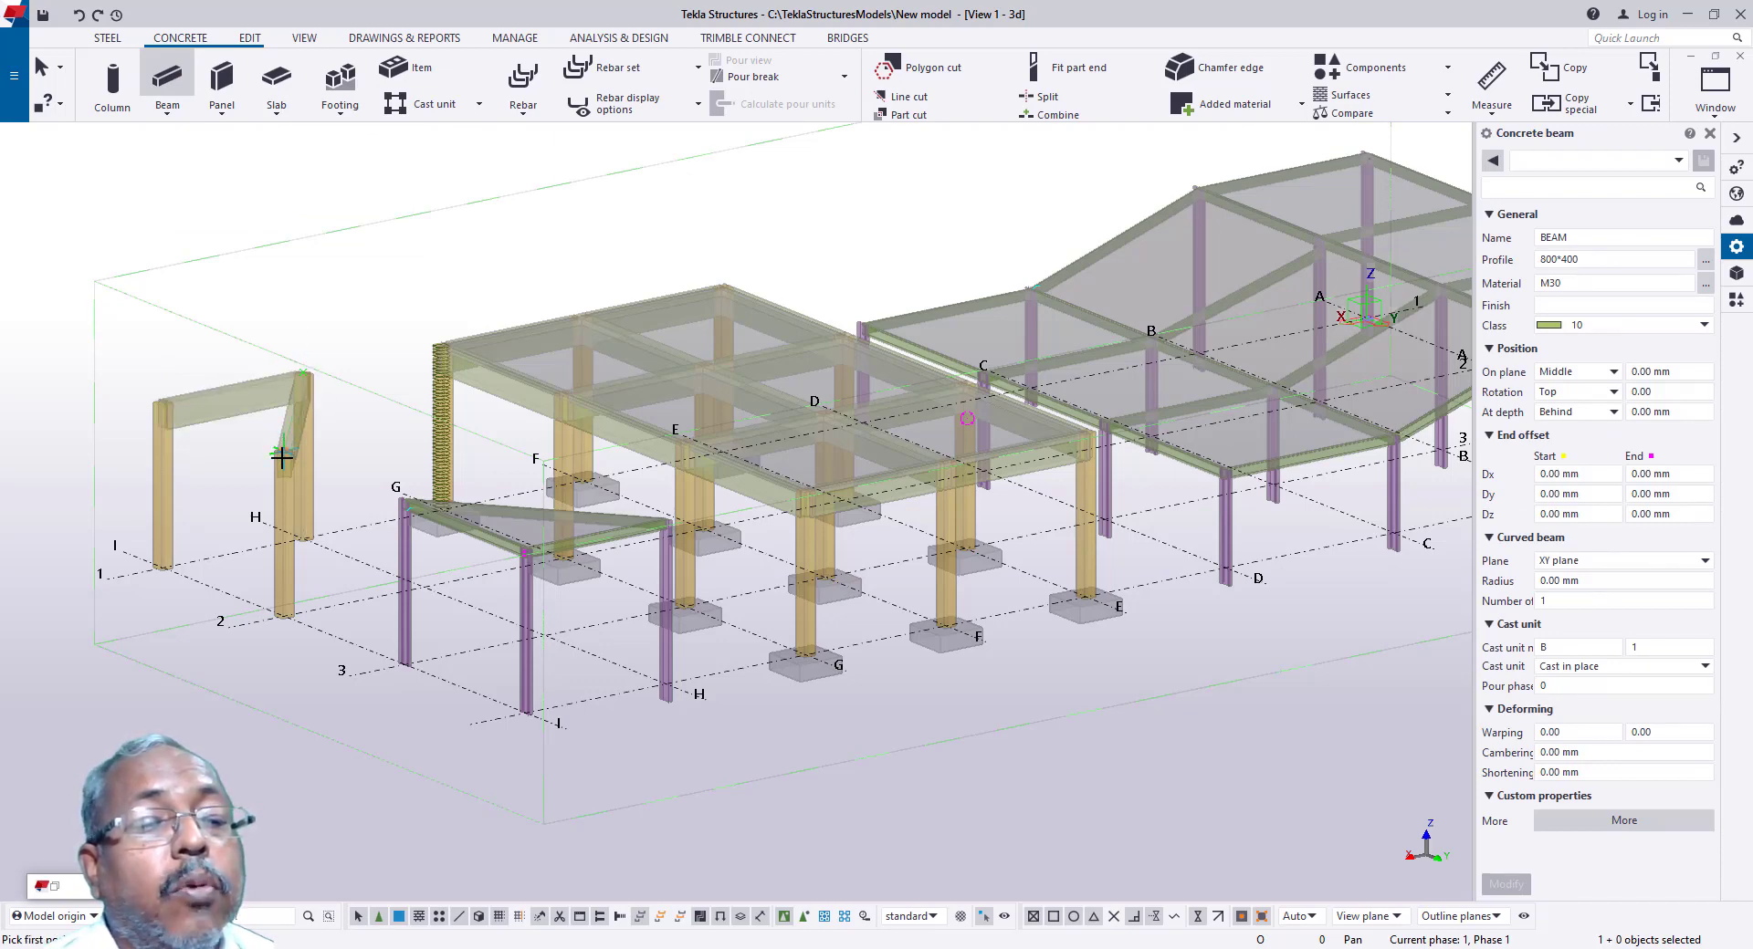
{"action": "left_click", "coordinate": [166, 403]}
{"action": "left_click", "coordinate": [162, 402]}
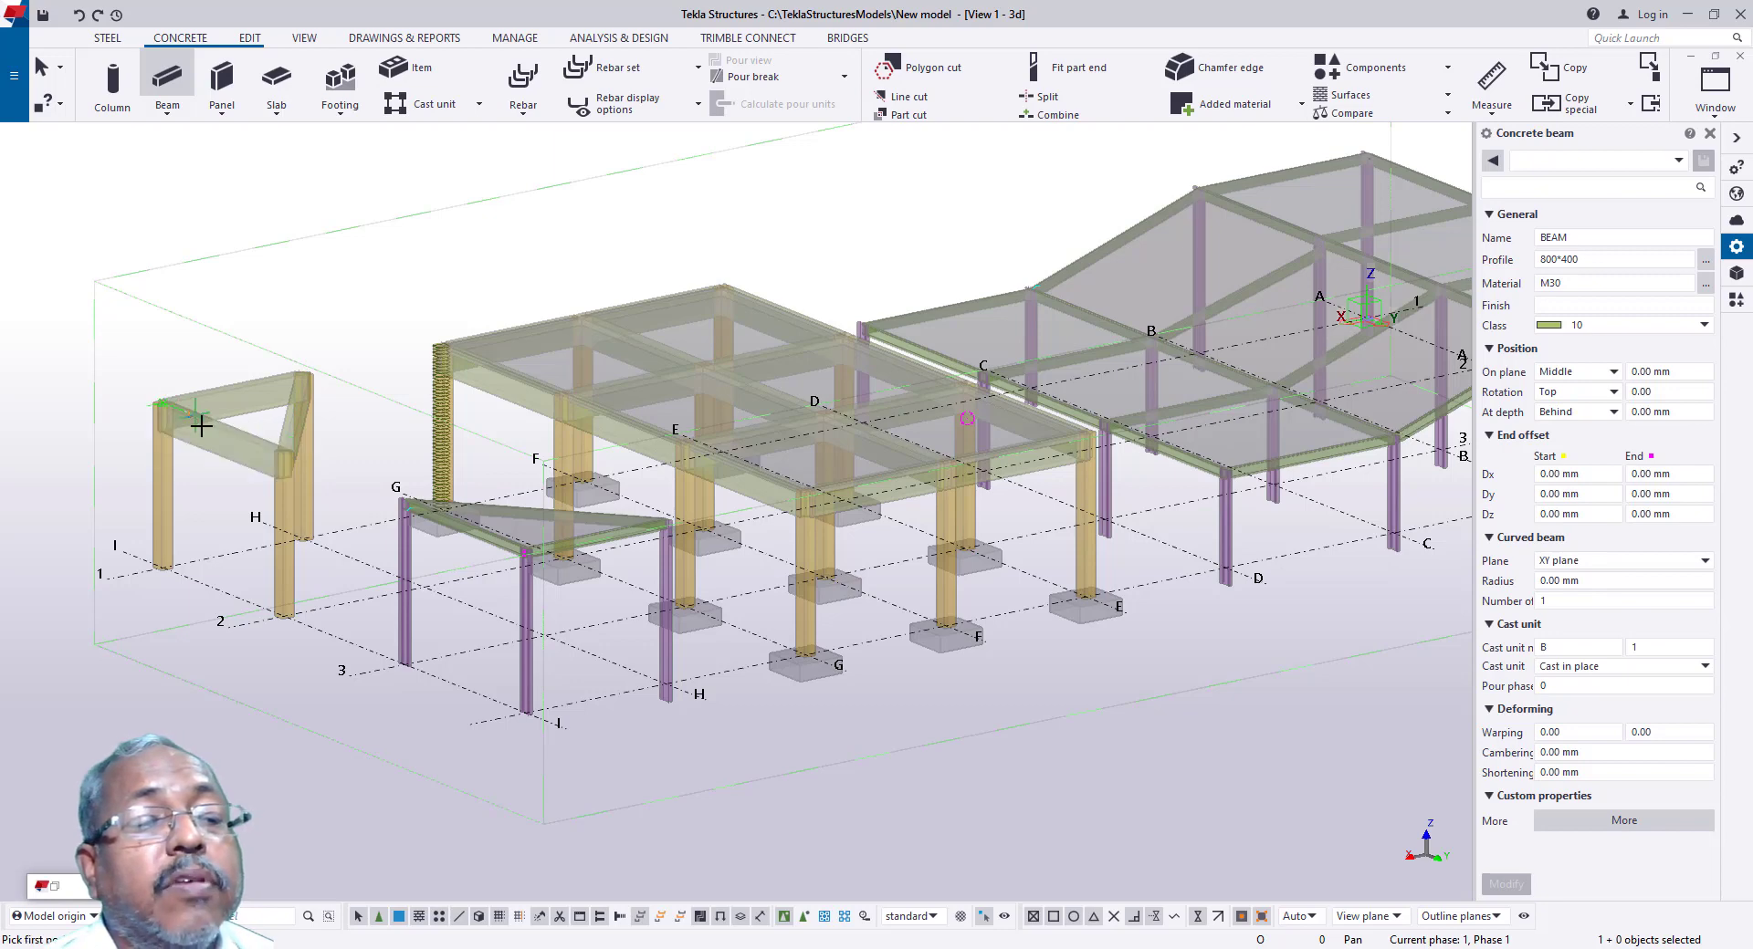
{"action": "scroll", "coordinate": [215, 442], "scroll_direction": "up", "scroll_amount": 3}
{"action": "scroll", "coordinate": [380, 410], "scroll_direction": "down", "scroll_amount": 3}
{"action": "key", "text": "Escape"}
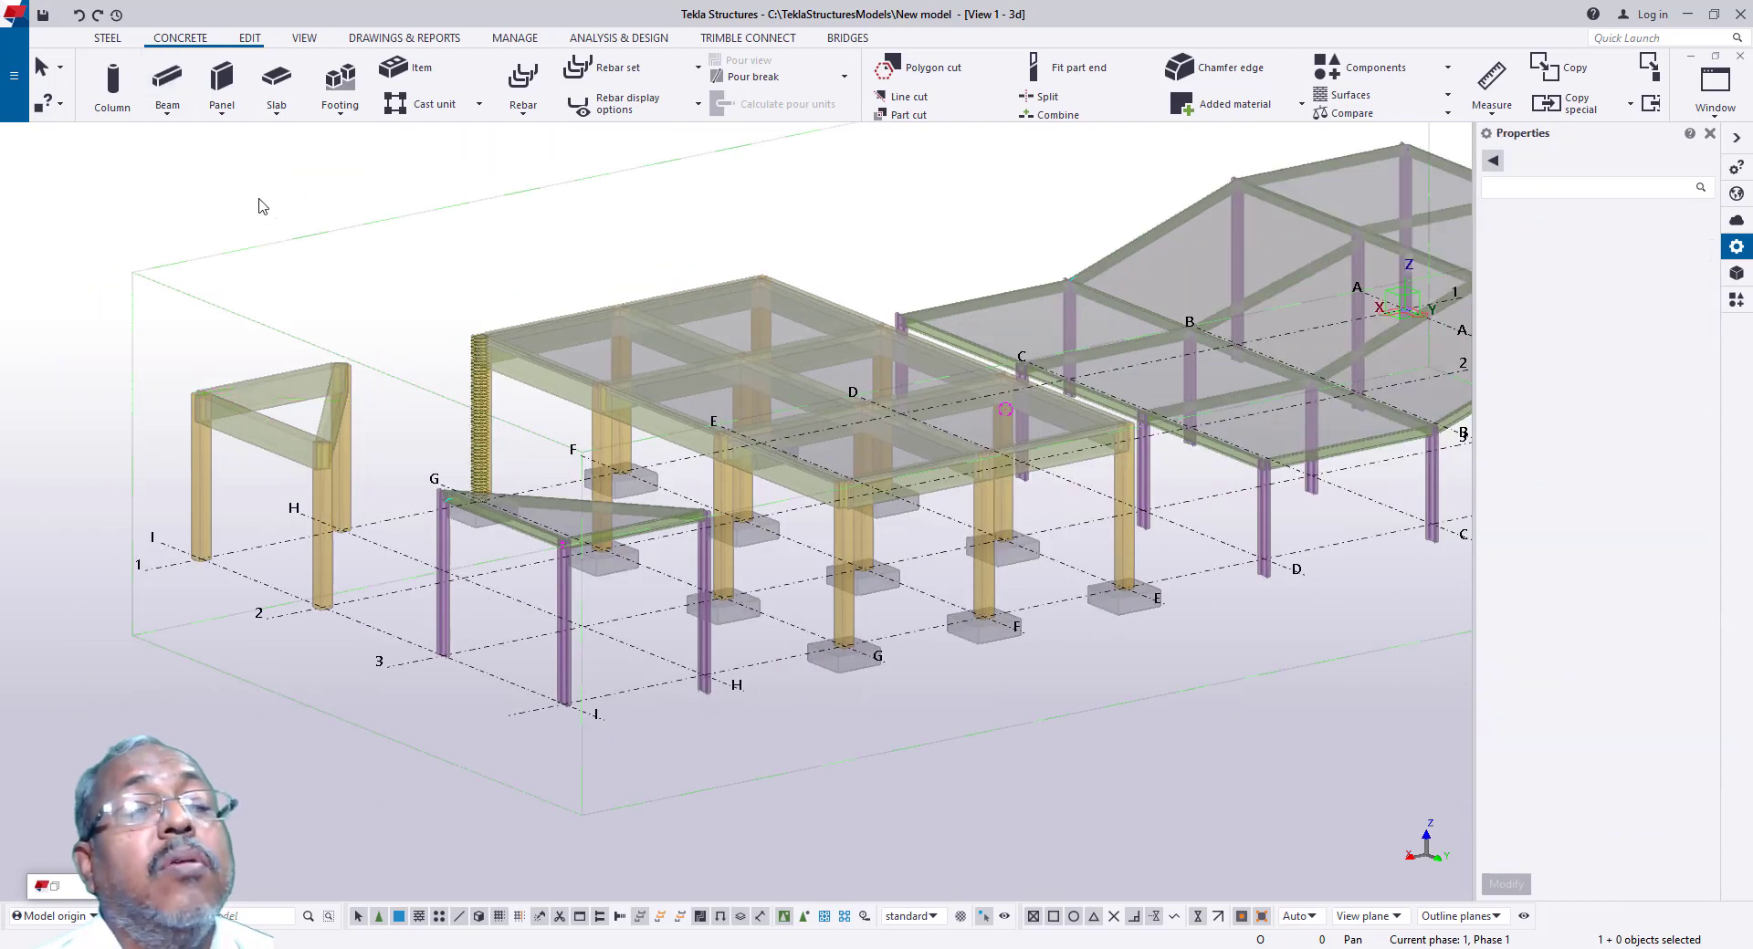
{"action": "left_click", "coordinate": [222, 81]}
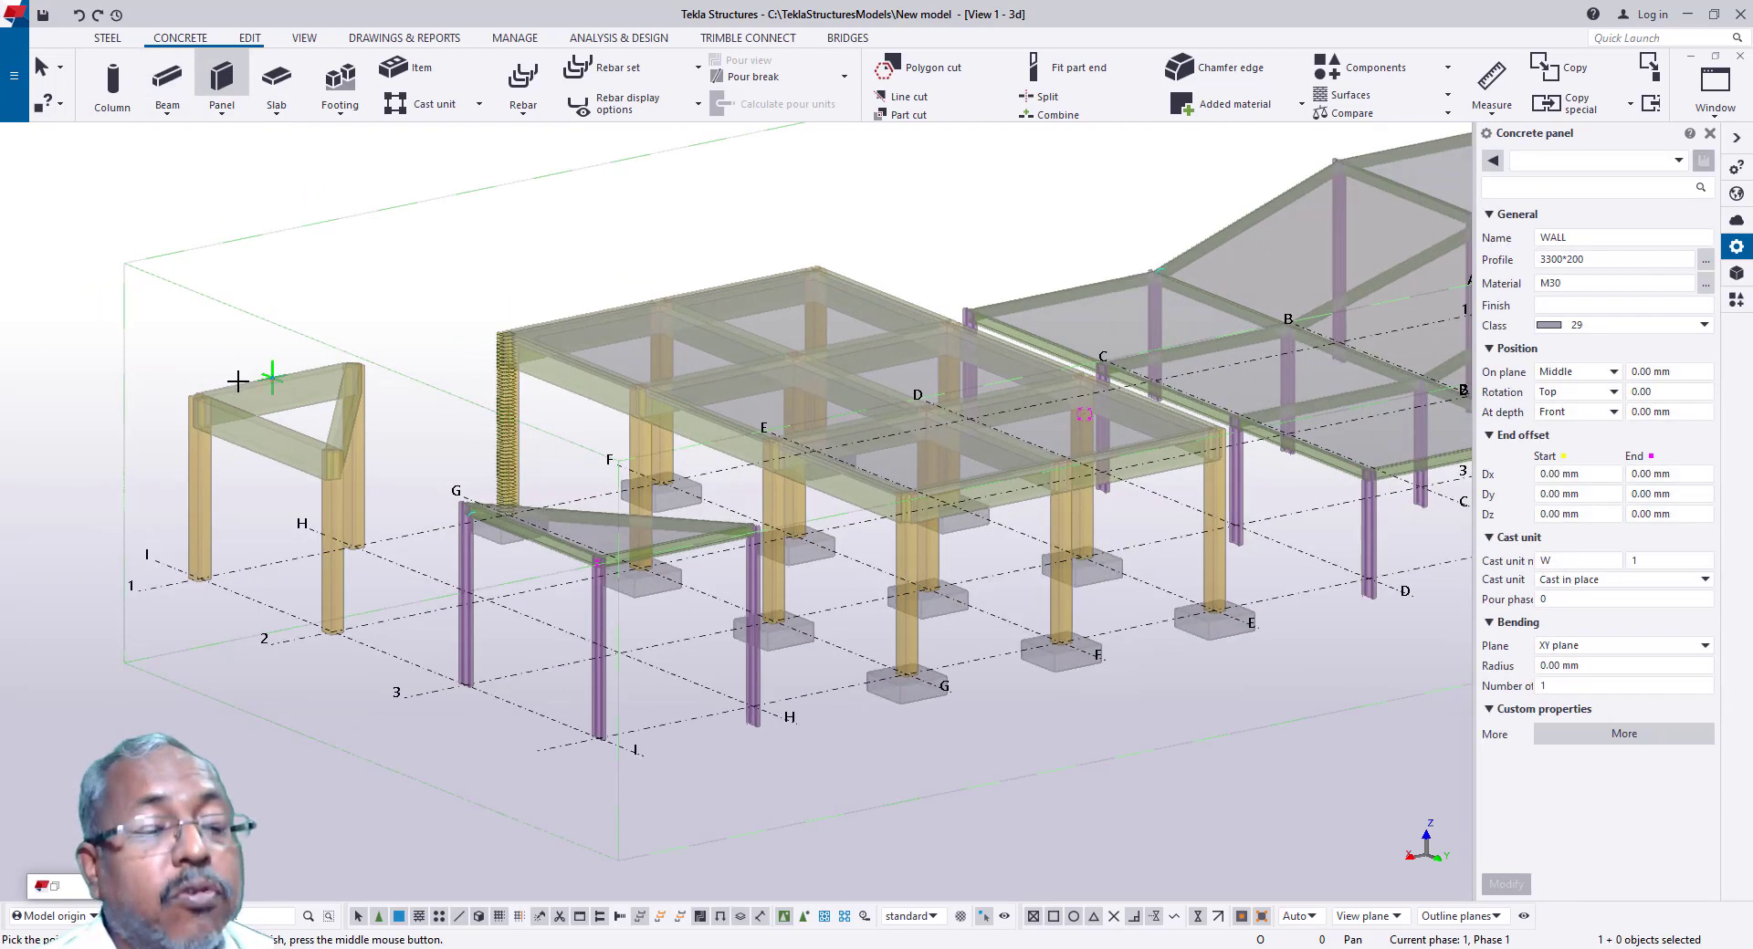
{"action": "scroll", "coordinate": [273, 397], "scroll_direction": "down", "scroll_amount": 2}
{"action": "scroll", "coordinate": [216, 402], "scroll_direction": "up", "scroll_amount": 4}
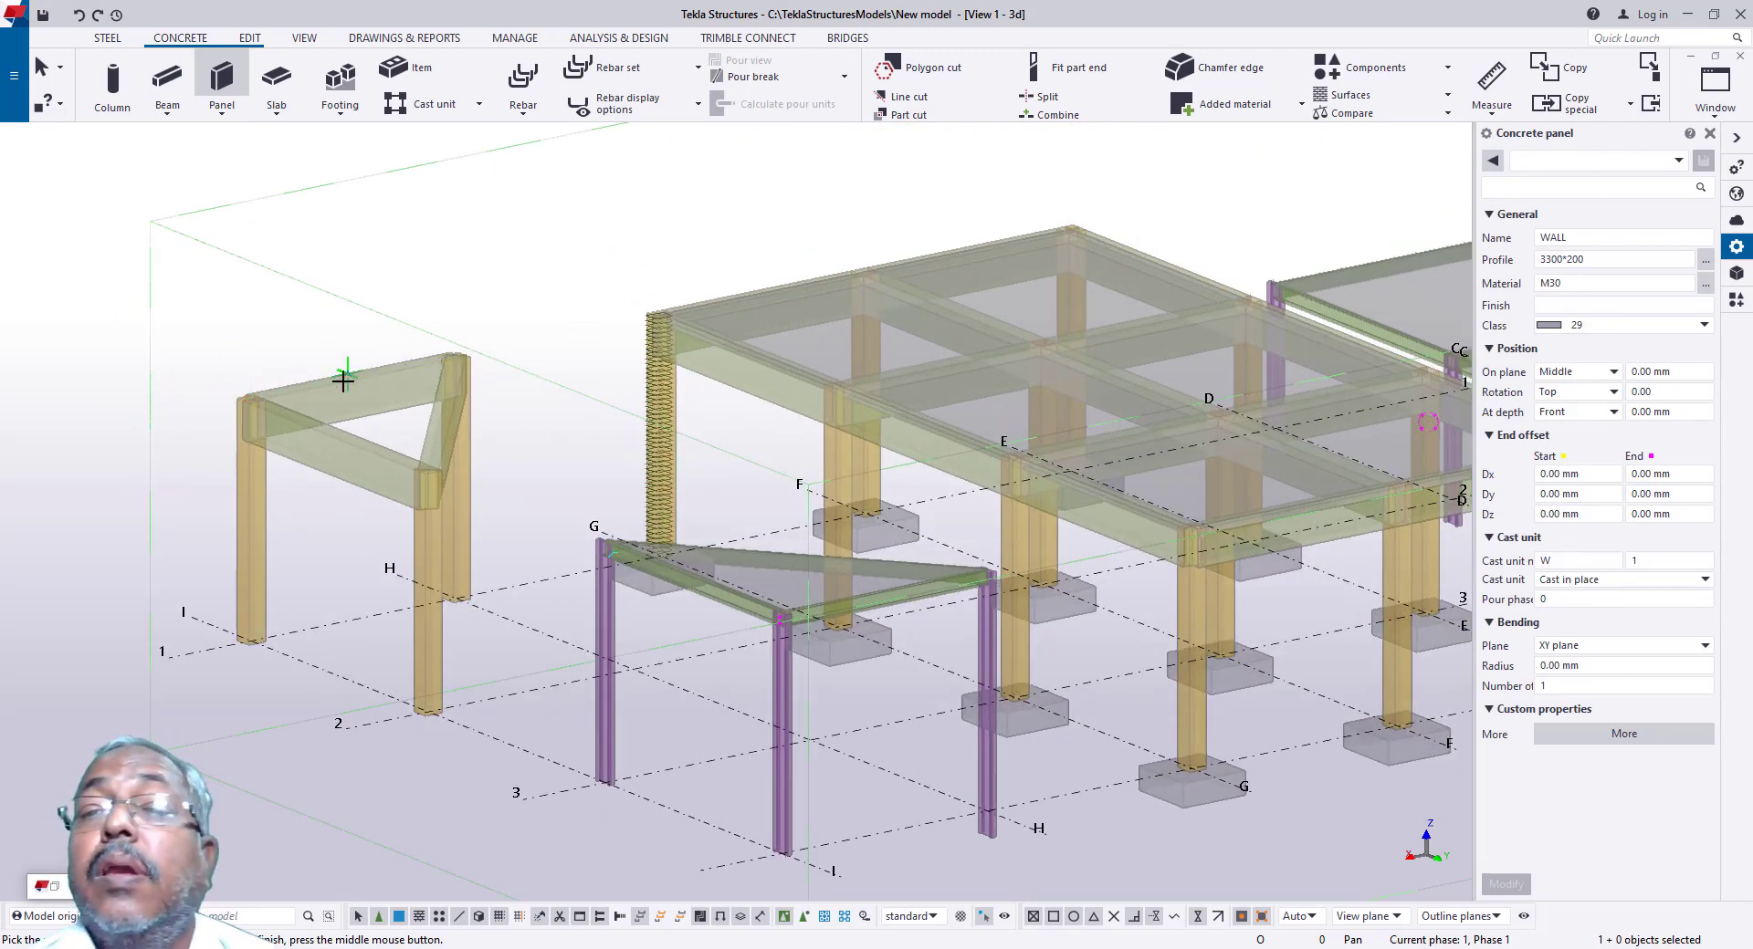
{"action": "key", "text": "Escape"}
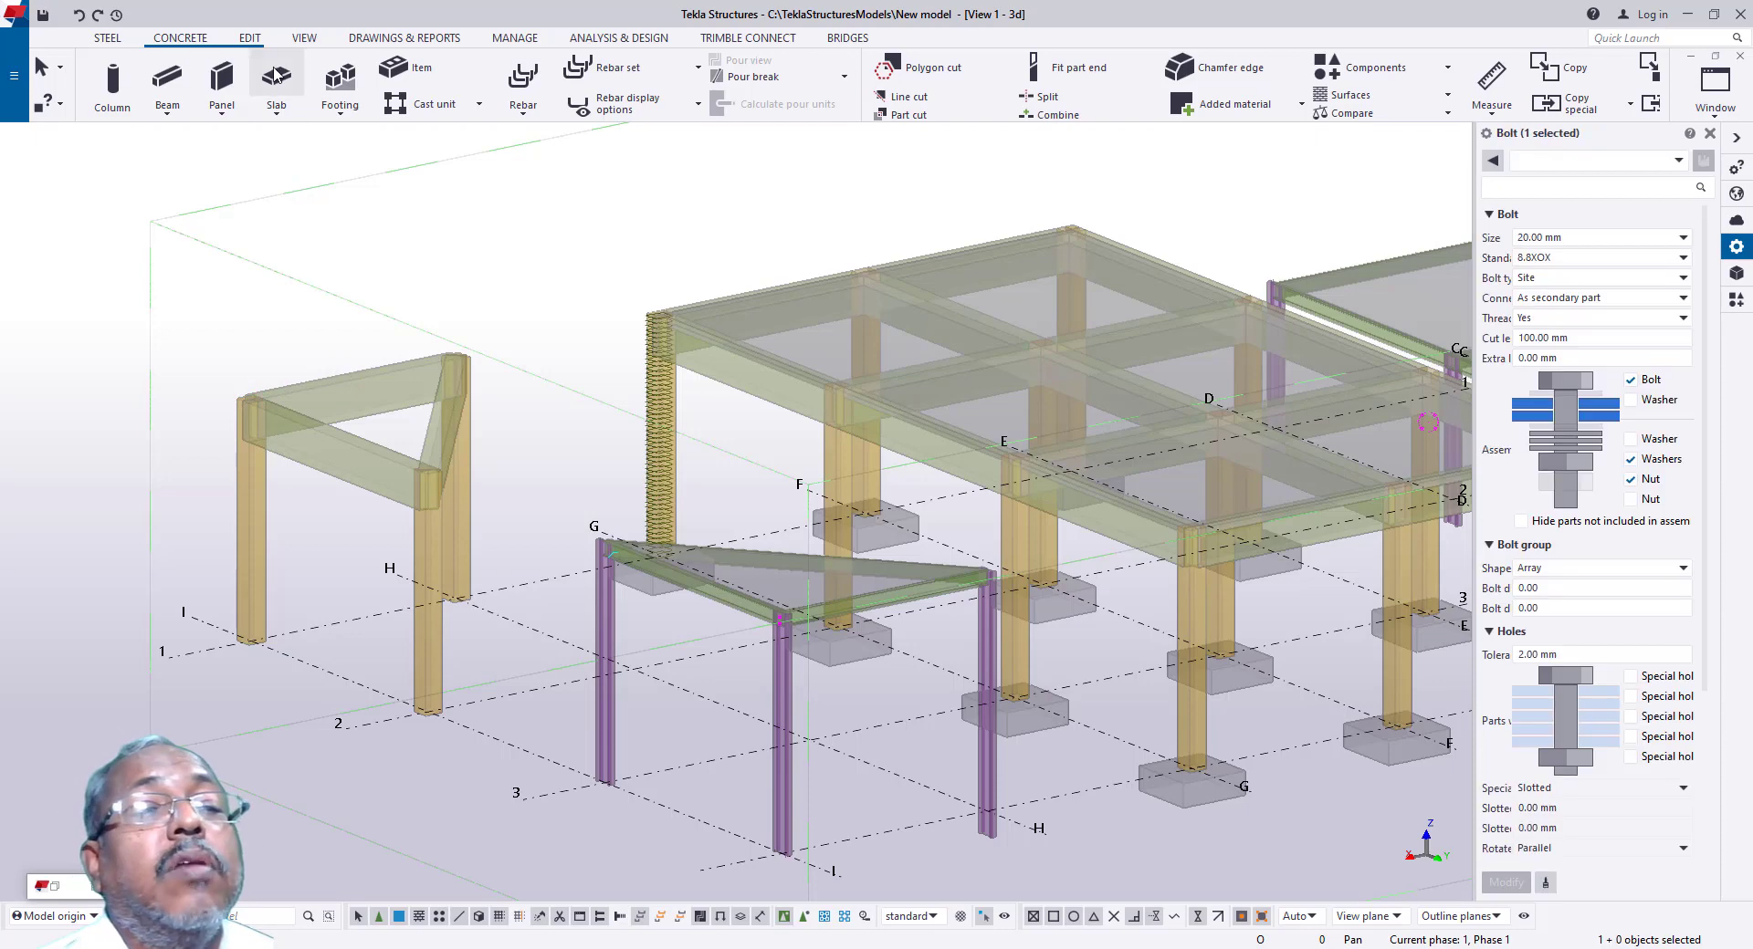
Step: Try to create a 200 mm thick M30 concrete slab over the triangular concrete frame by outlining its three column tops
{"action": "left_click", "coordinate": [275, 77]}
{"action": "scroll", "coordinate": [278, 374], "scroll_direction": "up", "scroll_amount": 2}
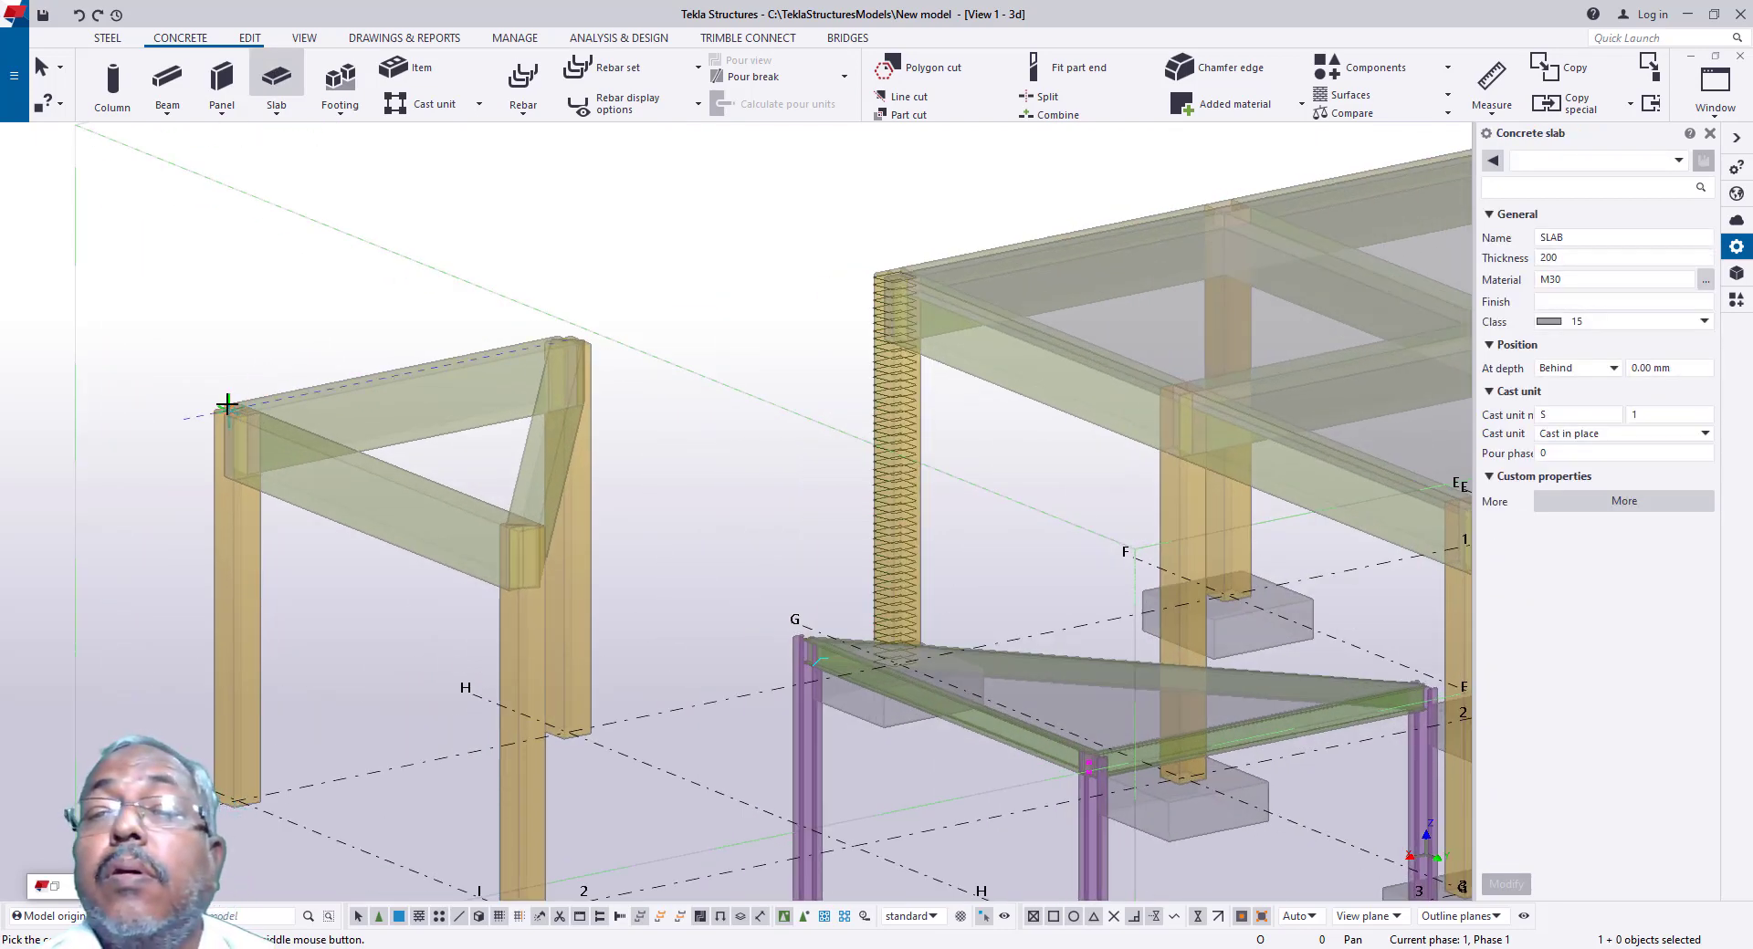
{"action": "left_click", "coordinate": [238, 411]}
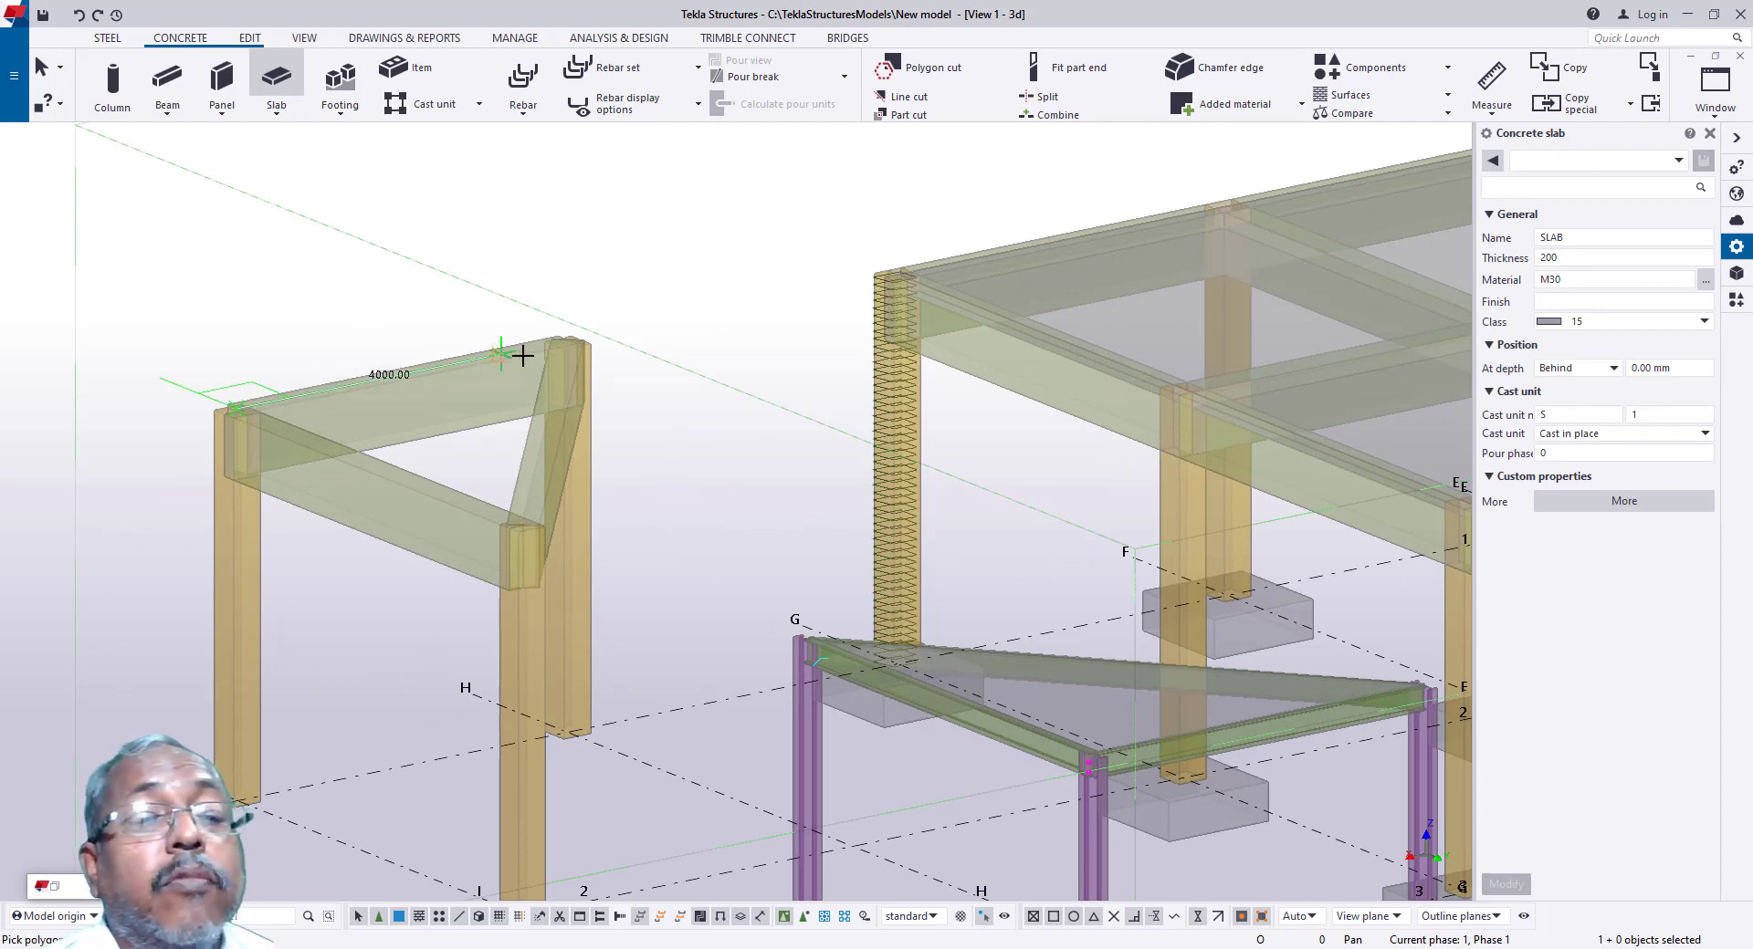
{"action": "left_click", "coordinate": [563, 341]}
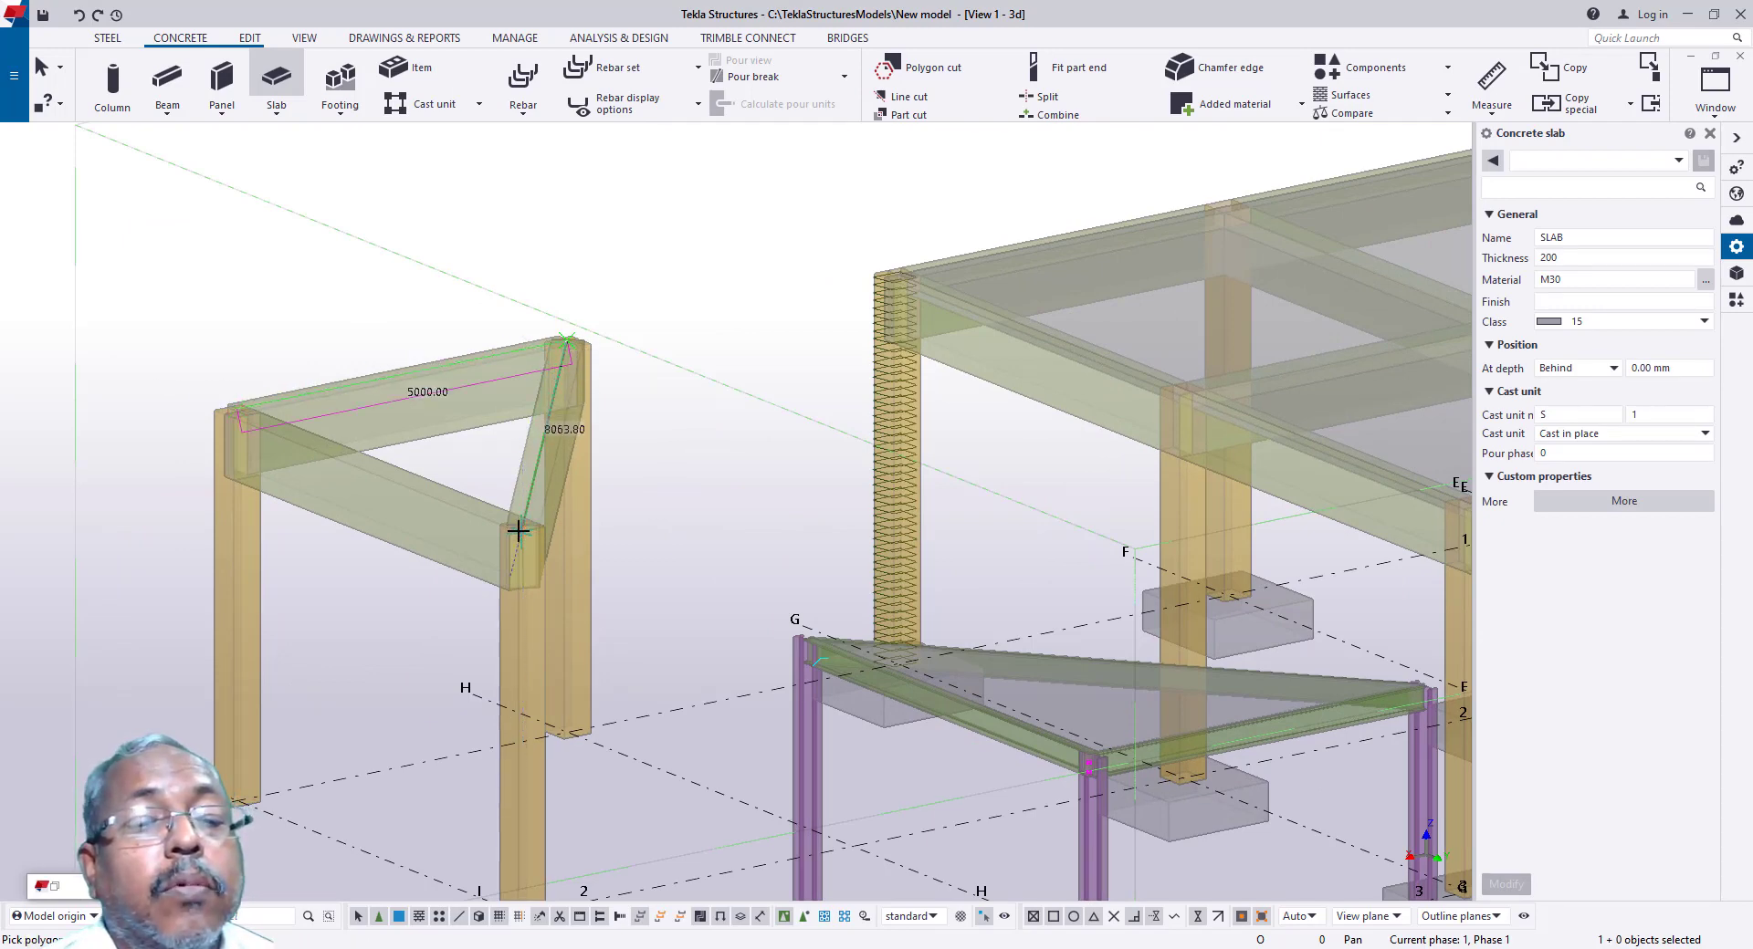
{"action": "left_click", "coordinate": [522, 525]}
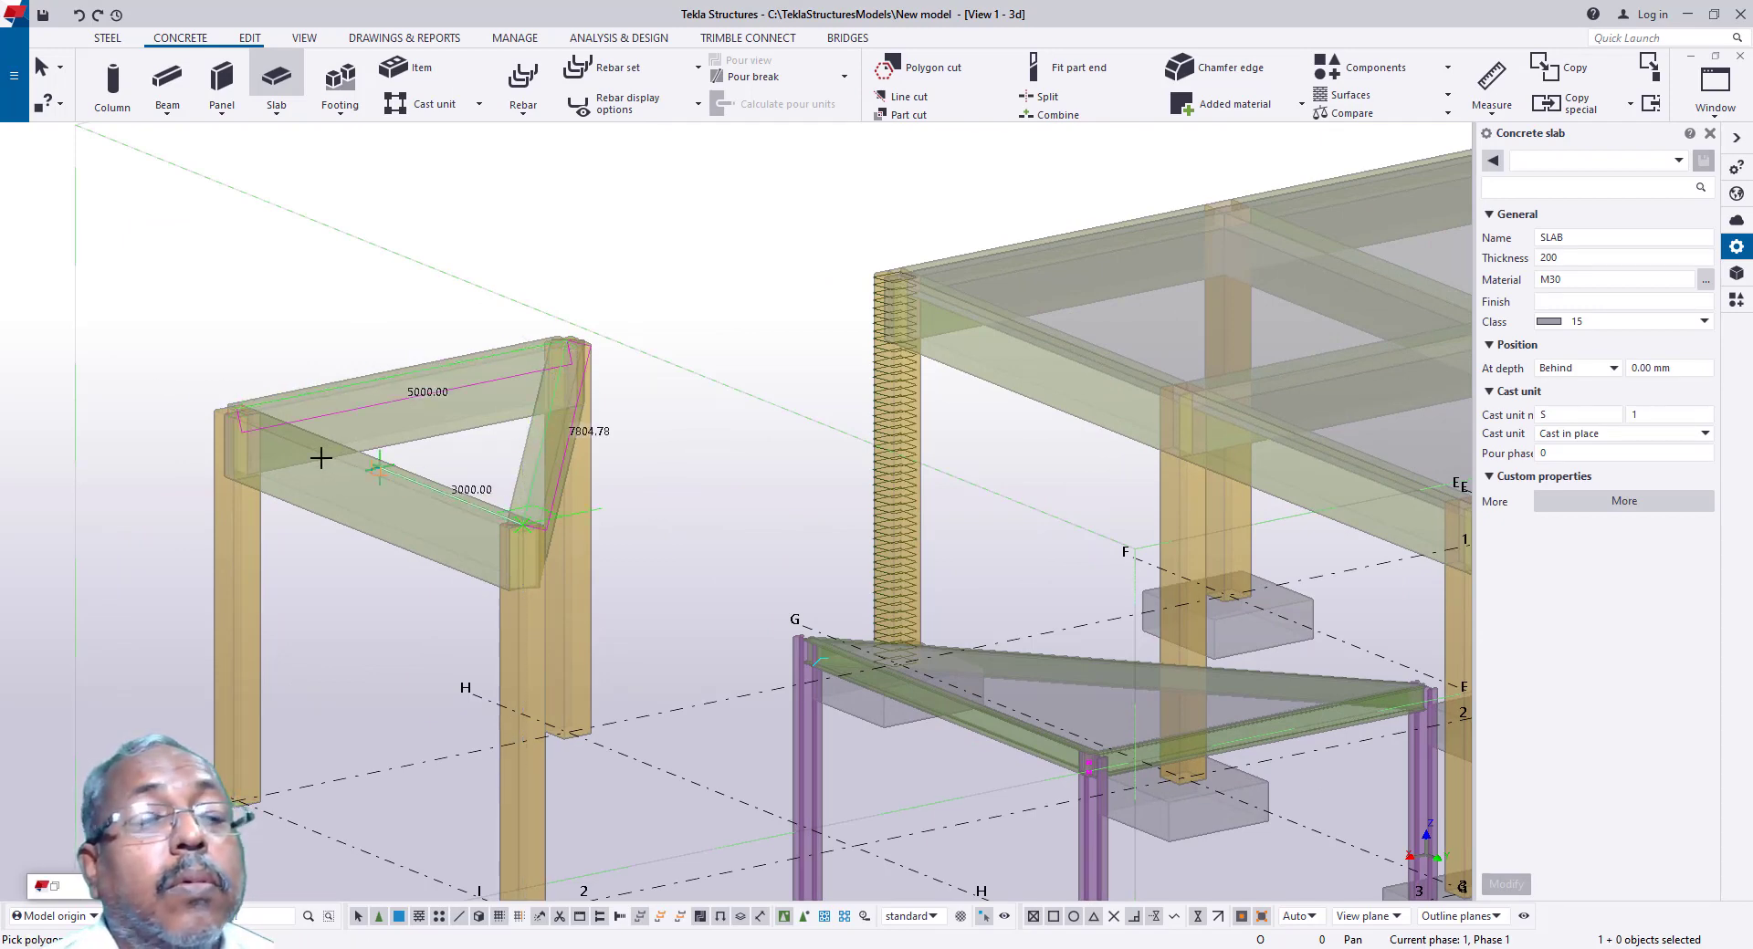
{"action": "left_click", "coordinate": [237, 411]}
{"action": "scroll", "coordinate": [239, 418], "scroll_direction": "up", "scroll_amount": 6}
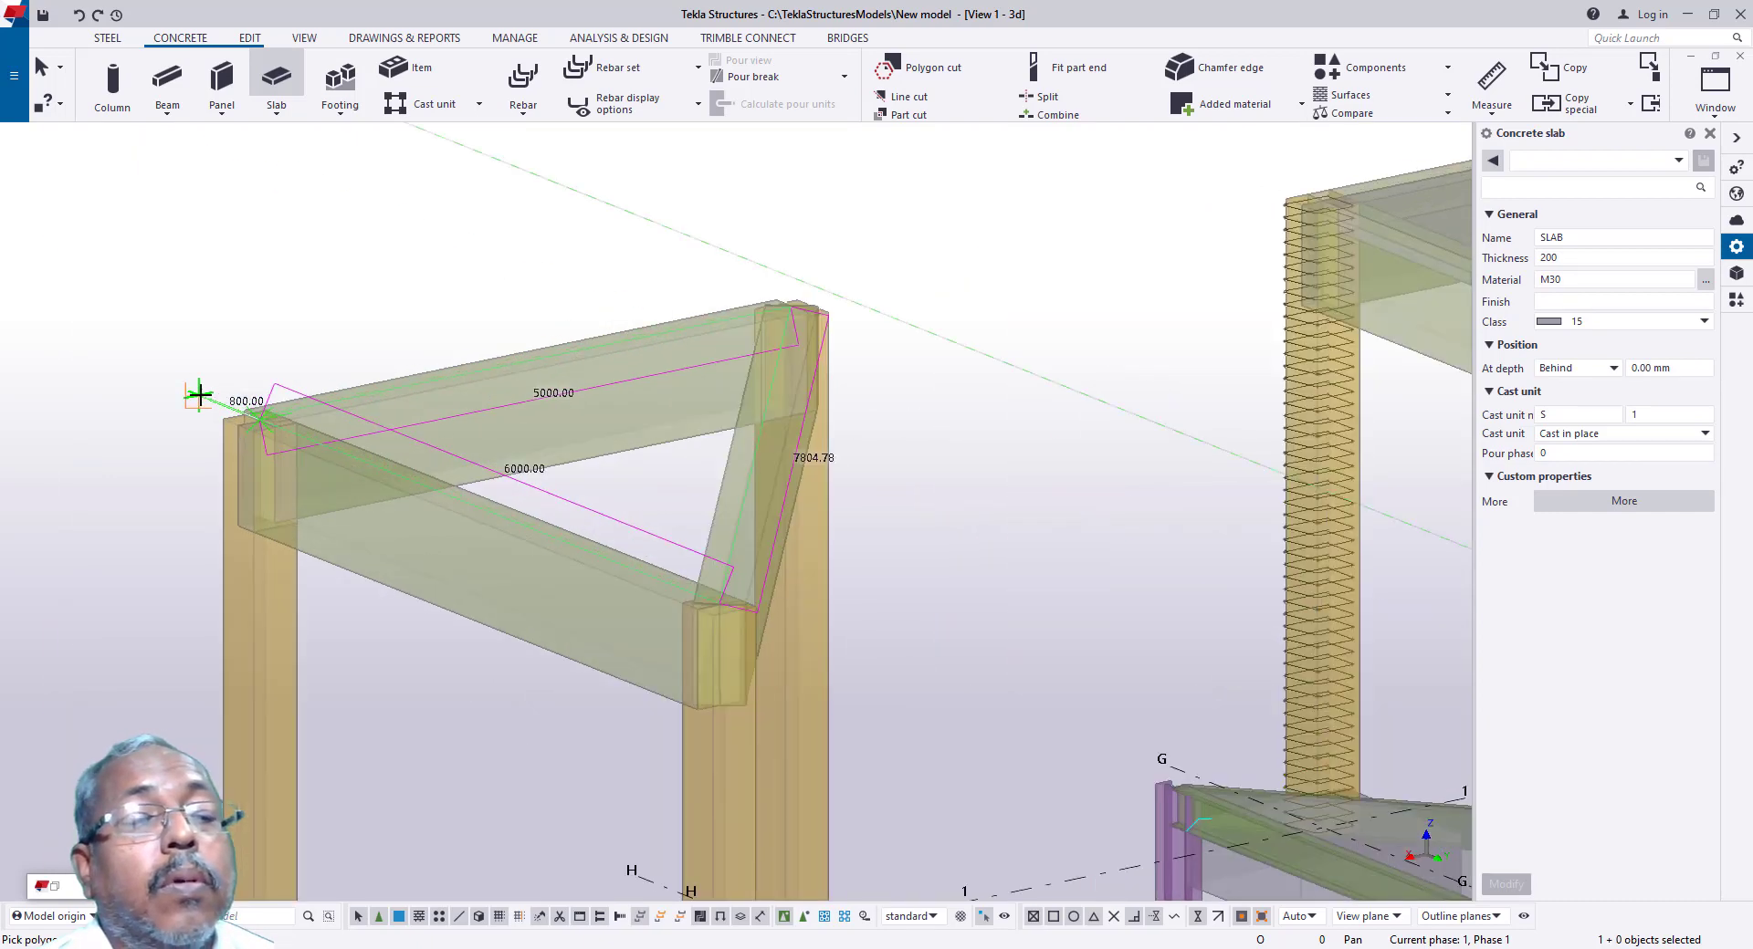
{"action": "scroll", "coordinate": [335, 413], "scroll_direction": "up", "scroll_amount": 4}
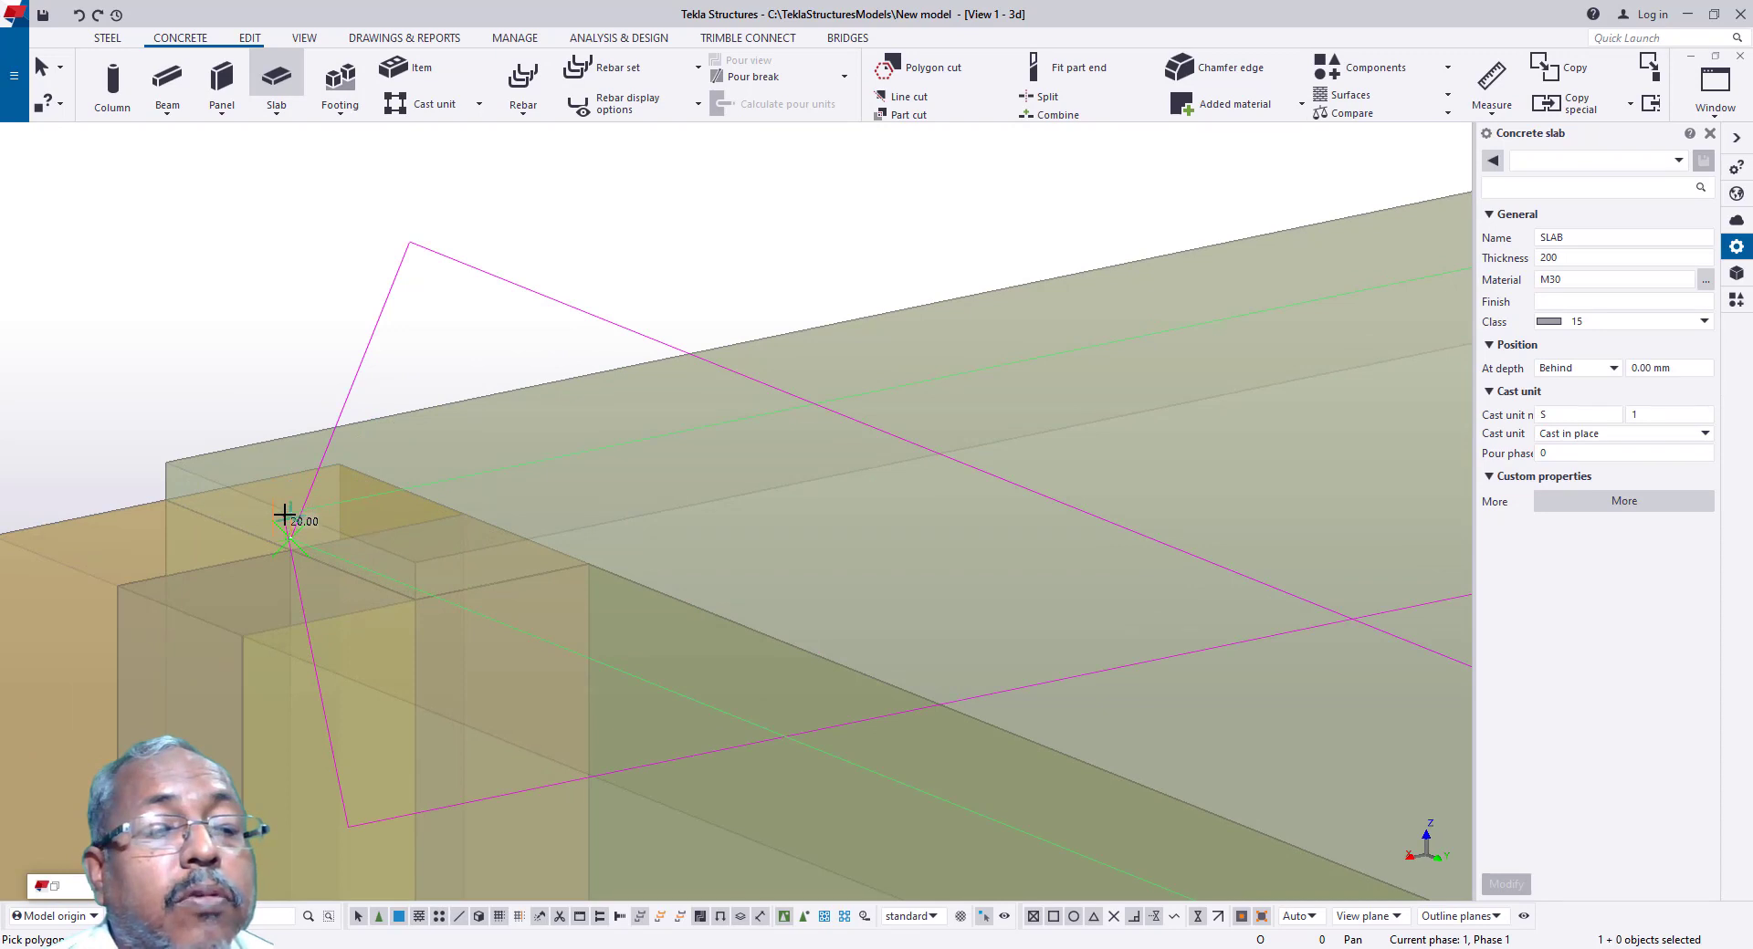
{"action": "key", "text": "Escape"}
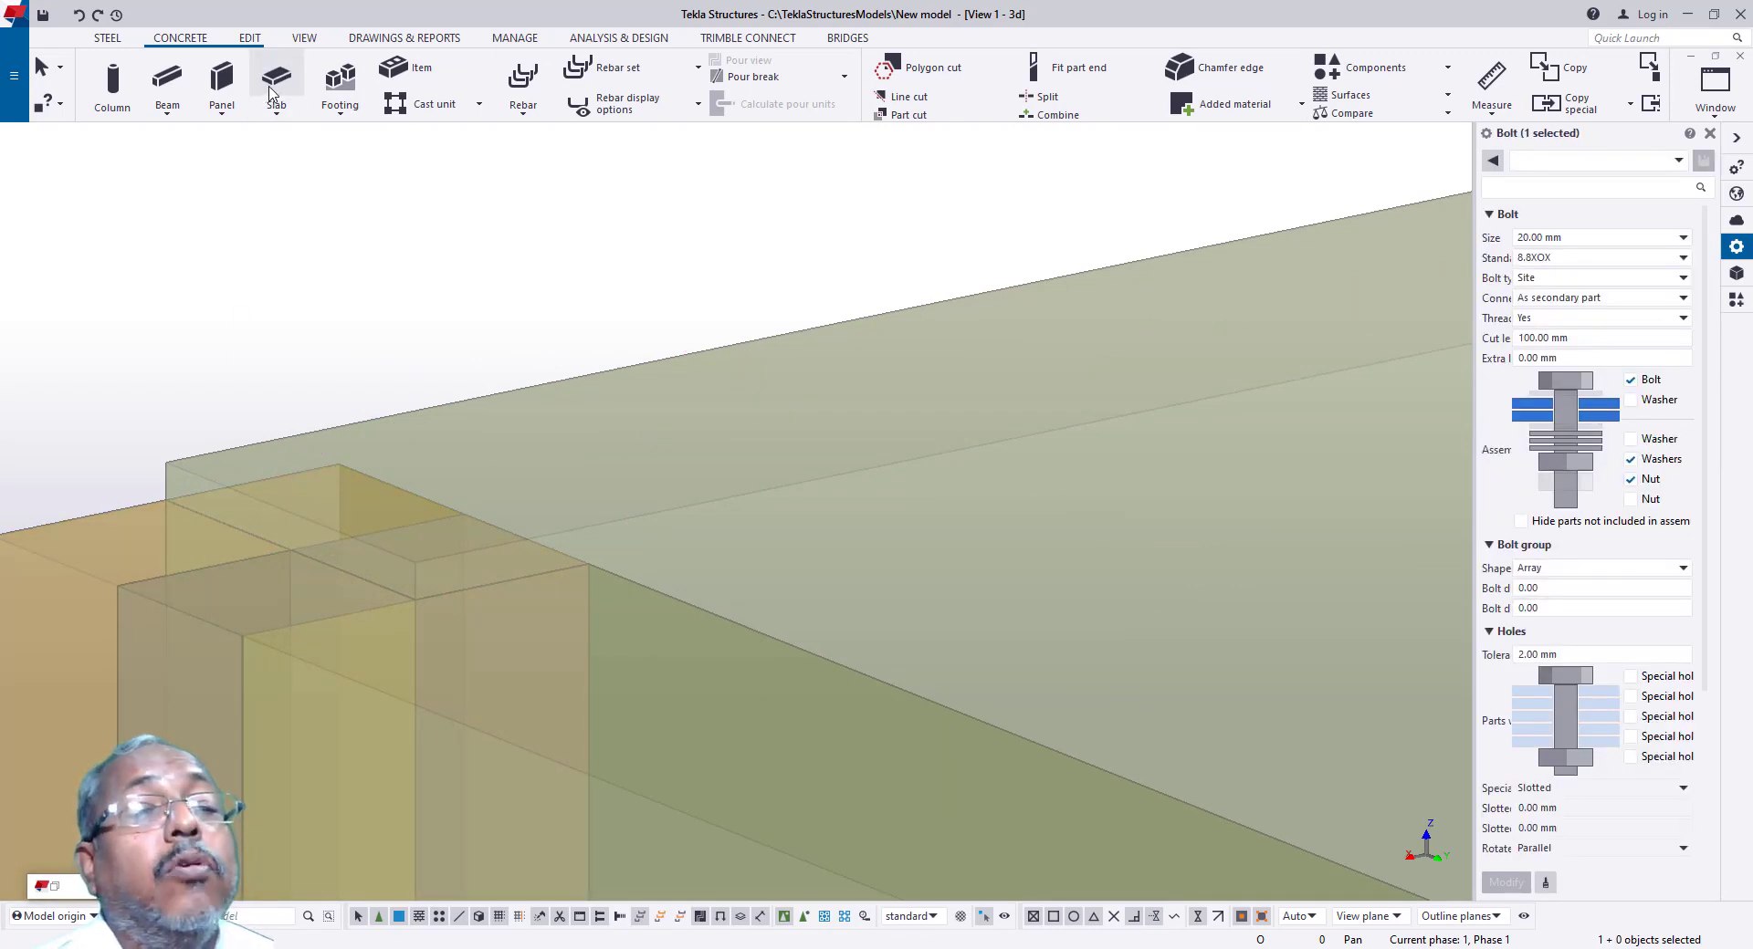
Step: Retry the 200 mm slab on the triangular concrete frame, starting at the I/1 column top and closing the outline on its exact start point
{"action": "left_click", "coordinate": [274, 80]}
{"action": "scroll", "coordinate": [297, 438], "scroll_direction": "down", "scroll_amount": 2}
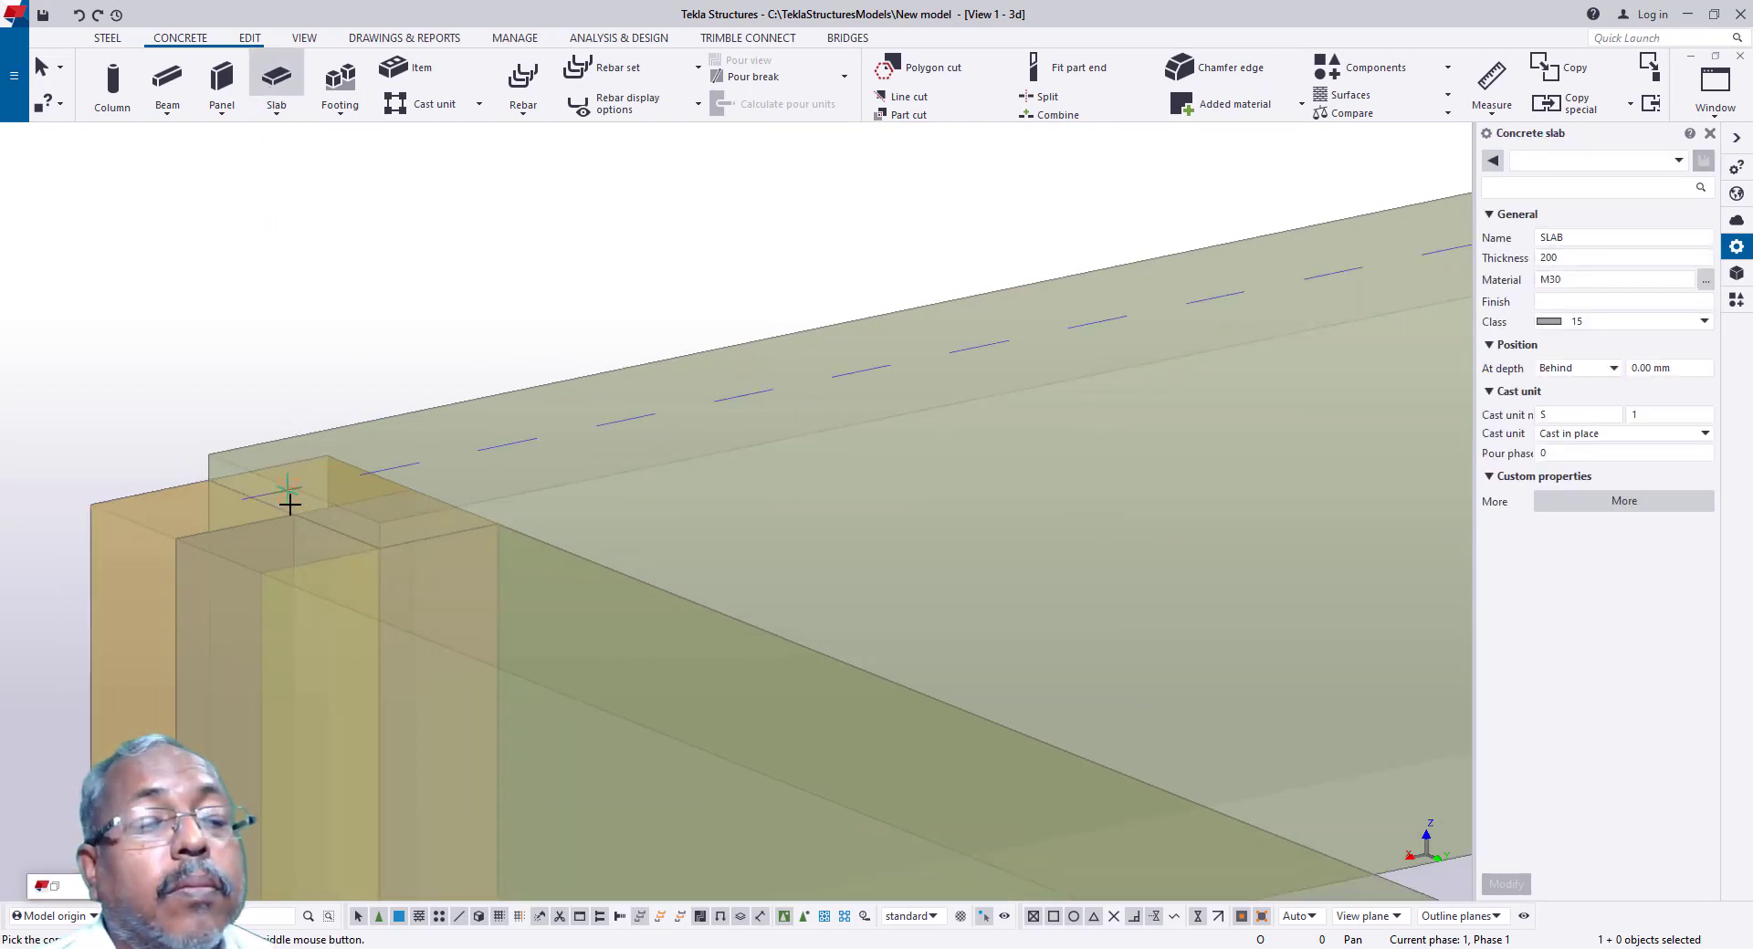
{"action": "scroll", "coordinate": [195, 493], "scroll_direction": "down", "scroll_amount": 5}
{"action": "left_click", "coordinate": [214, 496]}
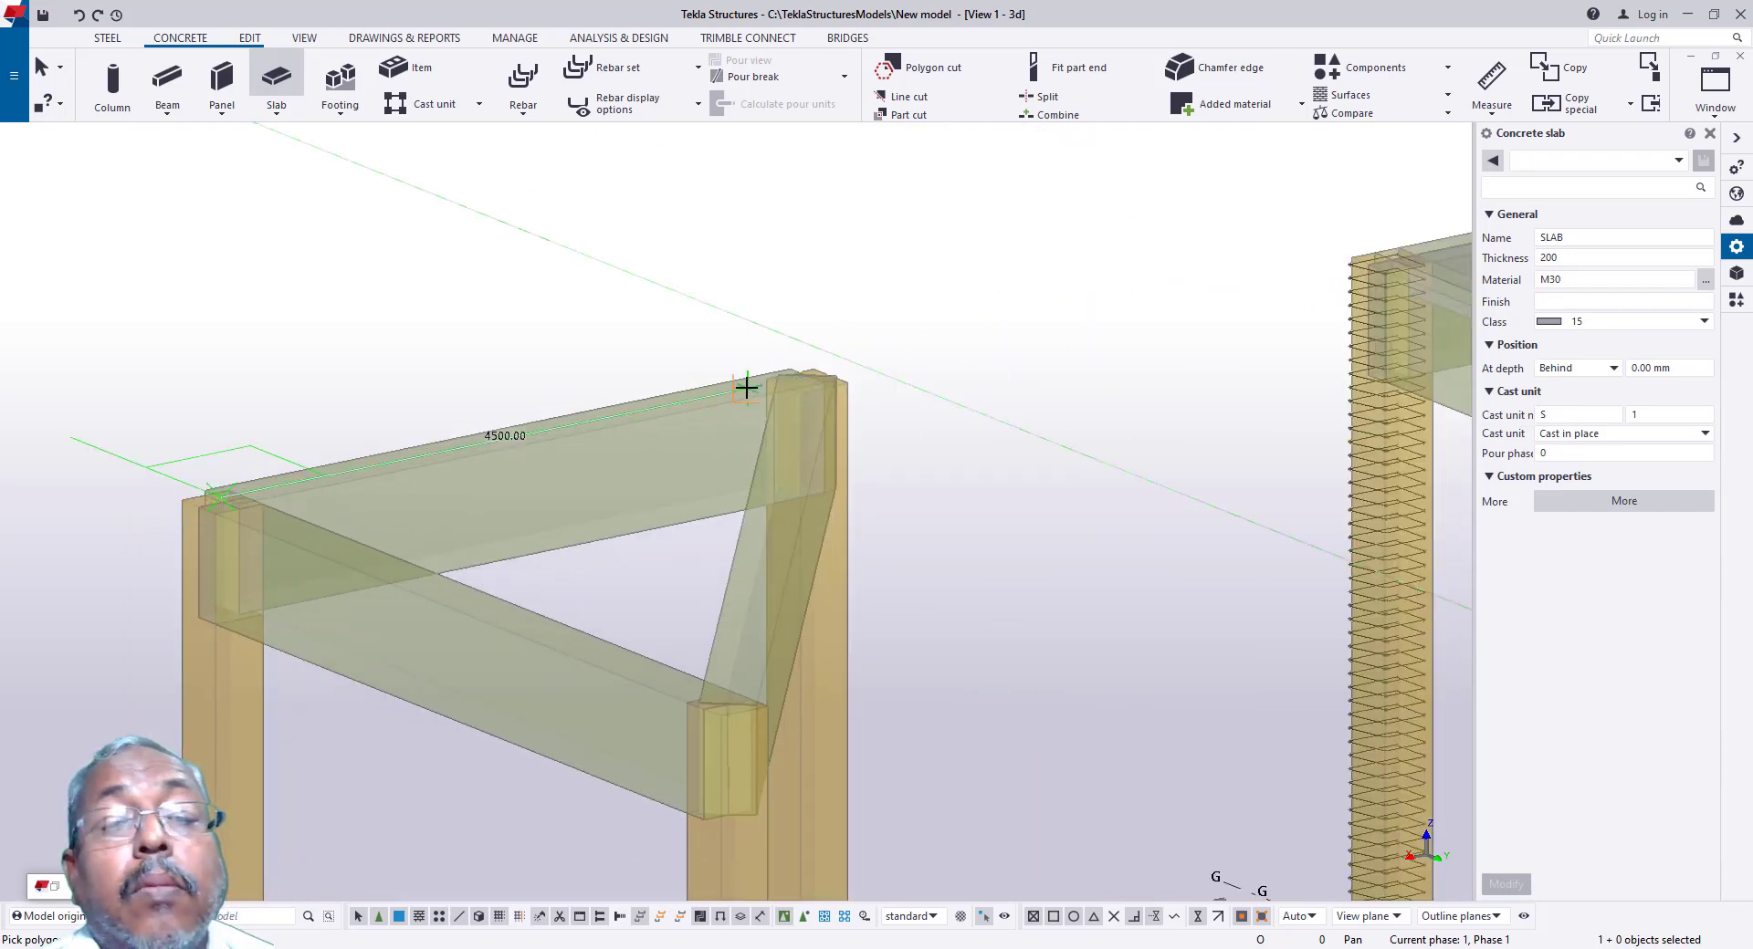
{"action": "left_click", "coordinate": [803, 376]}
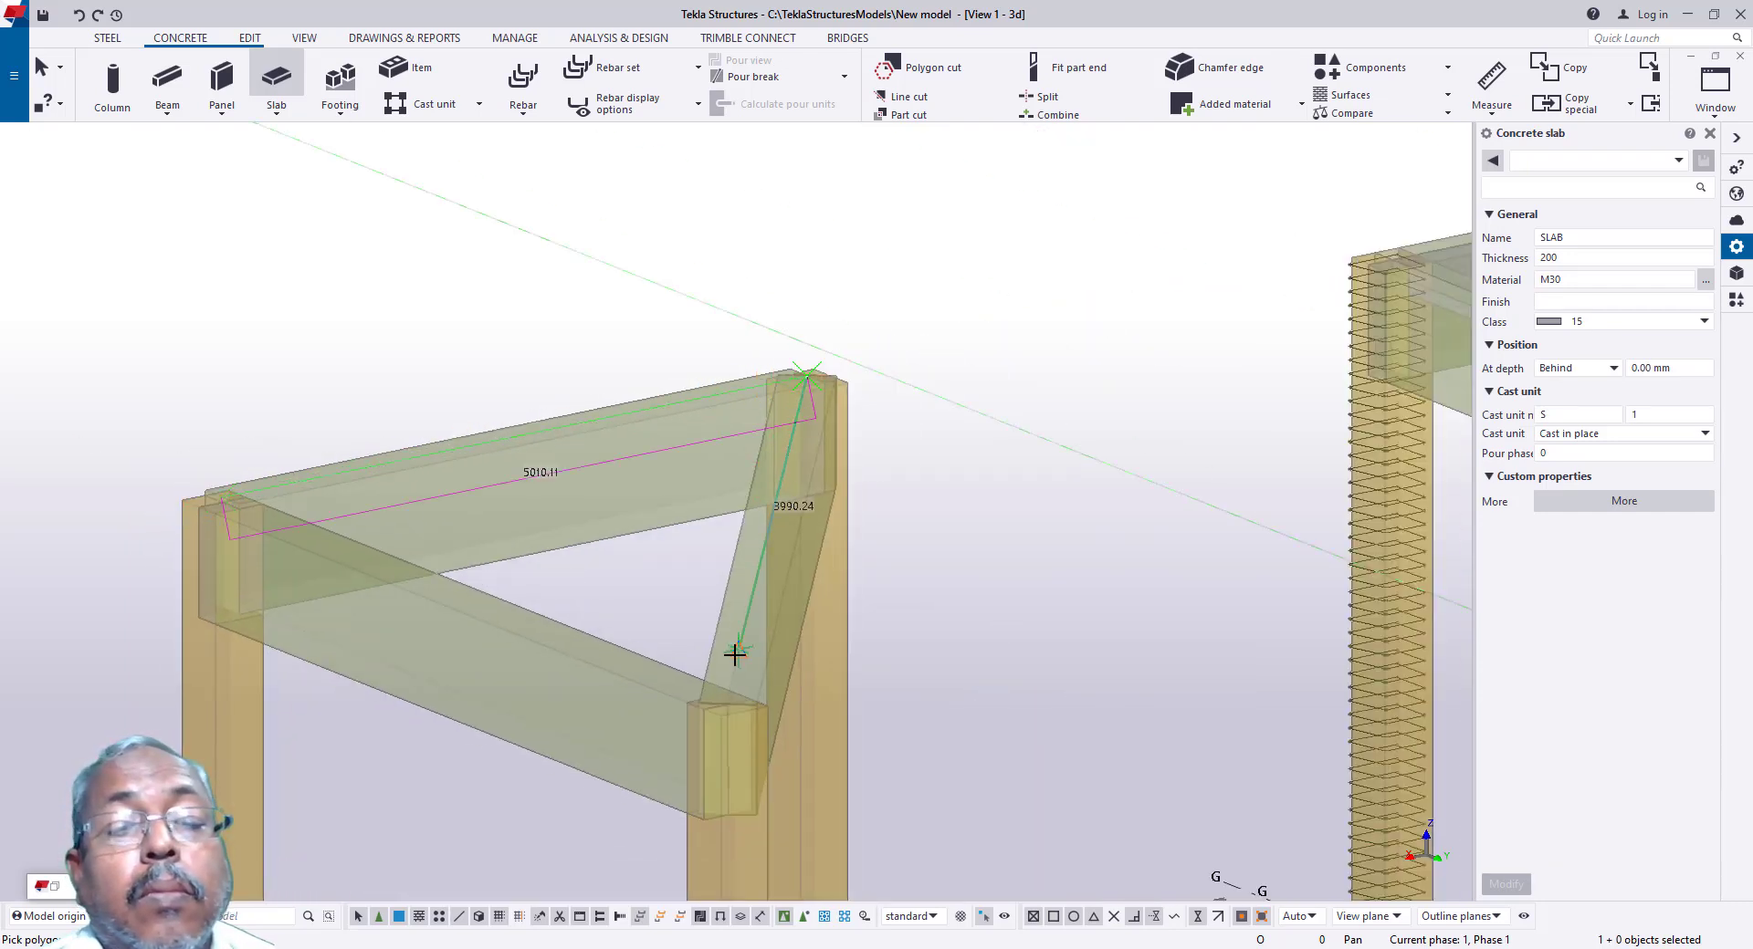
{"action": "left_click", "coordinate": [724, 704]}
{"action": "scroll", "coordinate": [195, 470], "scroll_direction": "up", "scroll_amount": 6}
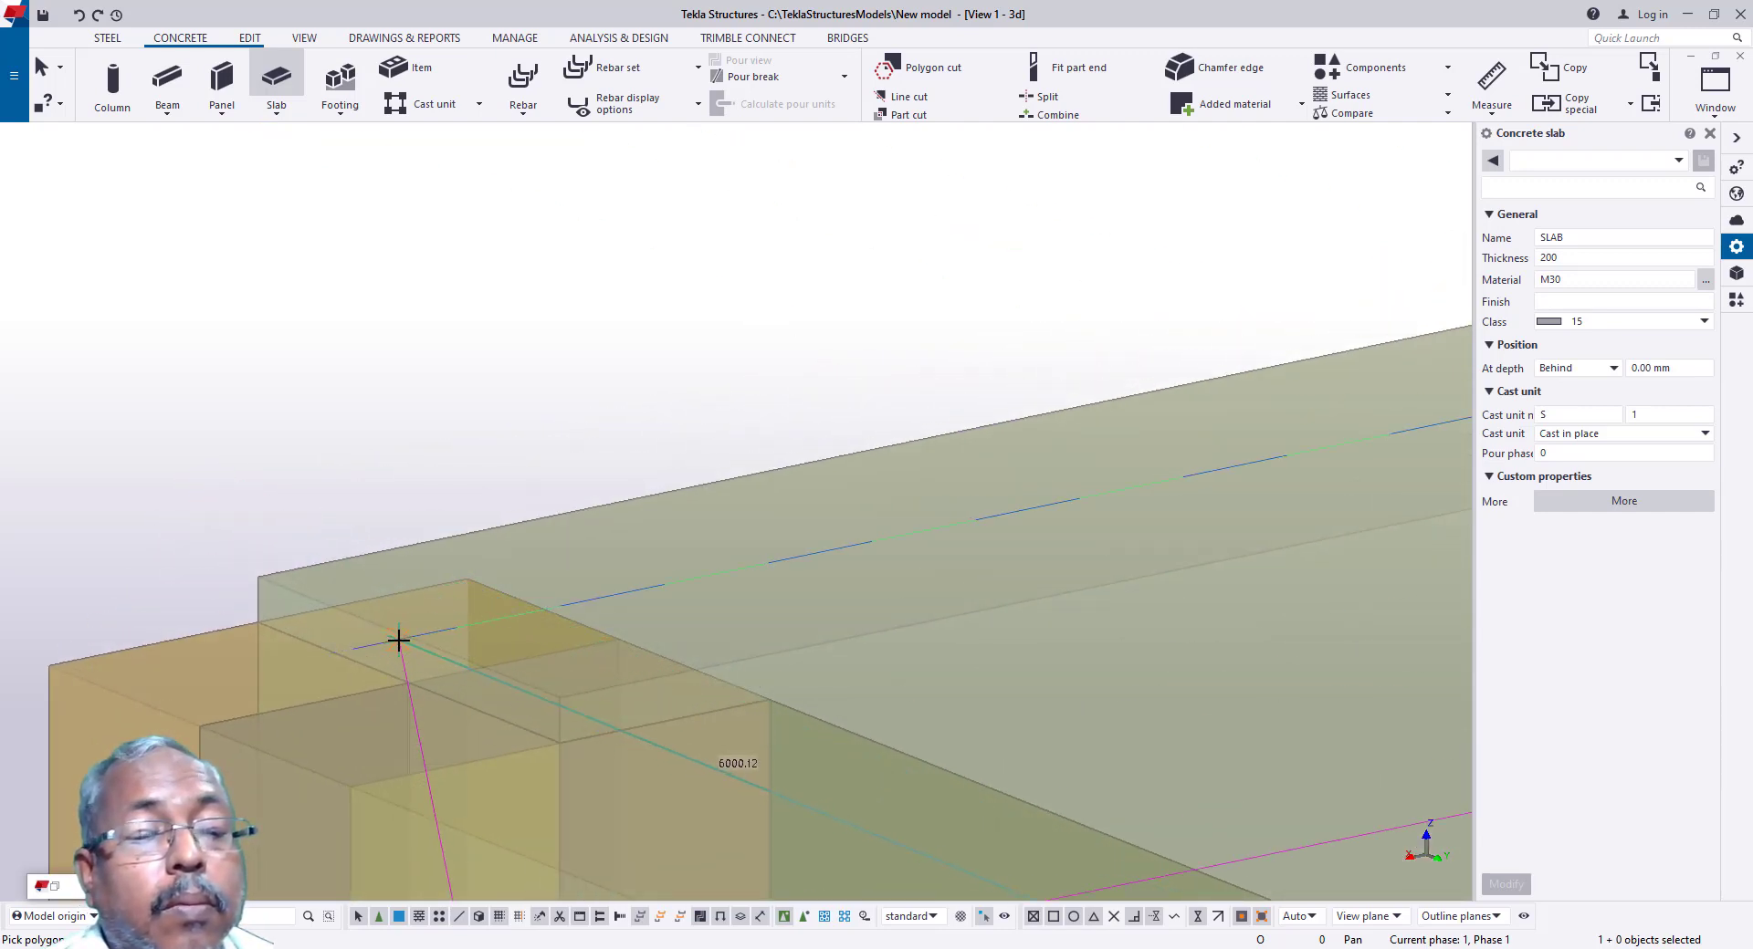
{"action": "scroll", "coordinate": [397, 636], "scroll_direction": "up", "scroll_amount": 5}
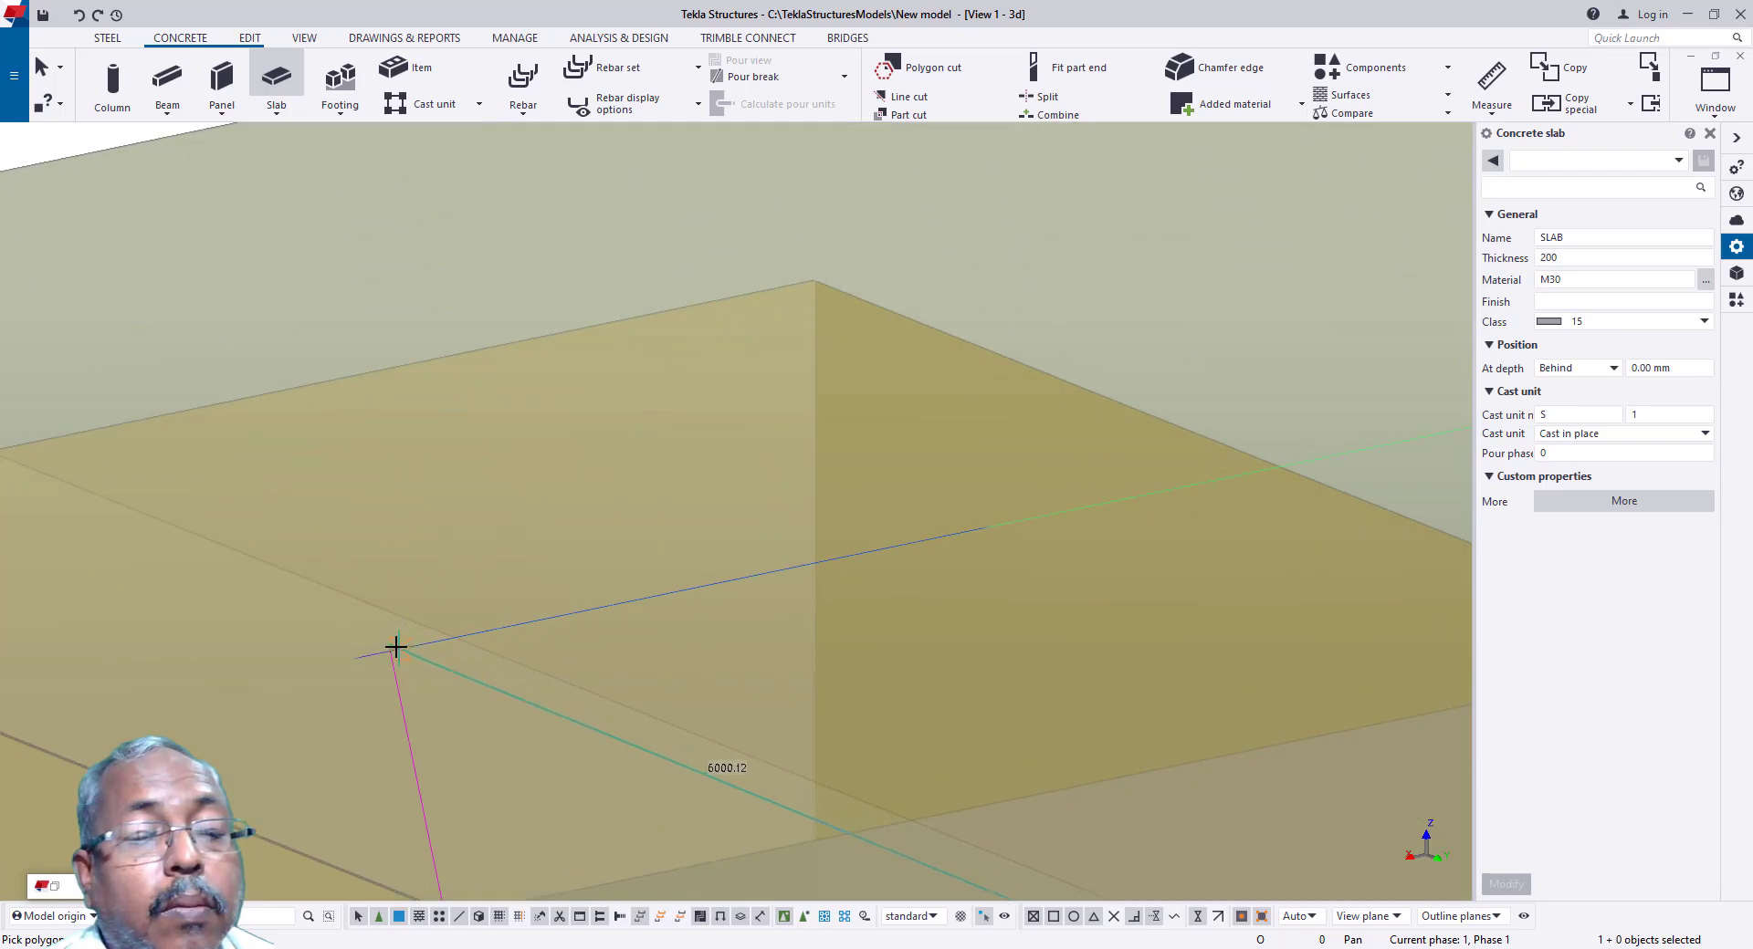
{"action": "left_click", "coordinate": [391, 652]}
{"action": "scroll", "coordinate": [315, 582], "scroll_direction": "down", "scroll_amount": 7}
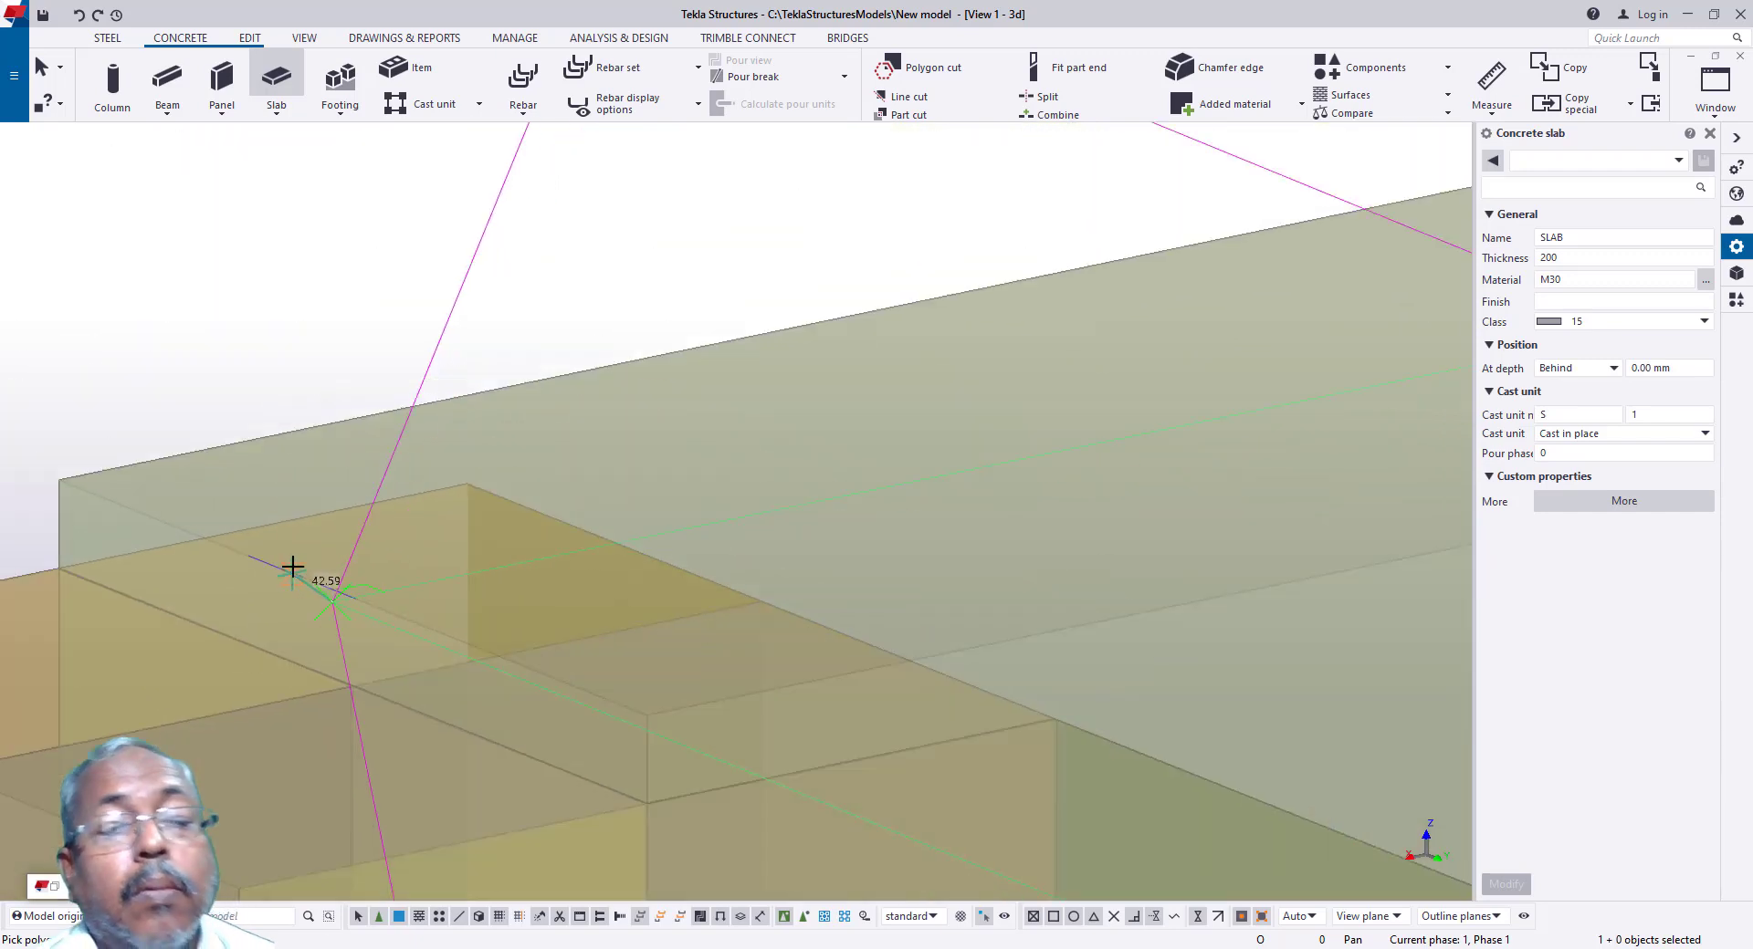
{"action": "scroll", "coordinate": [280, 546], "scroll_direction": "down", "scroll_amount": 6}
{"action": "key", "text": "Escape"}
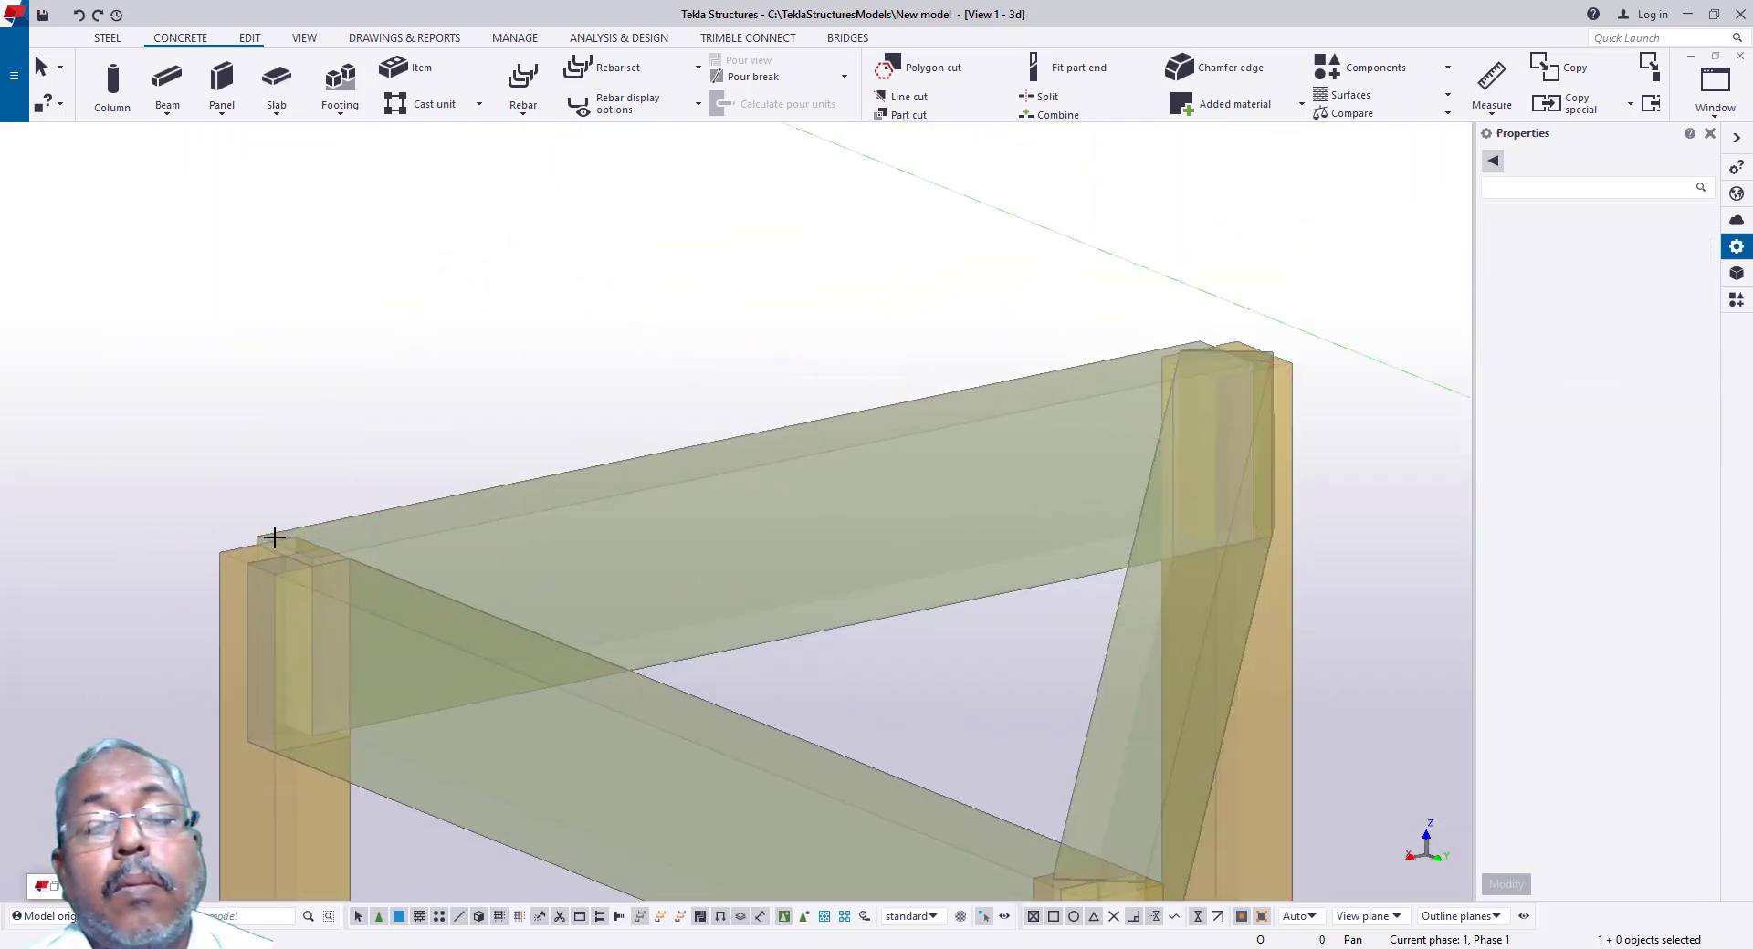
{"action": "scroll", "coordinate": [377, 585], "scroll_direction": "down", "scroll_amount": 6}
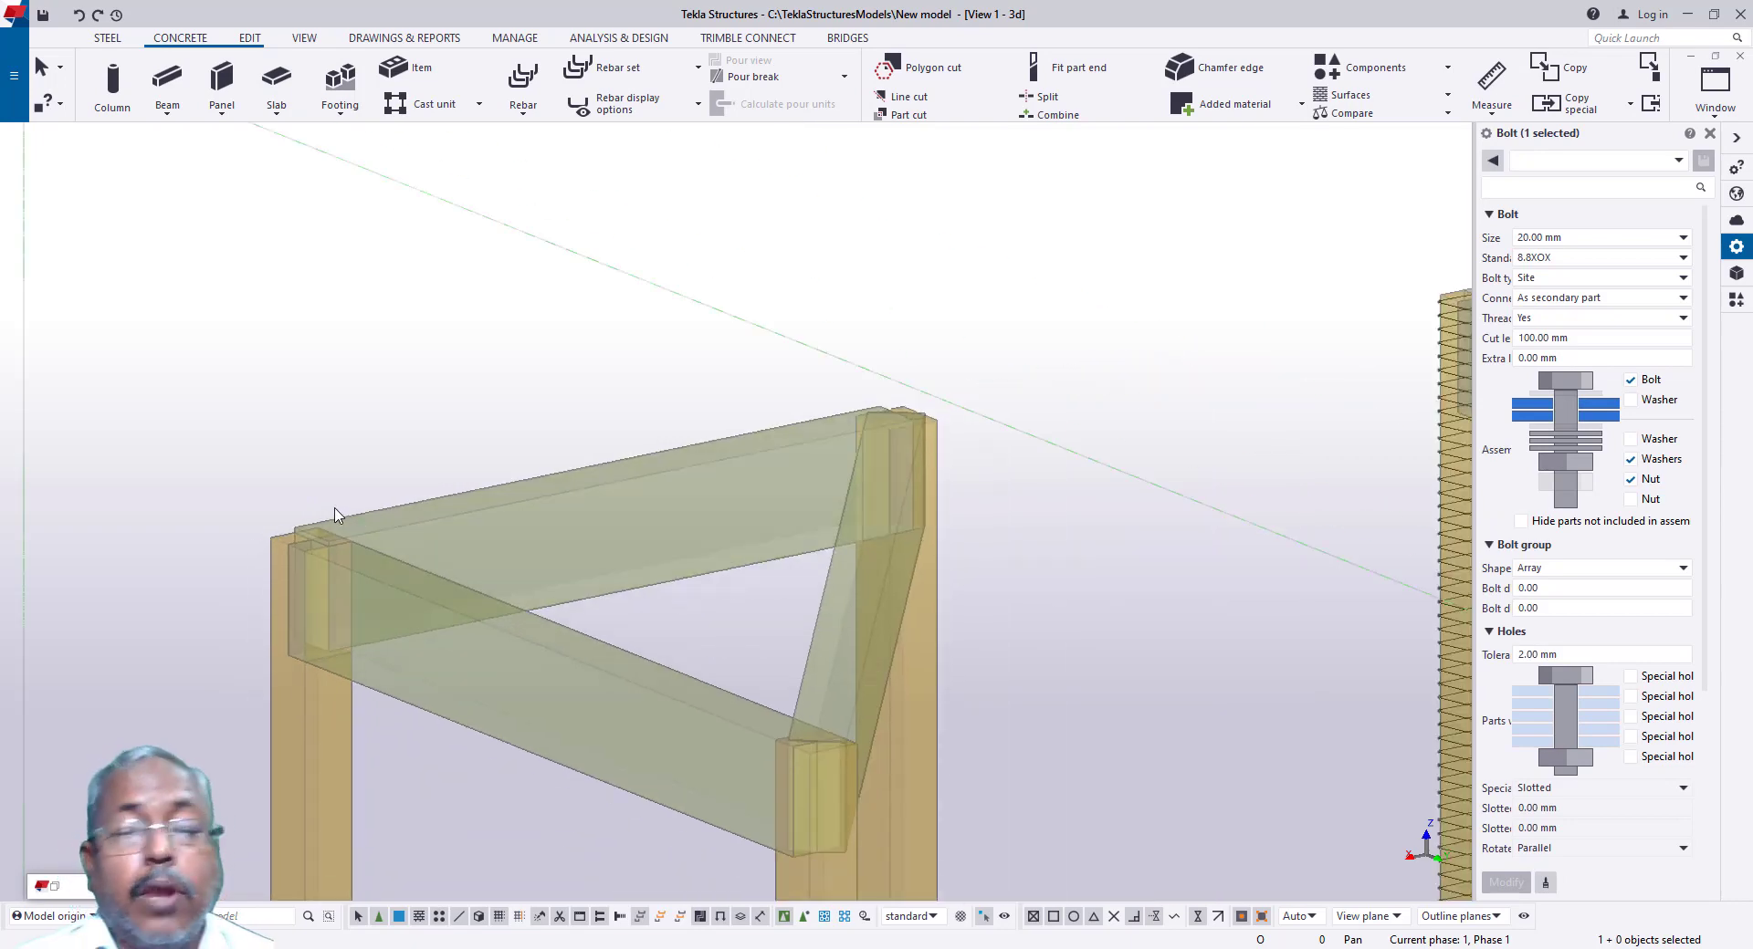
{"action": "scroll", "coordinate": [796, 687], "scroll_direction": "down", "scroll_amount": 4}
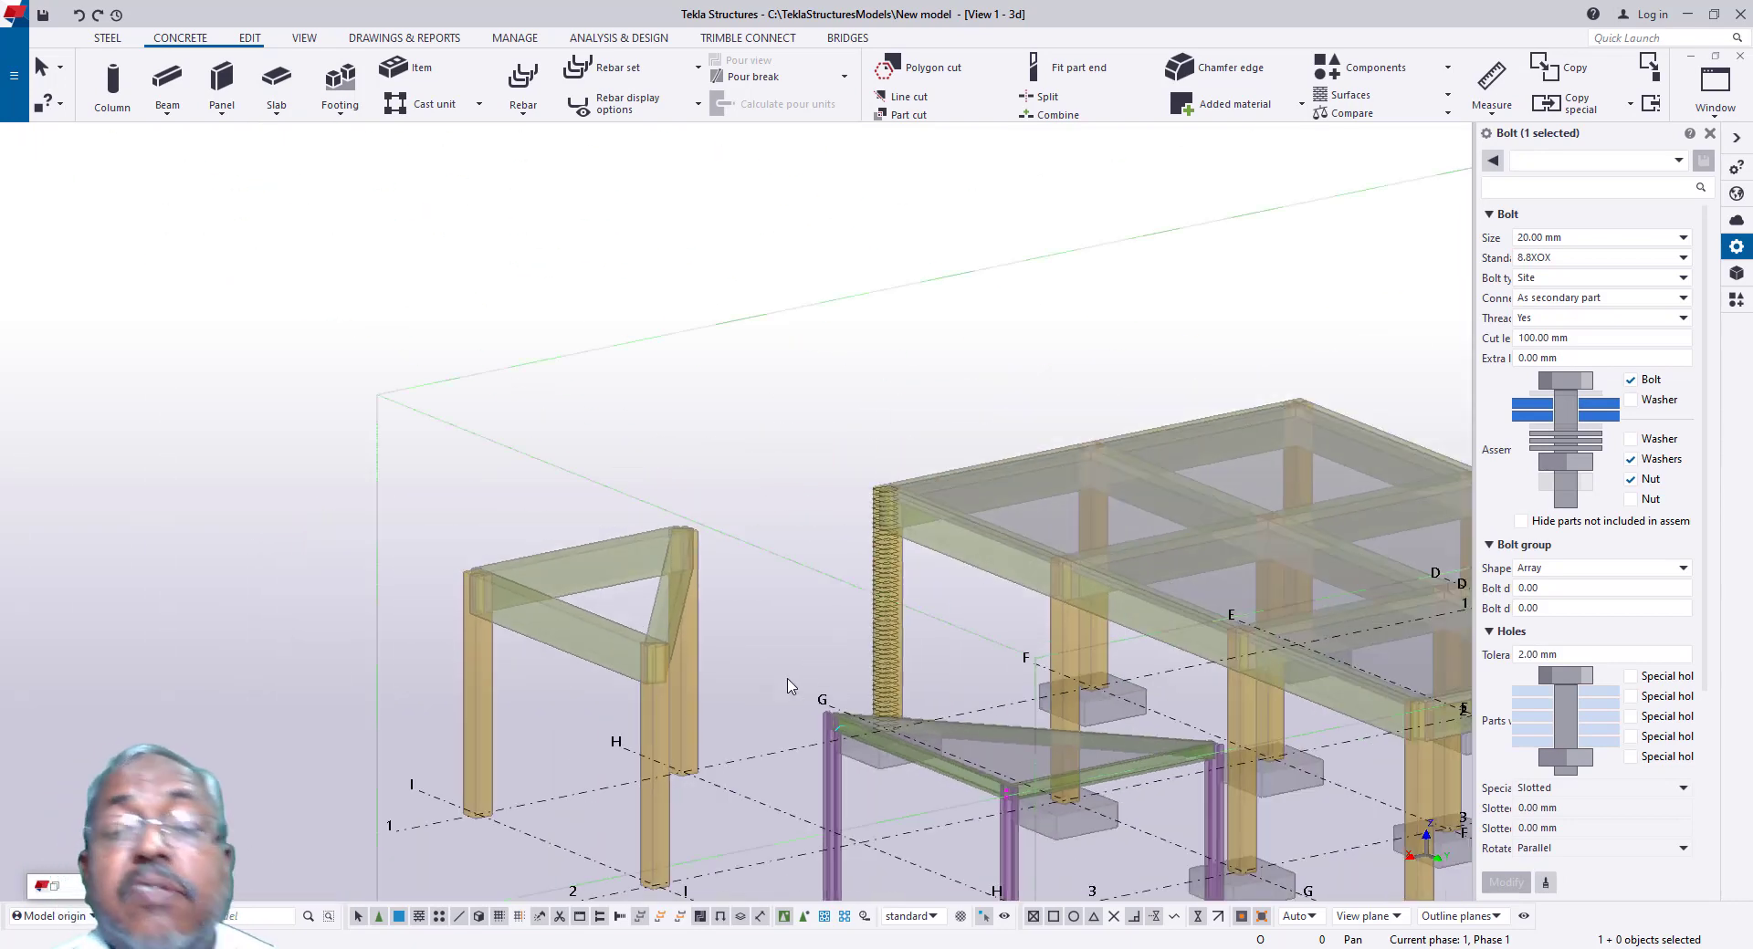
Step: Create a 200 mm thick M30 concrete slab over the triangular concrete frame, outlining column tops H/1, I/2 and I/1 and closing at H/1
{"action": "scroll", "coordinate": [807, 559], "scroll_direction": "down", "scroll_amount": 2}
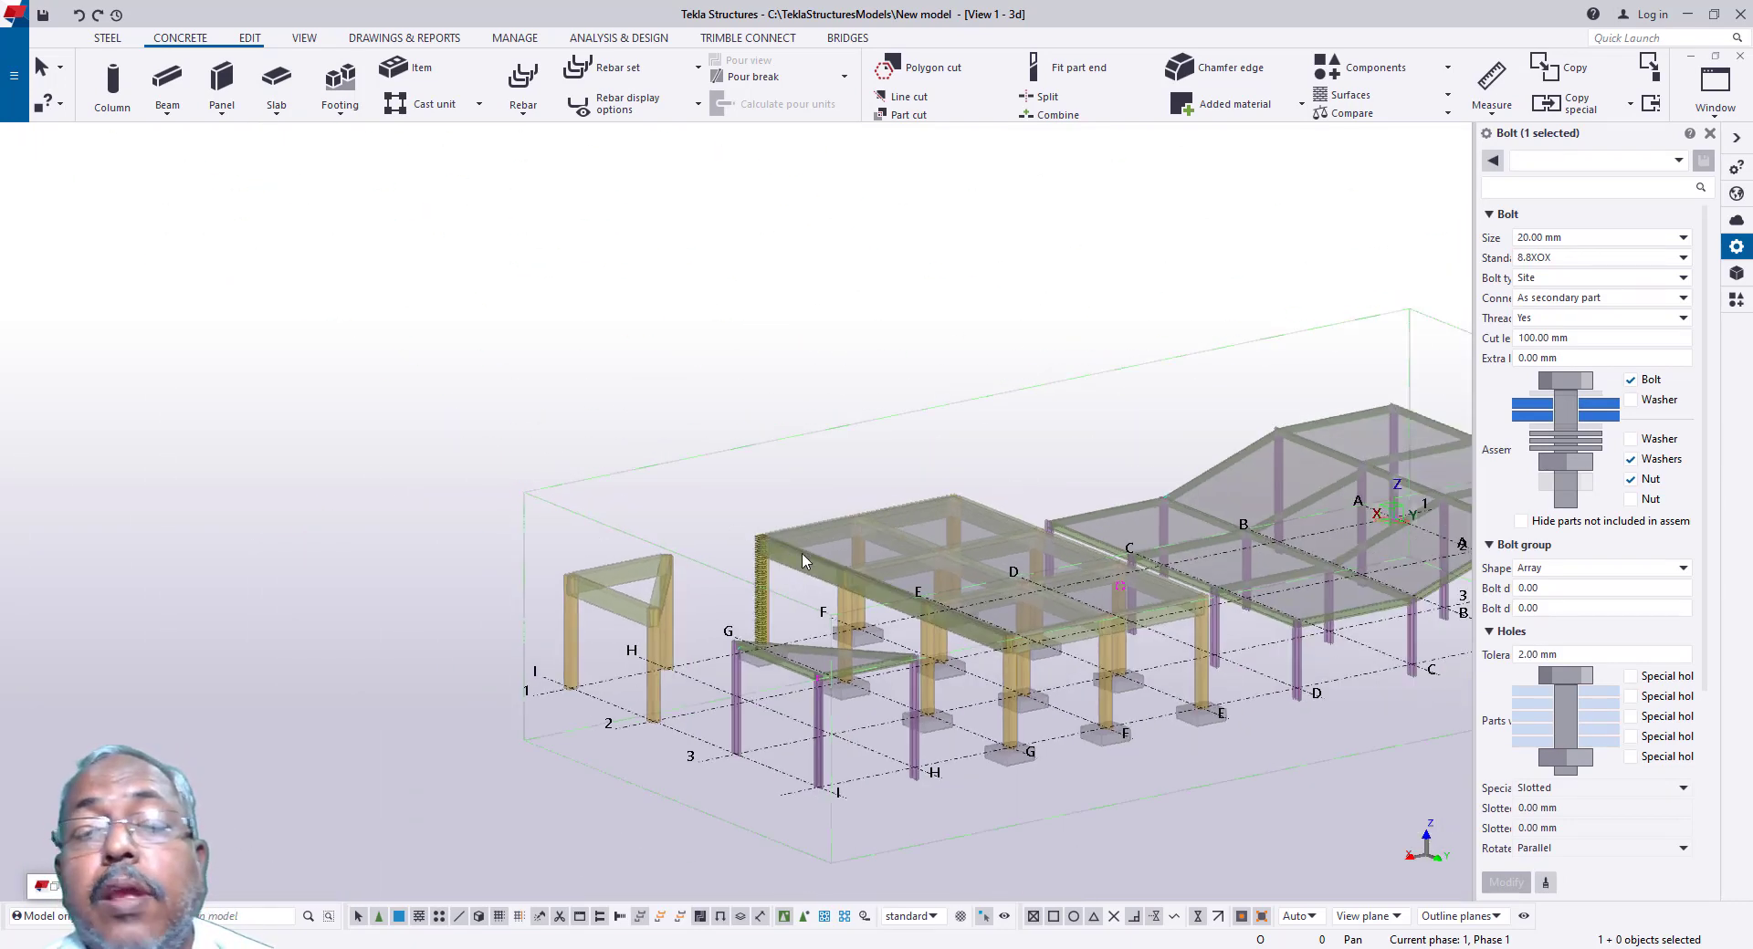
{"action": "scroll", "coordinate": [807, 560], "scroll_direction": "up", "scroll_amount": 5}
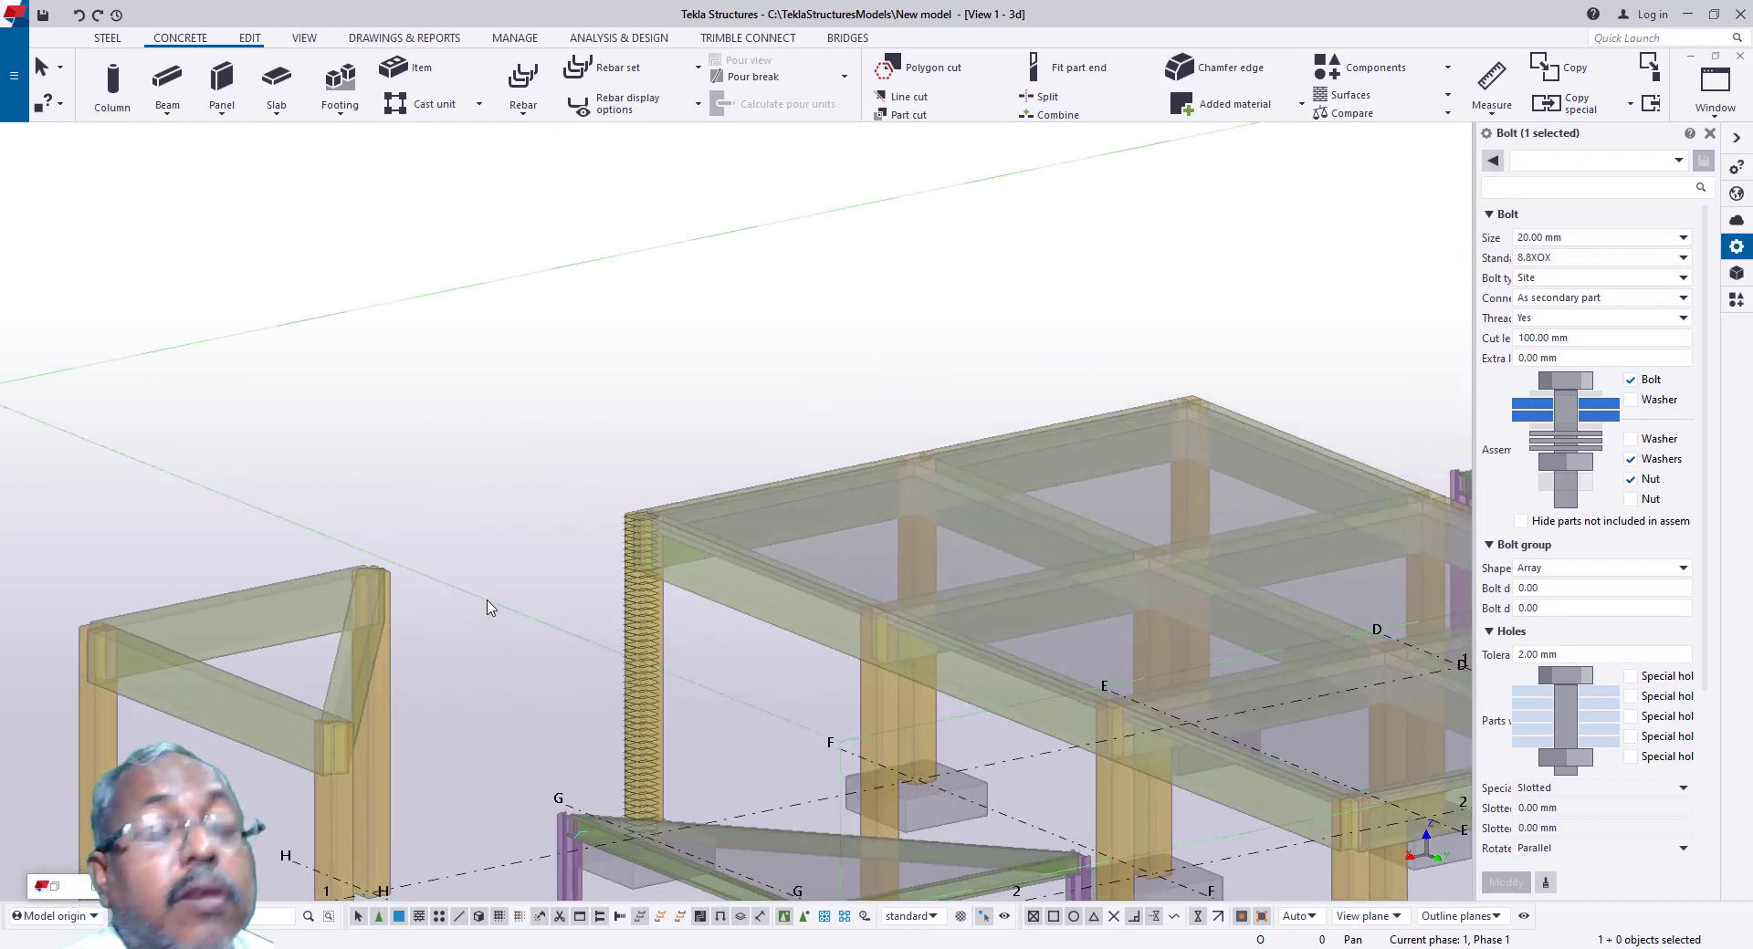
{"action": "scroll", "coordinate": [575, 584], "scroll_direction": "down", "scroll_amount": 2}
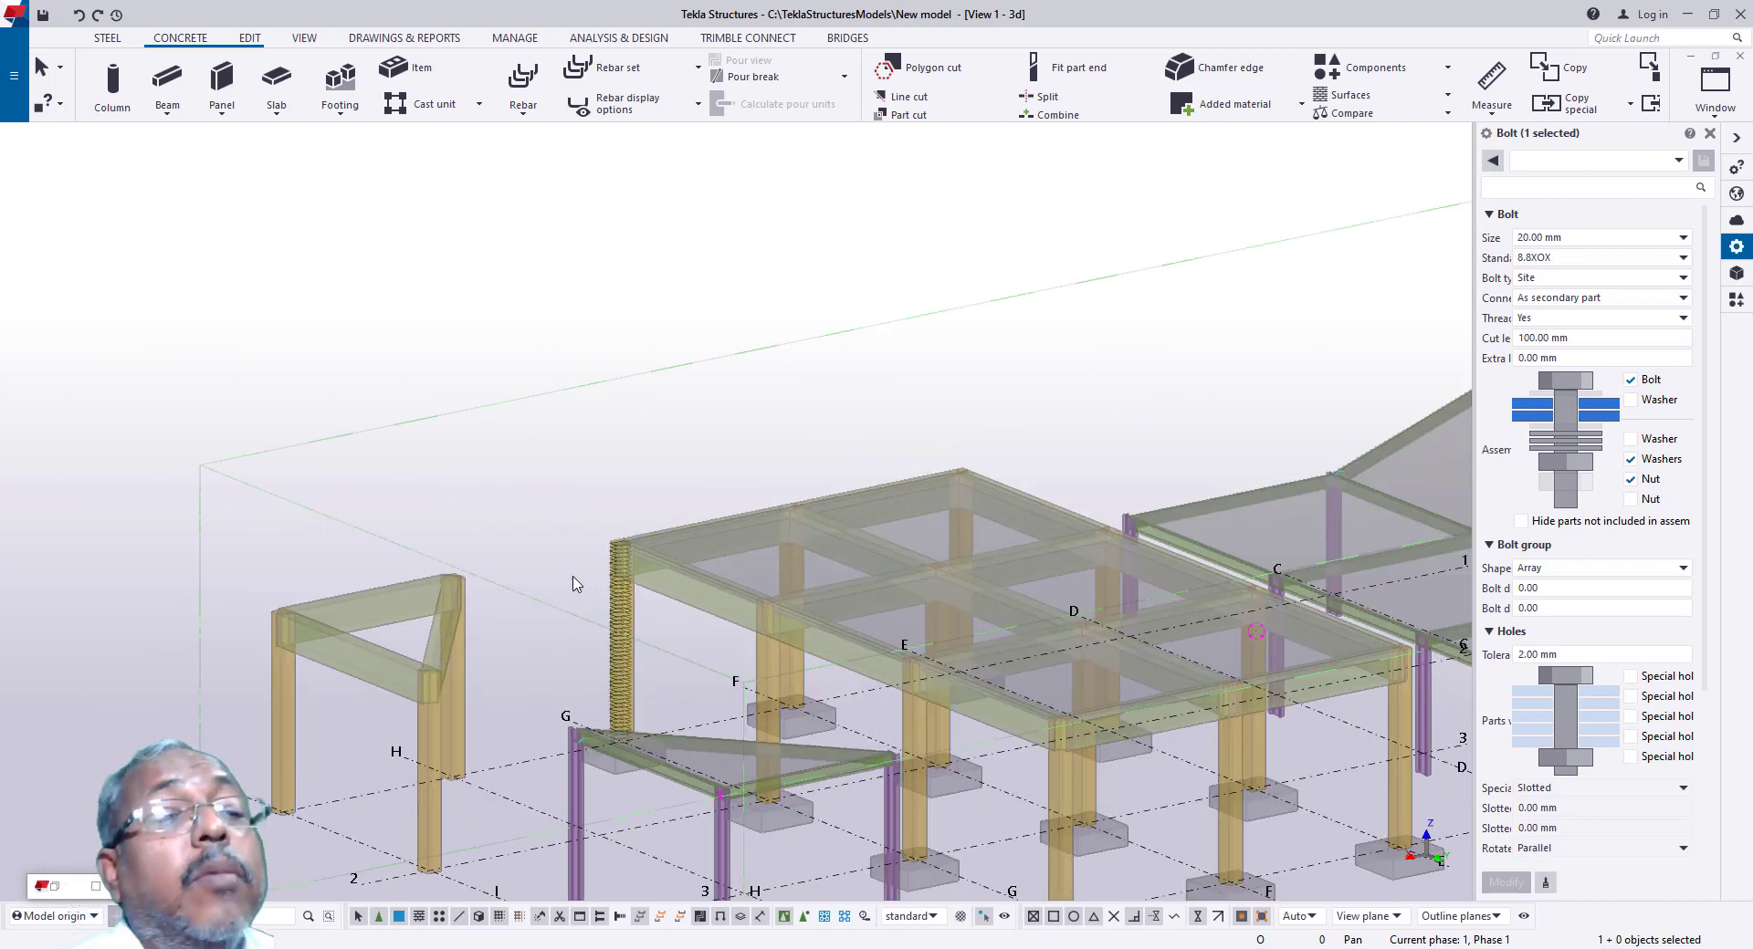
{"action": "left_click", "coordinate": [276, 78]}
{"action": "scroll", "coordinate": [276, 626], "scroll_direction": "up", "scroll_amount": 2}
{"action": "scroll", "coordinate": [279, 625], "scroll_direction": "up", "scroll_amount": 6}
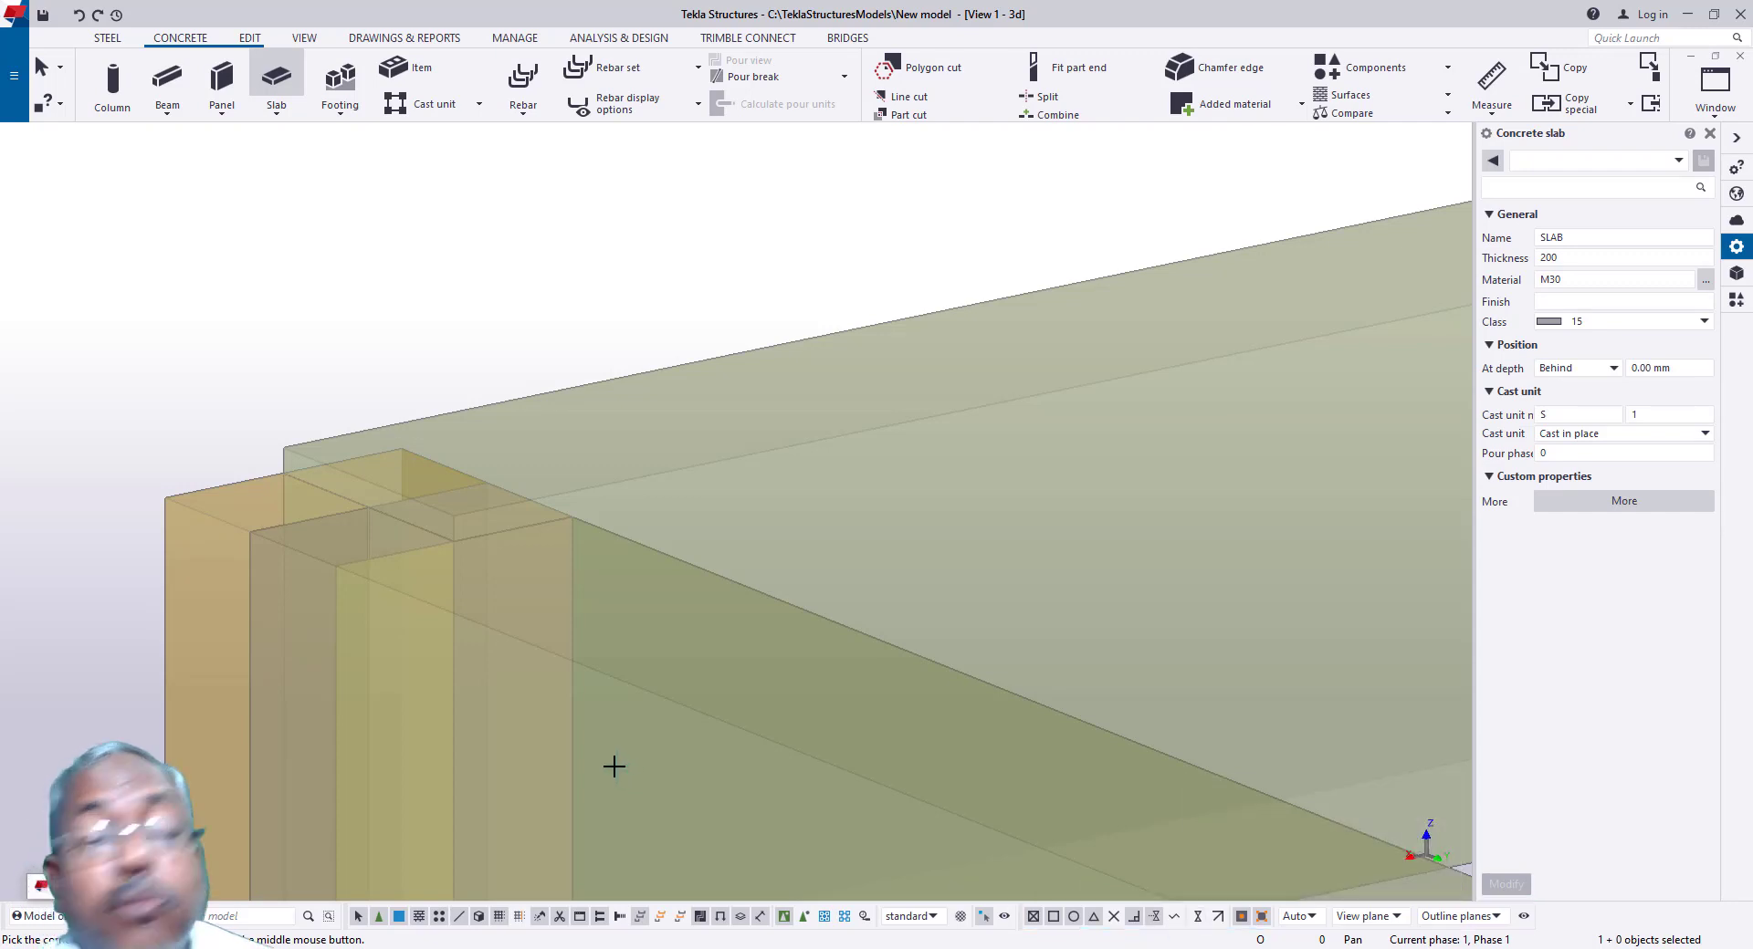
{"action": "scroll", "coordinate": [248, 576], "scroll_direction": "down", "scroll_amount": 5}
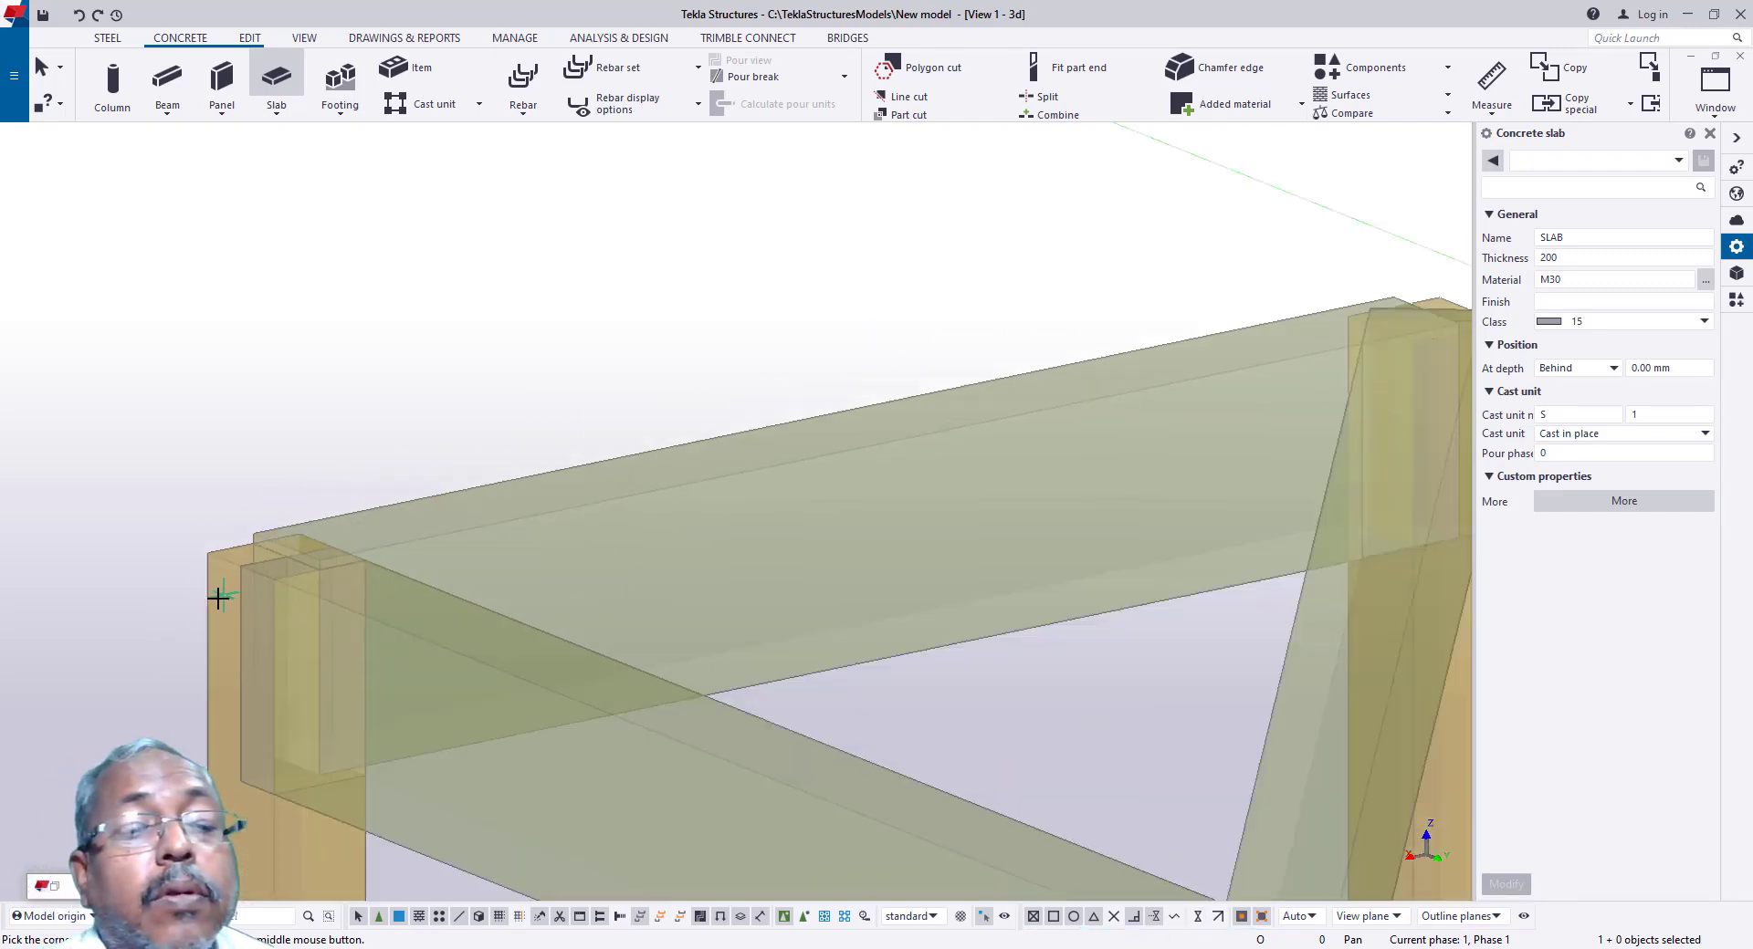
{"action": "left_click", "coordinate": [839, 457]}
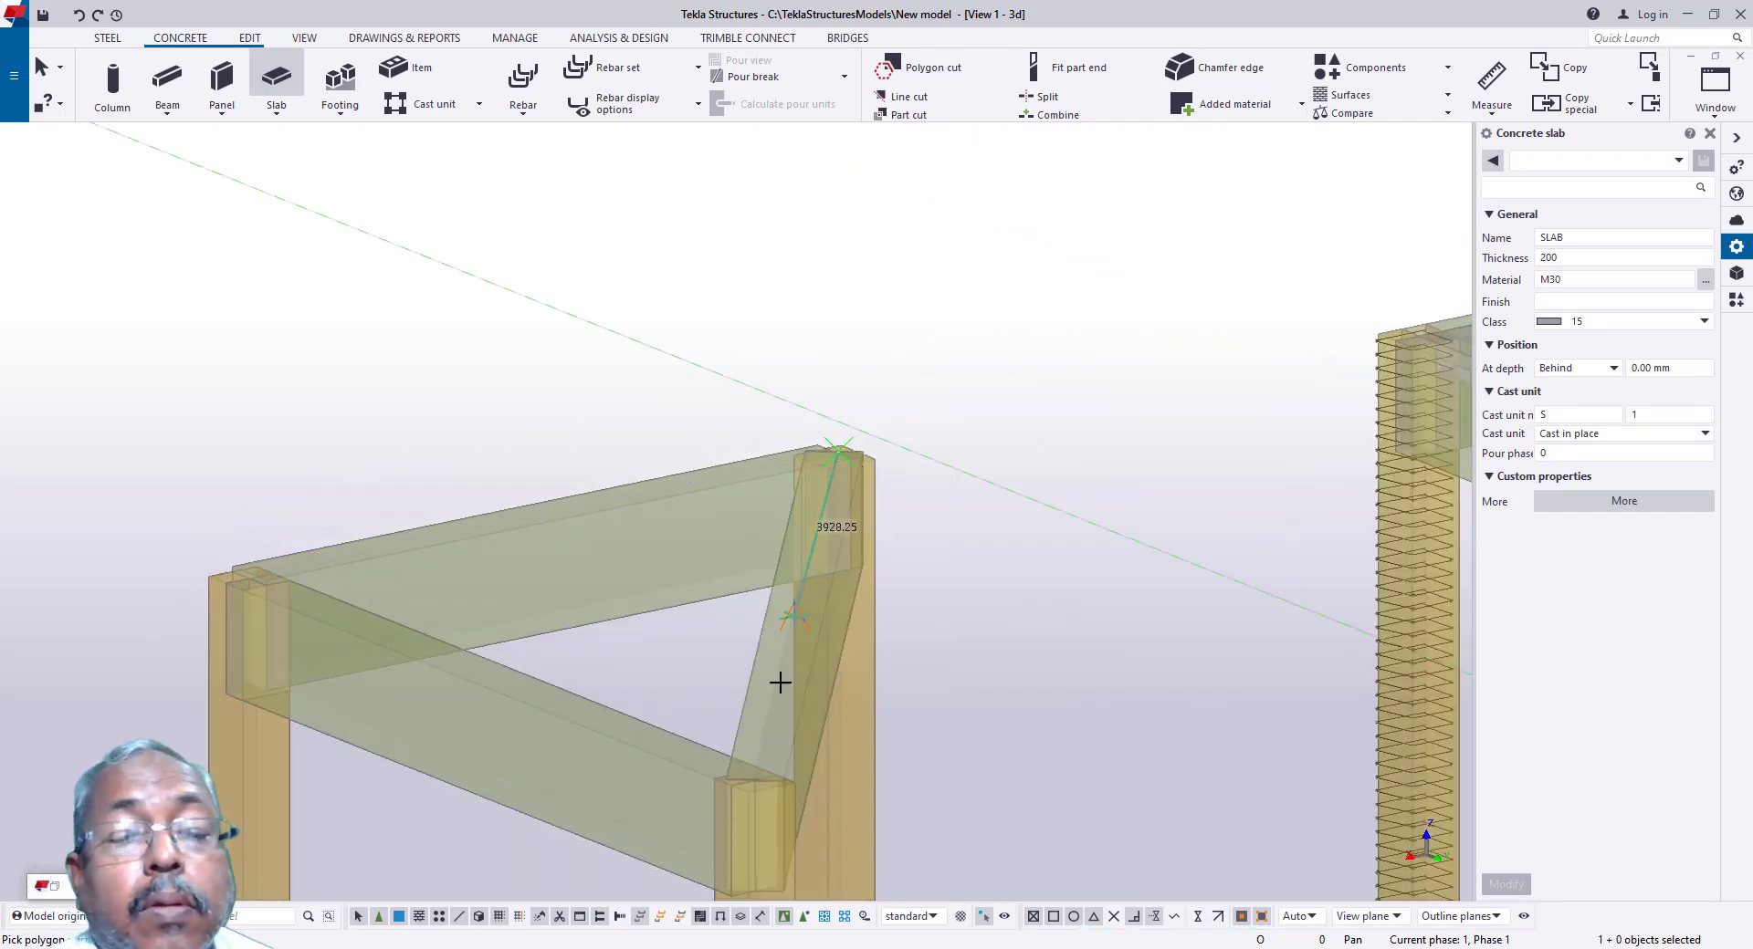
{"action": "left_click", "coordinate": [753, 781]}
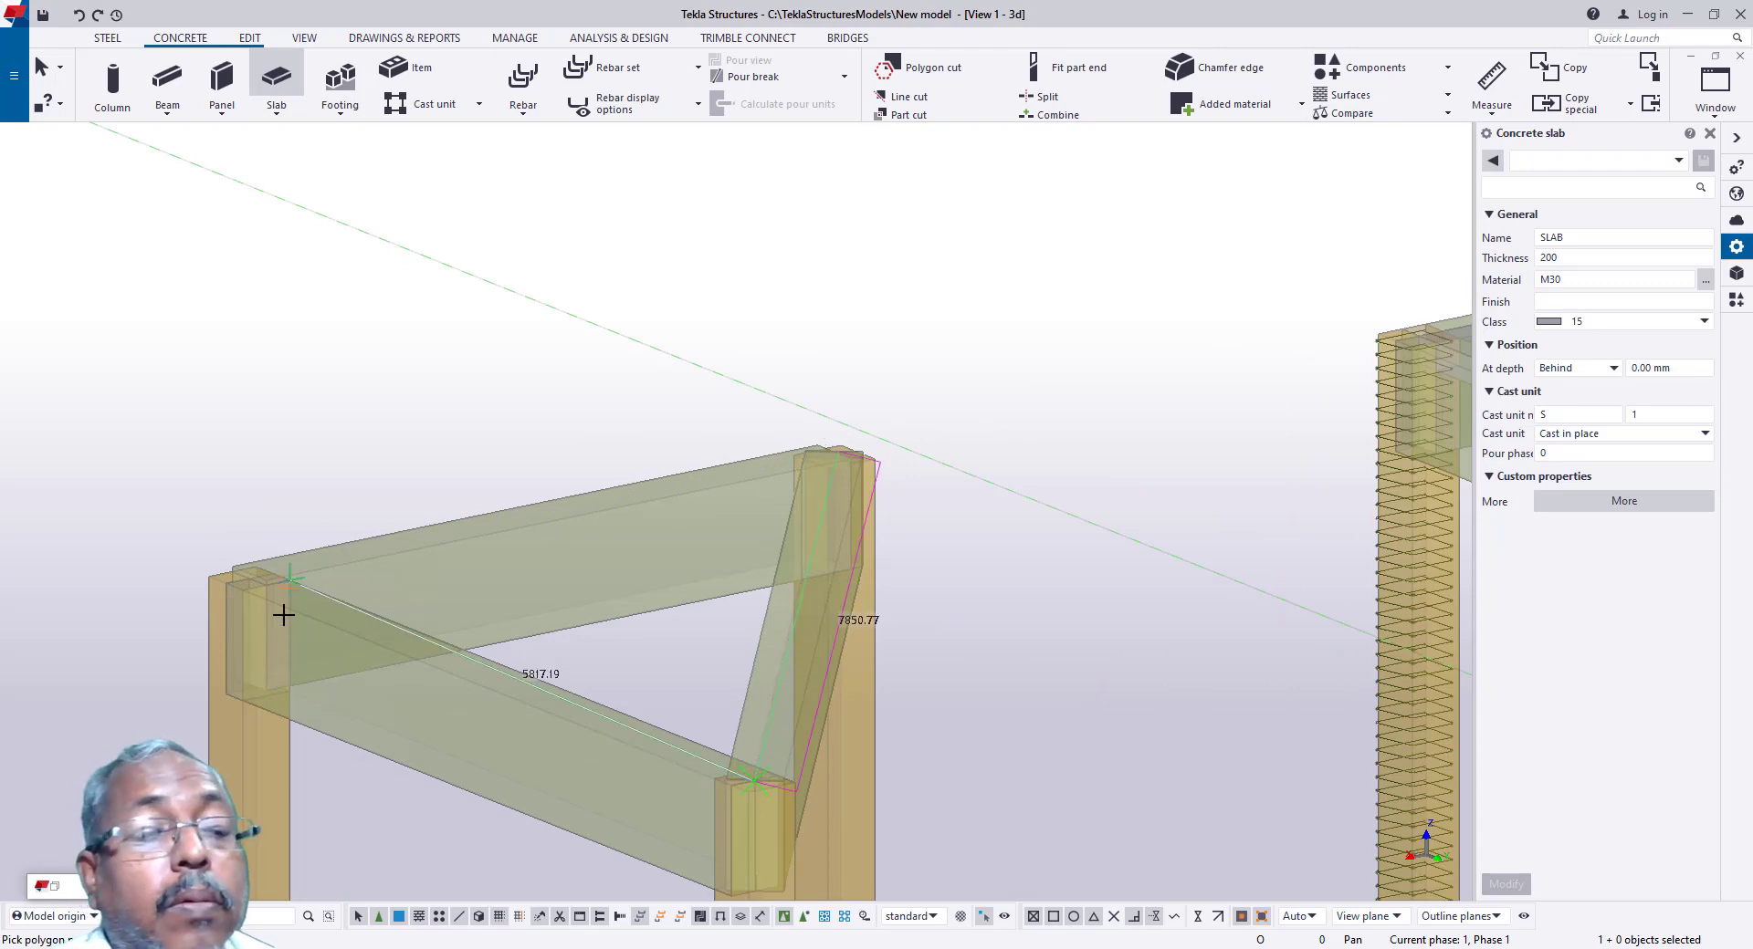
{"action": "scroll", "coordinate": [278, 630], "scroll_direction": "down", "scroll_amount": 2}
{"action": "scroll", "coordinate": [272, 624], "scroll_direction": "up", "scroll_amount": 3}
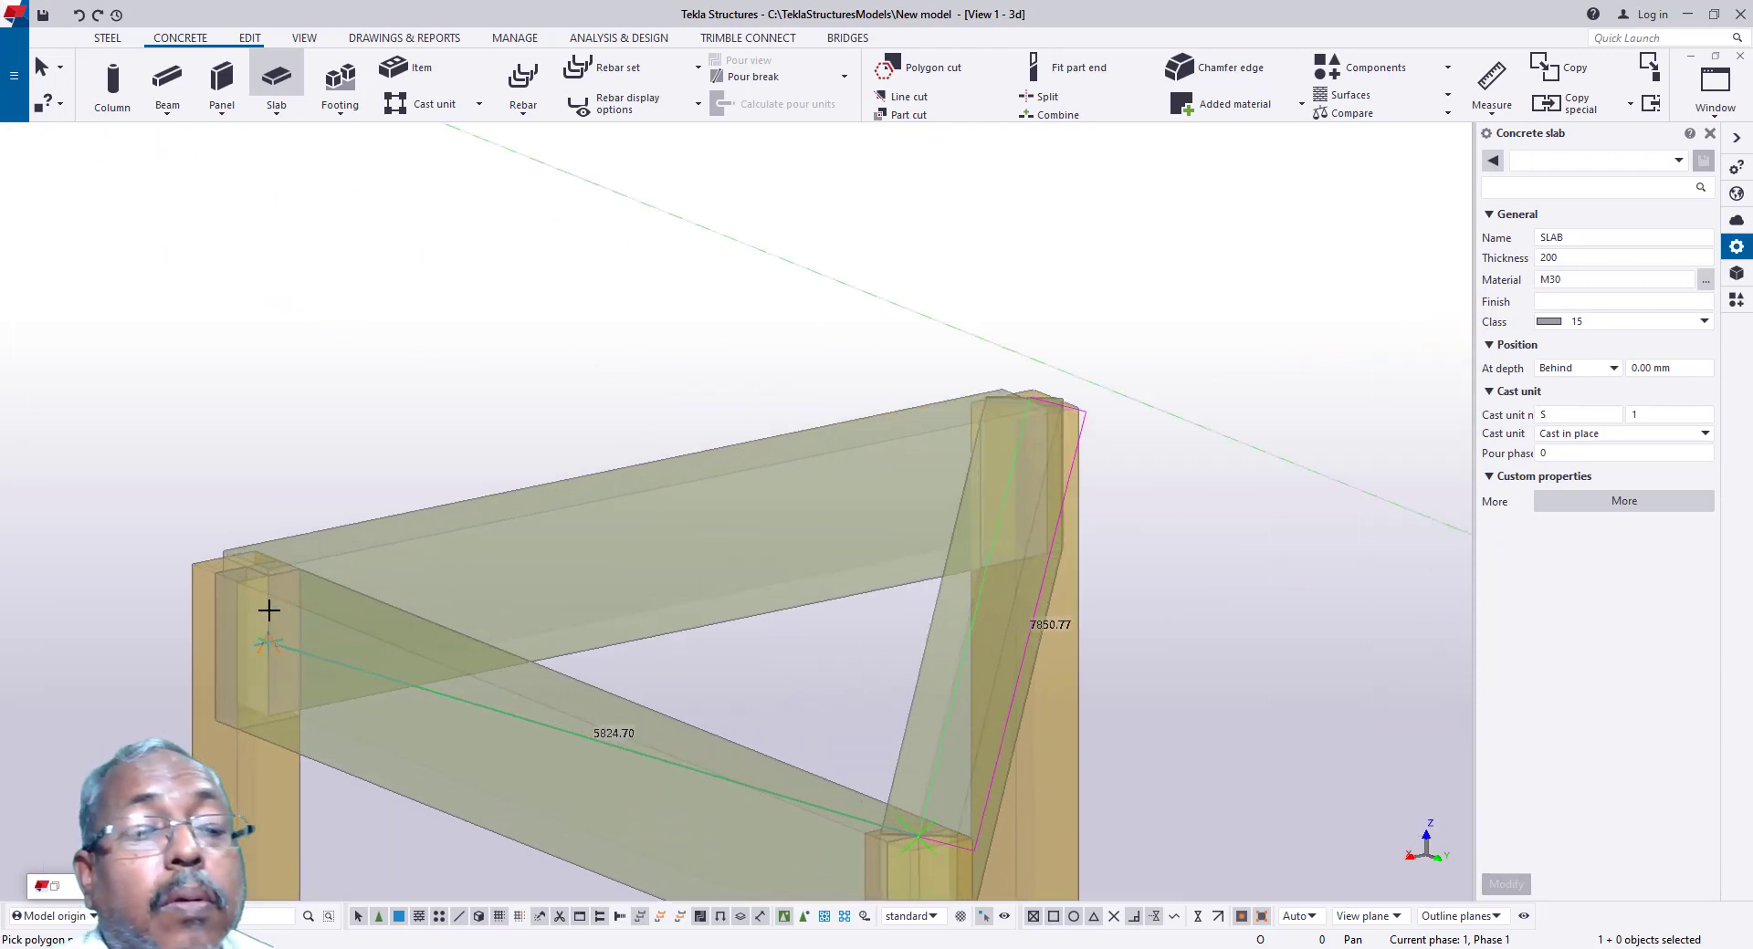
{"action": "left_click", "coordinate": [247, 563]}
{"action": "scroll", "coordinate": [237, 573], "scroll_direction": "down", "scroll_amount": 2}
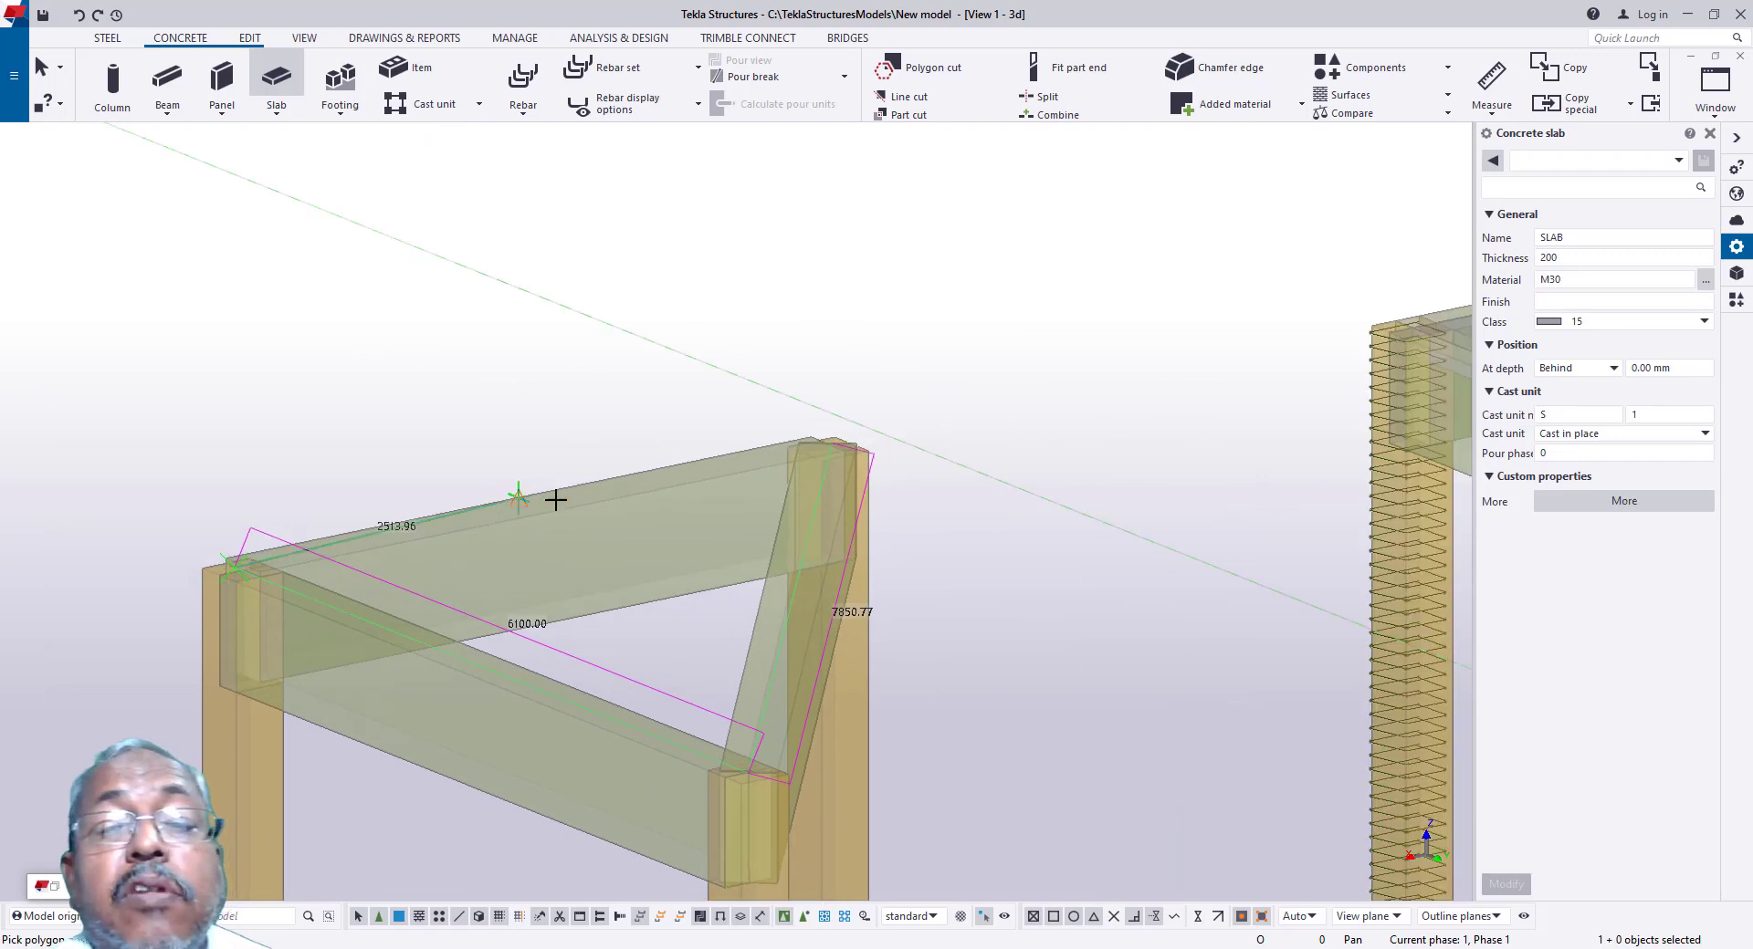
{"action": "scroll", "coordinate": [838, 432], "scroll_direction": "up", "scroll_amount": 2}
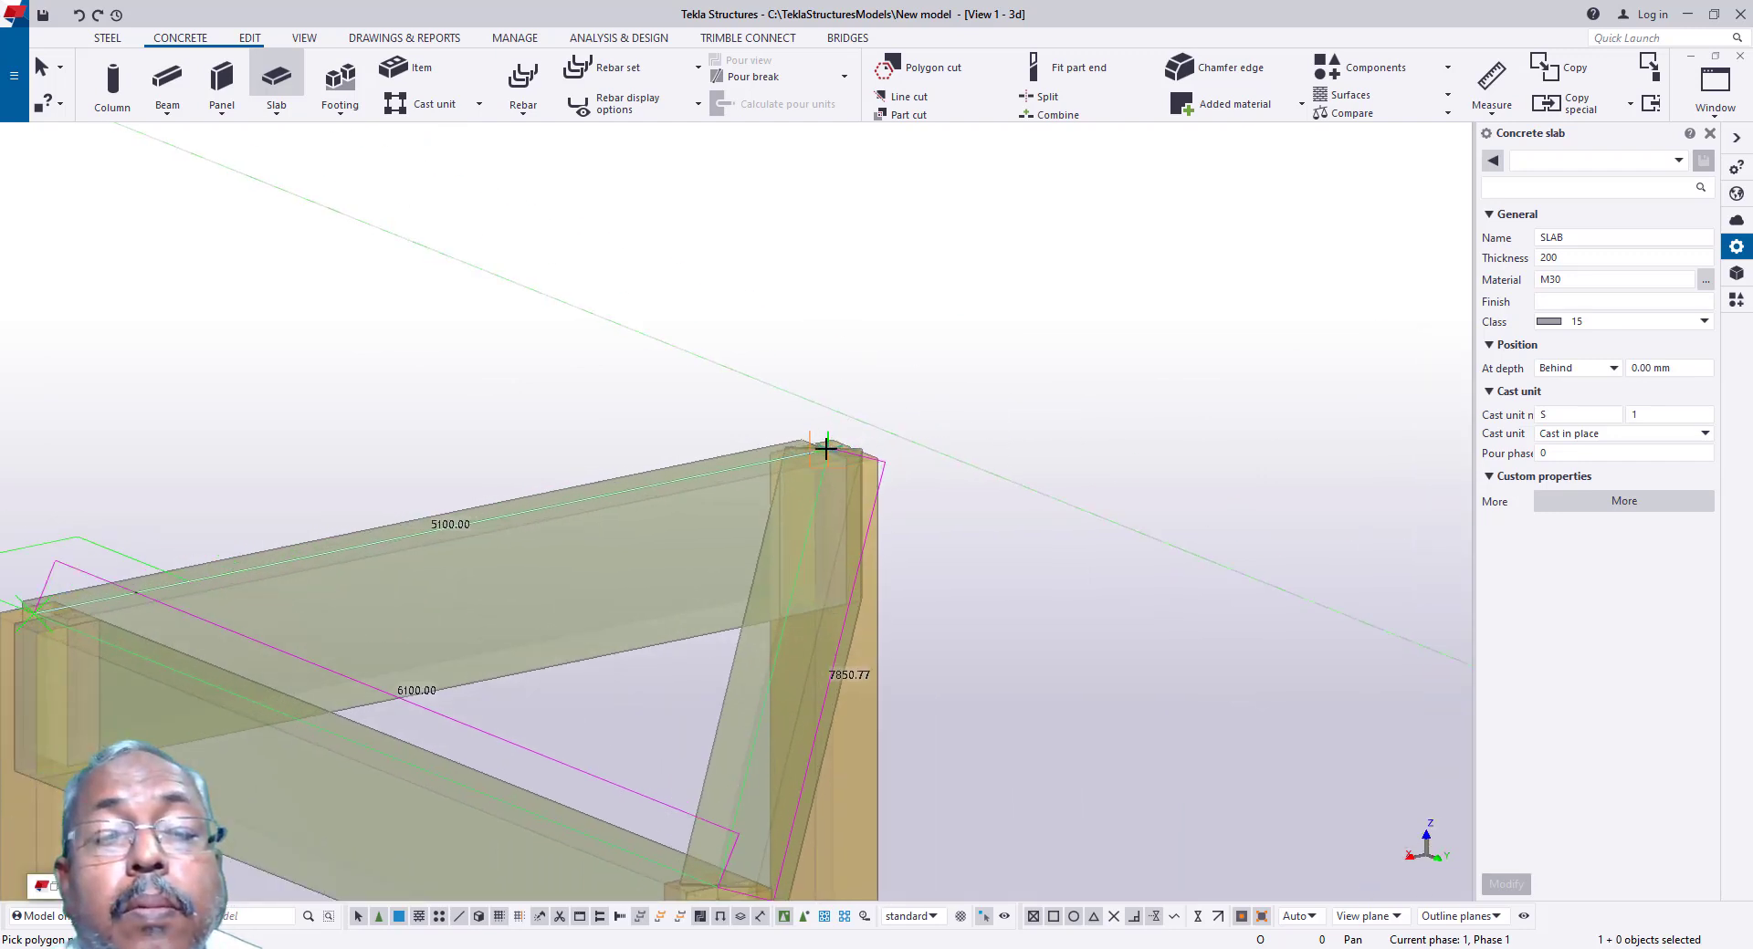
{"action": "left_click", "coordinate": [825, 448]}
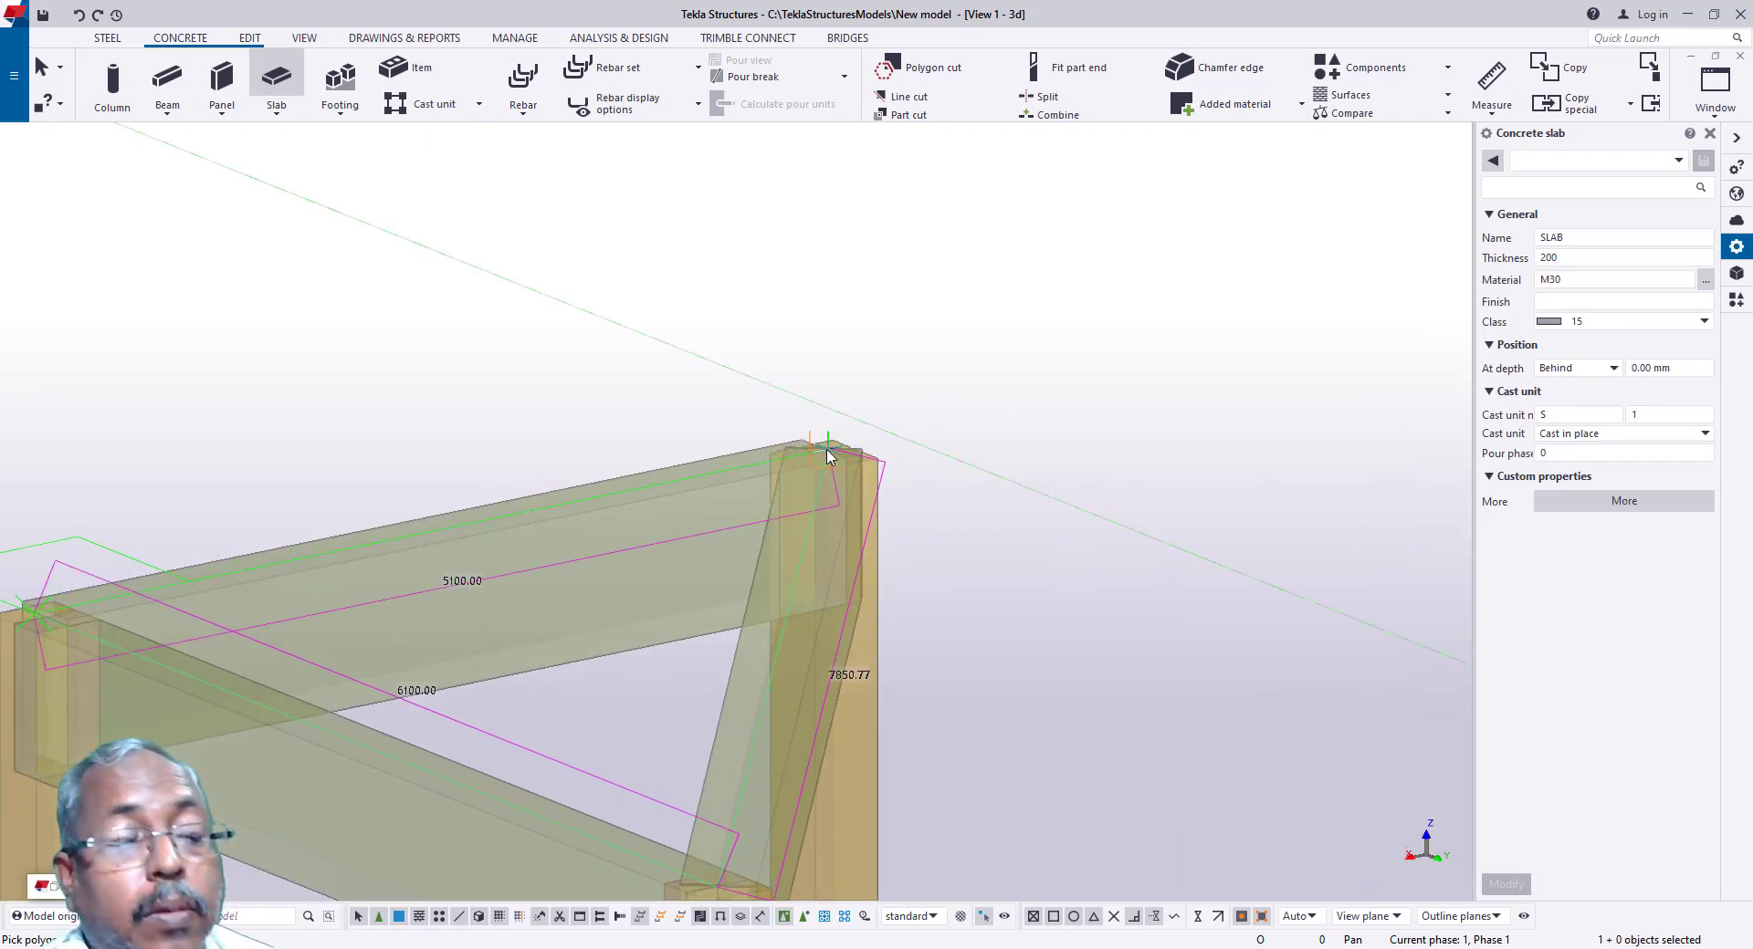
{"action": "scroll", "coordinate": [826, 452], "scroll_direction": "up", "scroll_amount": 1}
{"action": "middle_click", "coordinate": [827, 448]}
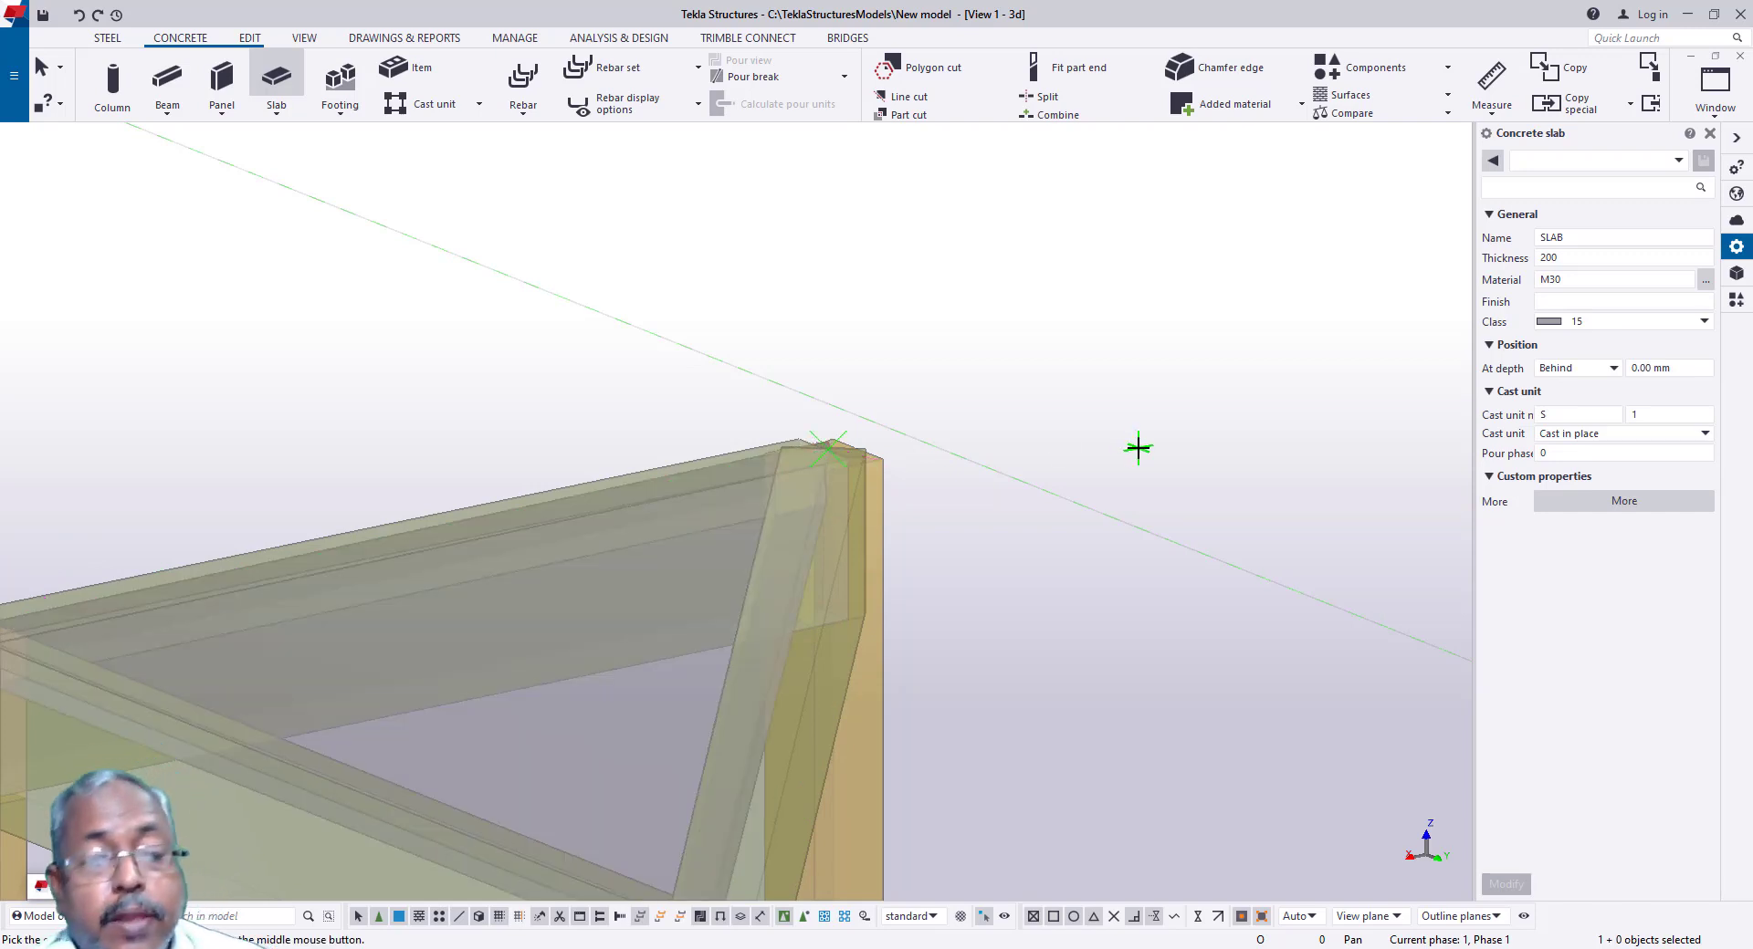
{"action": "key", "text": "Escape"}
{"action": "scroll", "coordinate": [972, 544], "scroll_direction": "down", "scroll_amount": 5}
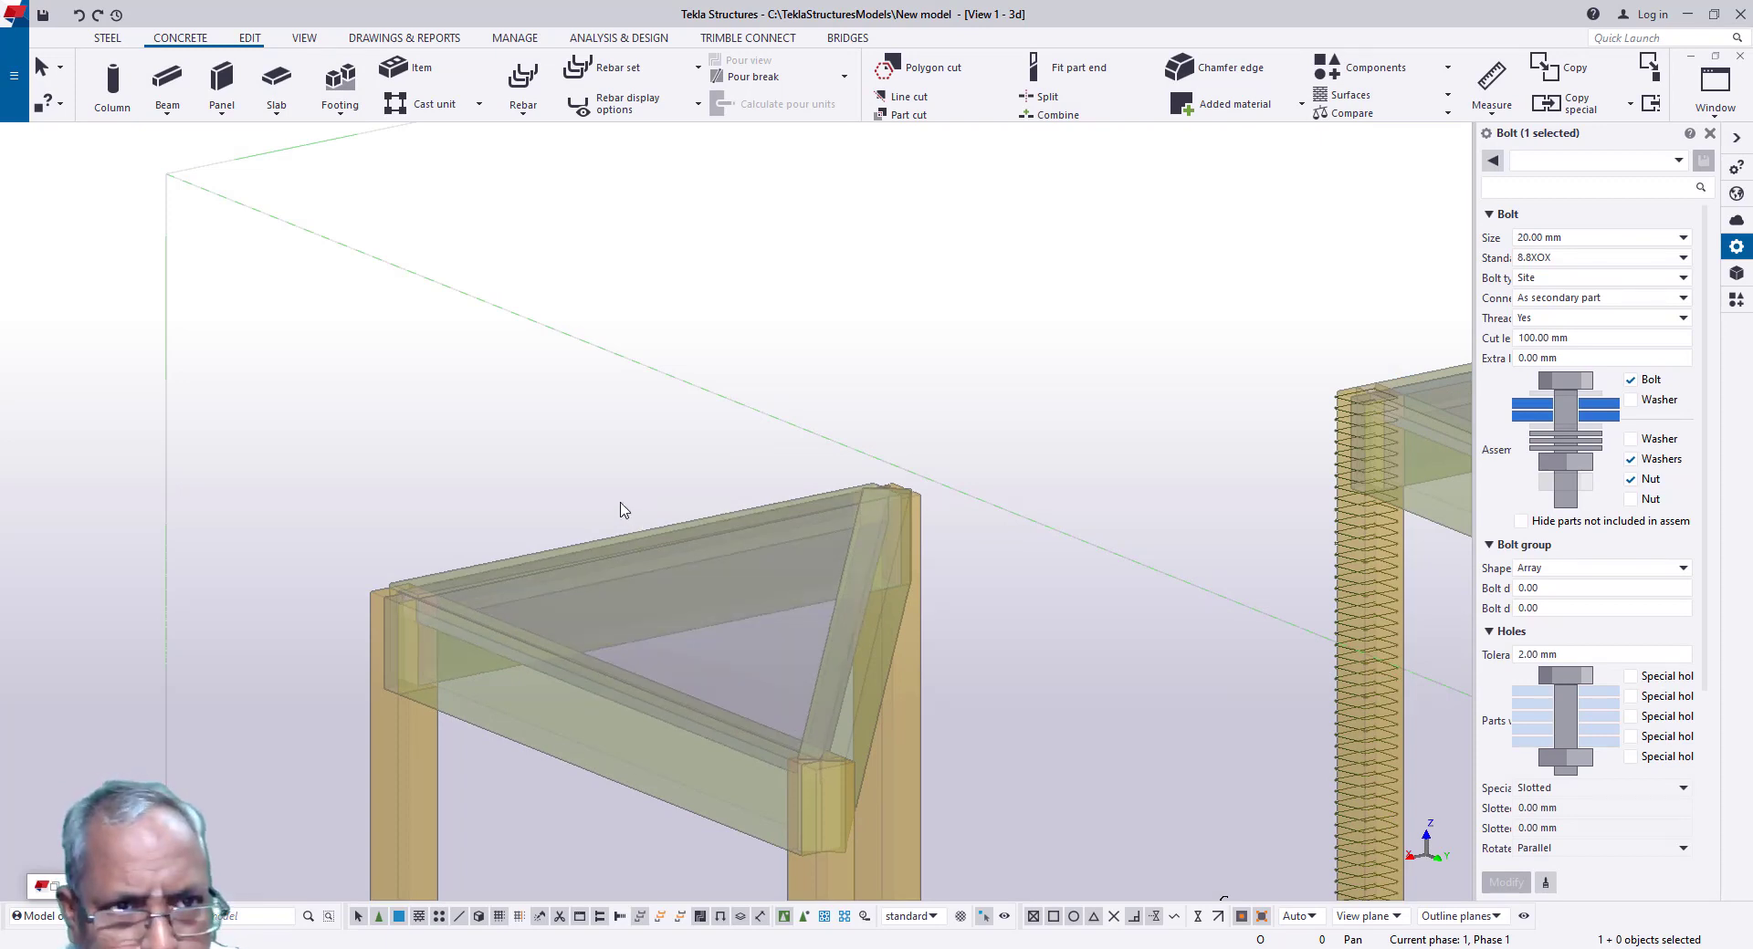
{"action": "left_click", "coordinate": [523, 106]}
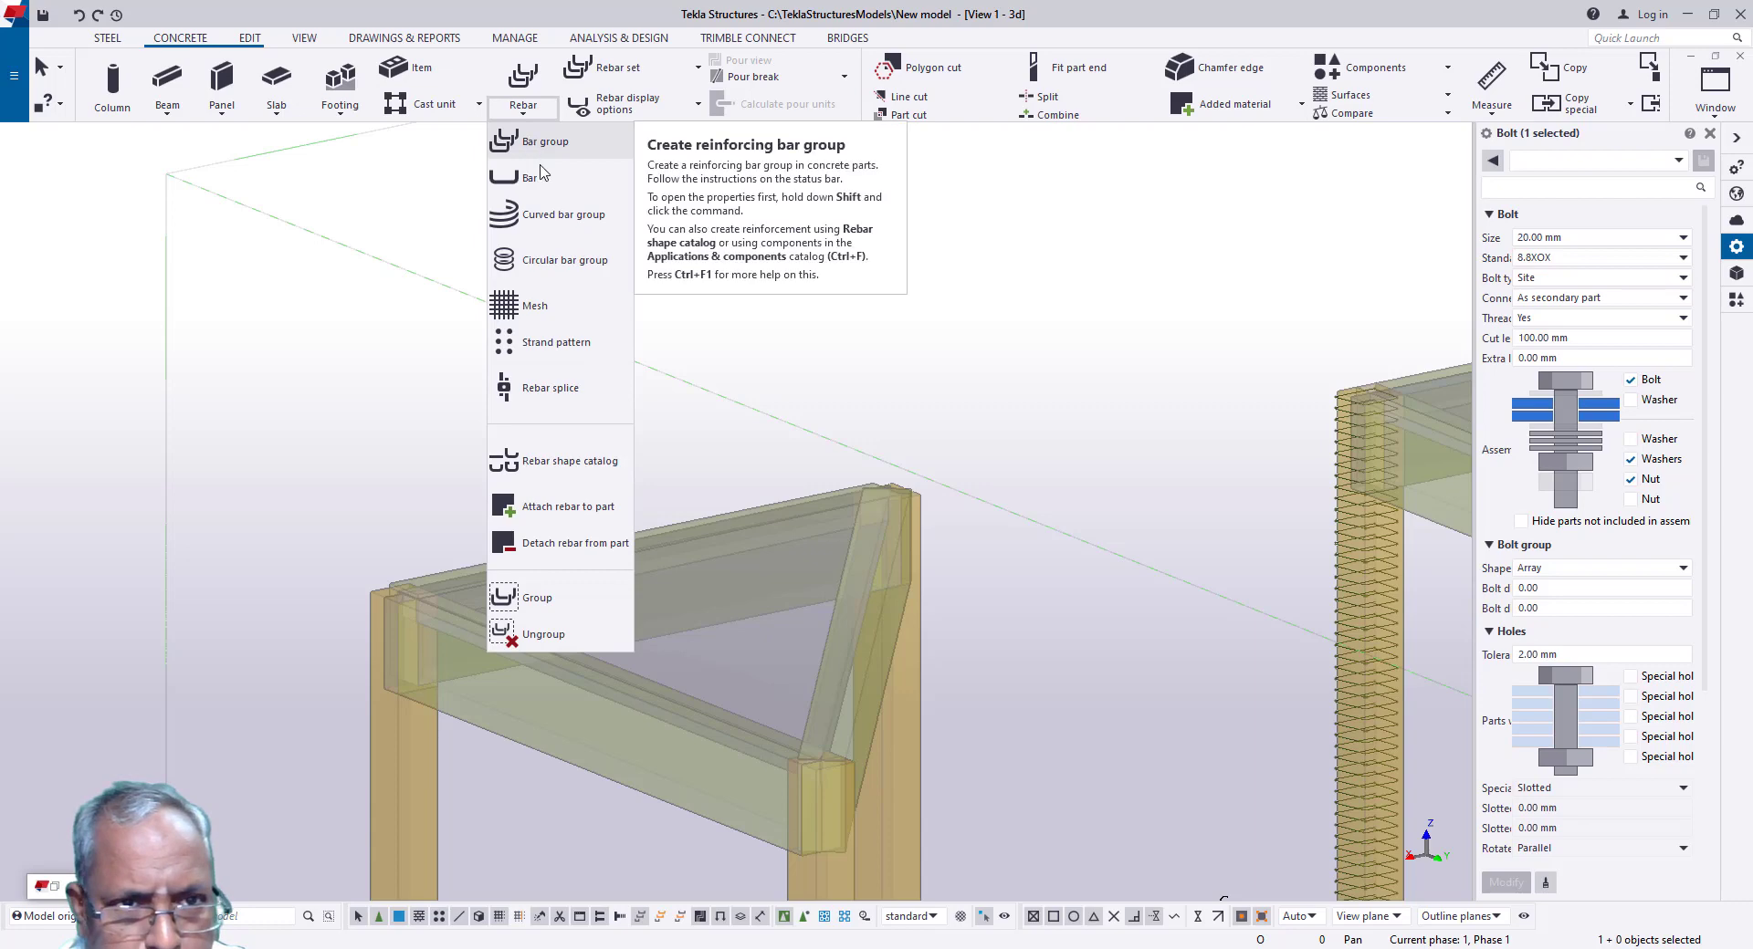
{"action": "left_click", "coordinate": [525, 143]}
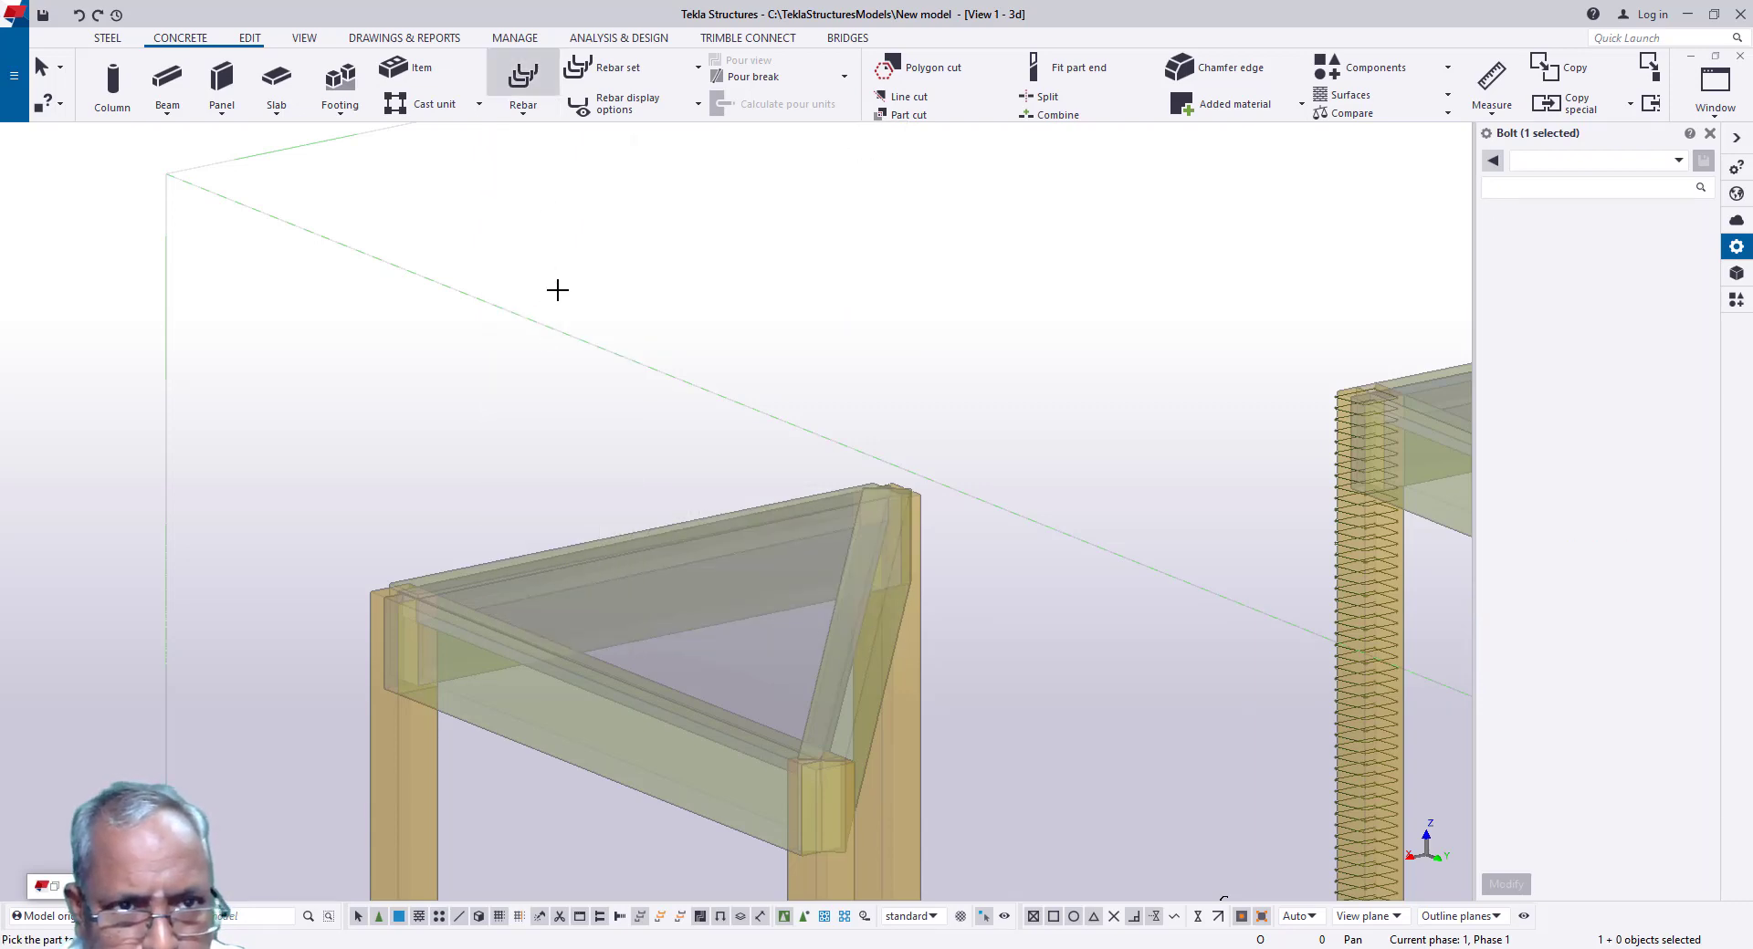
{"action": "scroll", "coordinate": [555, 230], "scroll_direction": "down", "scroll_amount": 2}
{"action": "scroll", "coordinate": [675, 494], "scroll_direction": "down", "scroll_amount": 2}
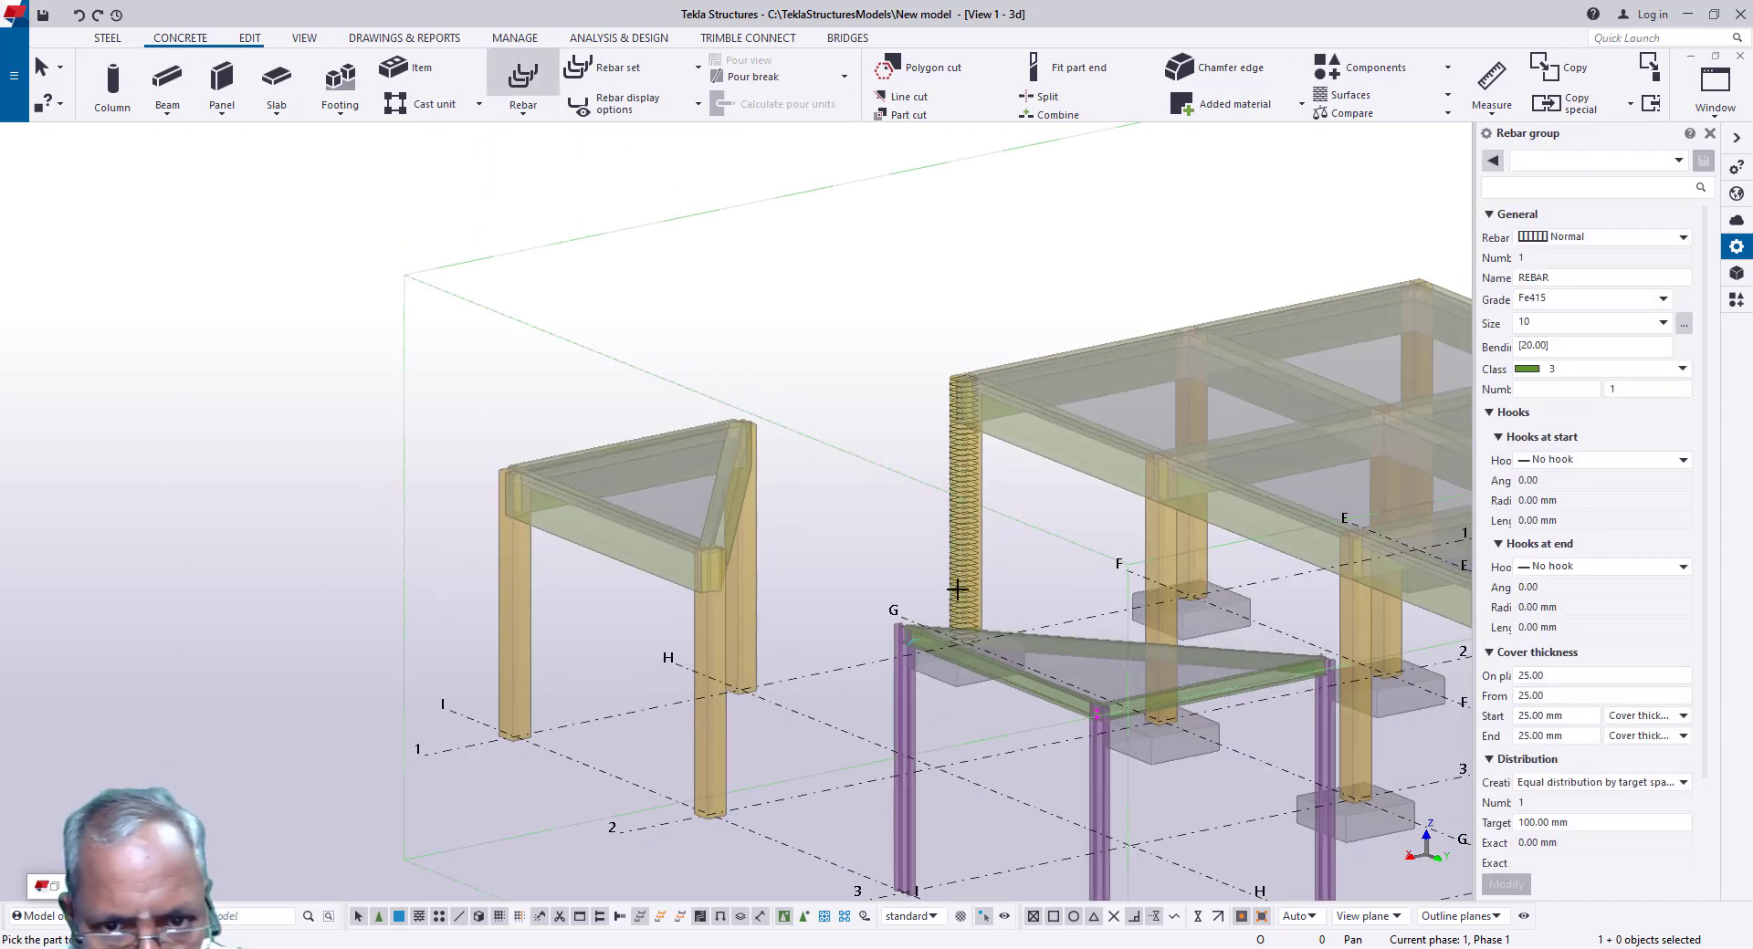
{"action": "scroll", "coordinate": [957, 589], "scroll_direction": "down", "scroll_amount": 2}
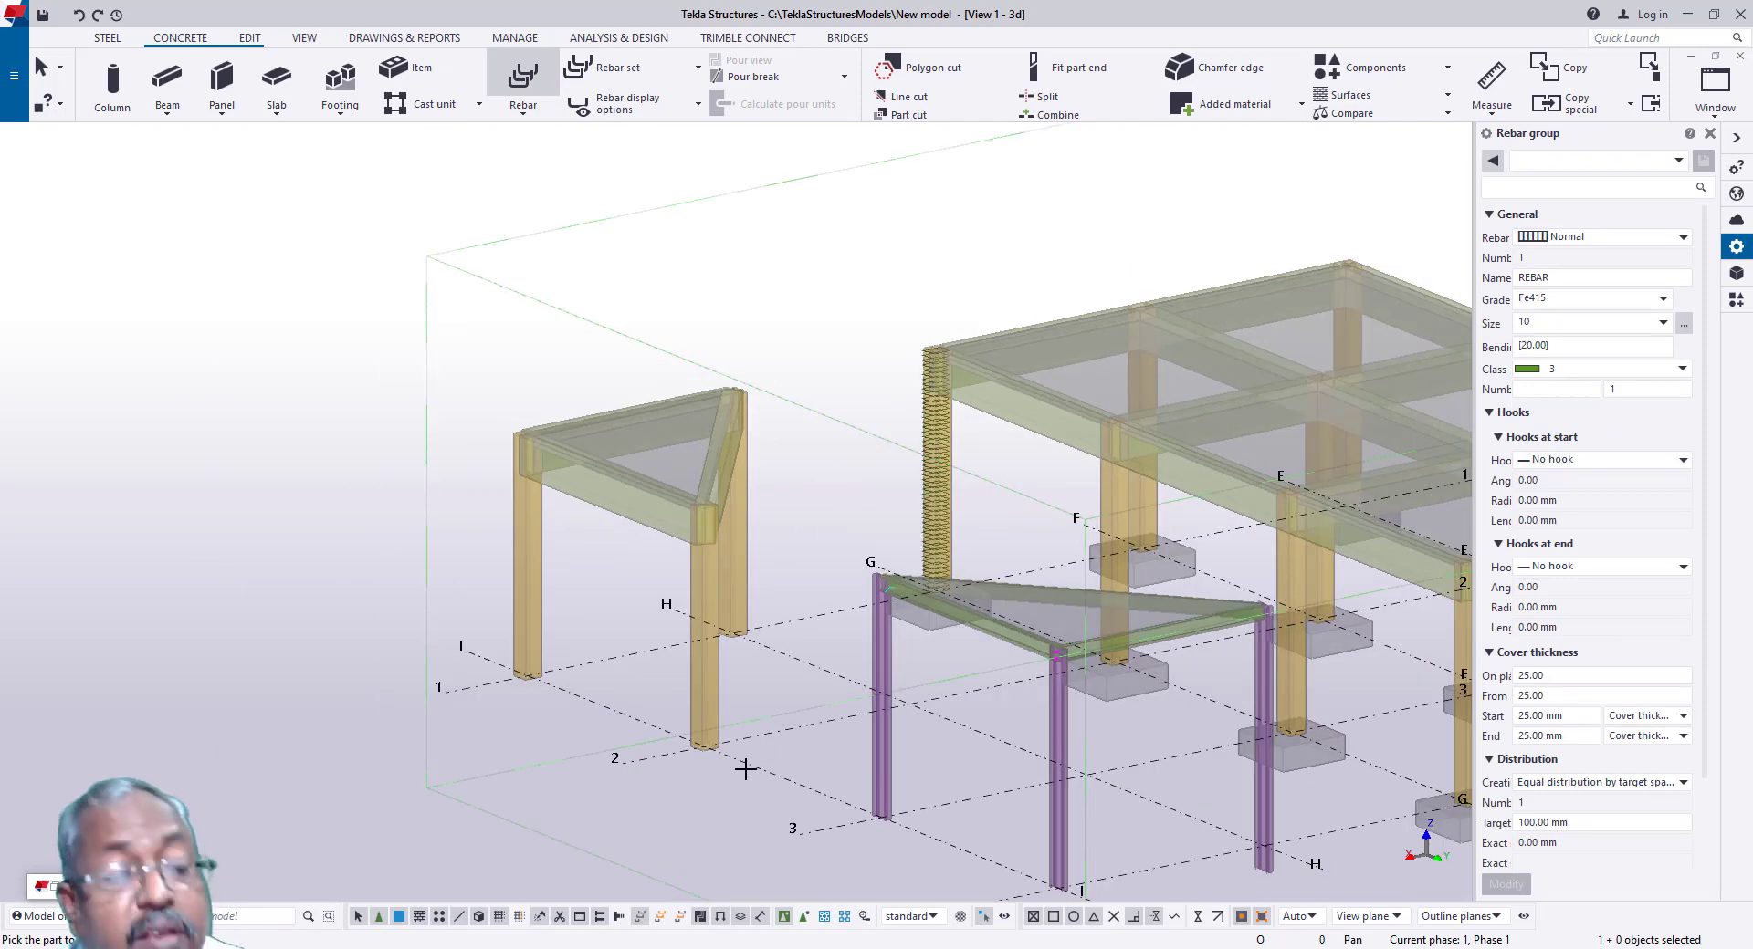
{"action": "scroll", "coordinate": [741, 767], "scroll_direction": "up", "scroll_amount": 3}
{"action": "key", "text": "Escape"}
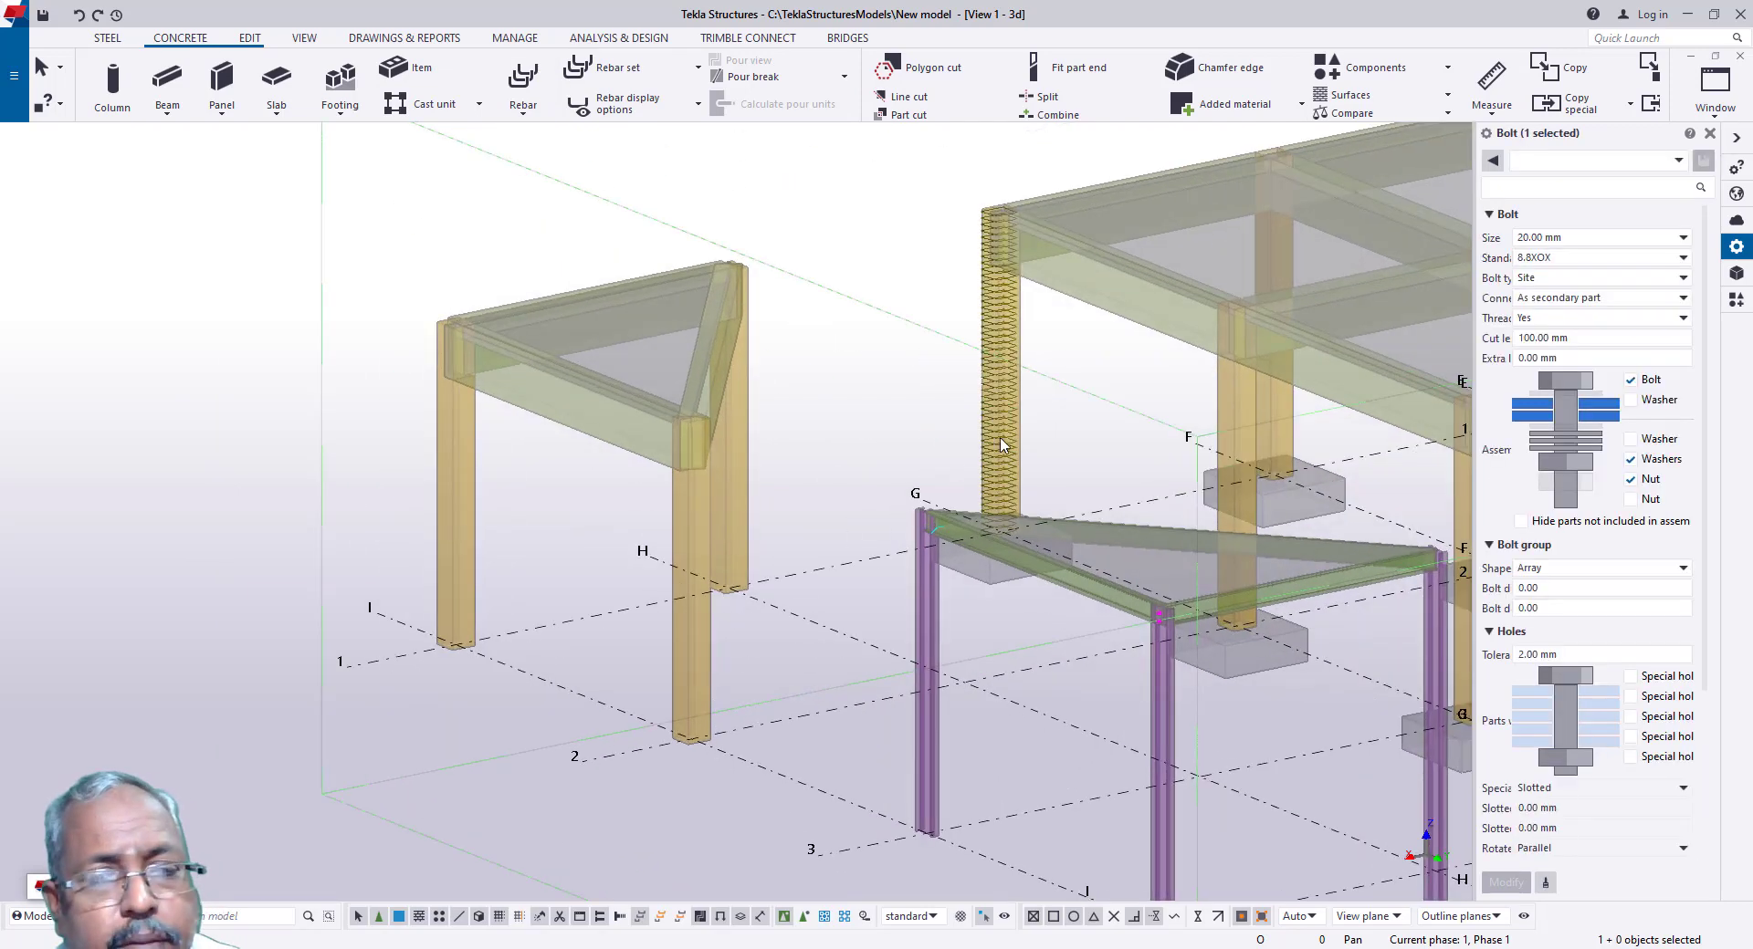
{"action": "scroll", "coordinate": [1000, 445], "scroll_direction": "up", "scroll_amount": 5}
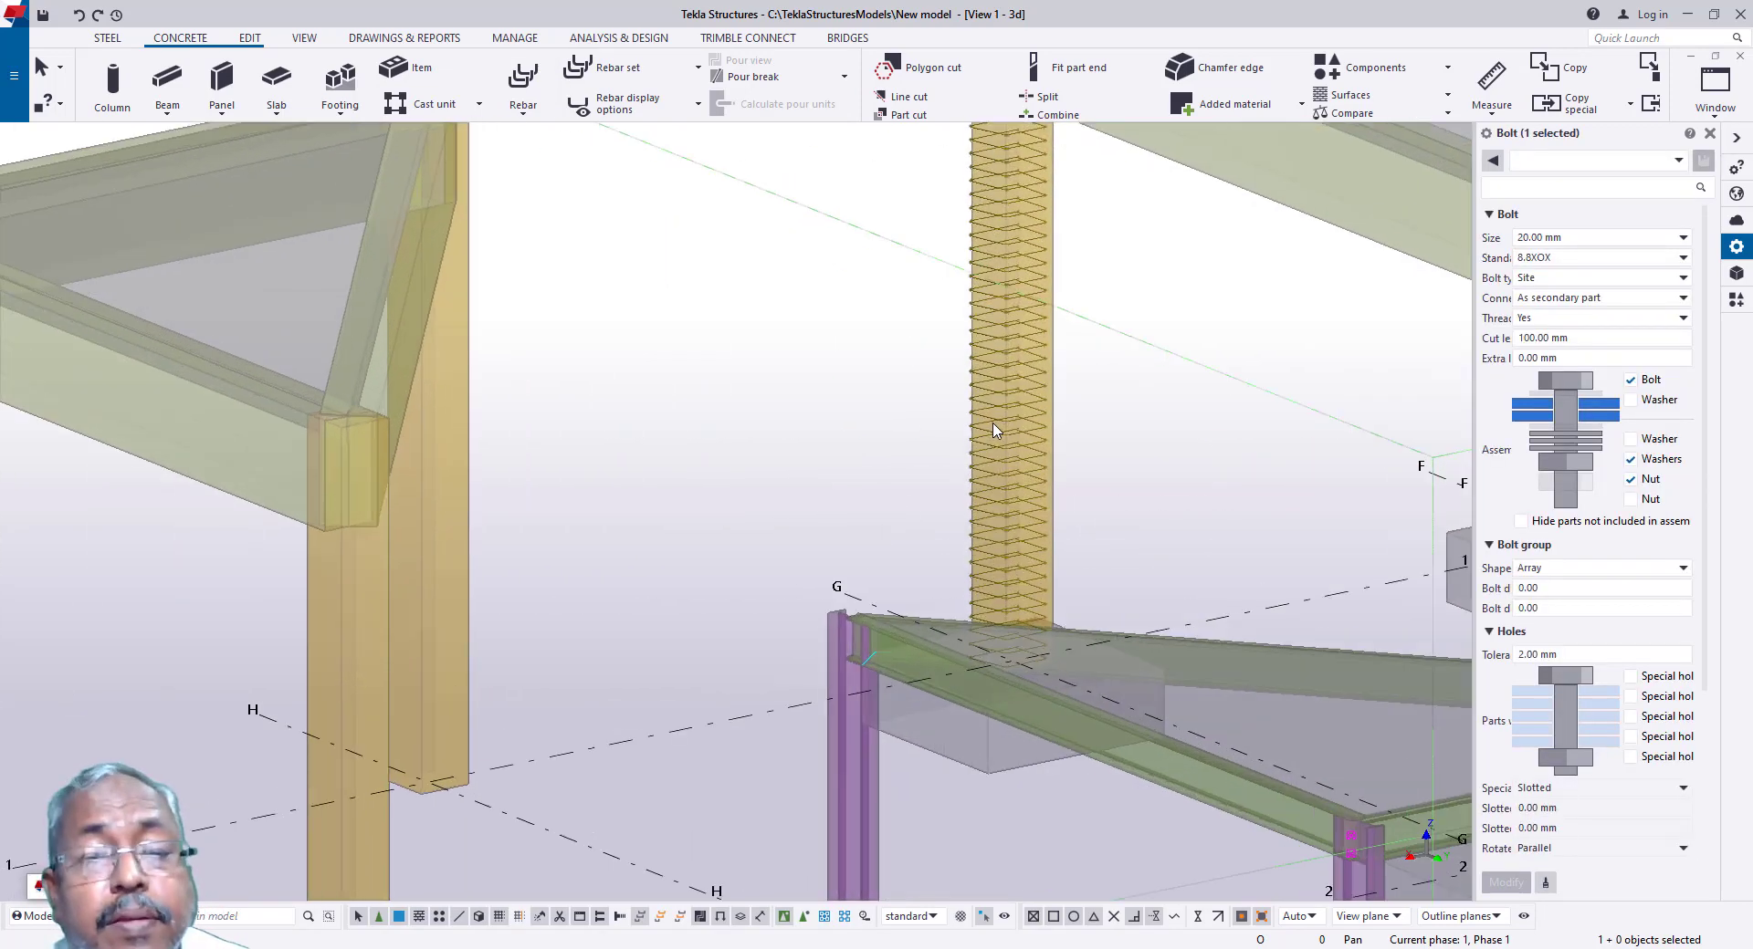
{"action": "scroll", "coordinate": [993, 432], "scroll_direction": "down", "scroll_amount": 5}
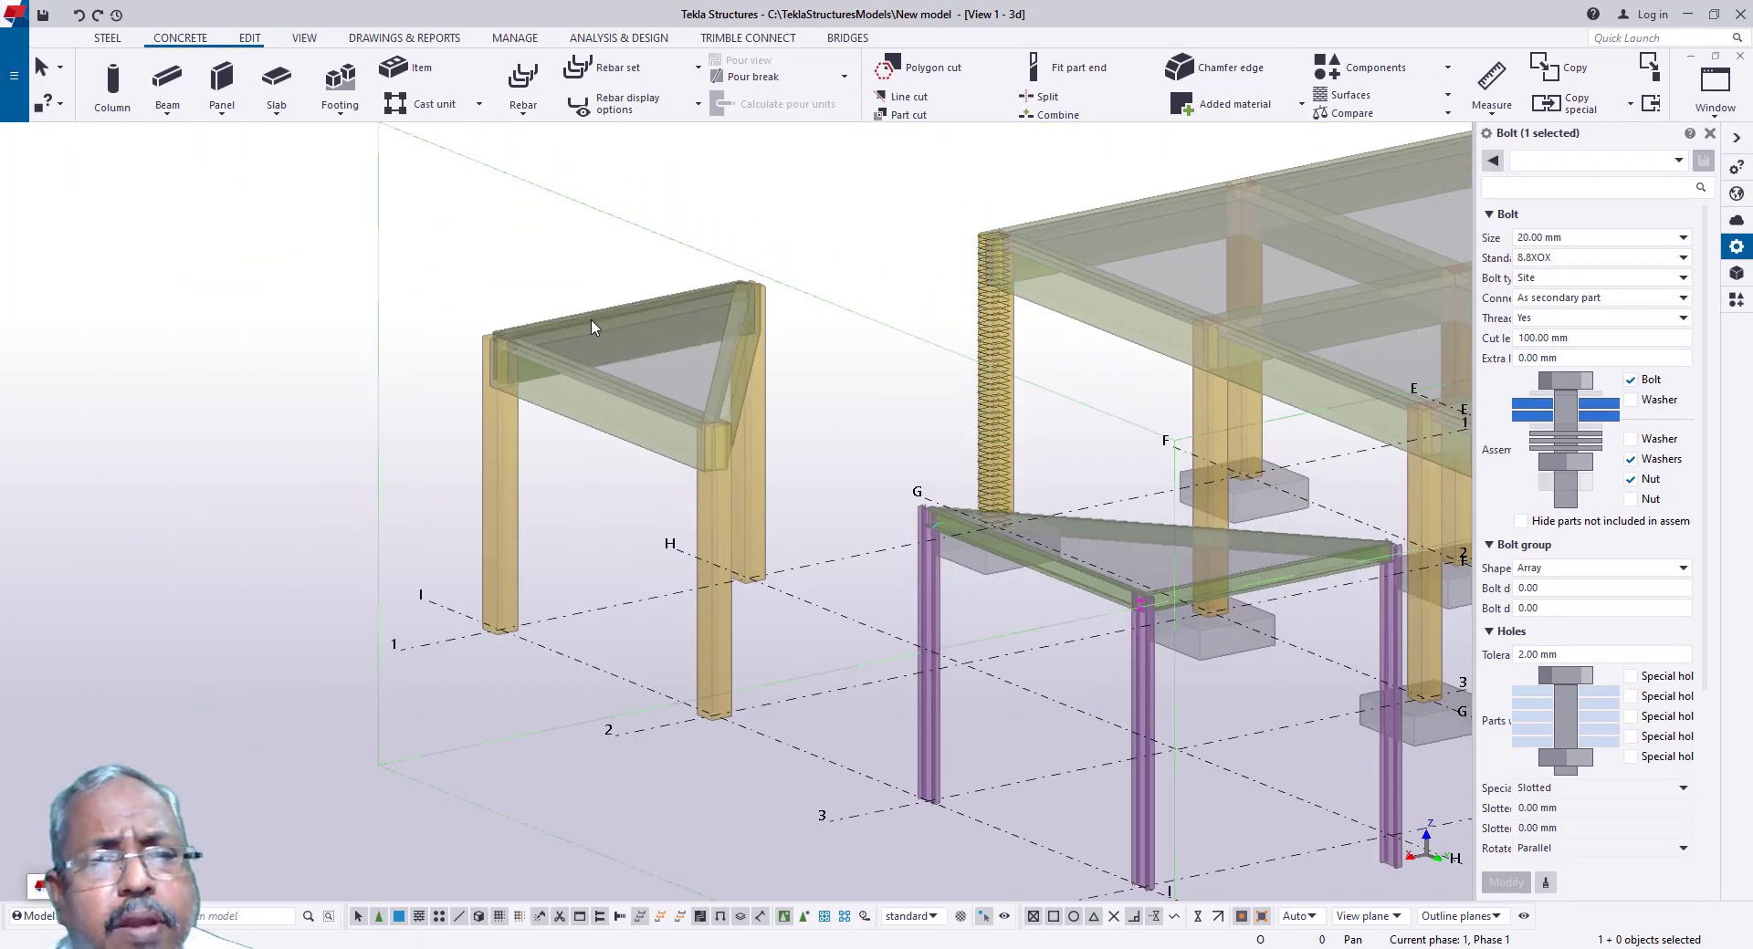
{"action": "scroll", "coordinate": [474, 383], "scroll_direction": "down", "scroll_amount": 4}
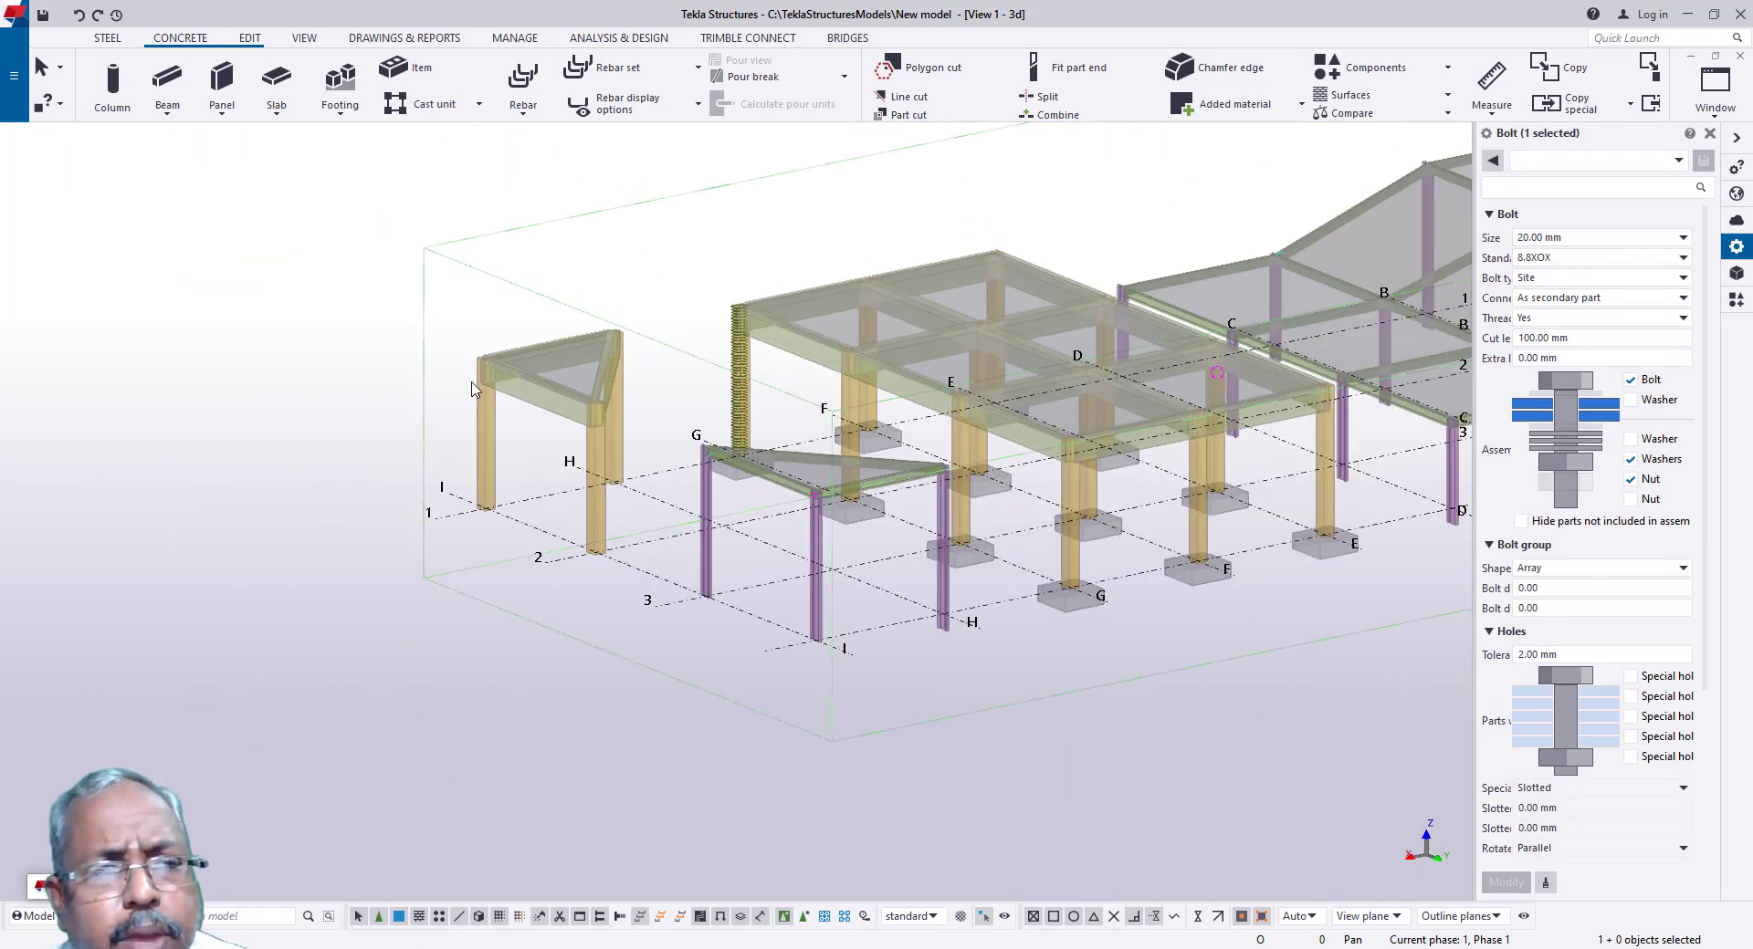
Step: Try to open the A_Assembly_Part_List.xsr report from the document manager, and open the STANDARD GA drawing in full view
{"action": "left_click", "coordinate": [371, 42]}
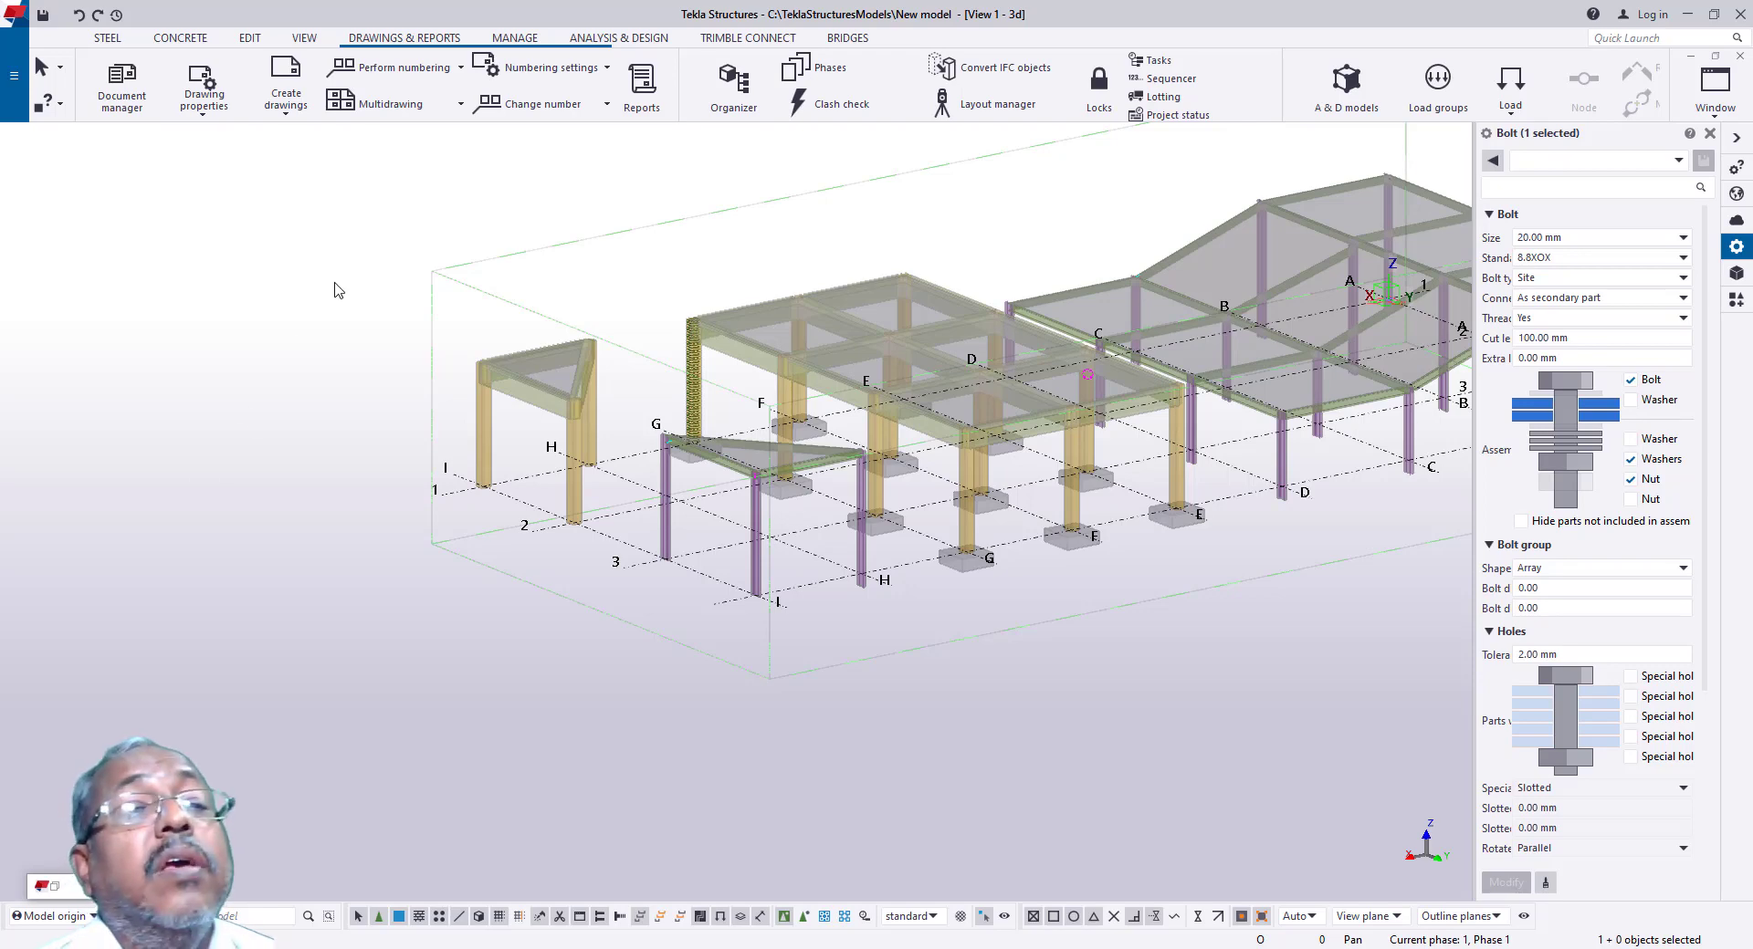
{"action": "left_click", "coordinate": [120, 102]}
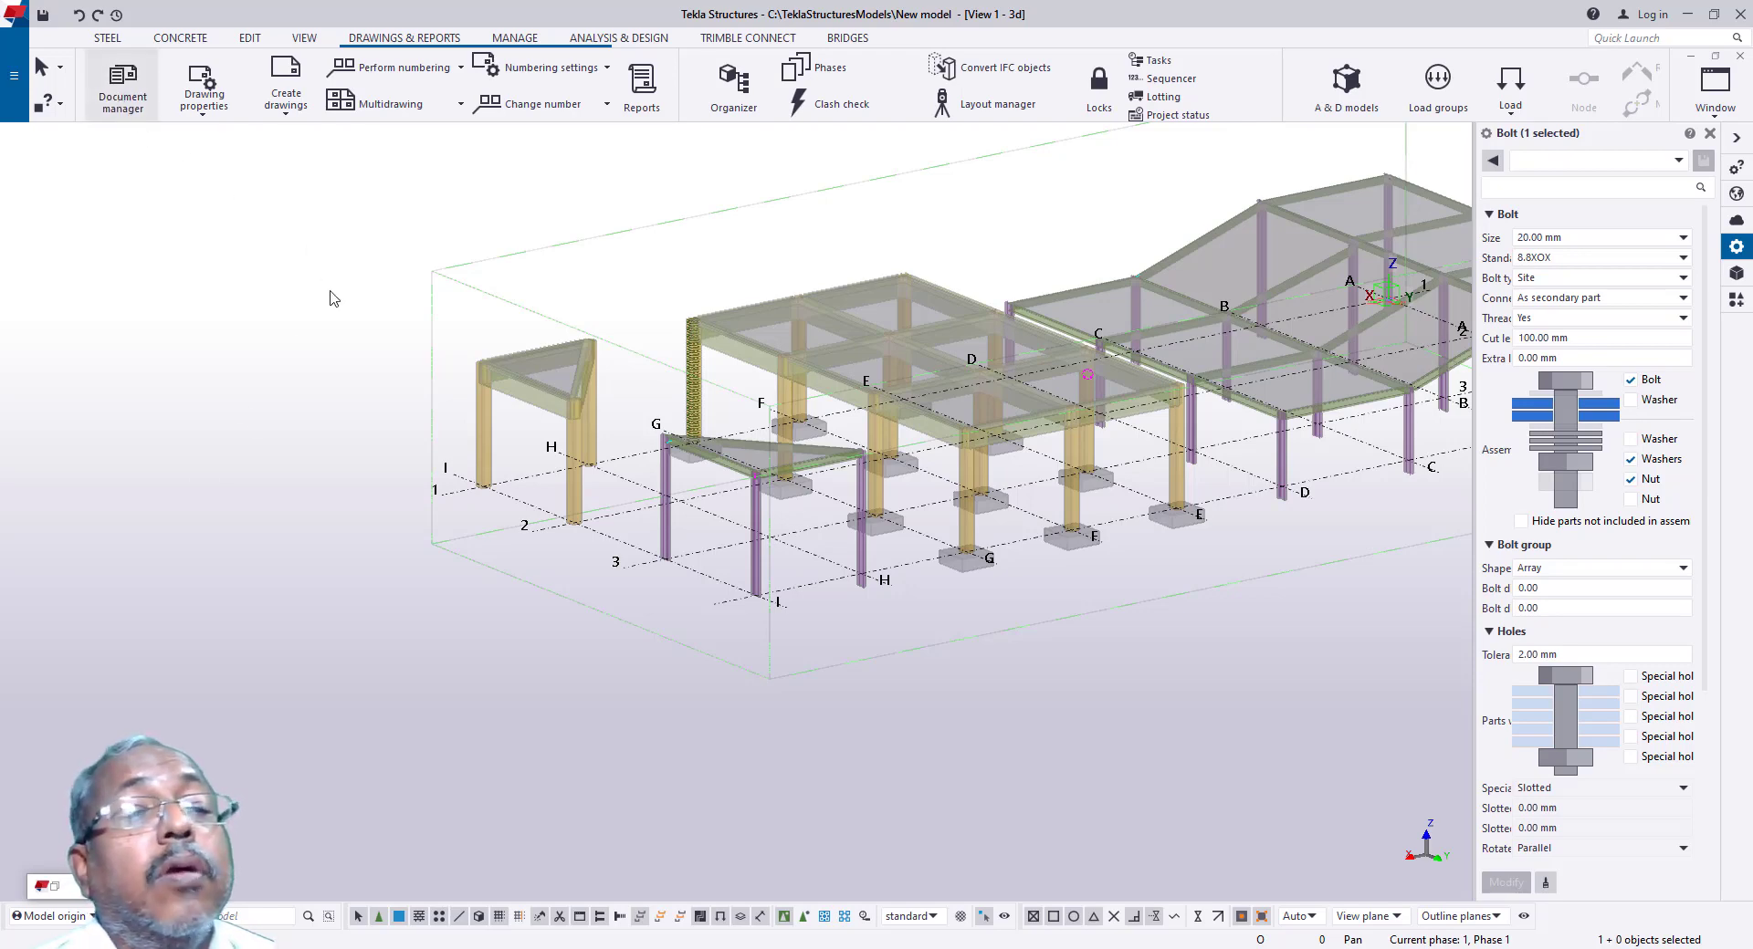
{"action": "double_click", "coordinate": [740, 252]}
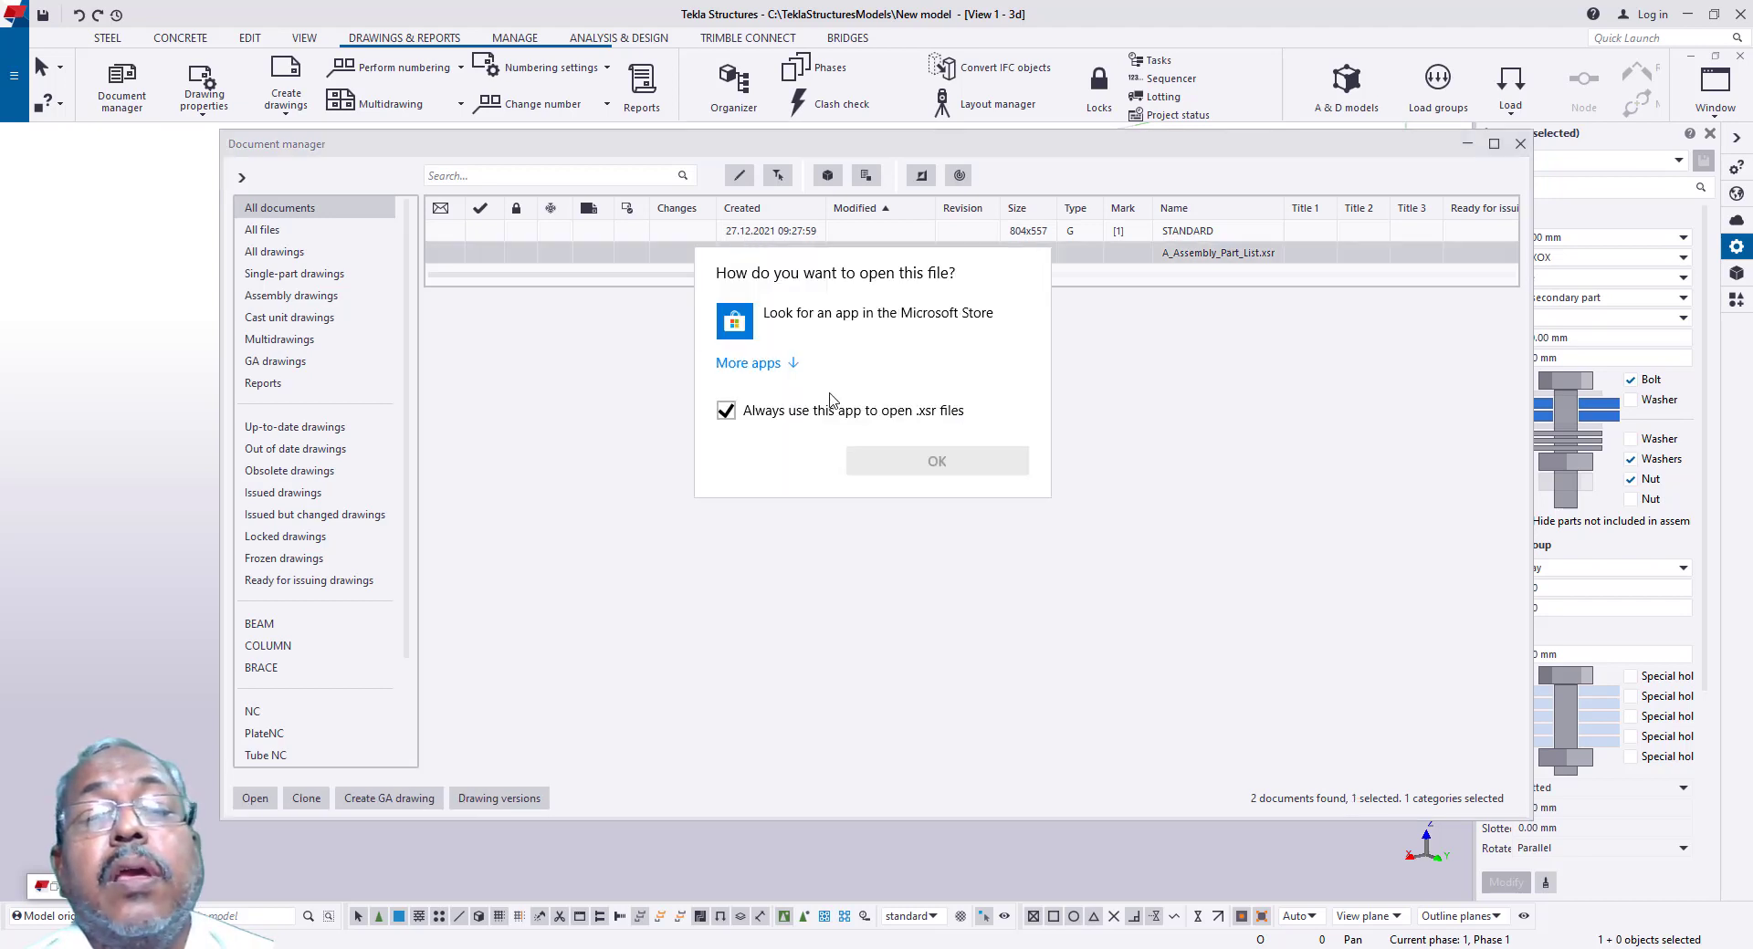
{"action": "key", "text": "Escape"}
{"action": "double_click", "coordinate": [790, 233]}
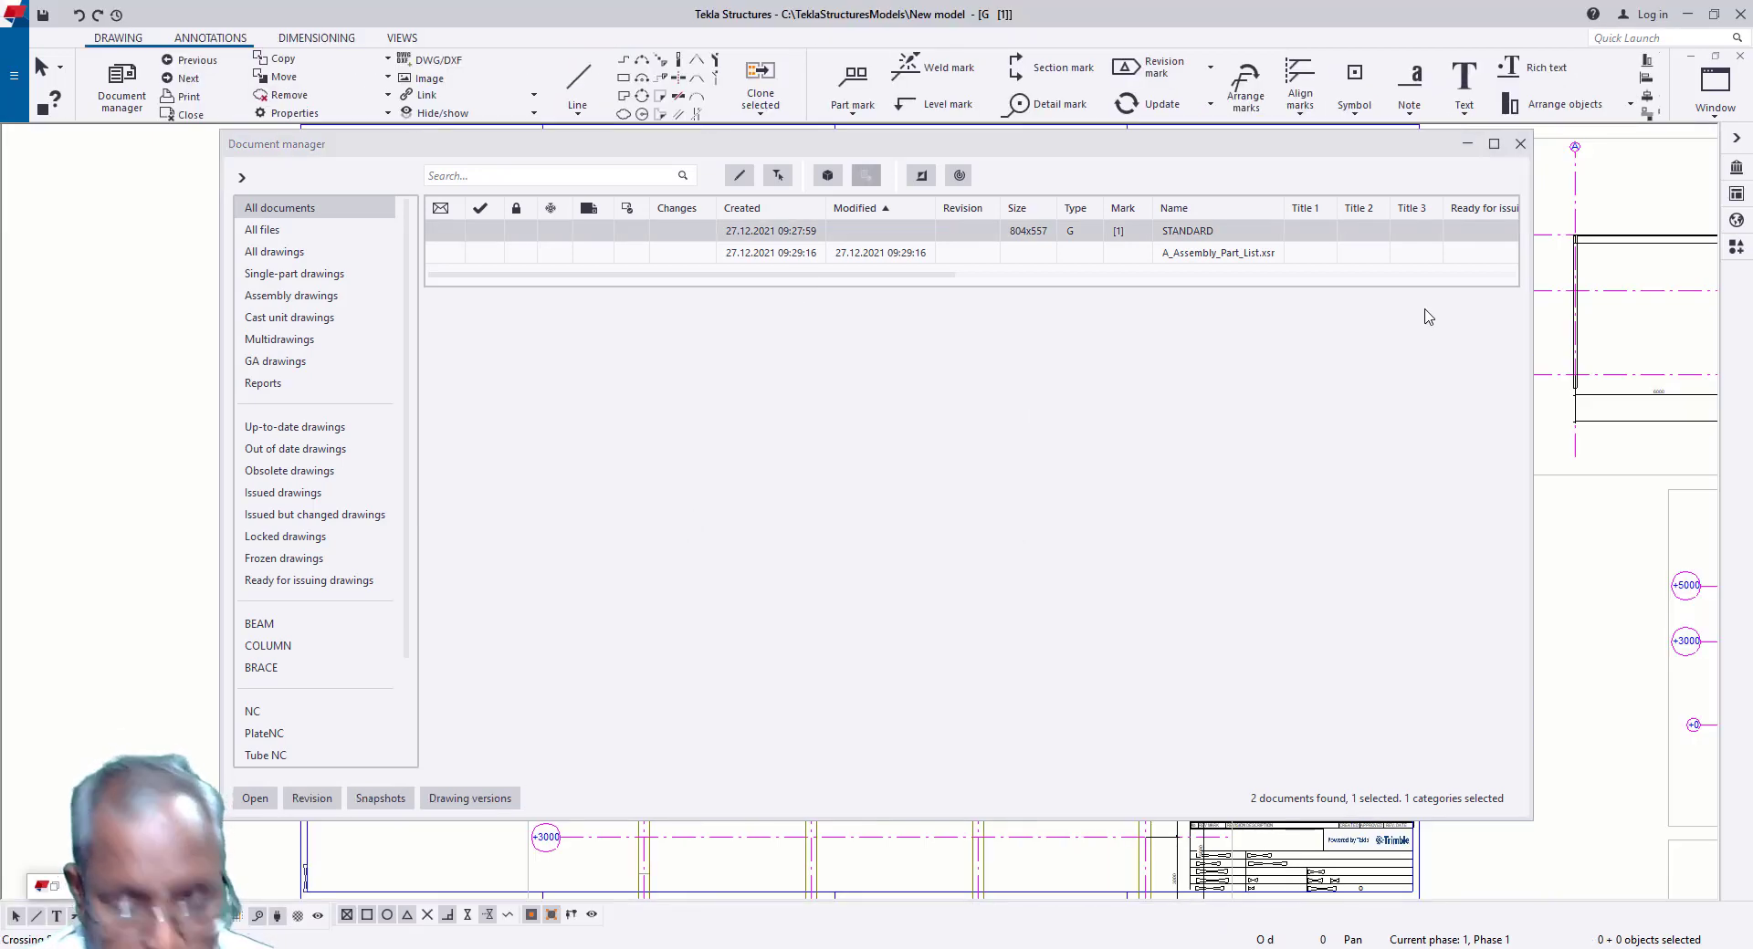
{"action": "left_click", "coordinate": [1467, 143]}
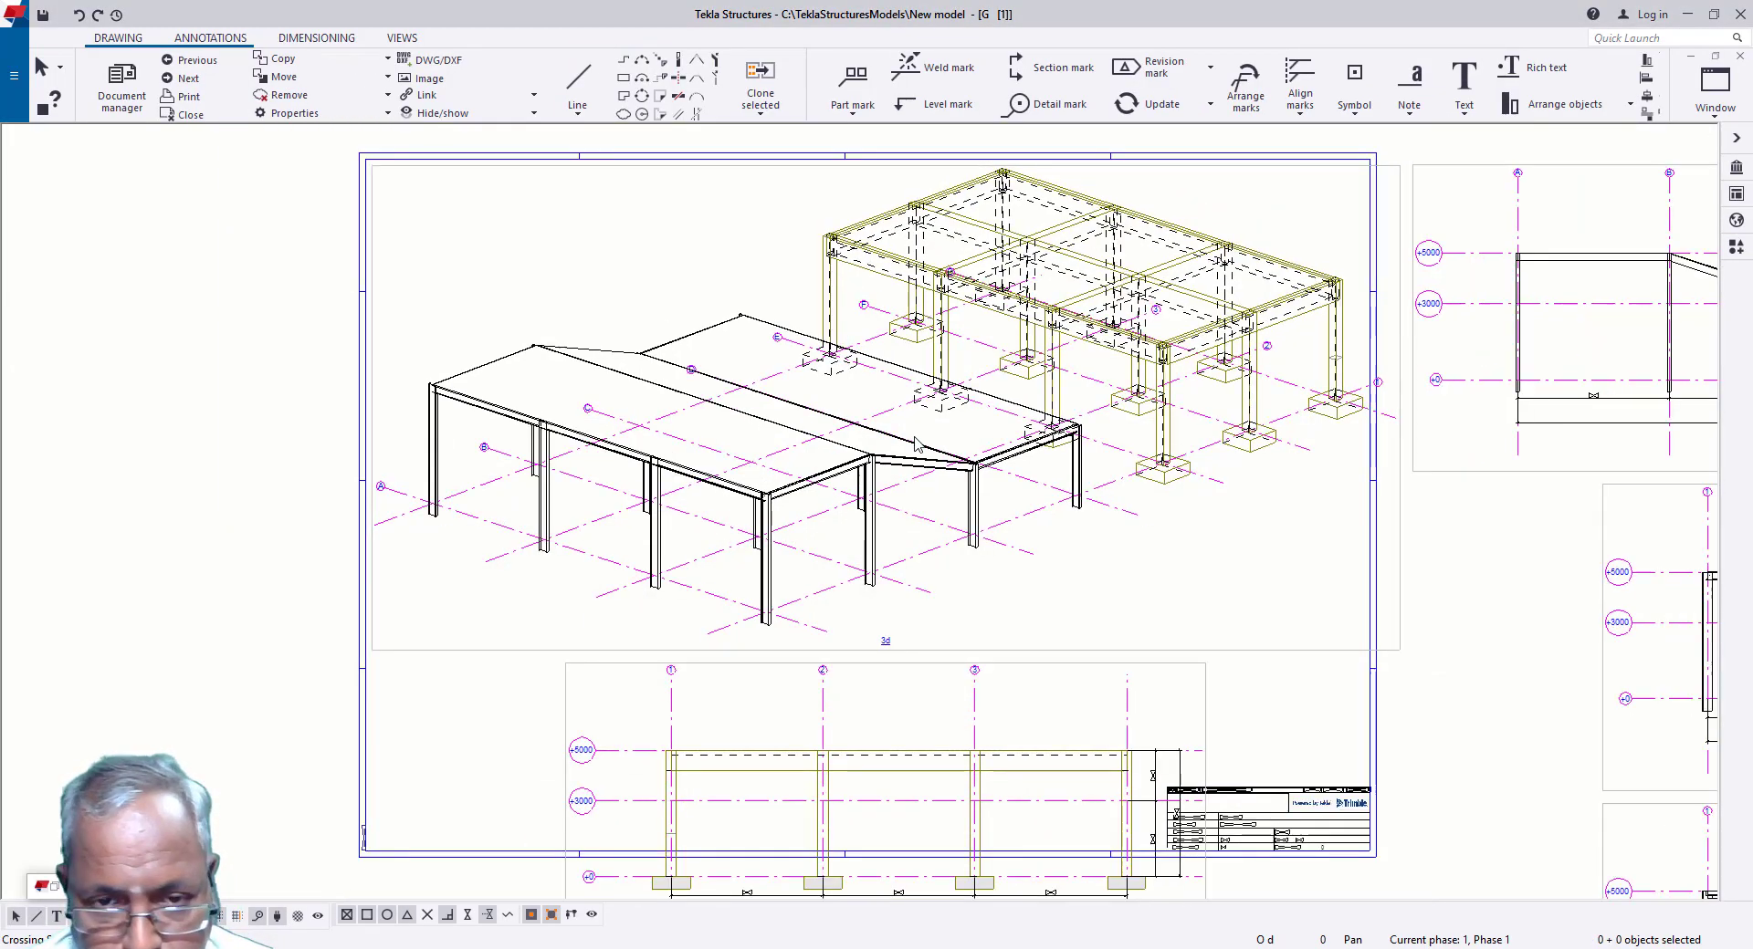
Step: Examine the general arrangement drawing's 3D view and grid section views for the modelled steel and concrete frames
{"action": "scroll", "coordinate": [888, 441], "scroll_direction": "down", "scroll_amount": 3}
{"action": "scroll", "coordinate": [888, 441], "scroll_direction": "down", "scroll_amount": 3}
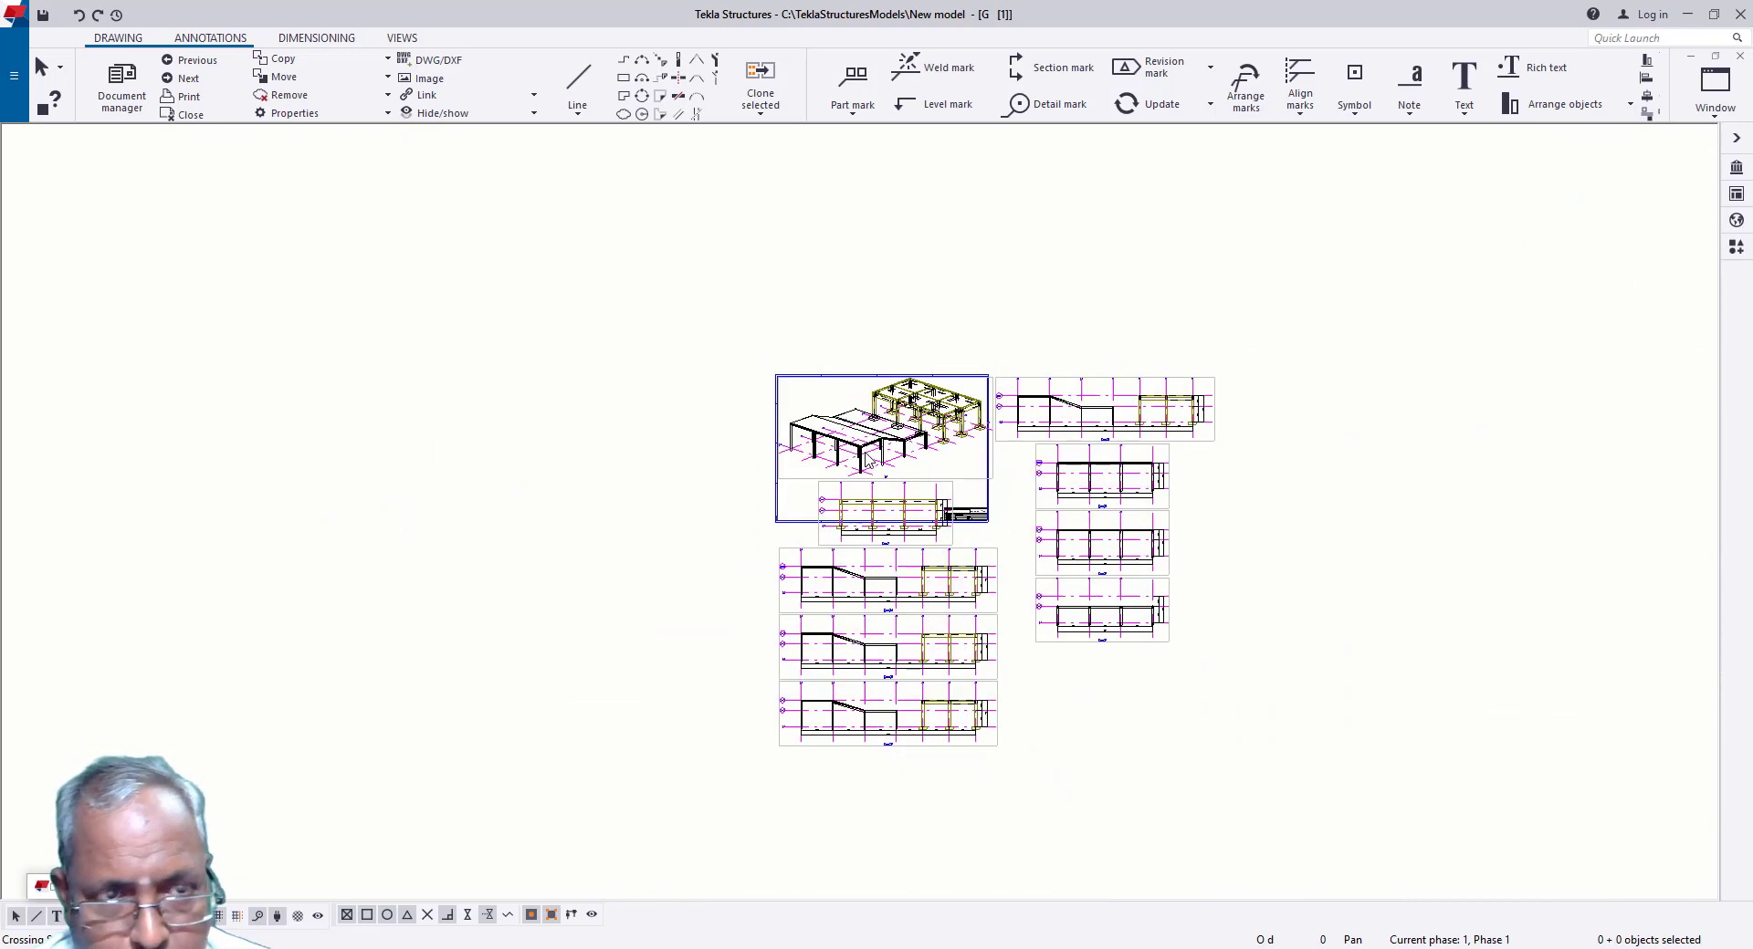
{"action": "scroll", "coordinate": [1045, 610], "scroll_direction": "up", "scroll_amount": 2}
{"action": "scroll", "coordinate": [1025, 604], "scroll_direction": "up", "scroll_amount": 3}
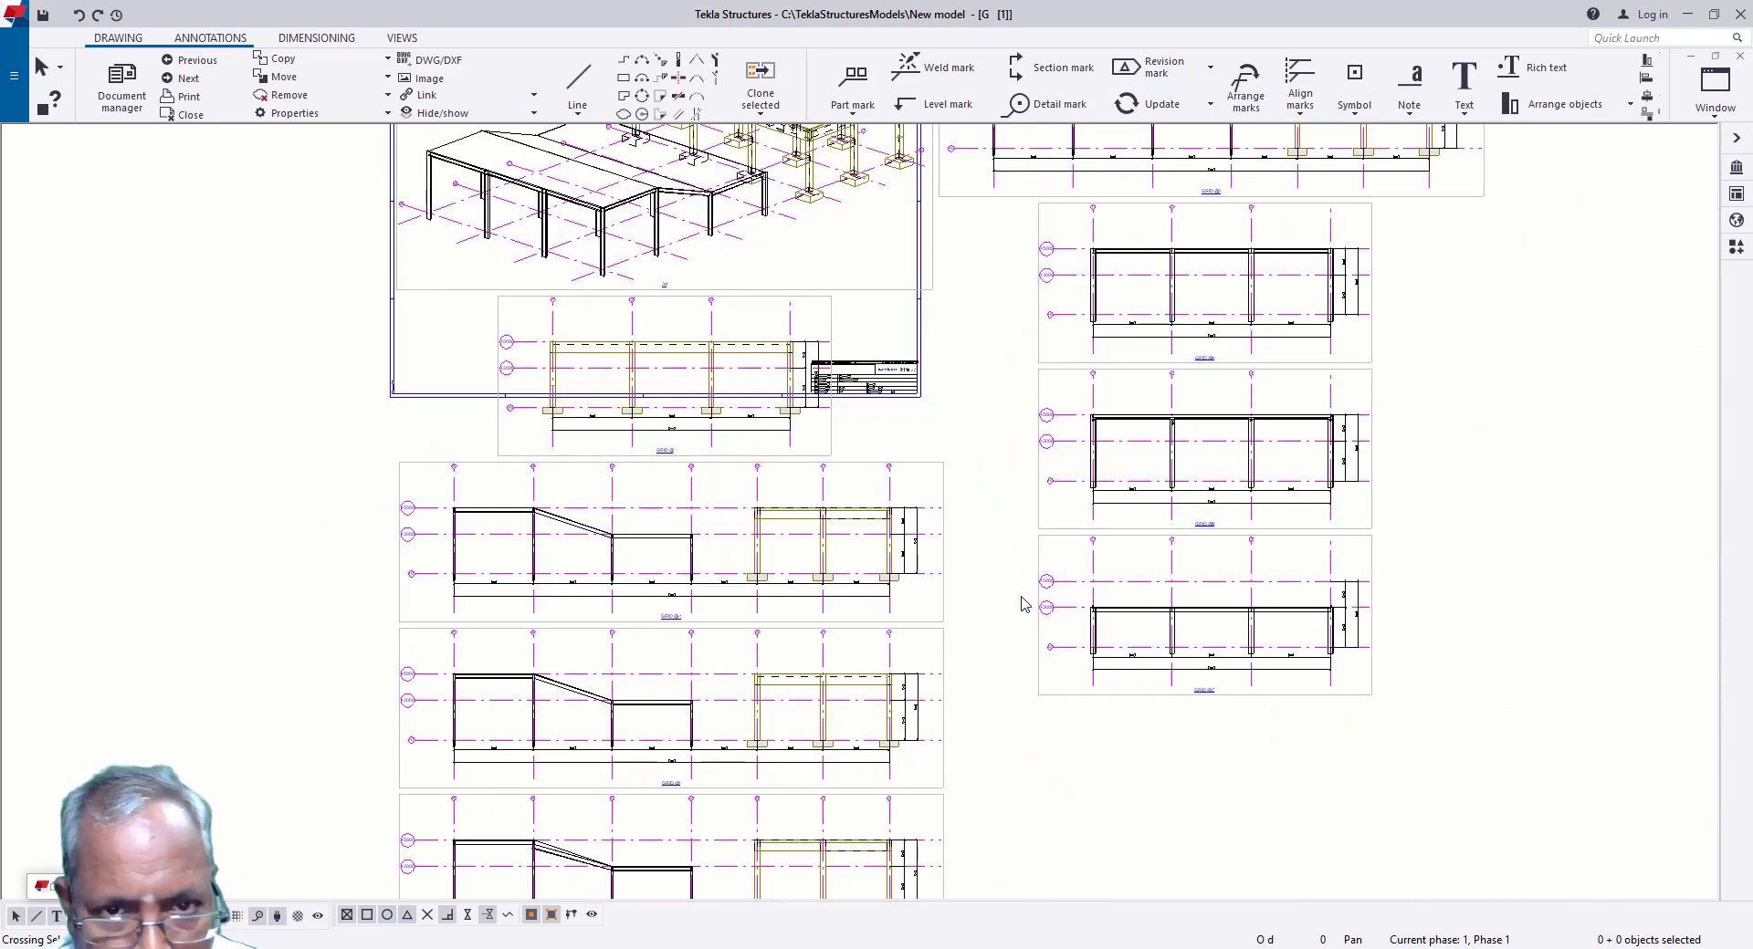
{"action": "scroll", "coordinate": [1025, 604], "scroll_direction": "down", "scroll_amount": 7}
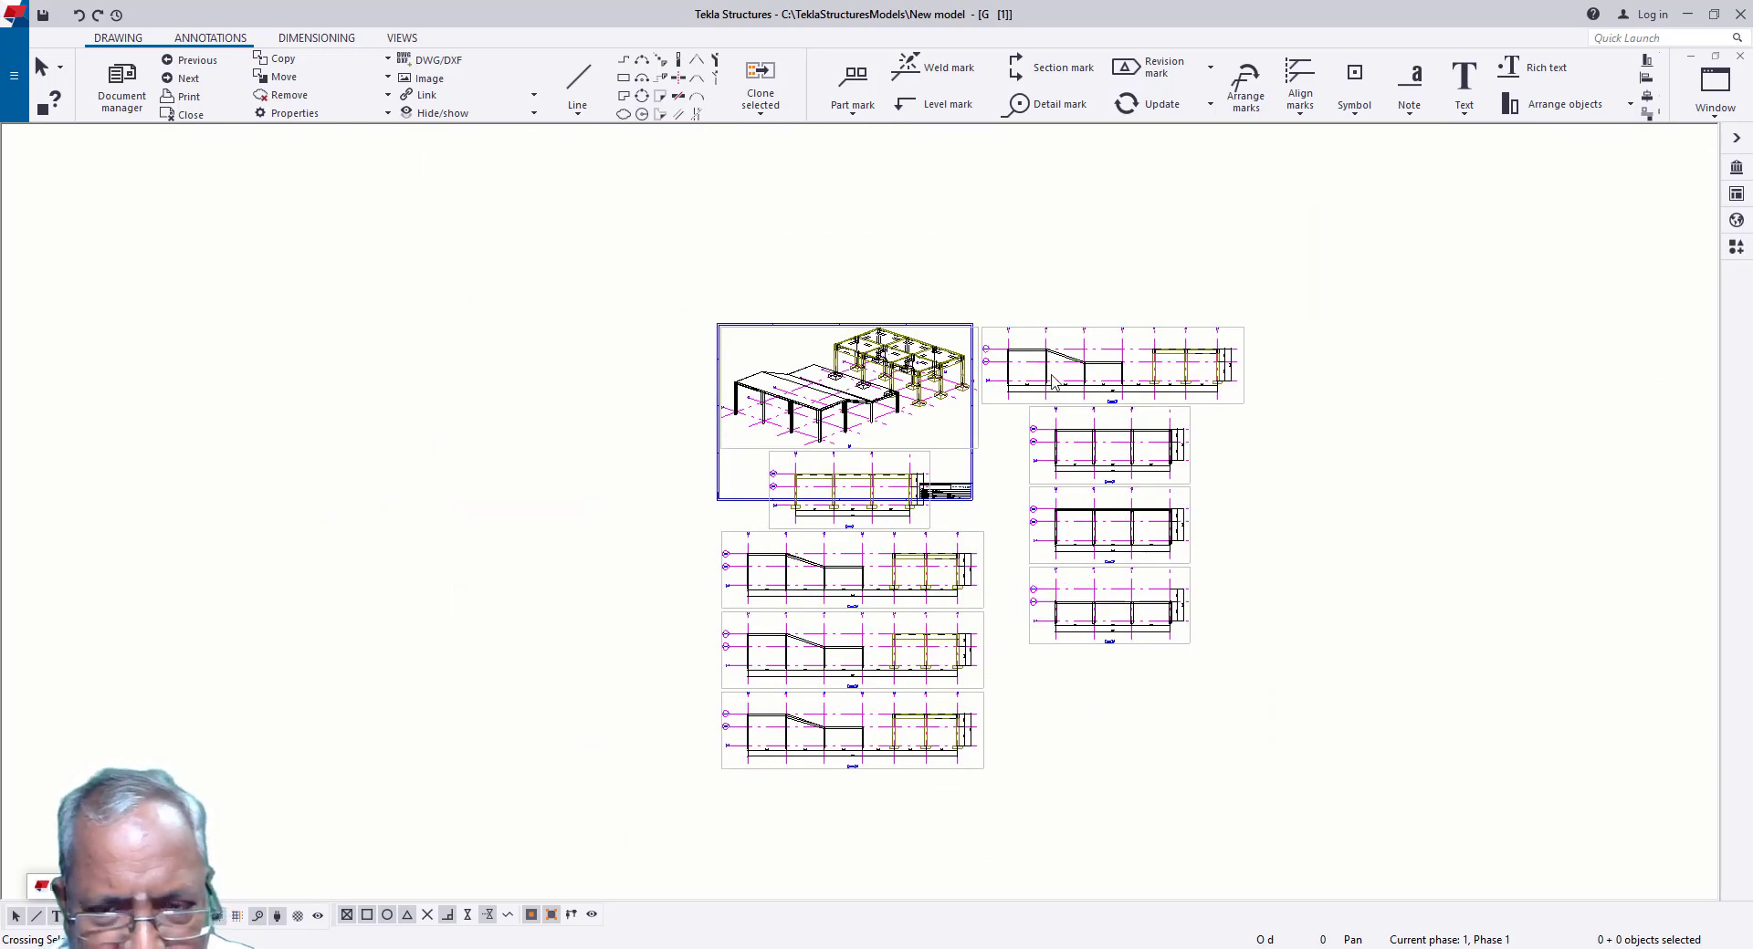
{"action": "scroll", "coordinate": [901, 420], "scroll_direction": "up", "scroll_amount": 3}
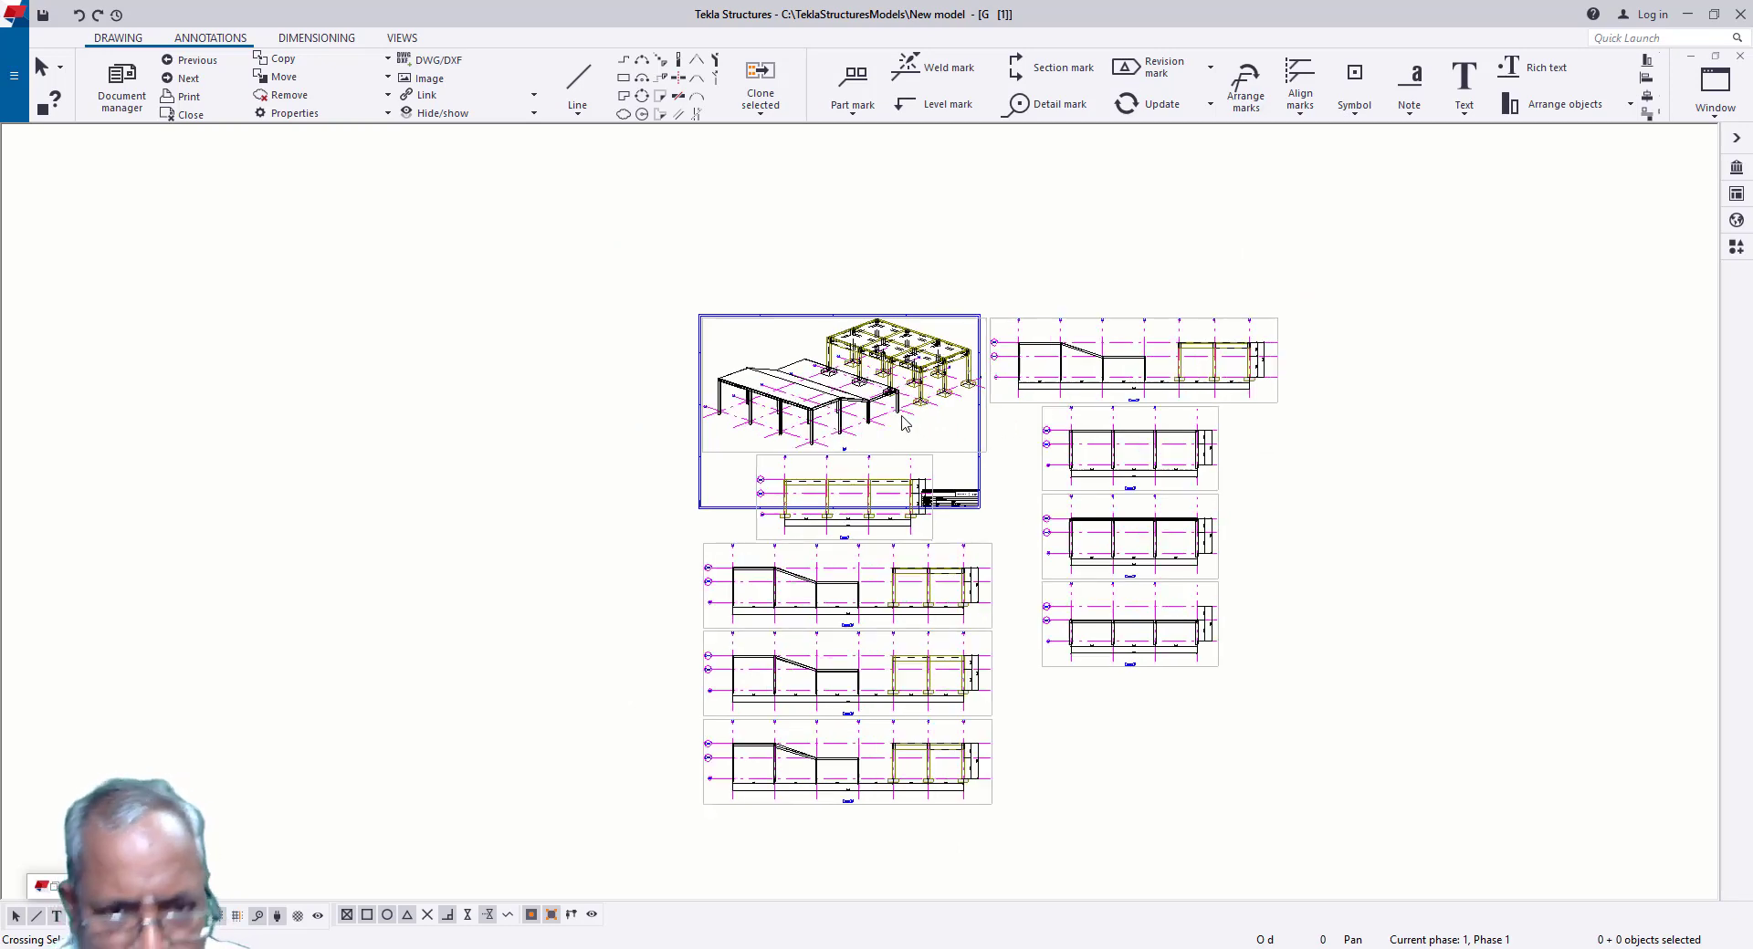
{"action": "scroll", "coordinate": [901, 420], "scroll_direction": "down", "scroll_amount": 2}
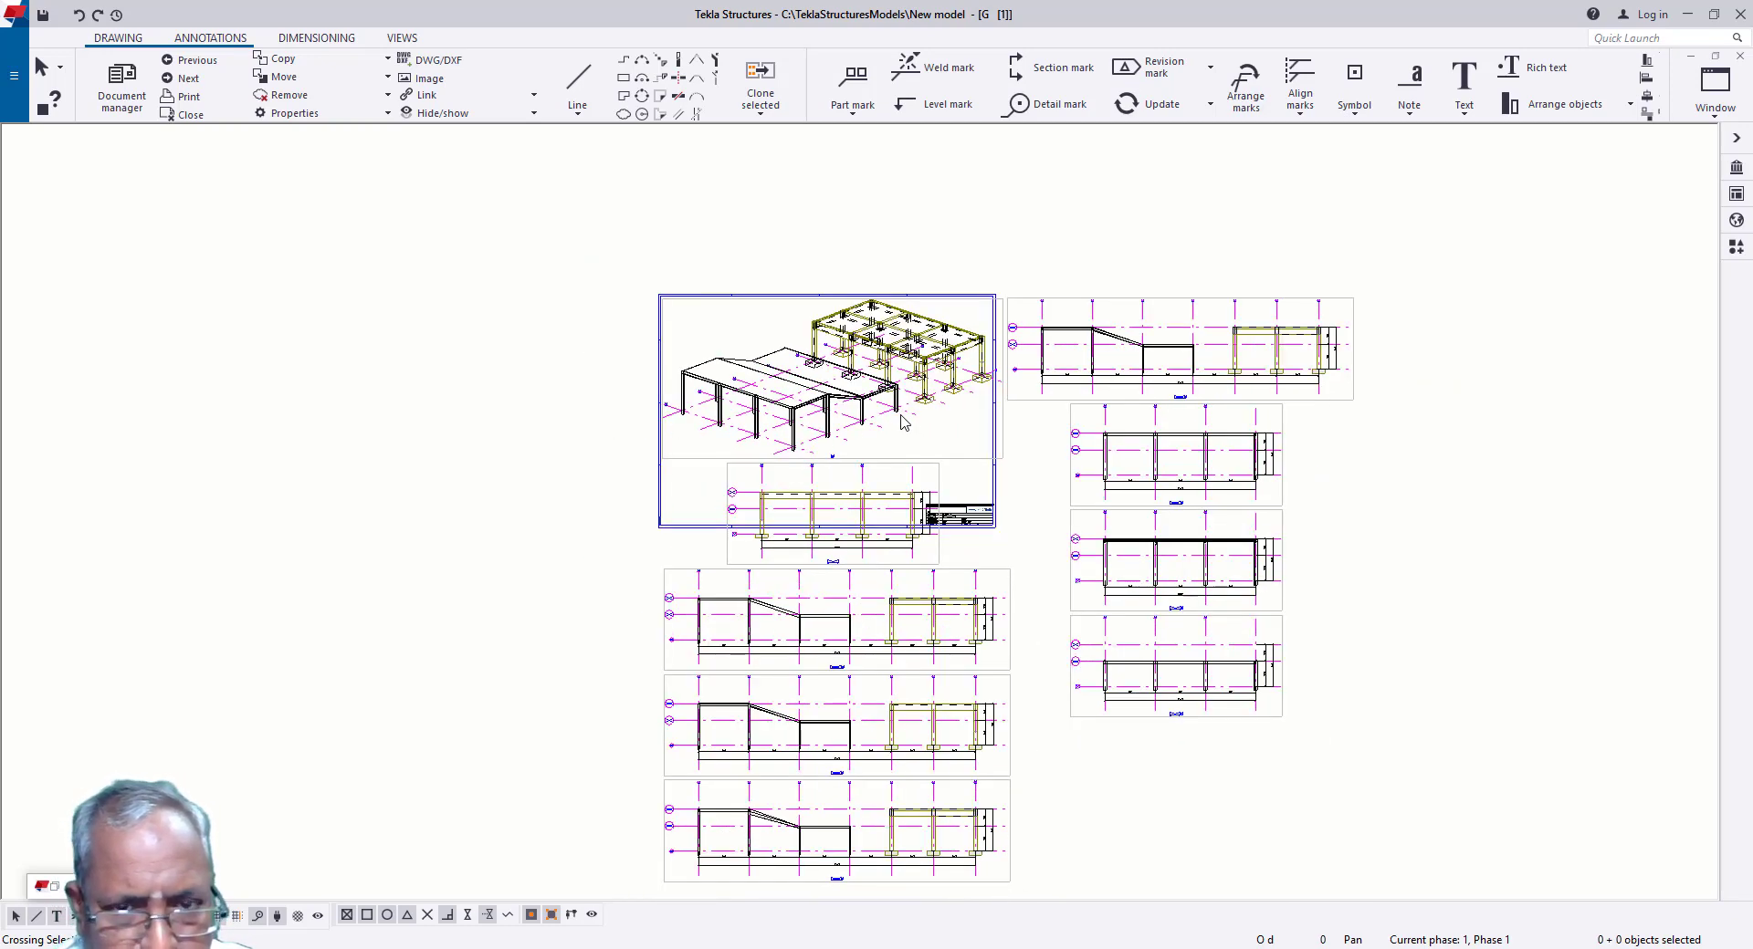
{"action": "scroll", "coordinate": [901, 420], "scroll_direction": "up", "scroll_amount": 1}
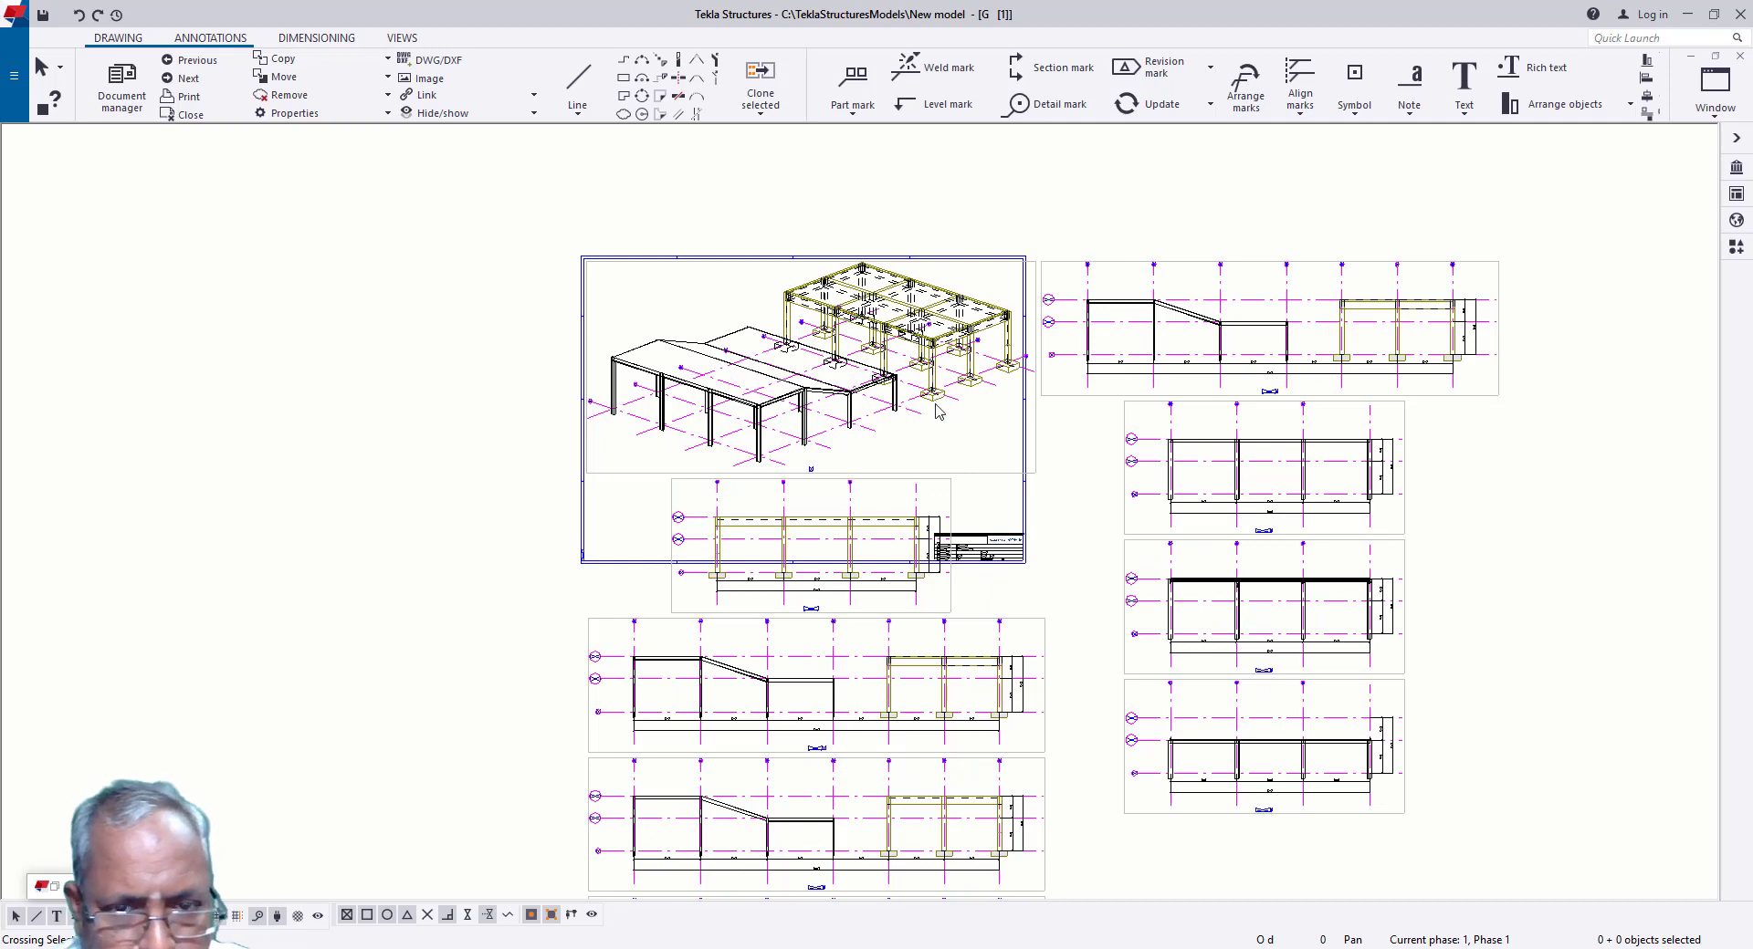
{"action": "scroll", "coordinate": [929, 412], "scroll_direction": "up", "scroll_amount": 1}
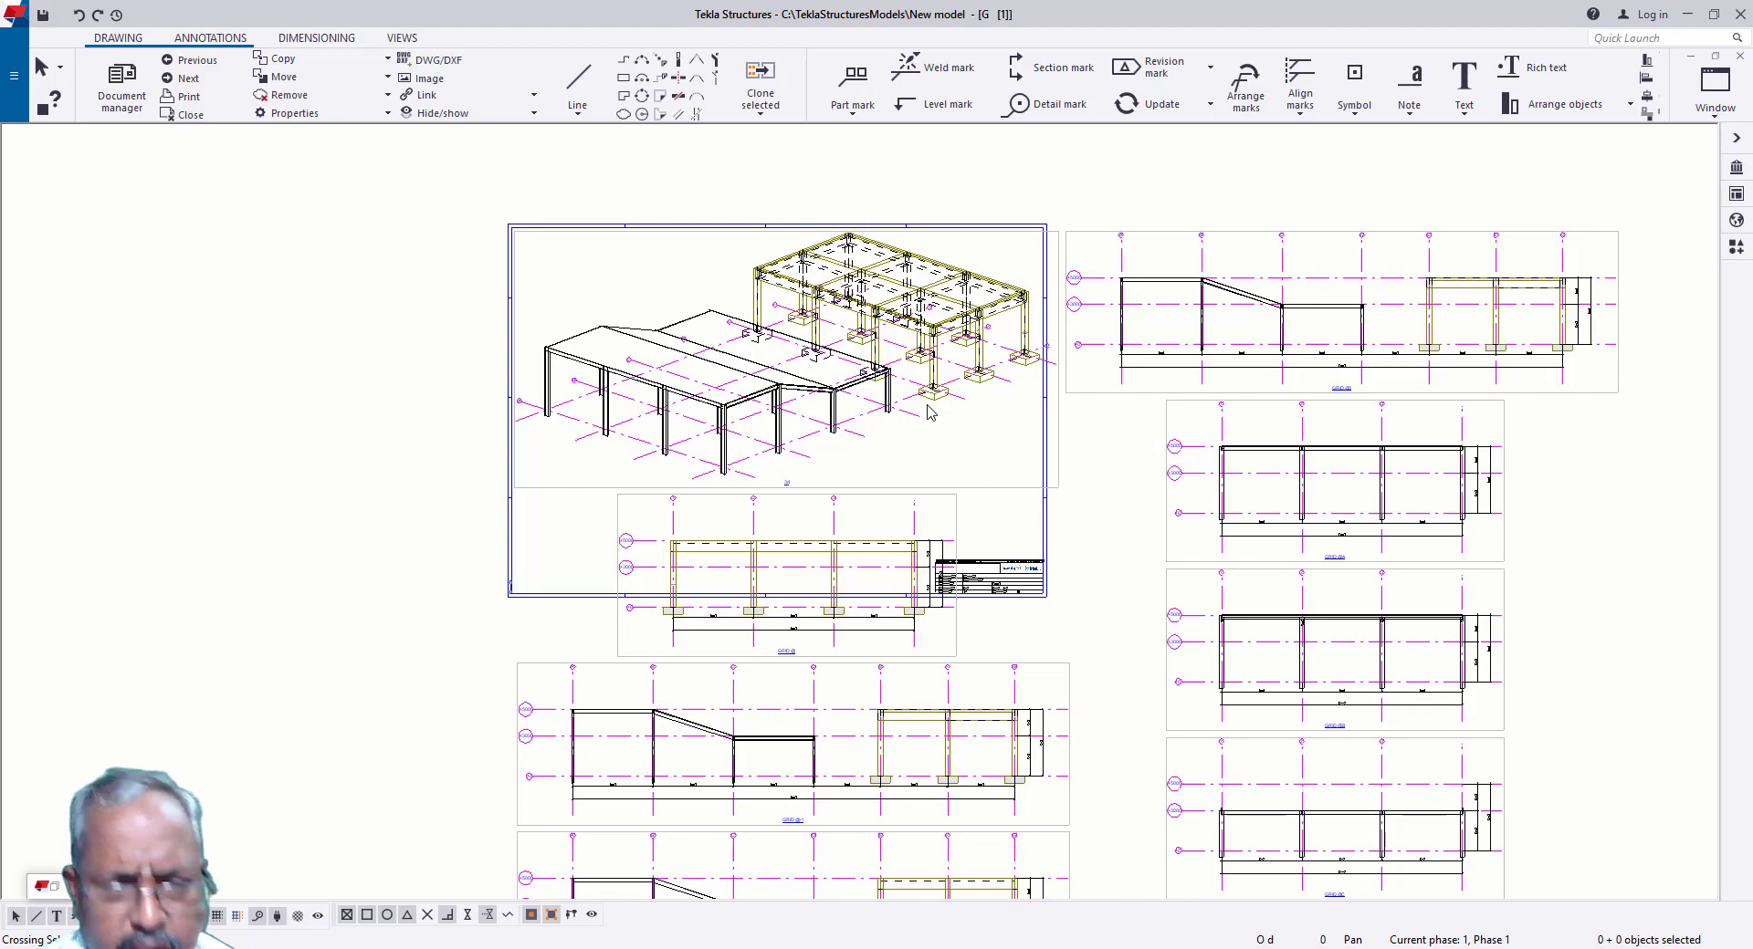
{"action": "scroll", "coordinate": [809, 383], "scroll_direction": "up", "scroll_amount": 4}
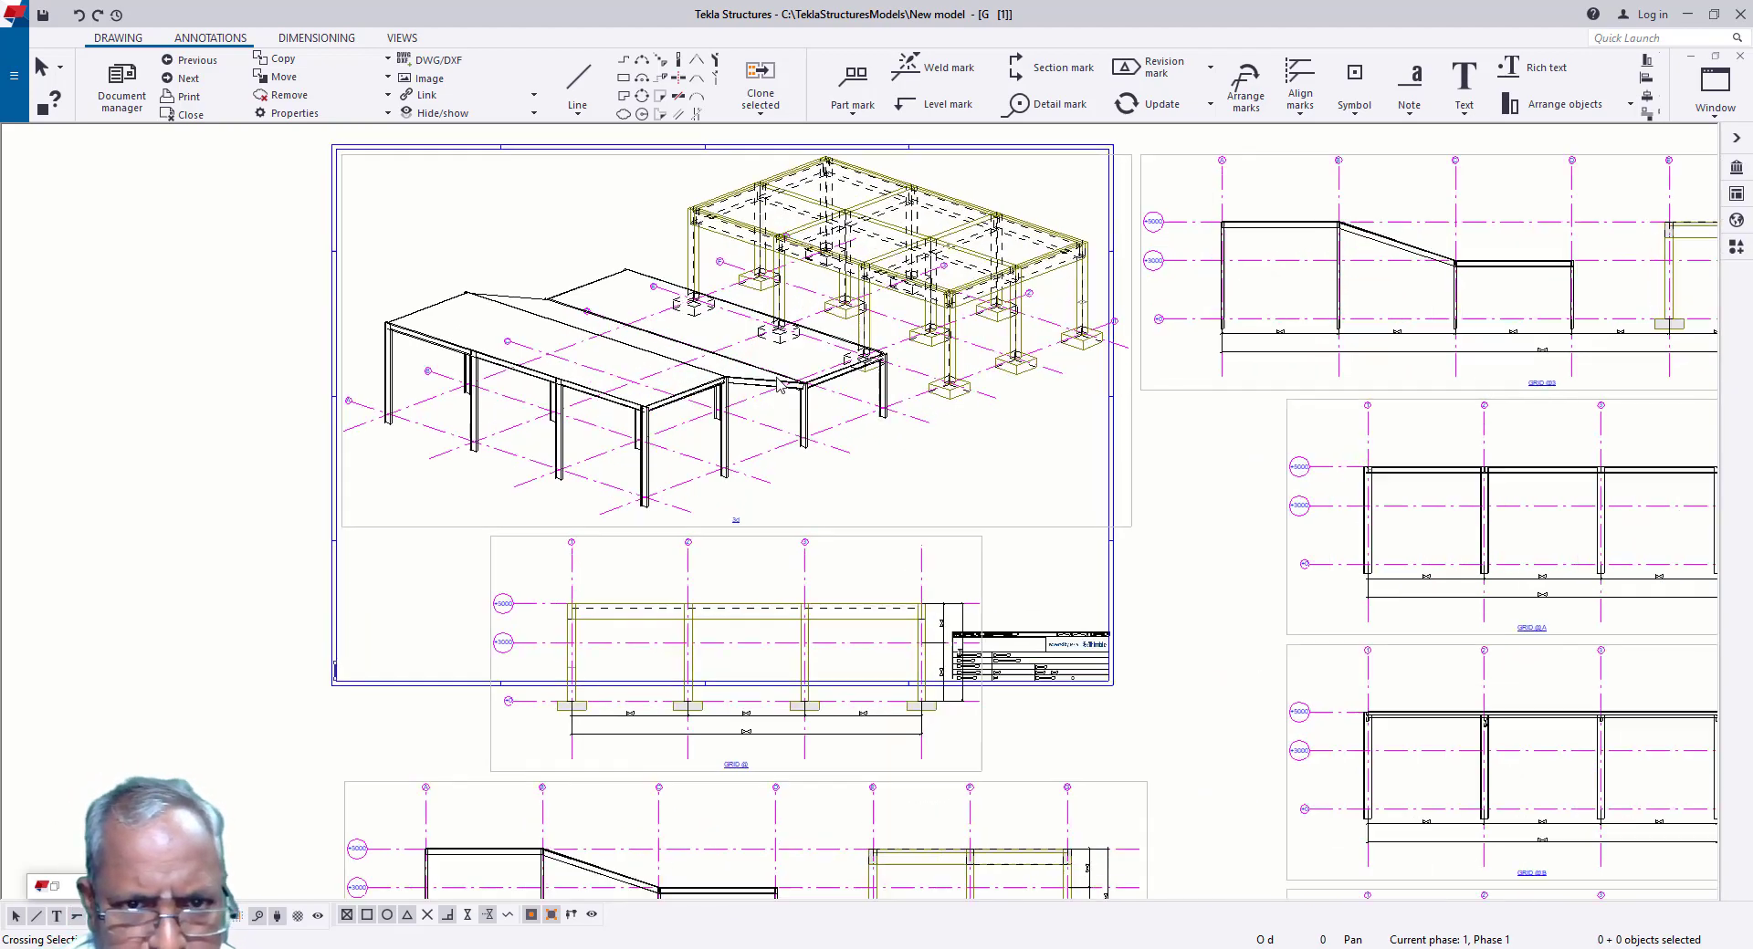
{"action": "scroll", "coordinate": [645, 287], "scroll_direction": "down", "scroll_amount": 3}
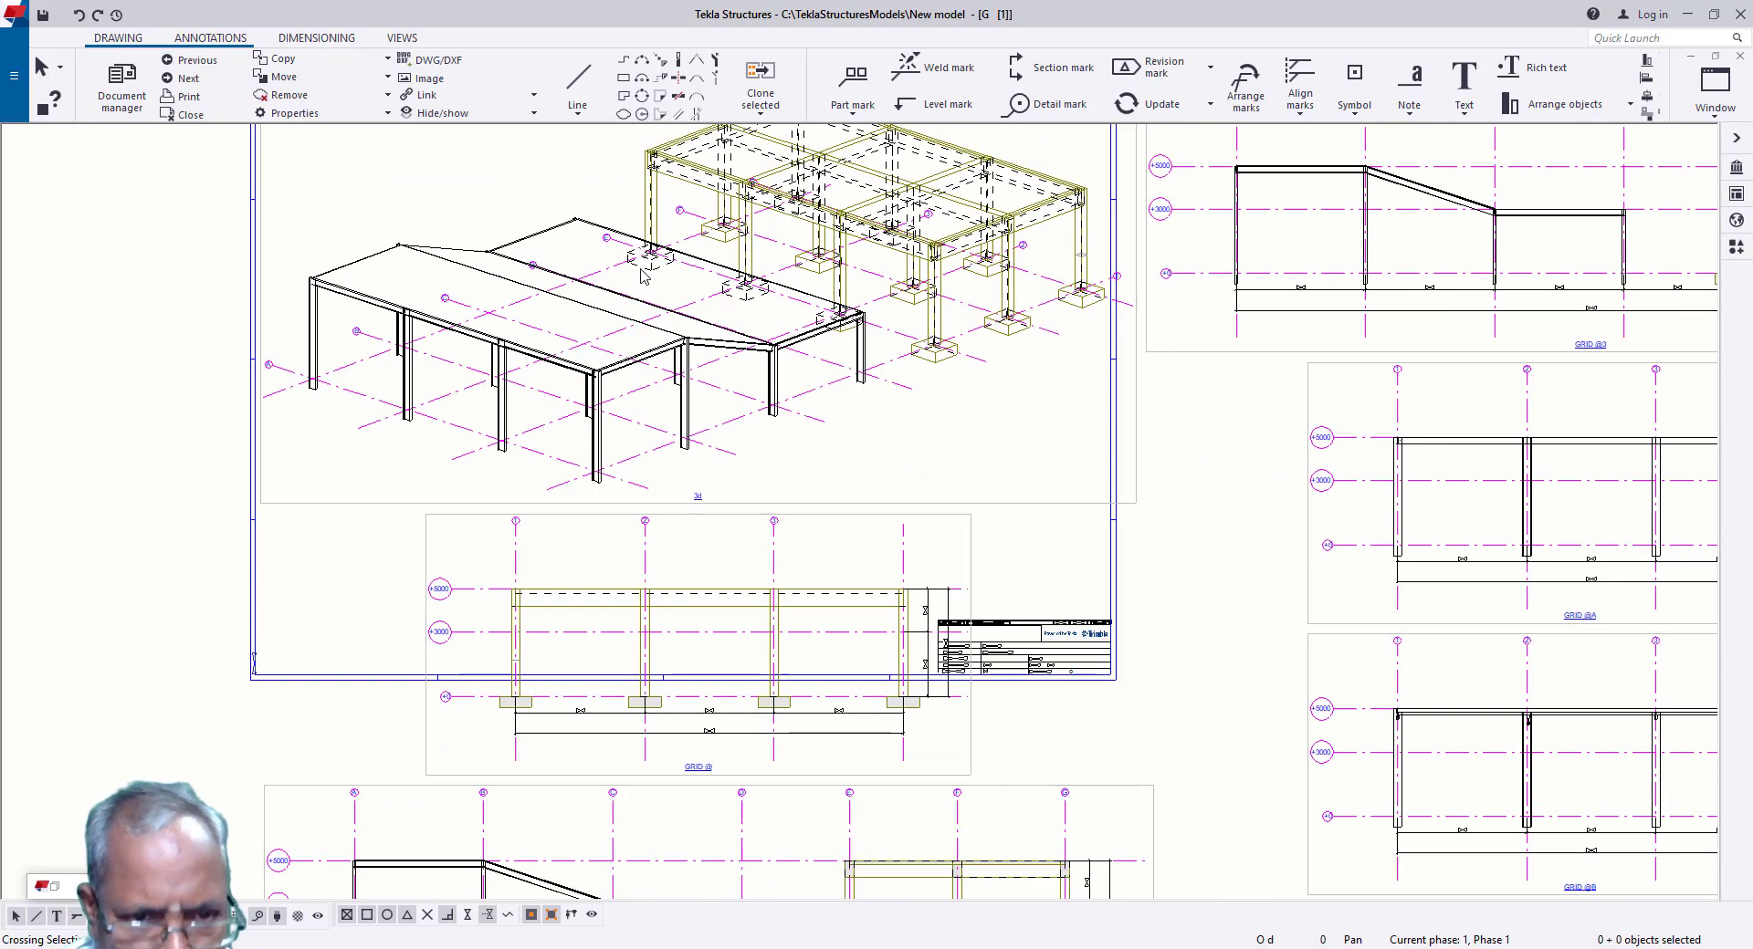
Step: Examine the GRID @ section view's dimensions and footings in the general arrangement drawing, and close the drawing
{"action": "scroll", "coordinate": [666, 753], "scroll_direction": "up", "scroll_amount": 2}
{"action": "scroll", "coordinate": [666, 753], "scroll_direction": "up", "scroll_amount": 6}
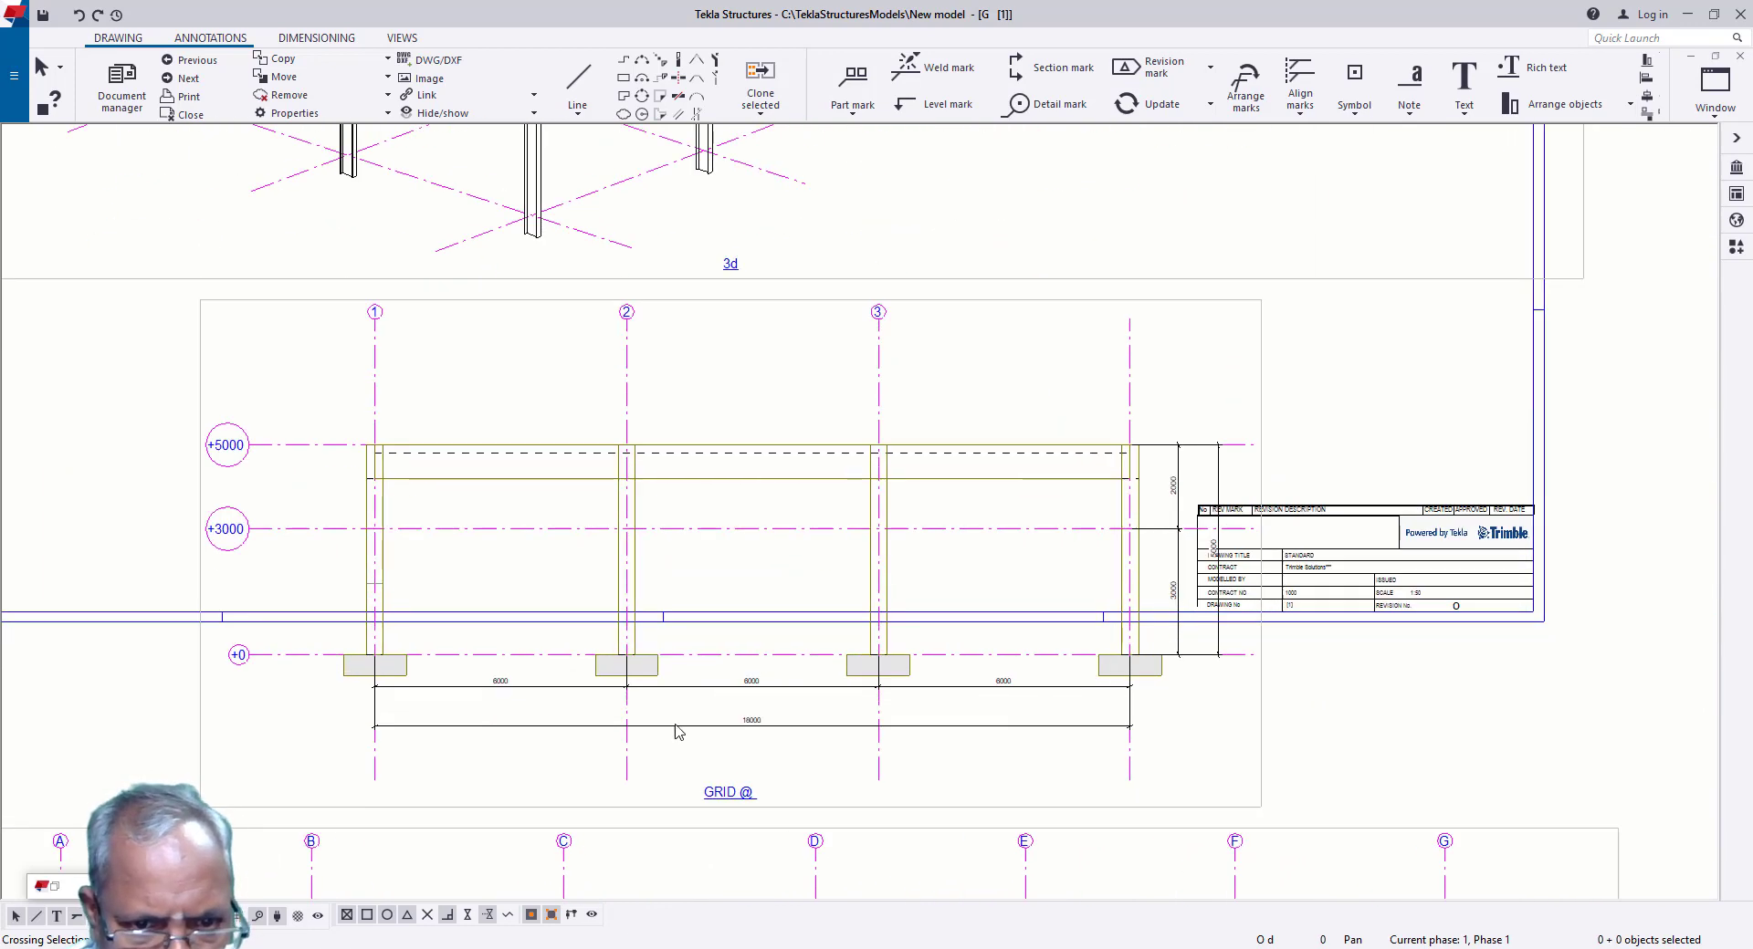
{"action": "scroll", "coordinate": [774, 686], "scroll_direction": "down", "scroll_amount": 6}
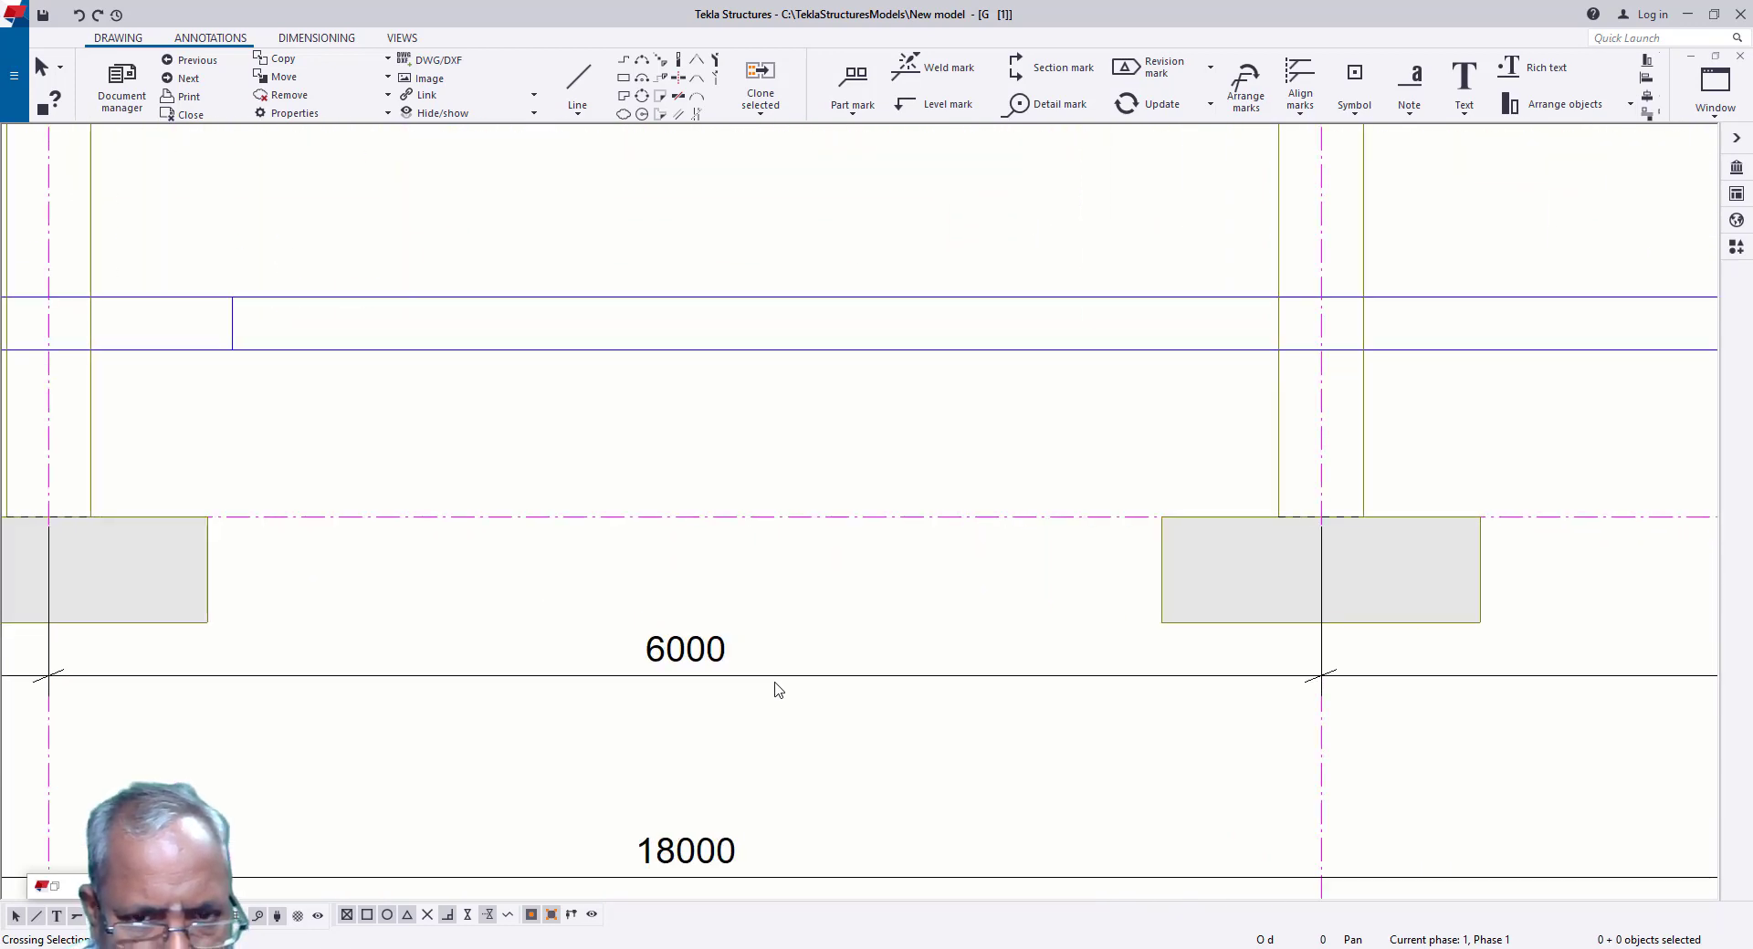
{"action": "scroll", "coordinate": [776, 691], "scroll_direction": "down", "scroll_amount": 3}
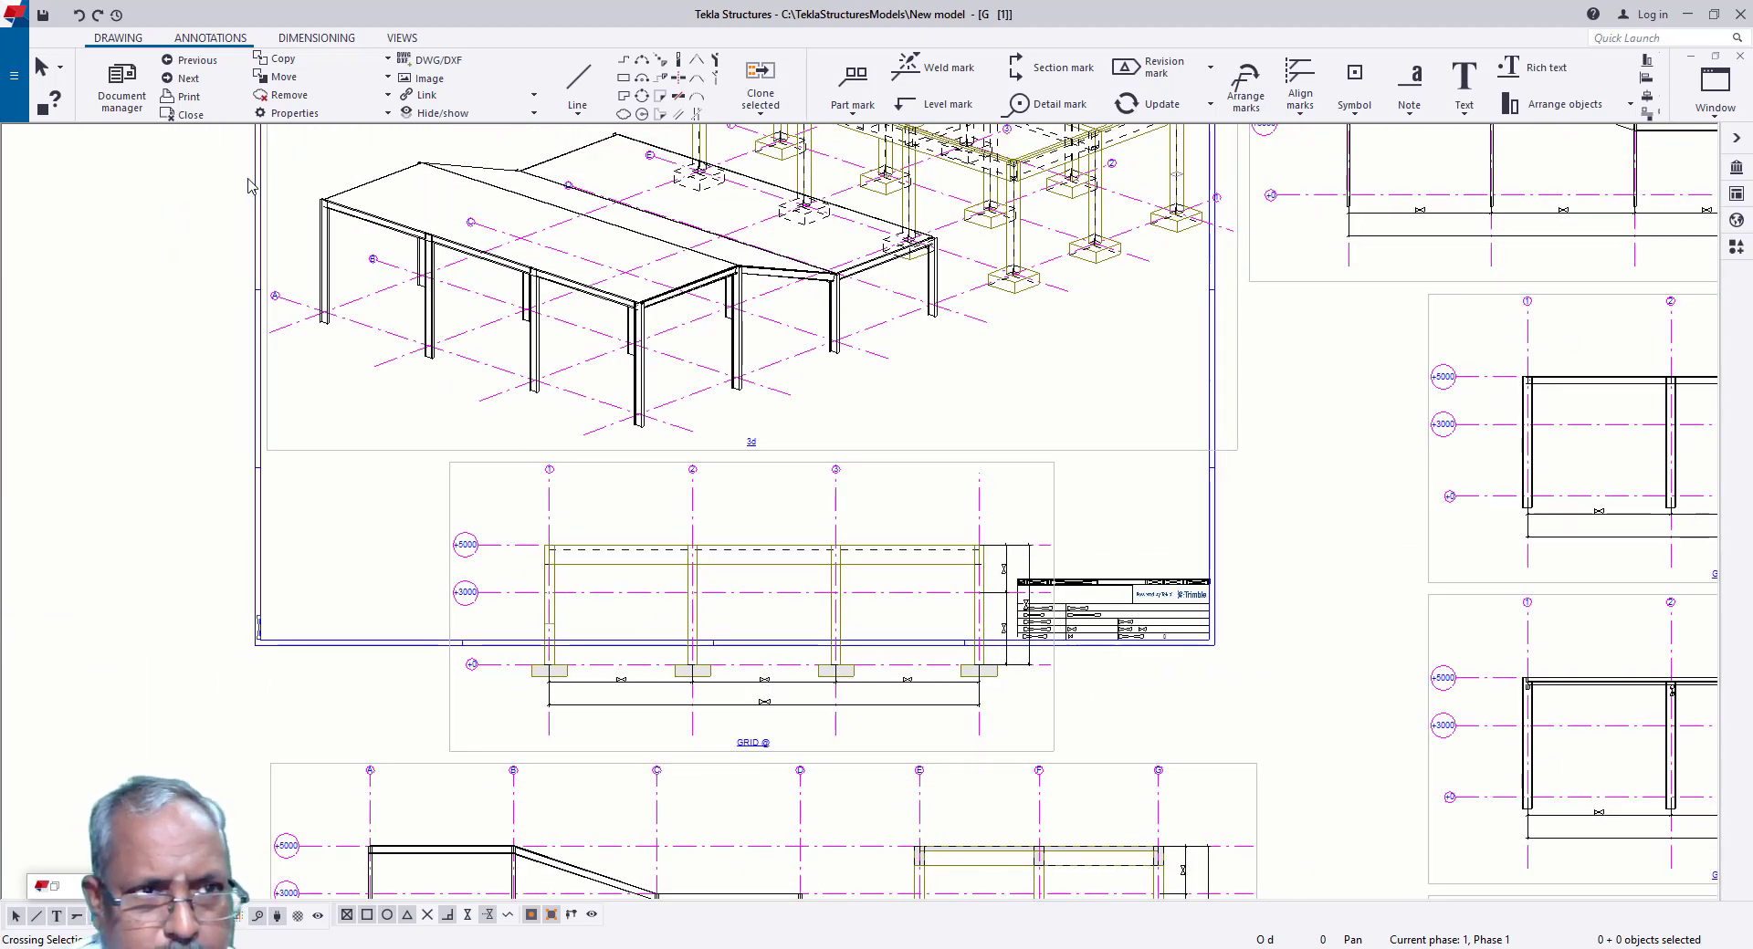
{"action": "left_click", "coordinate": [1740, 58]}
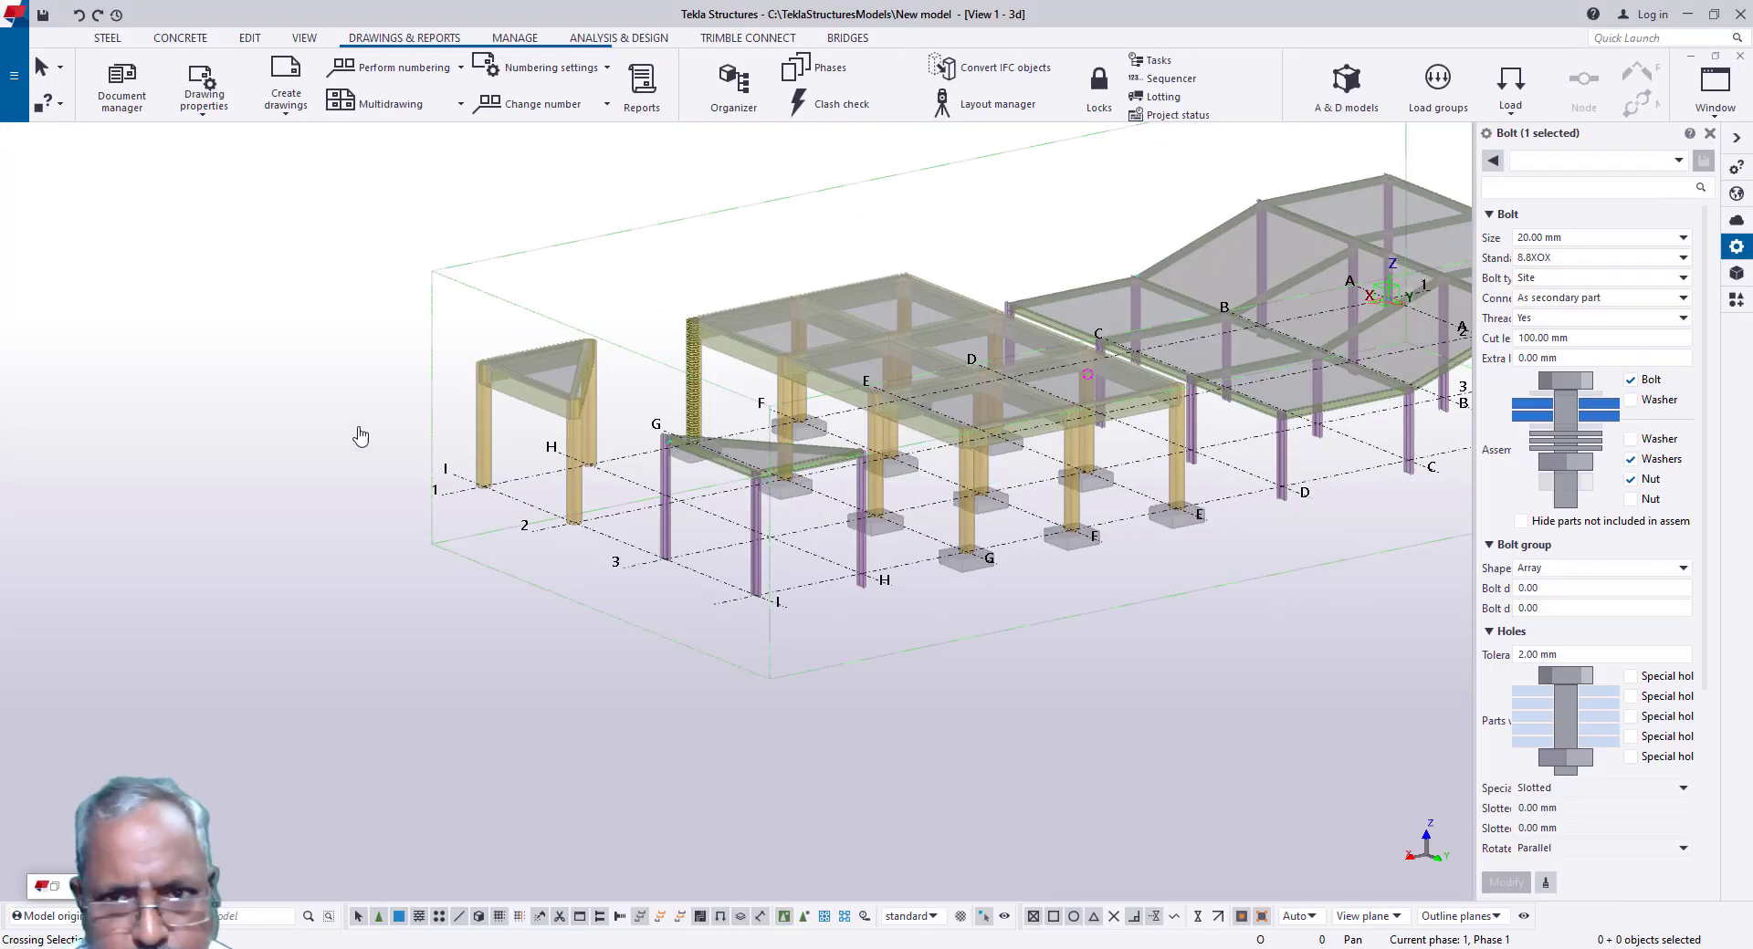
Step: Review the Assembly & Part list report for the steel members, and minimize the report window
{"action": "left_click", "coordinate": [338, 403]}
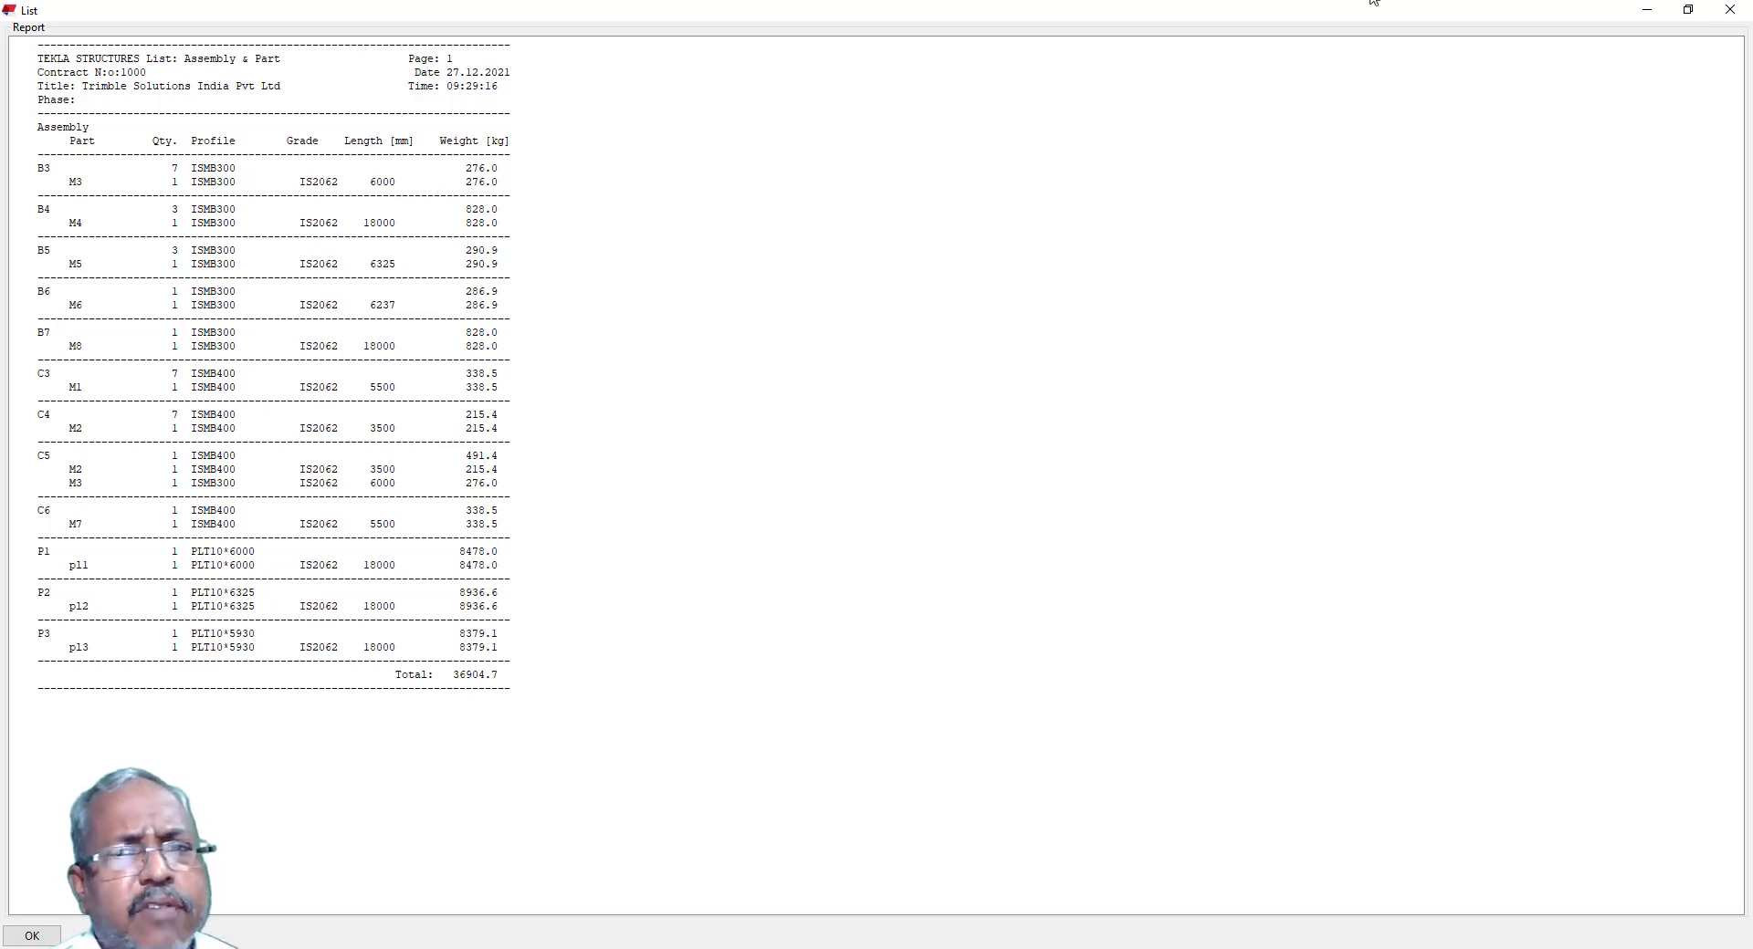
{"action": "left_click", "coordinate": [1647, 9]}
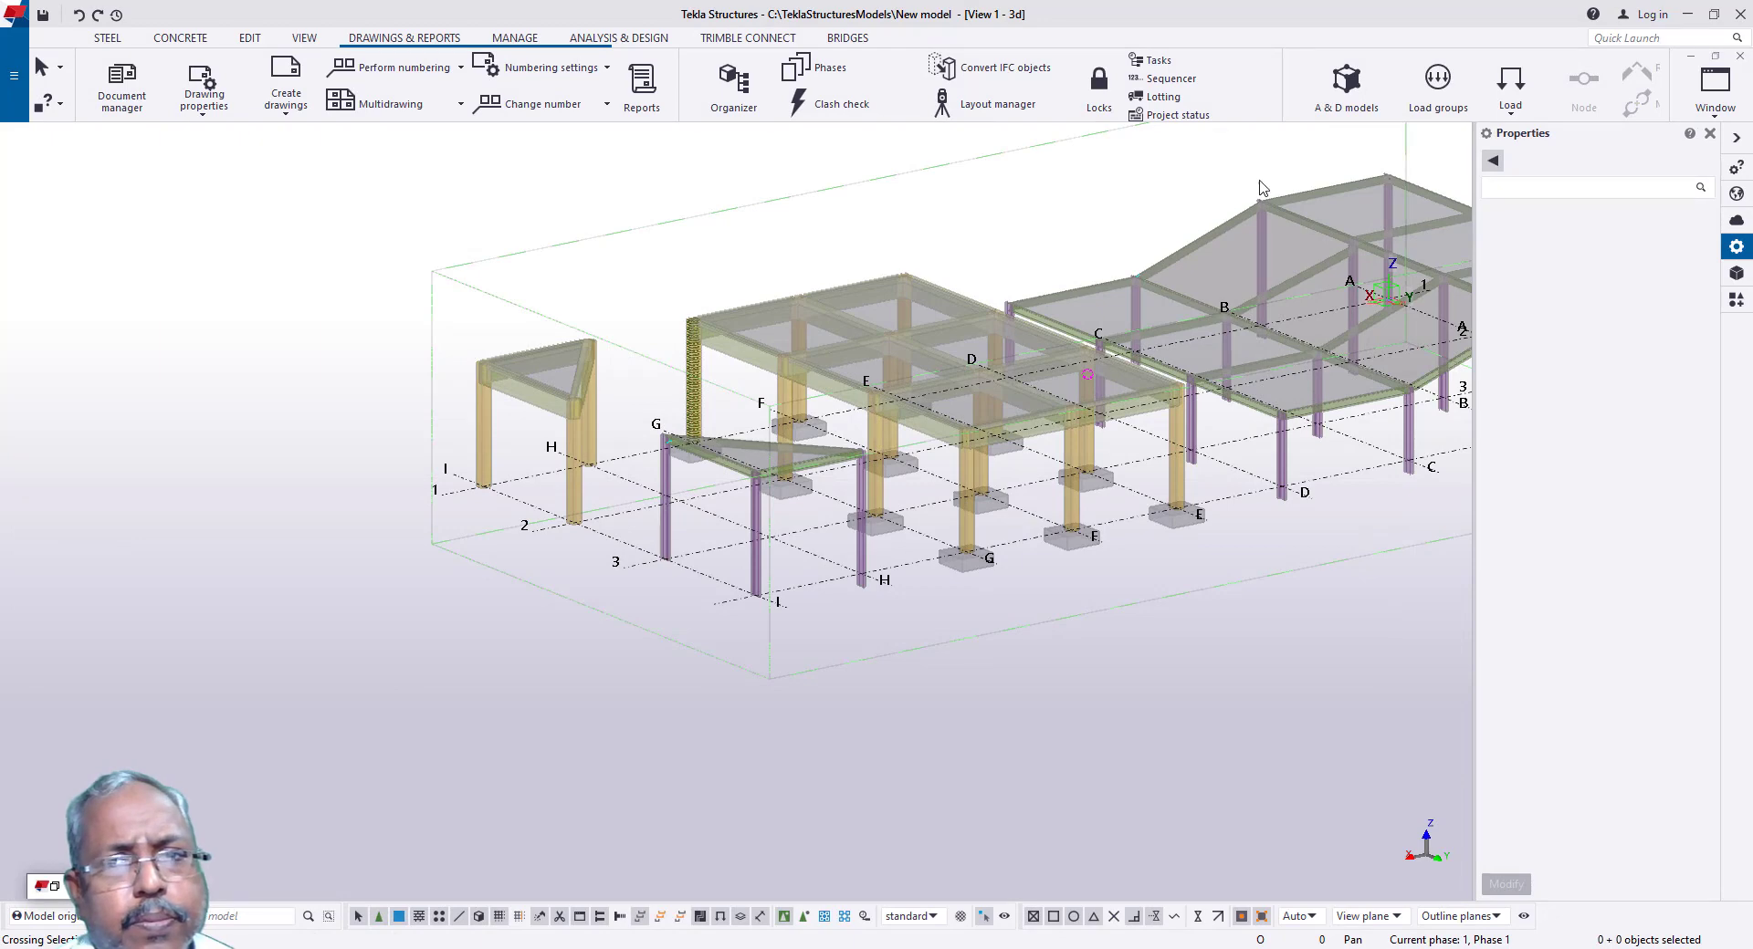
Step: Open the Organizer and synchronize it with the model
{"action": "left_click", "coordinate": [112, 40]}
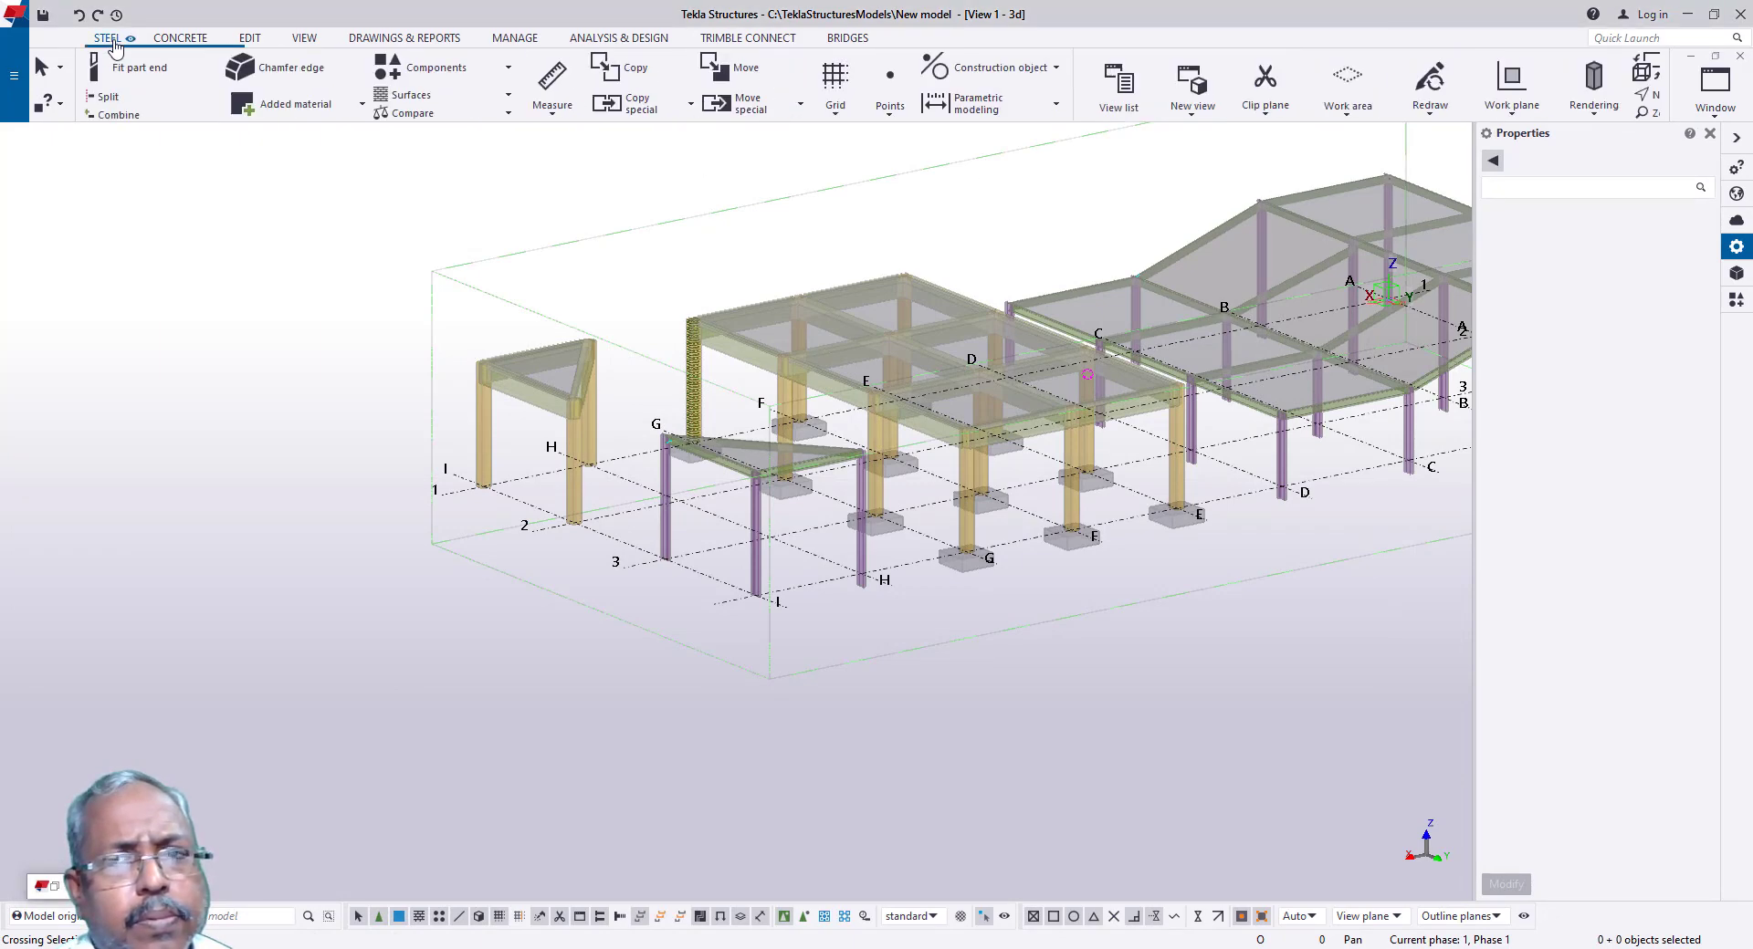
{"action": "left_click", "coordinate": [508, 50]}
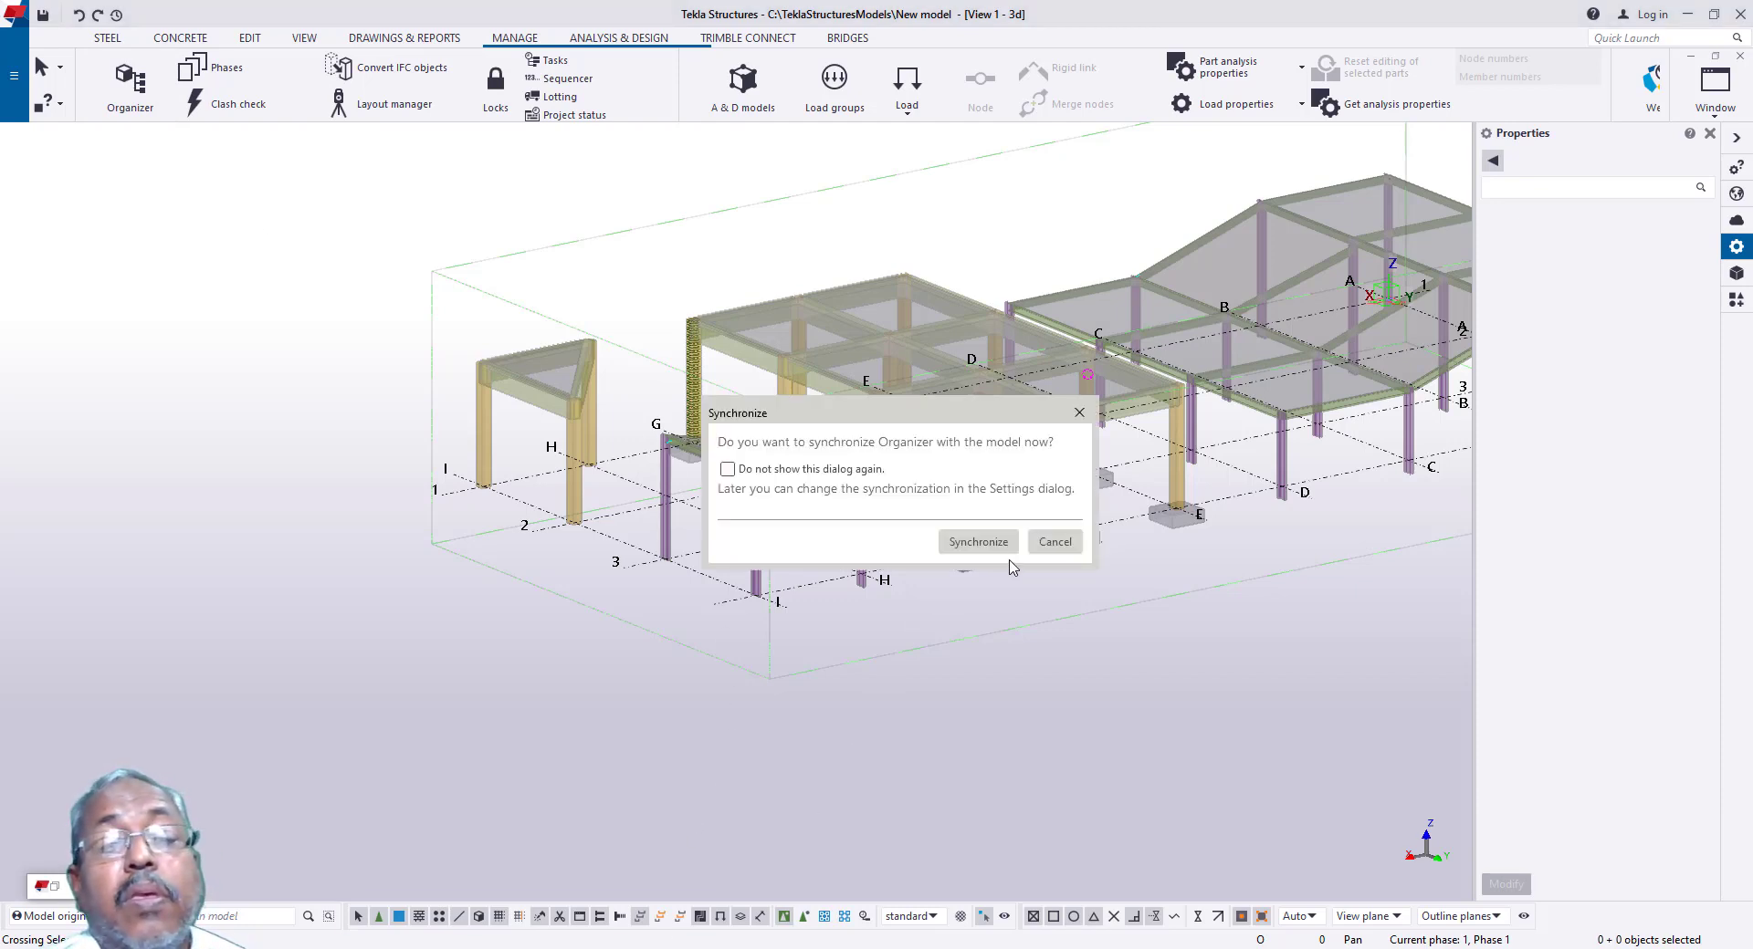
{"action": "left_click", "coordinate": [998, 544]}
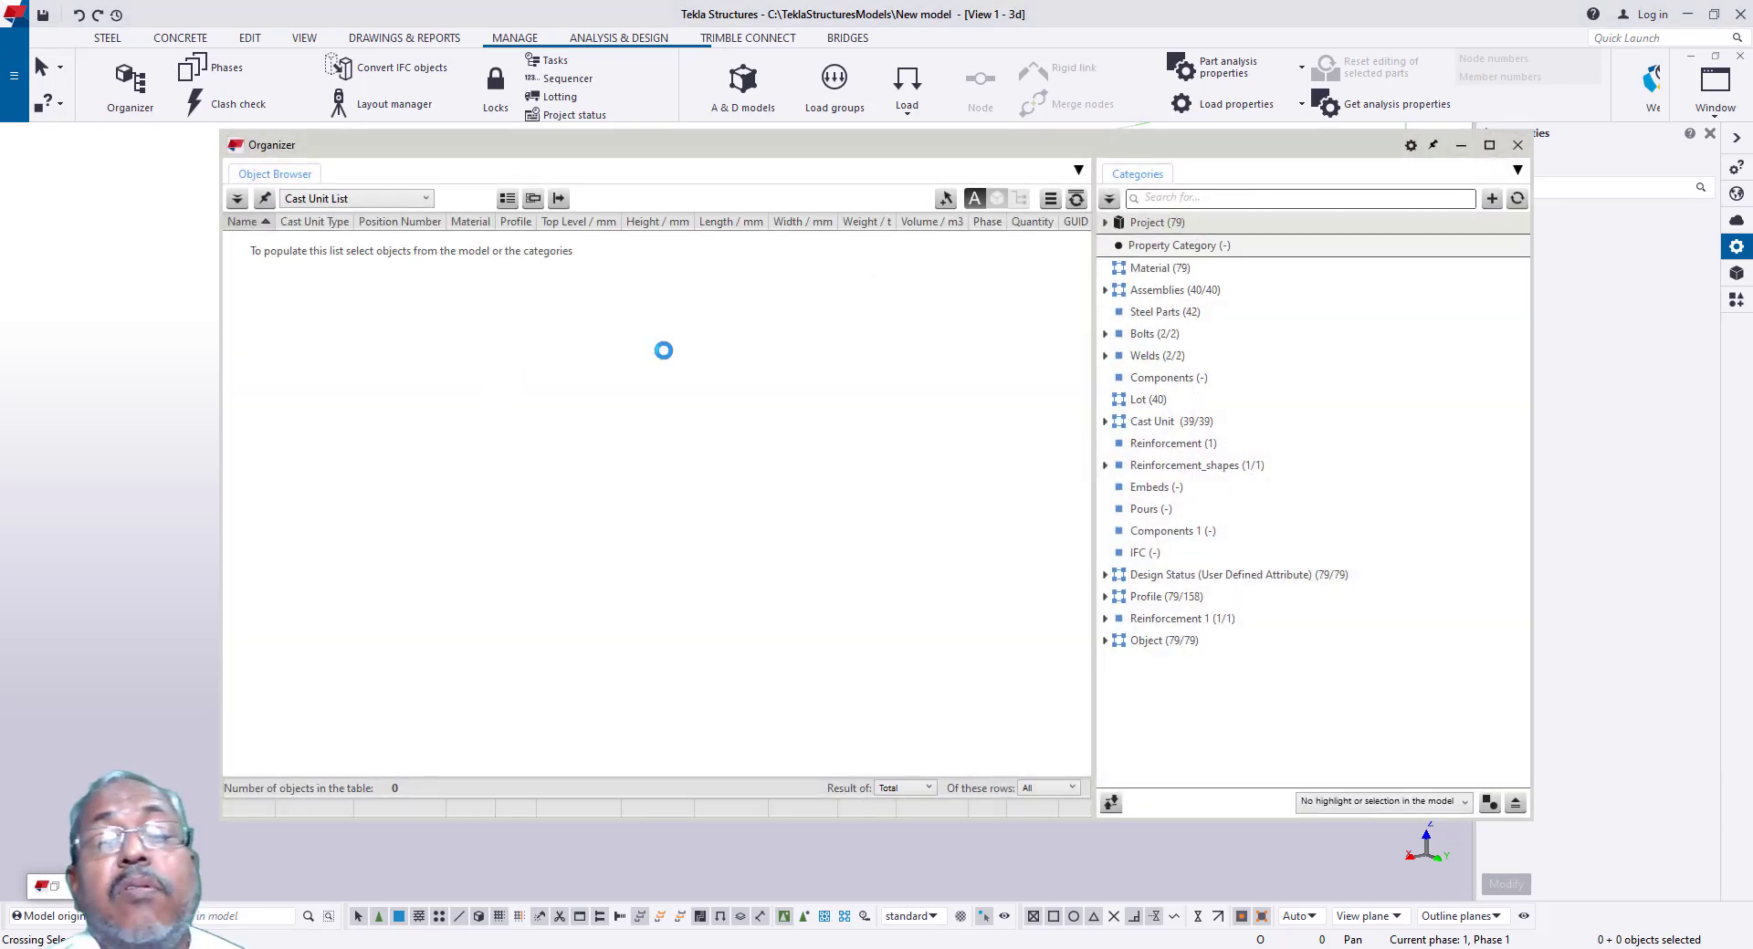
Step: View the object lists for the Material and Assemblies categories in the Organizer, and close the Organizer
{"action": "left_click", "coordinate": [1142, 278]}
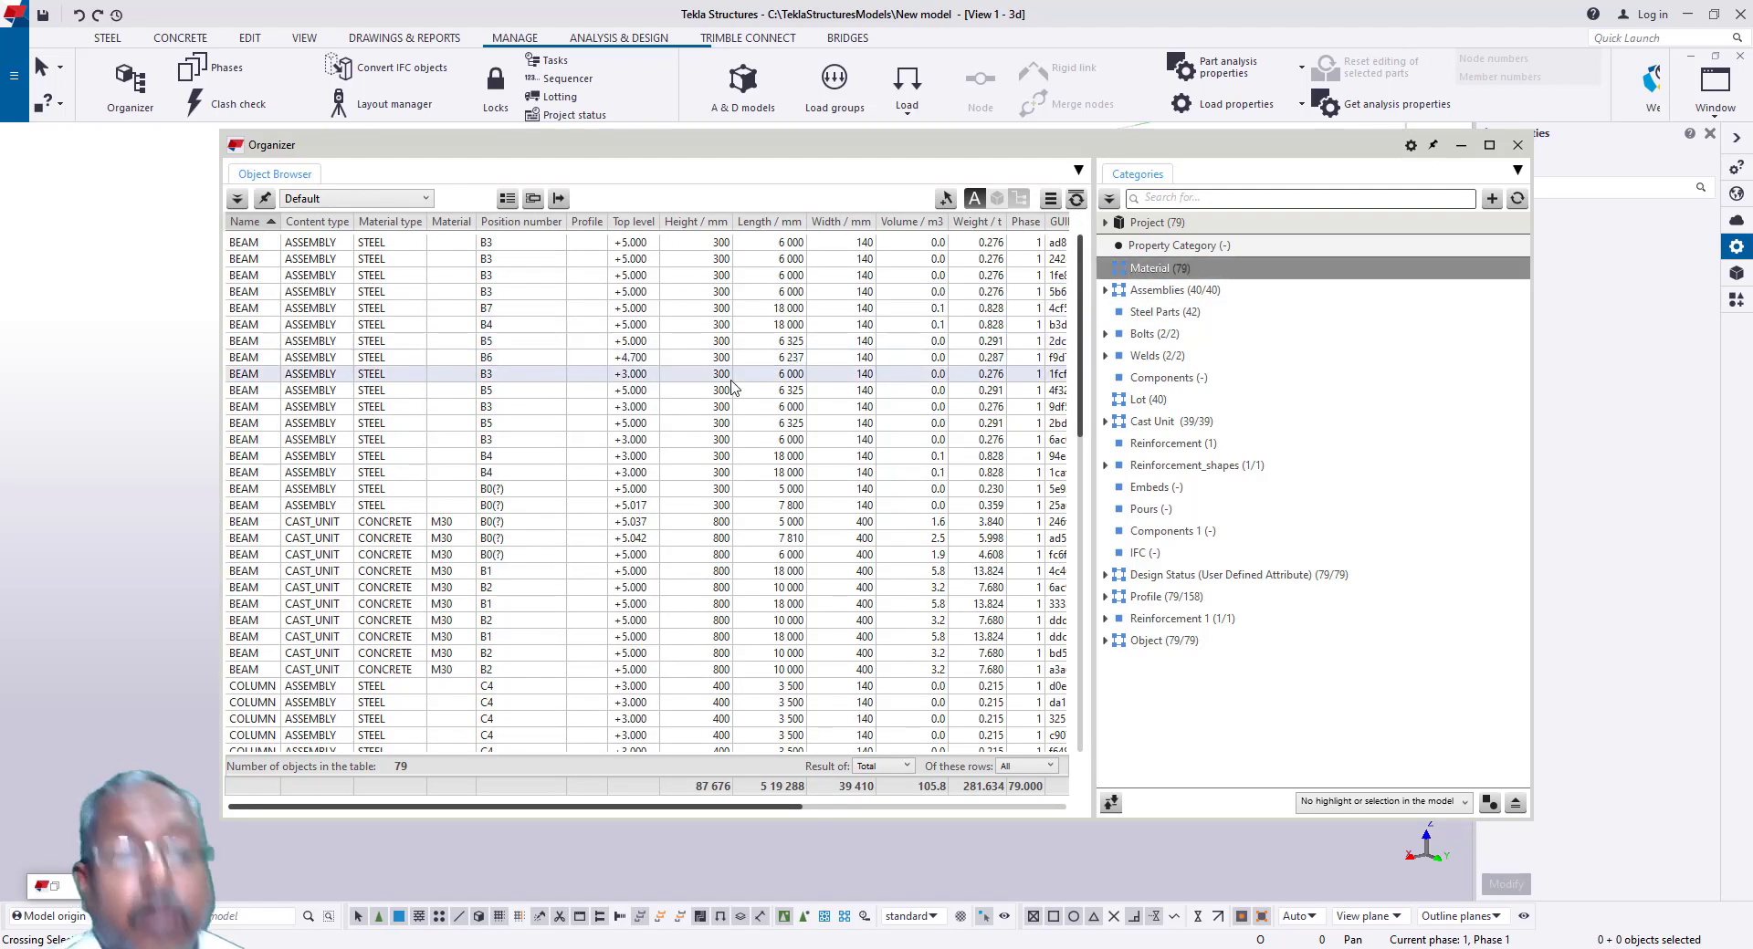
{"action": "left_click", "coordinate": [1160, 292]}
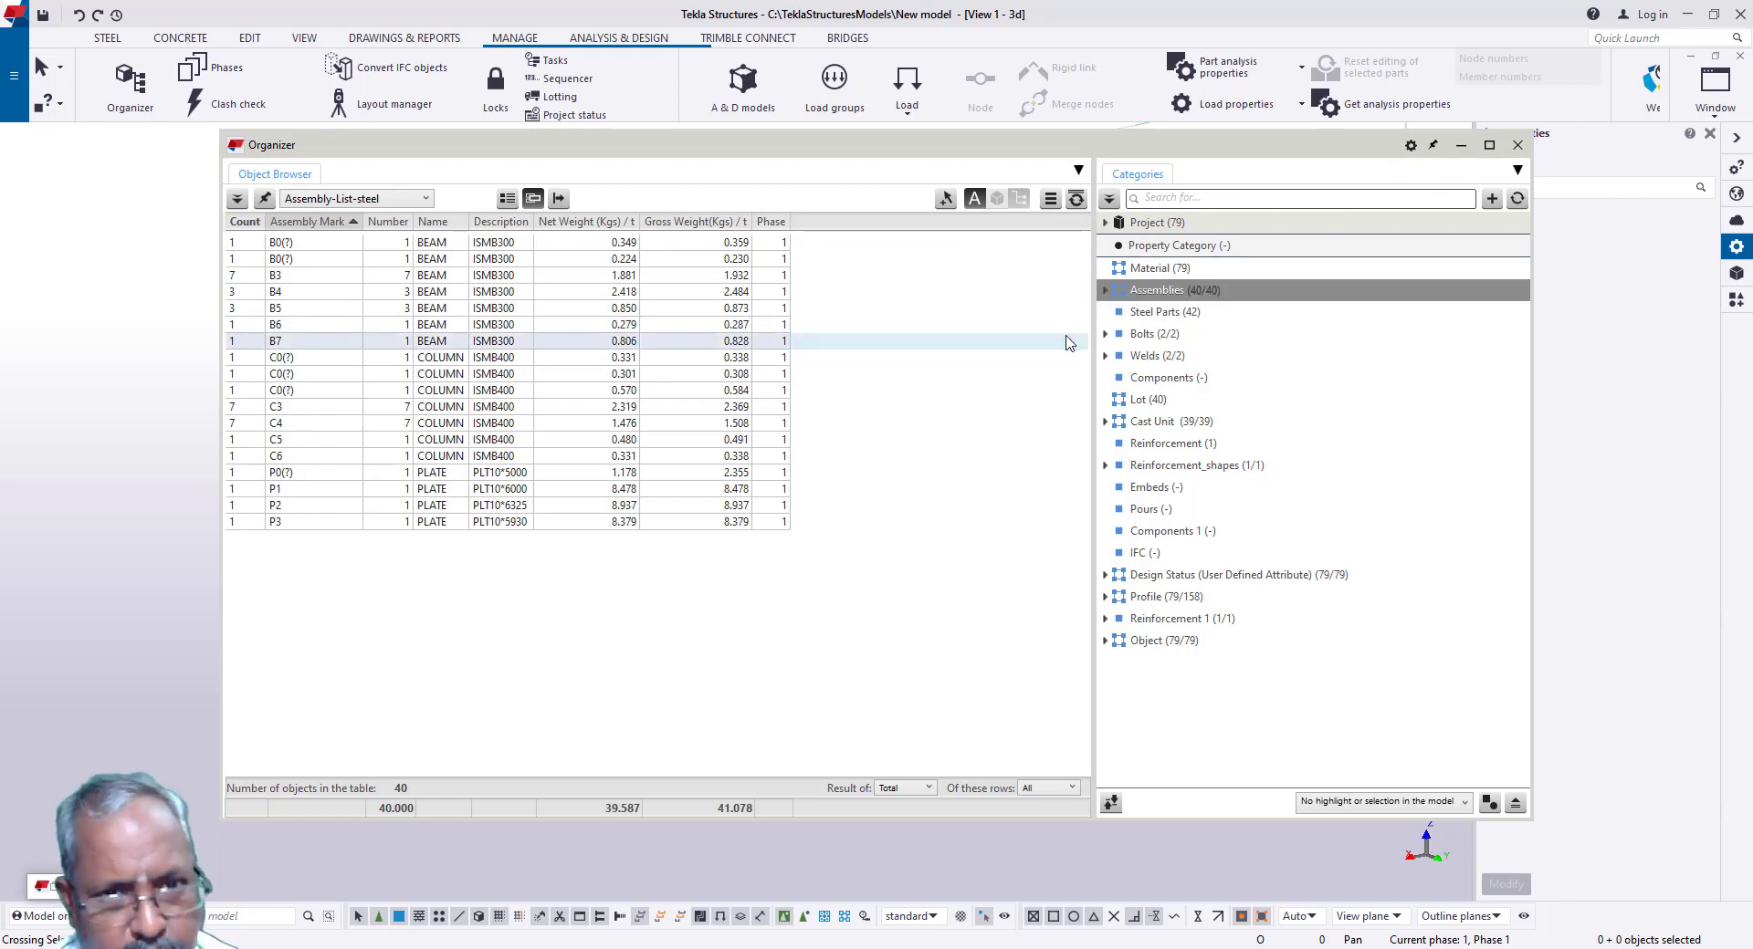
{"action": "left_click", "coordinate": [1517, 145]}
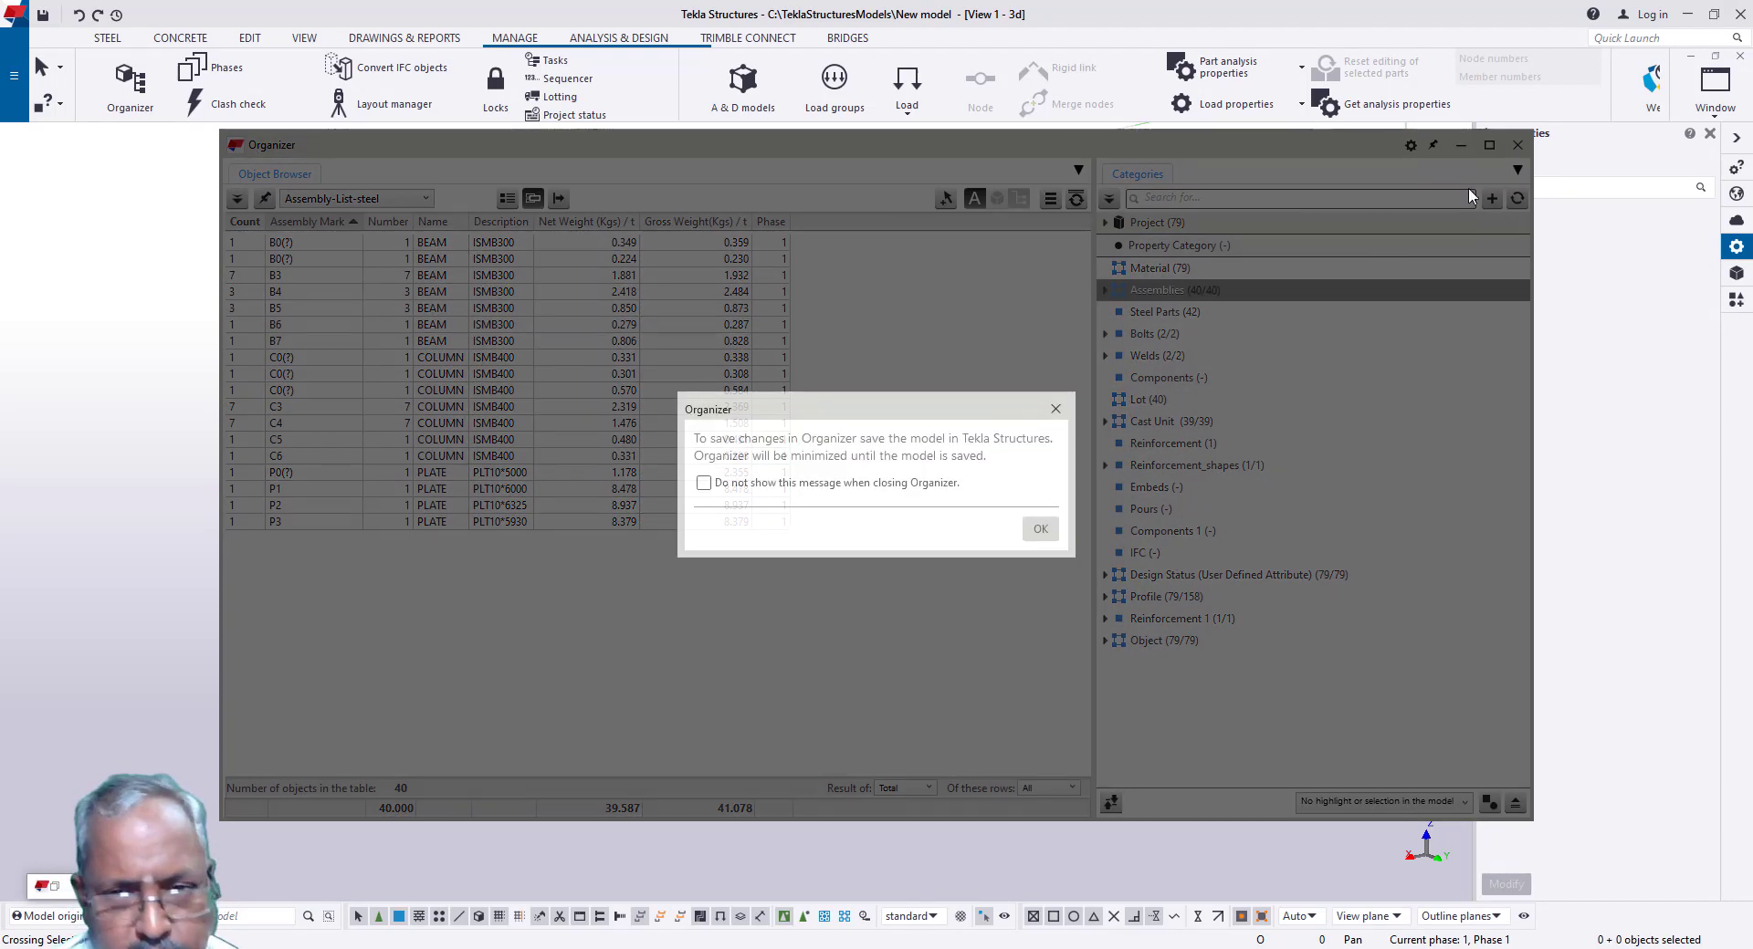
{"action": "left_click", "coordinate": [1042, 529]}
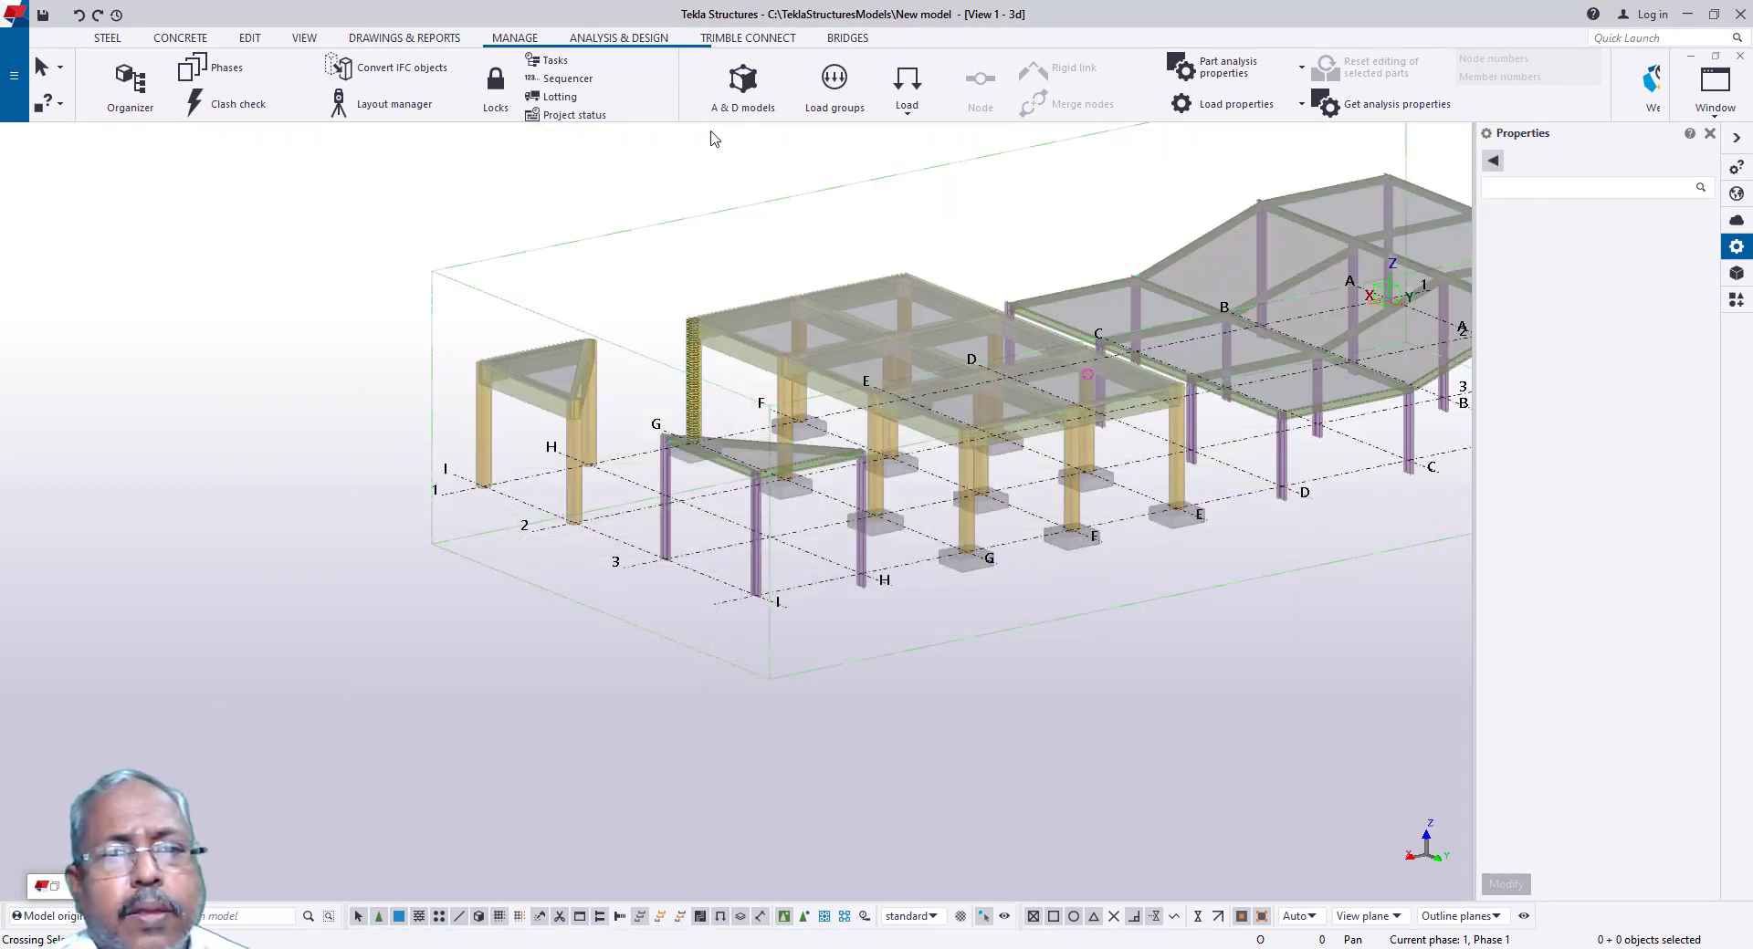
{"action": "left_click", "coordinate": [614, 40]}
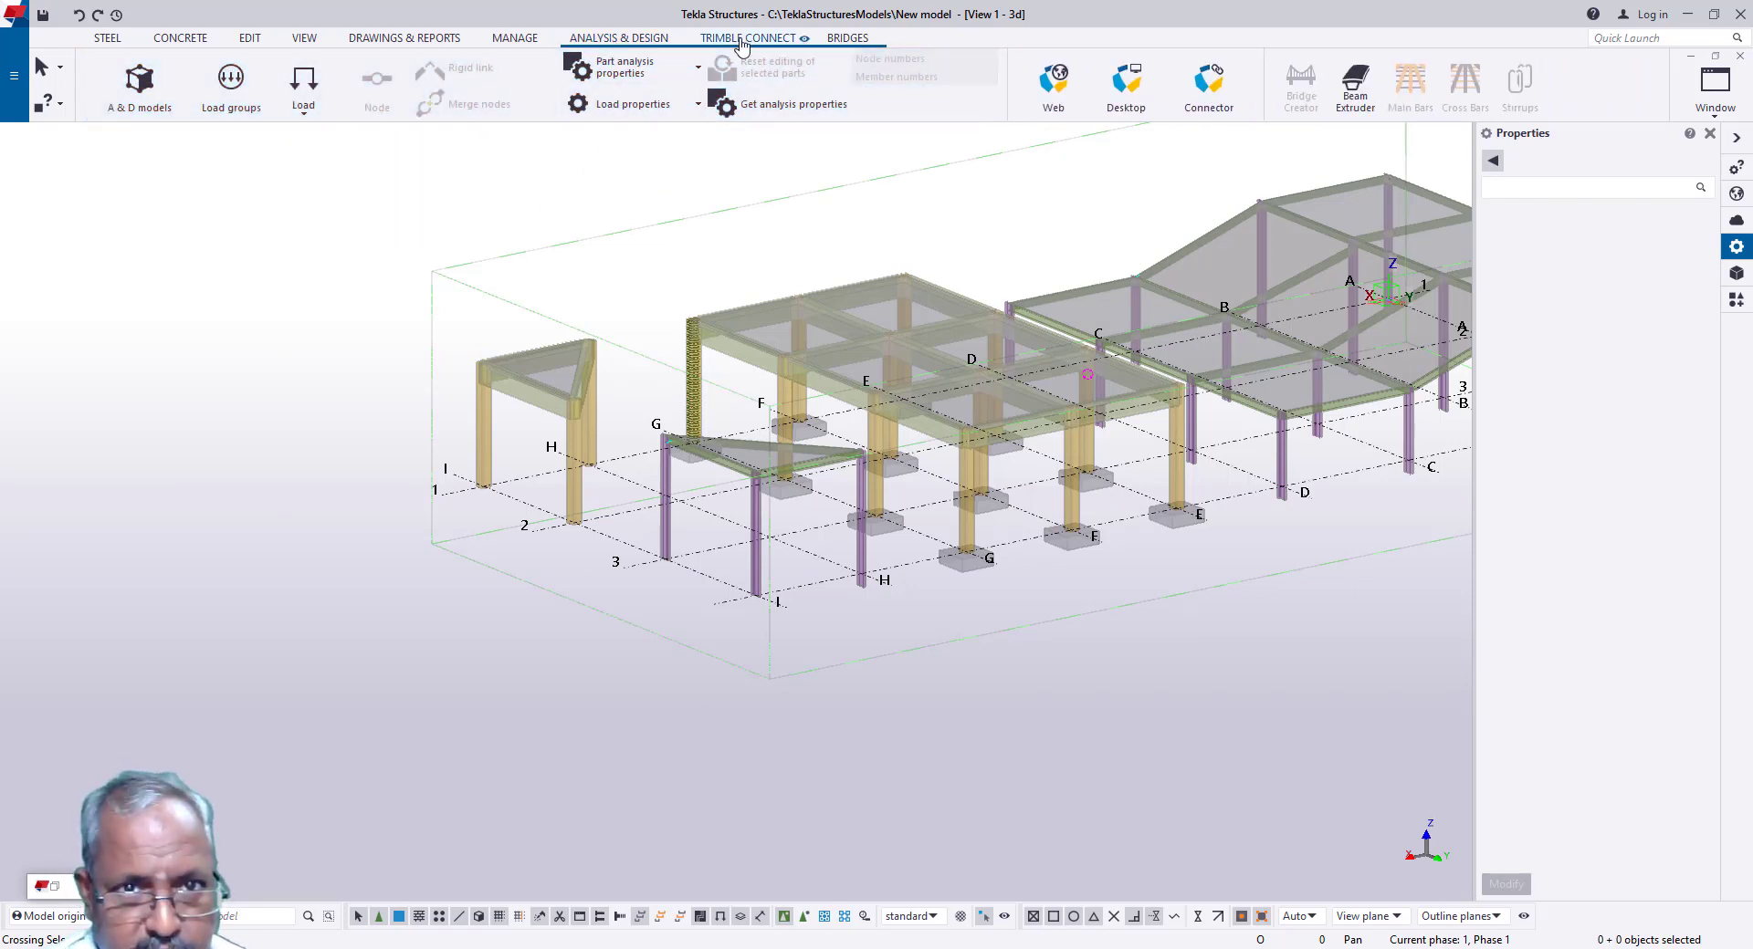
{"action": "left_click", "coordinate": [838, 38]}
{"action": "left_click", "coordinate": [626, 41]}
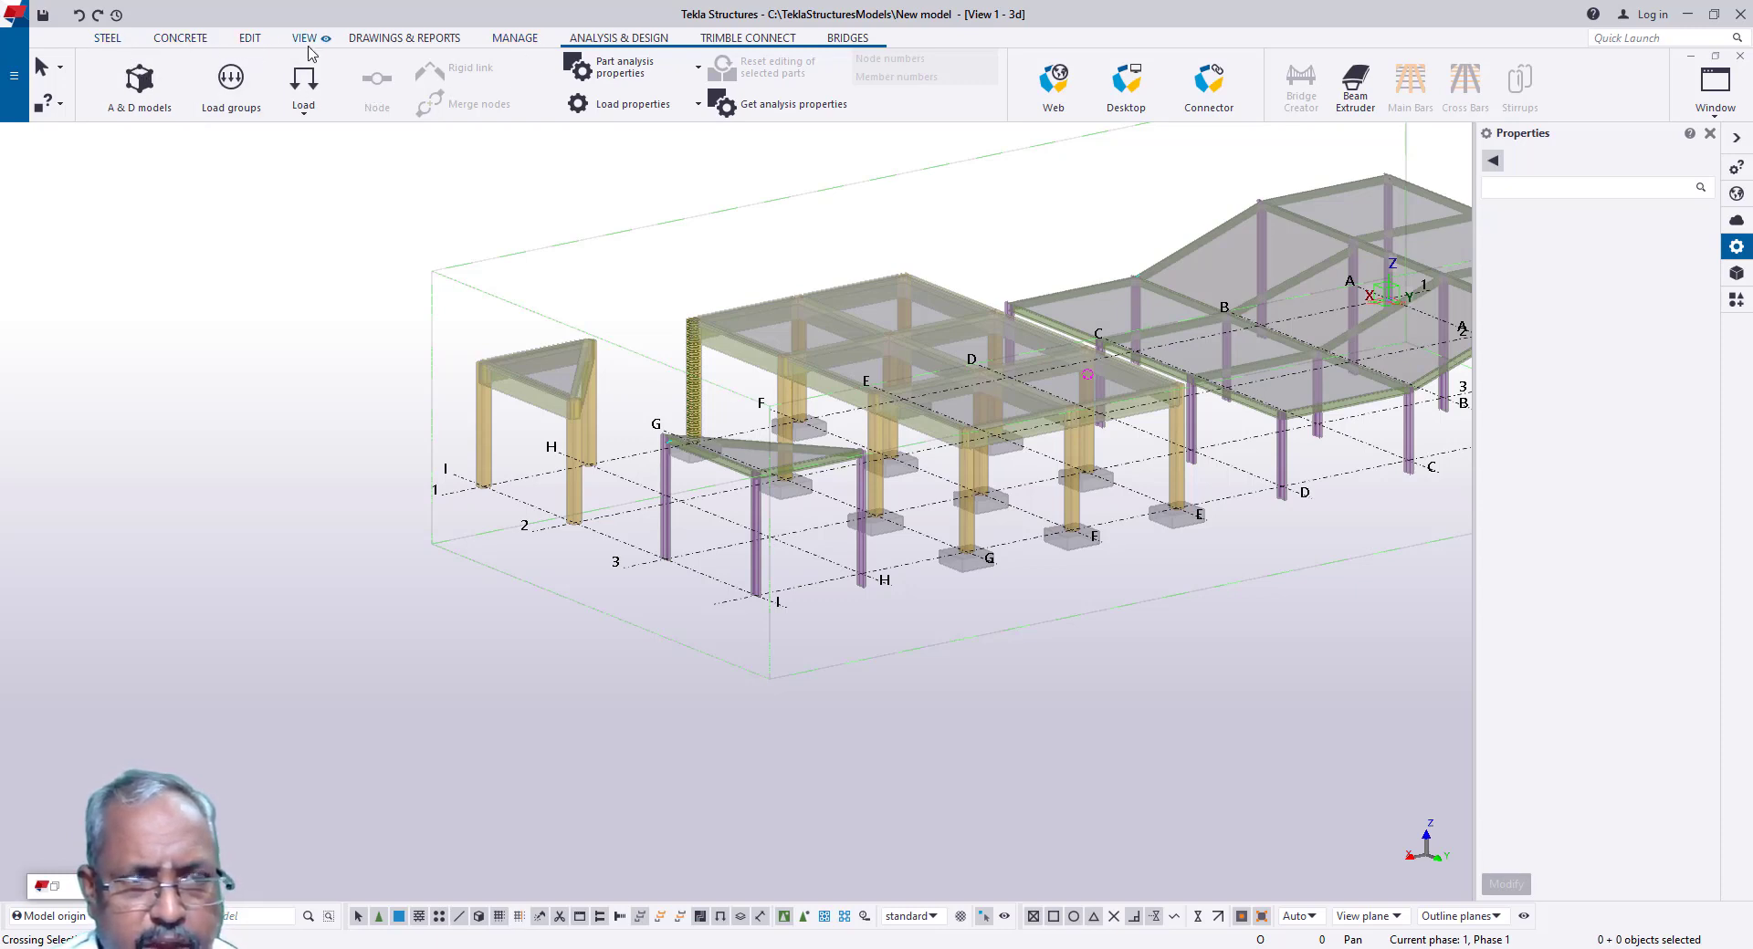
{"action": "left_click", "coordinate": [372, 44]}
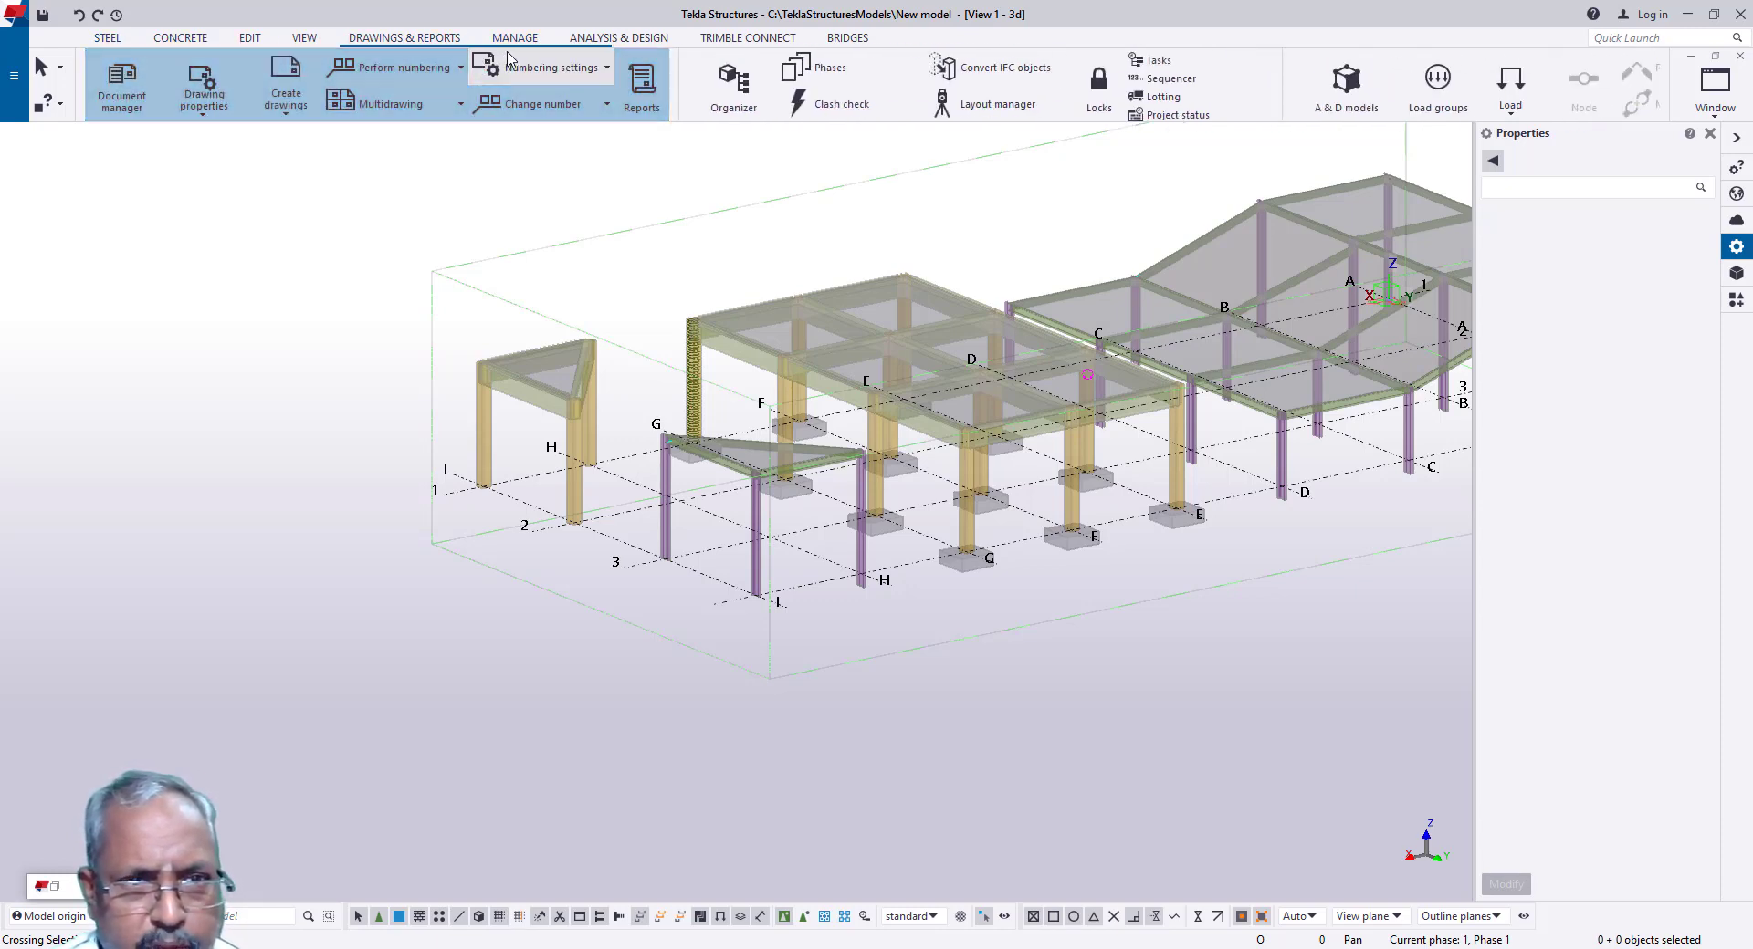
{"action": "left_click", "coordinate": [509, 42]}
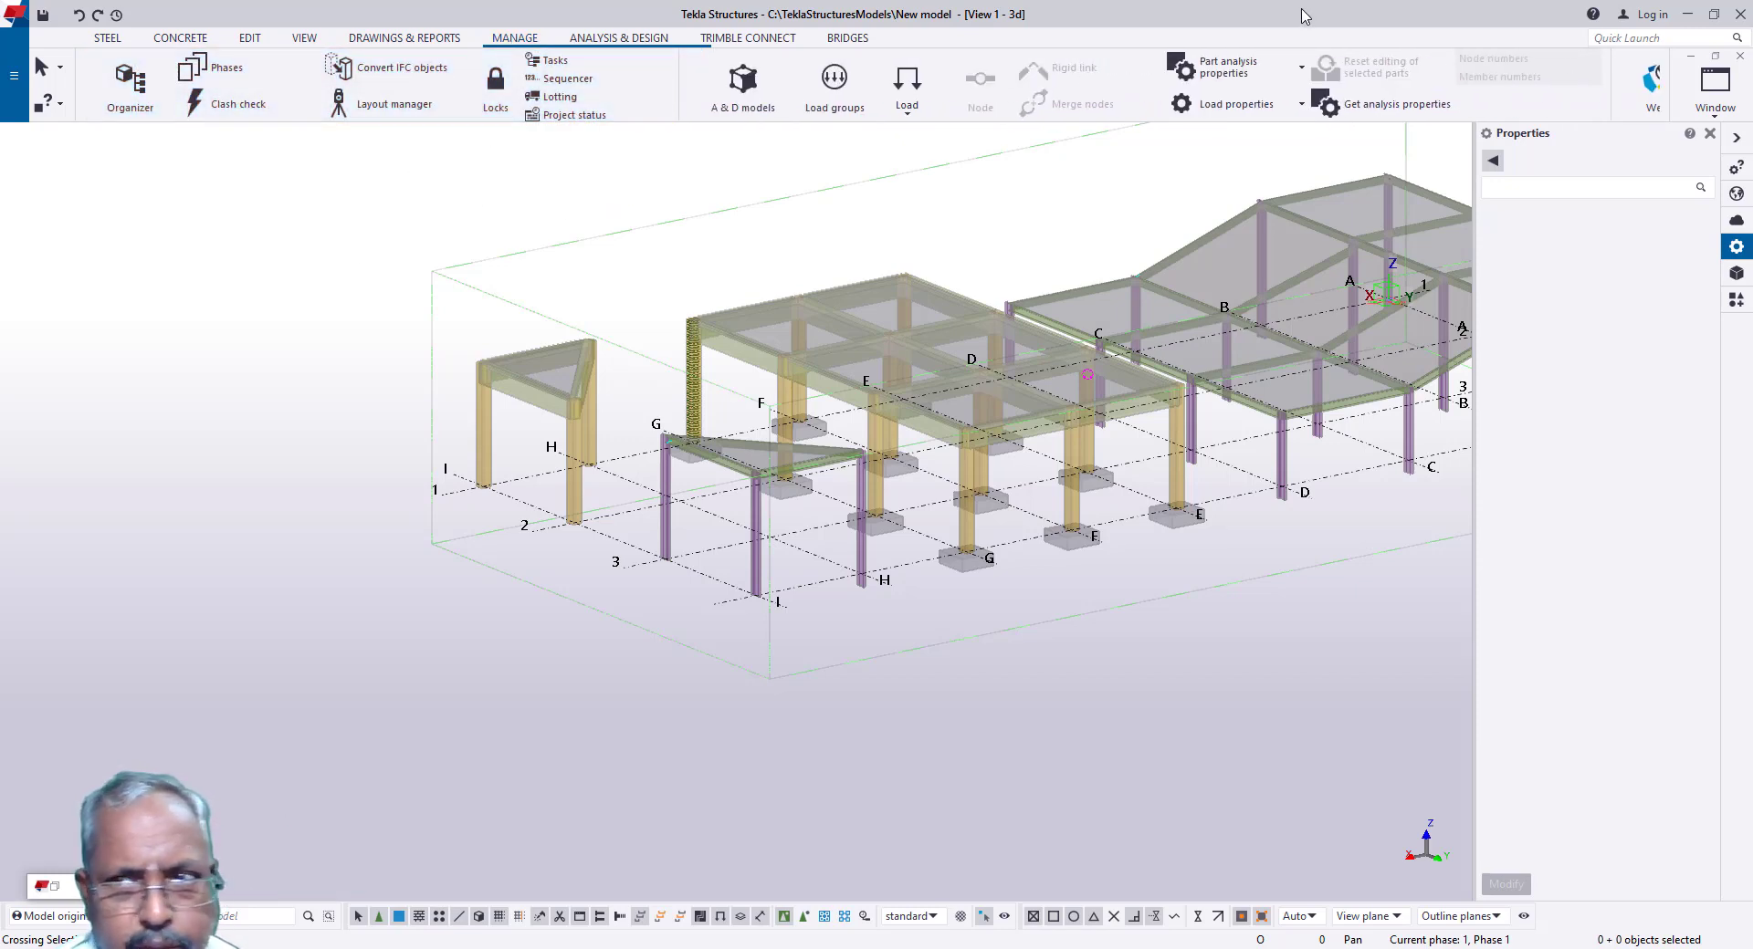
Step: Minimize the modelling window to return to the desktop
{"action": "left_click", "coordinate": [1690, 15]}
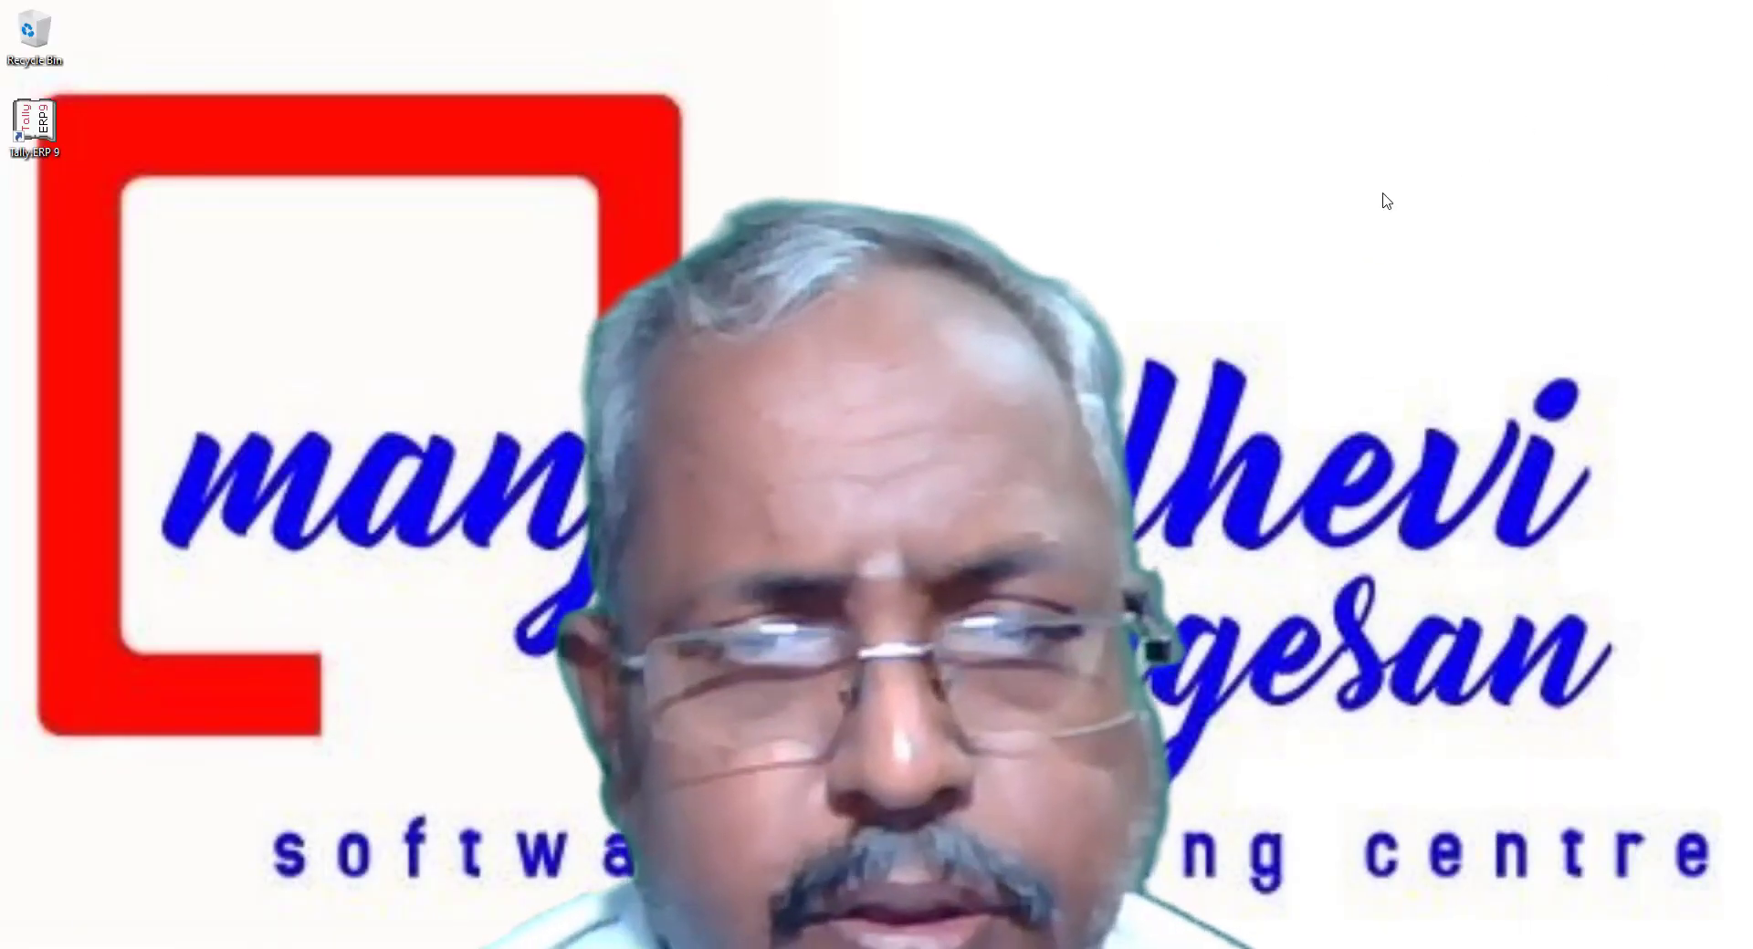